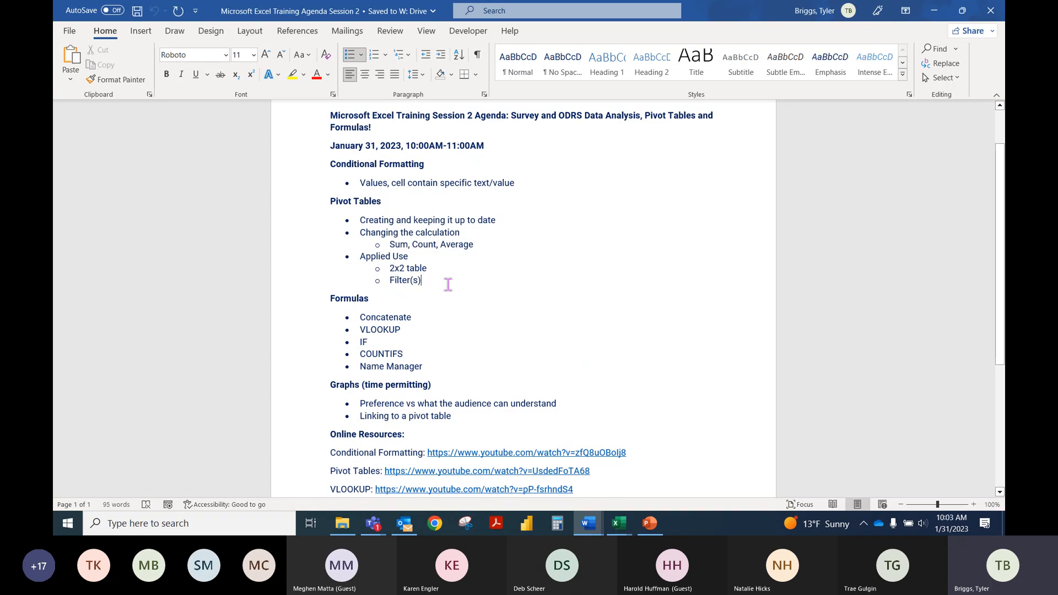
Step: Switch to the Microsoft Excel Training Session 2 presentation in PowerPoint and show the Conditional Formatting slide
left_click(442, 282)
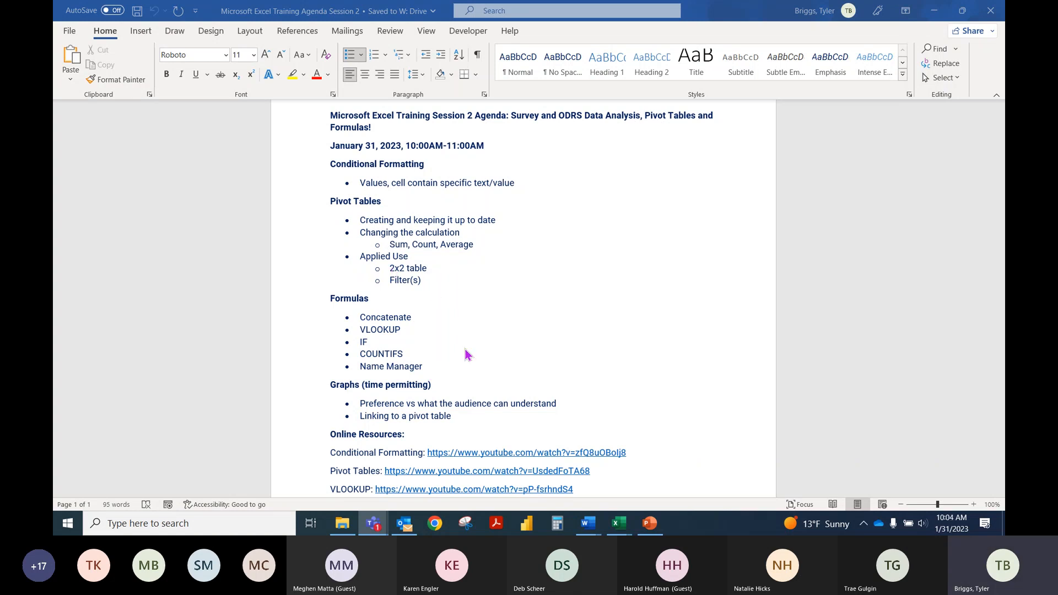
left_click(452, 420)
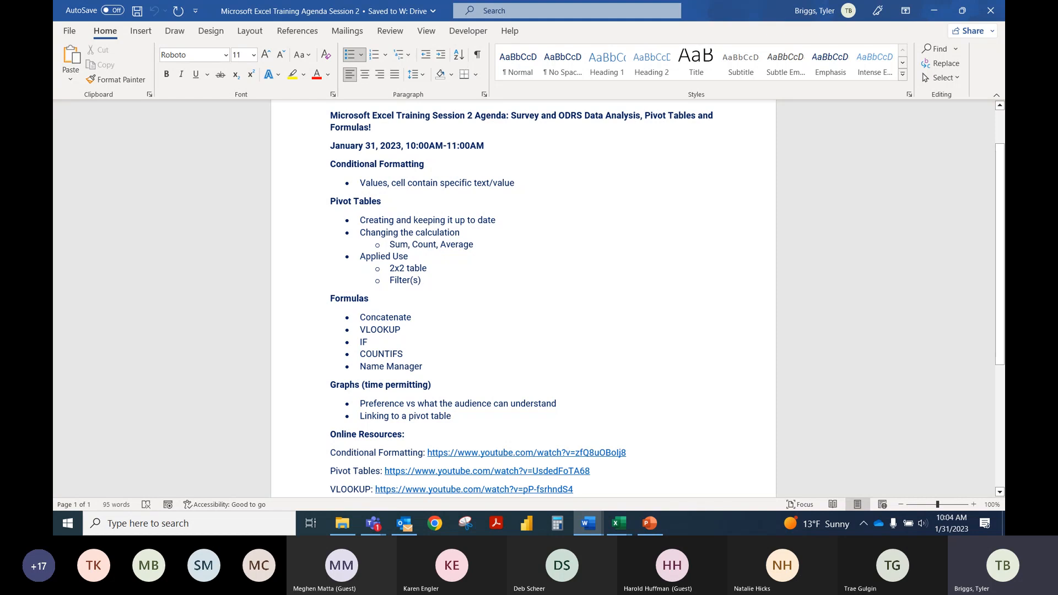
key("alt+Tab")
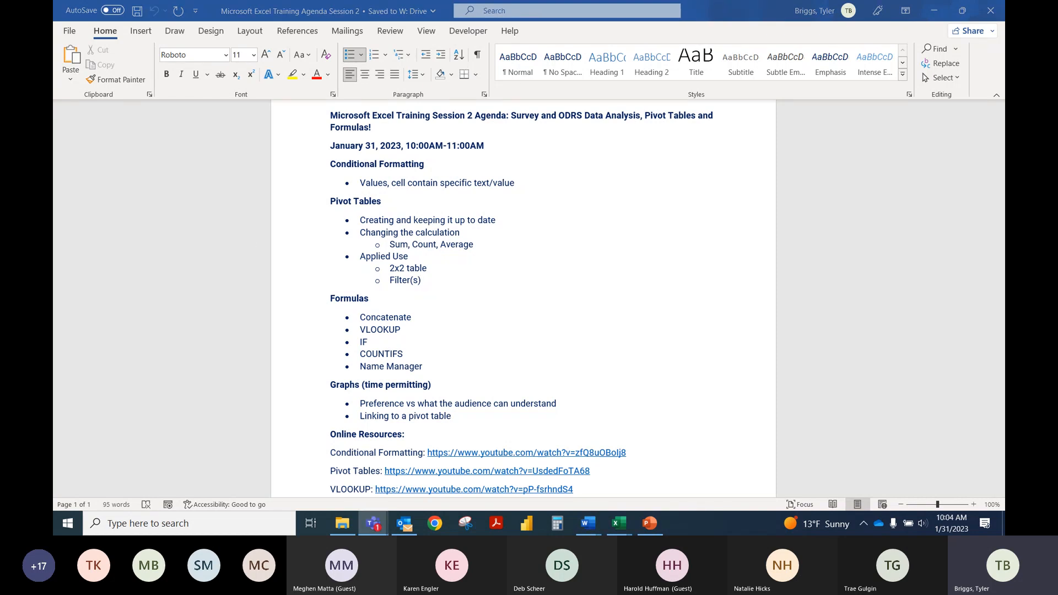
left_click(562, 326)
left_click(934, 11)
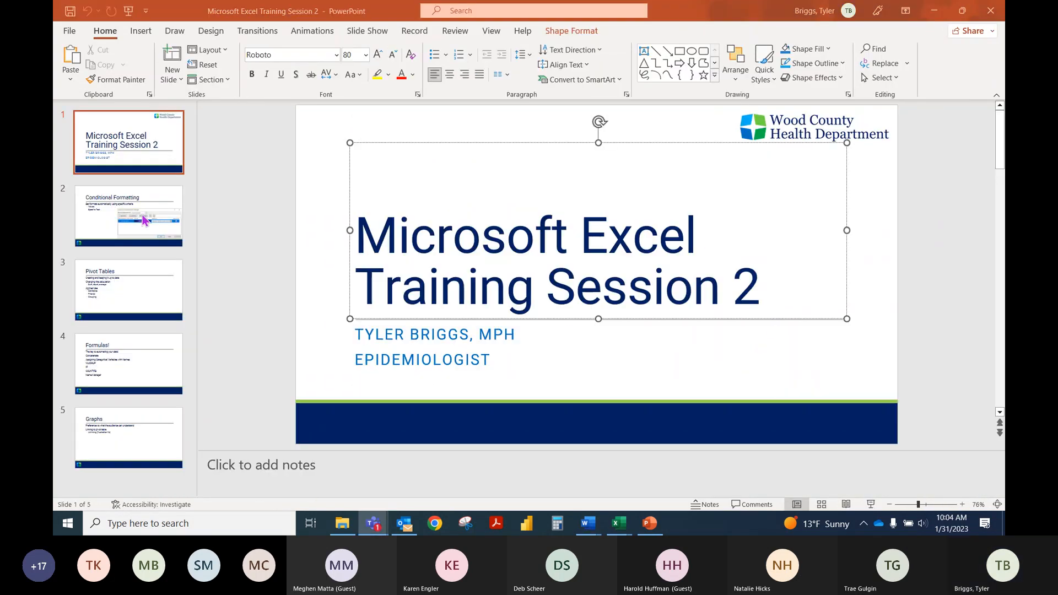
left_click(144, 218)
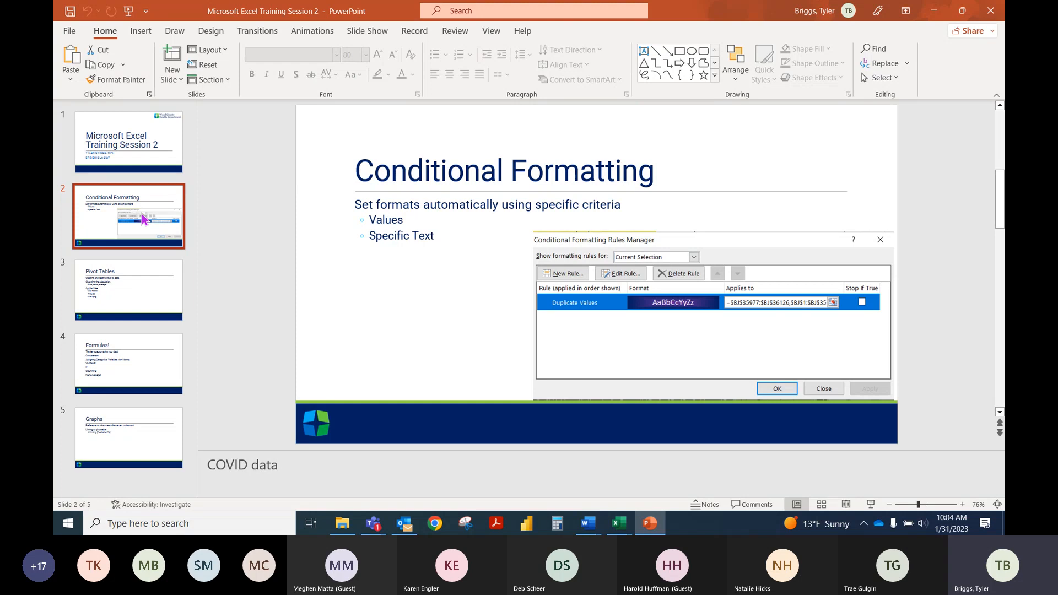
Step: Switch to the Excel Training Template Data Set Session 2 workbook in Excel and select a cell in the Jurisdiction column
mouse_move(618, 523)
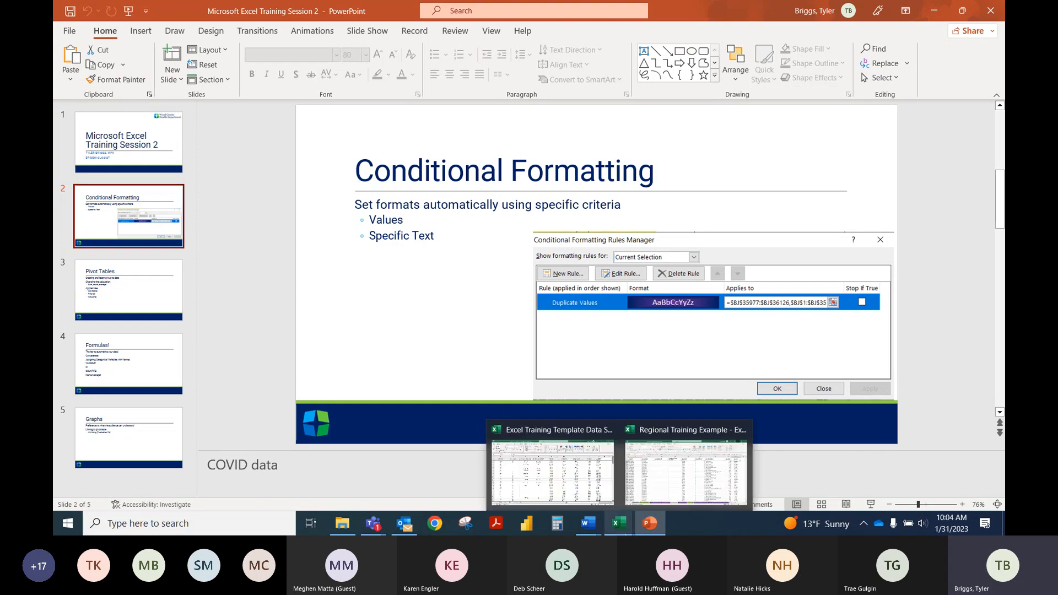
left_click(572, 486)
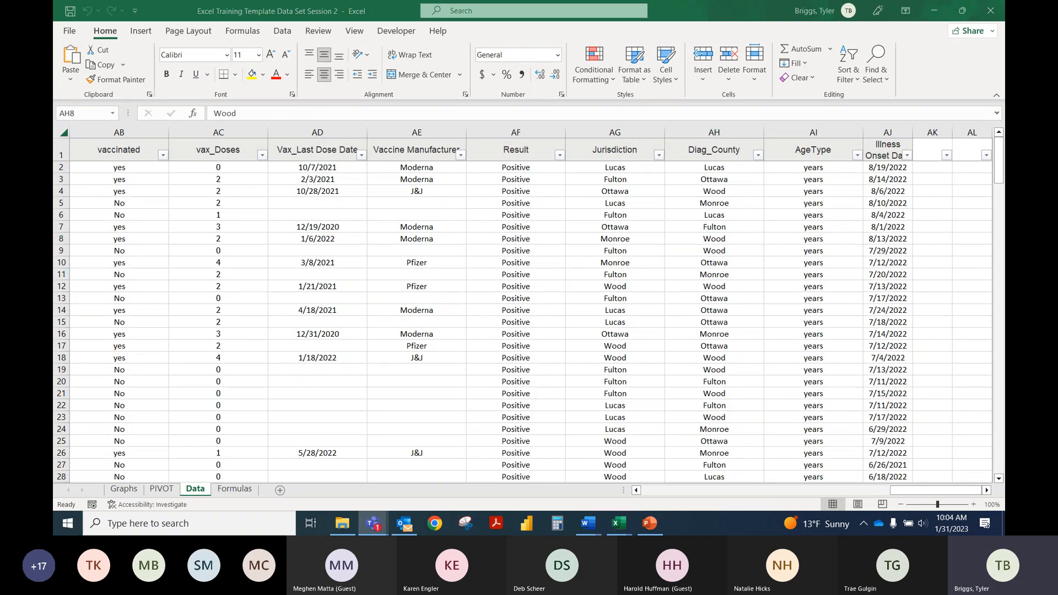
left_click(618, 305)
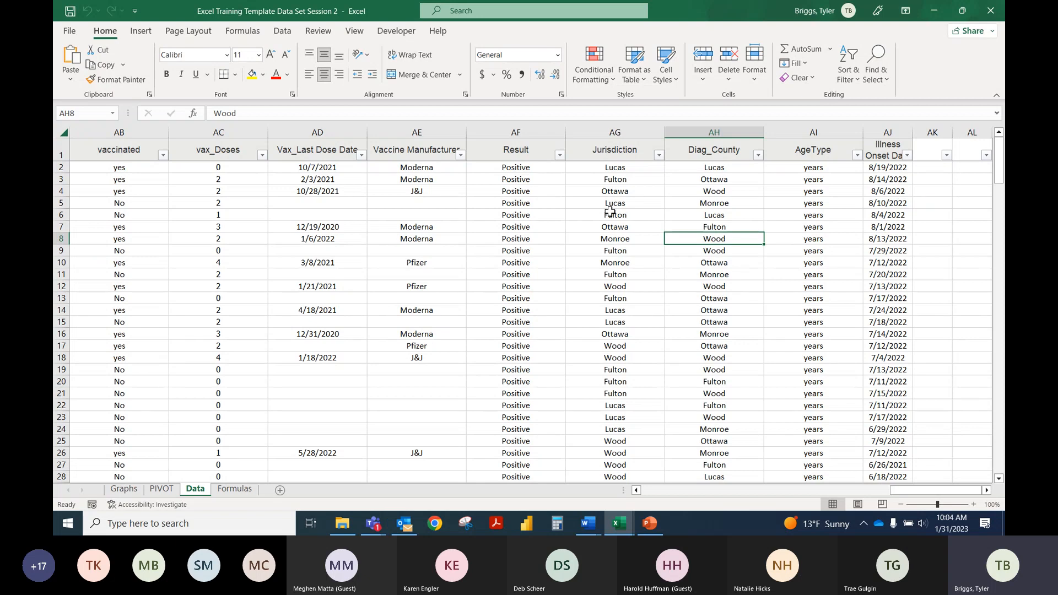
left_click_drag(643, 296, 644, 290)
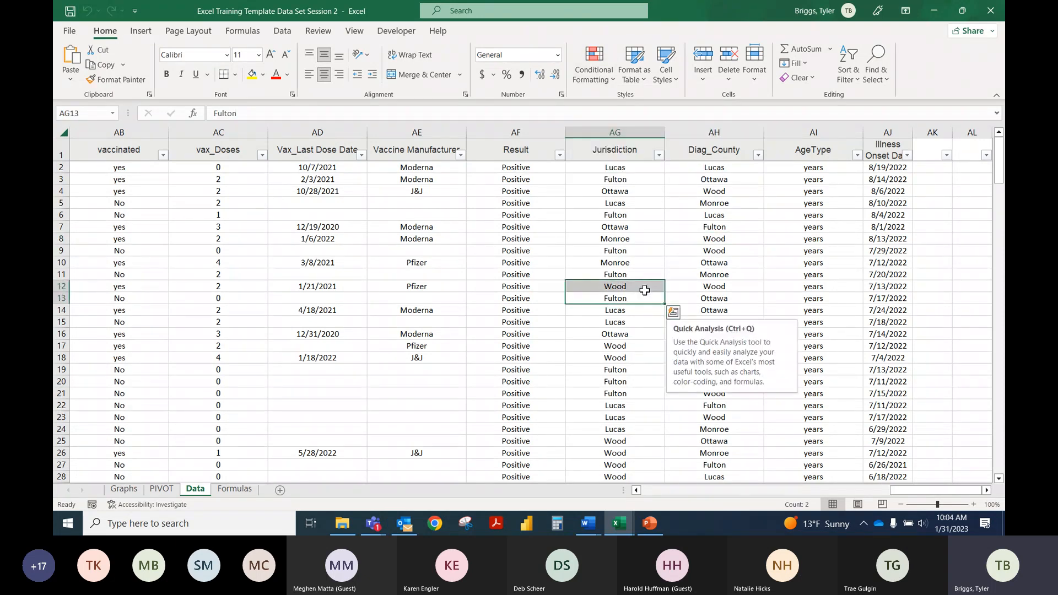
left_click(620, 214)
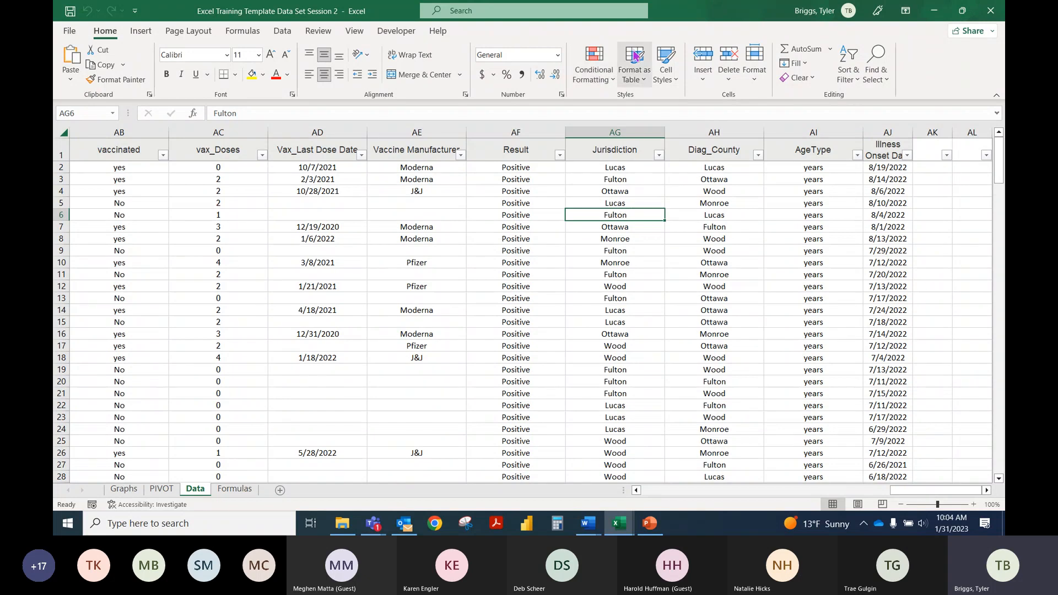
Step: Examine the available conditional formatting options, including the highlight cells rules and the top/bottom rules
left_click(608, 83)
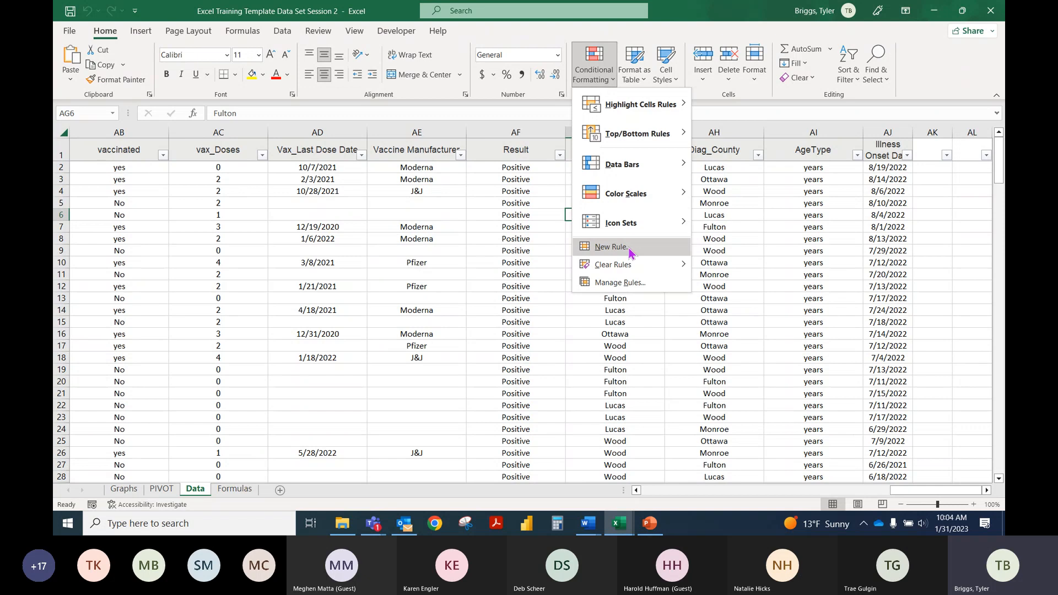
mouse_move(633, 109)
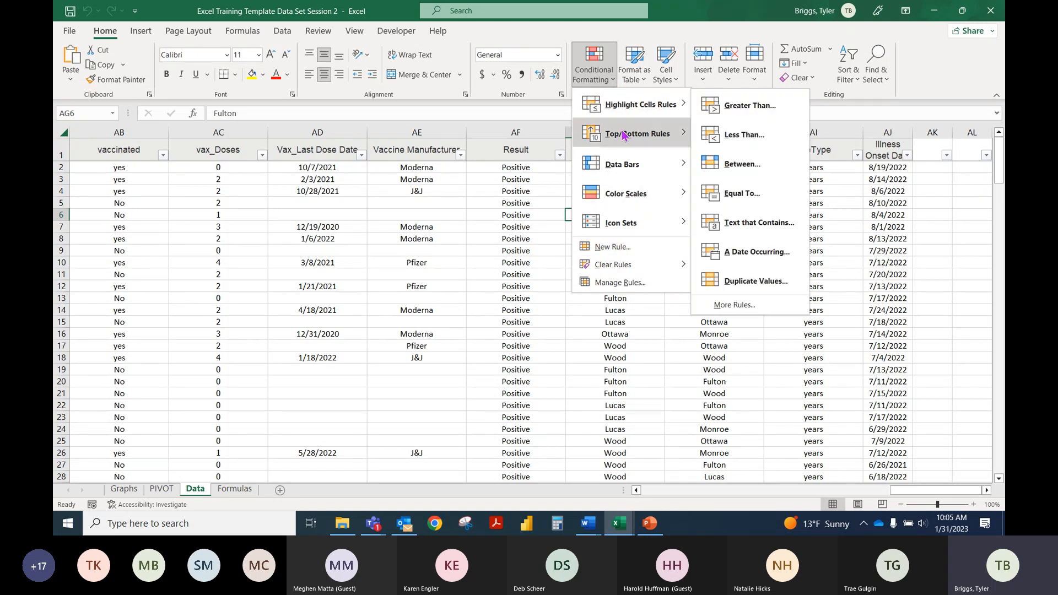
mouse_move(623, 135)
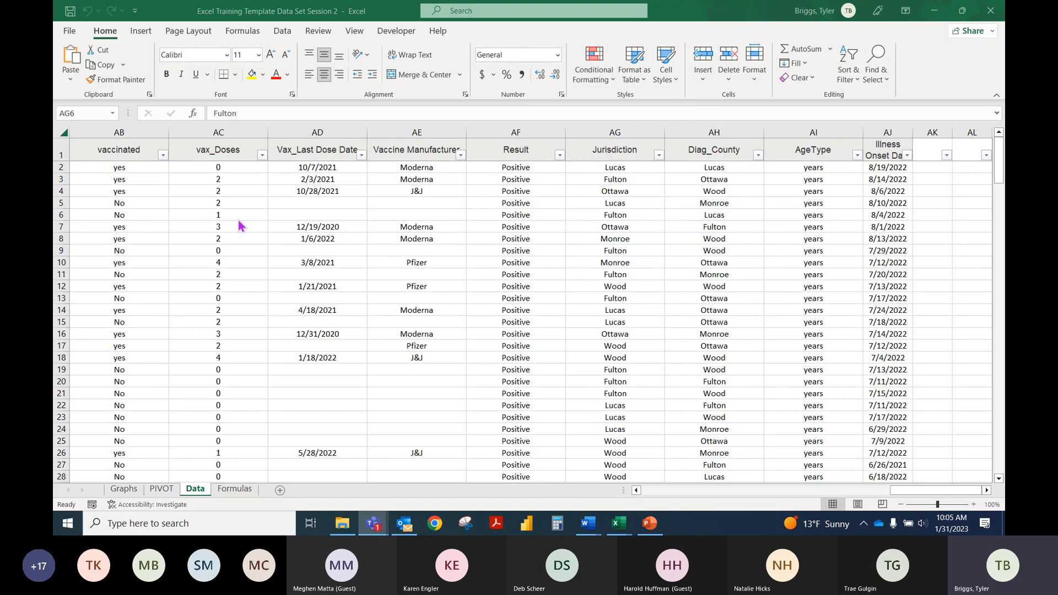
left_click(606, 81)
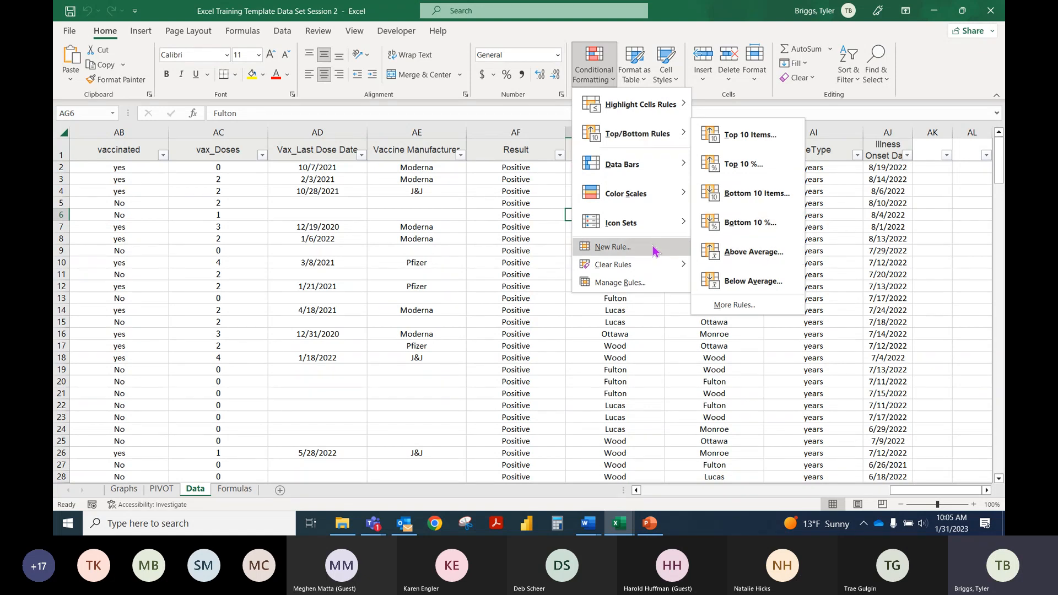
left_click(540, 267)
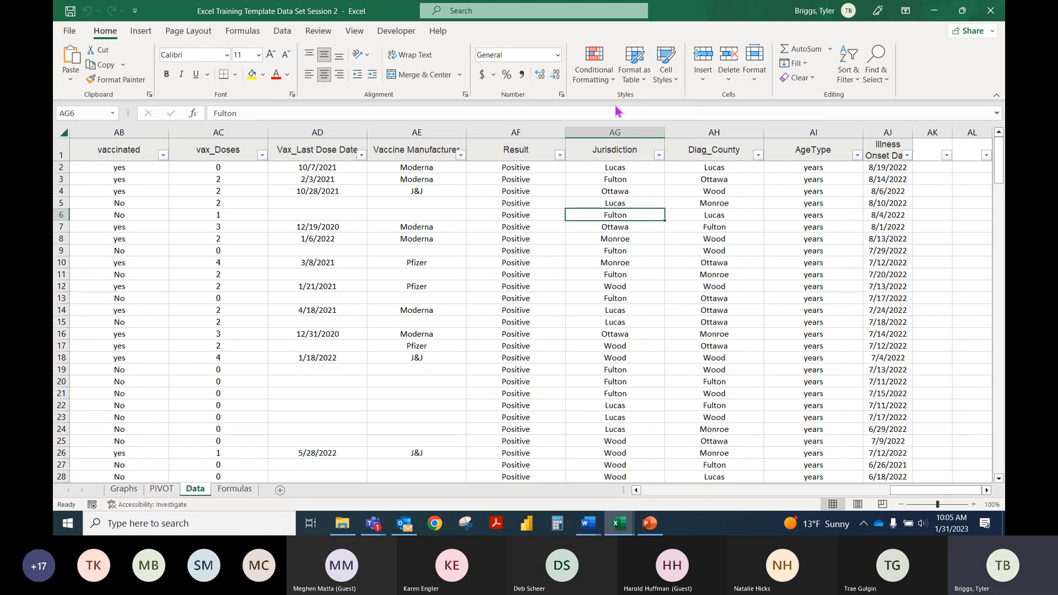
left_click(594, 66)
left_click(633, 246)
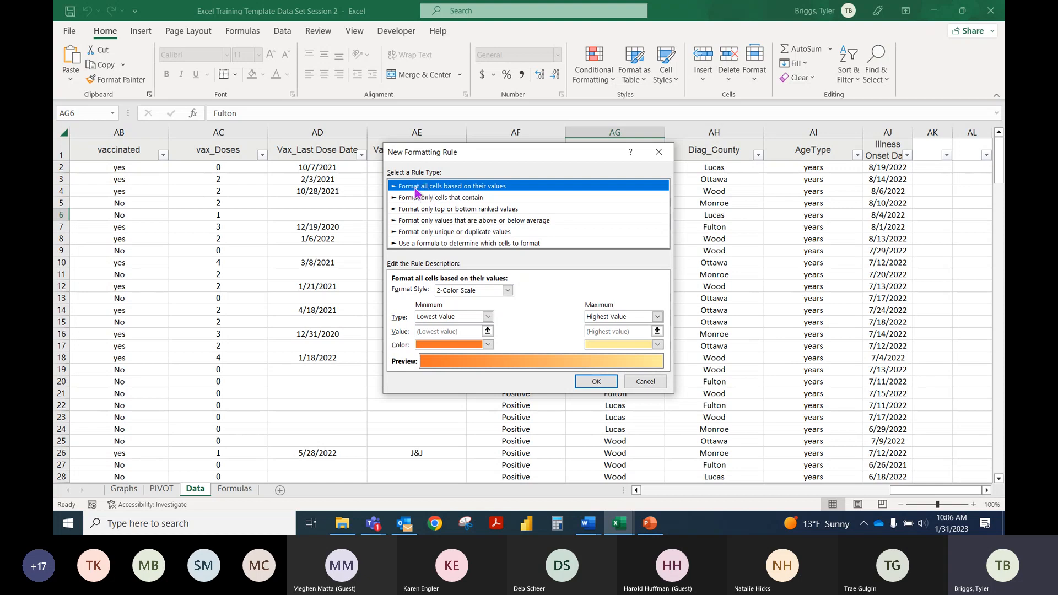
left_click(479, 199)
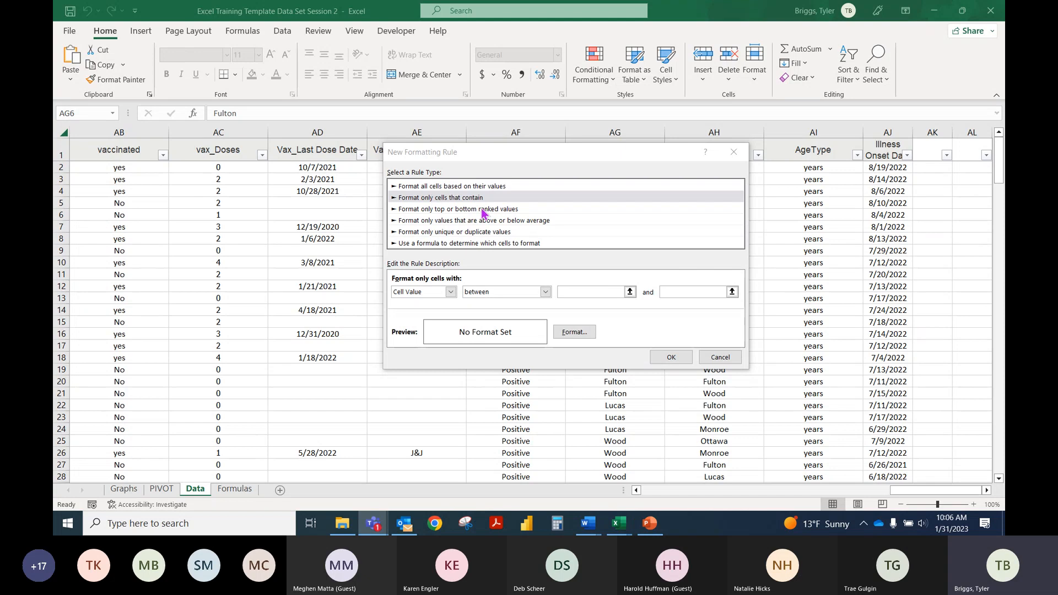
left_click(450, 292)
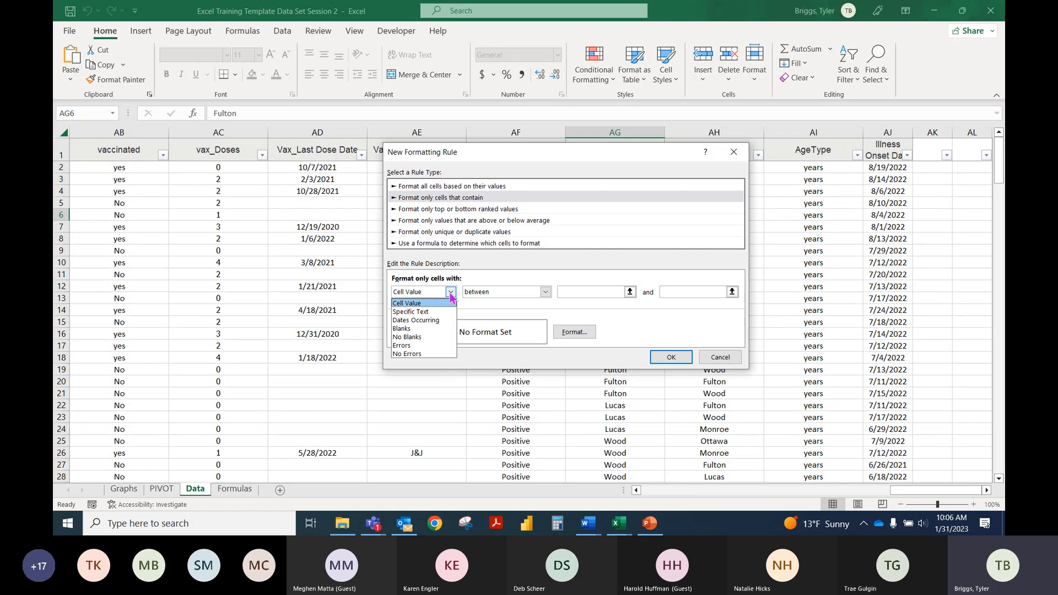
left_click(545, 292)
left_click(545, 292)
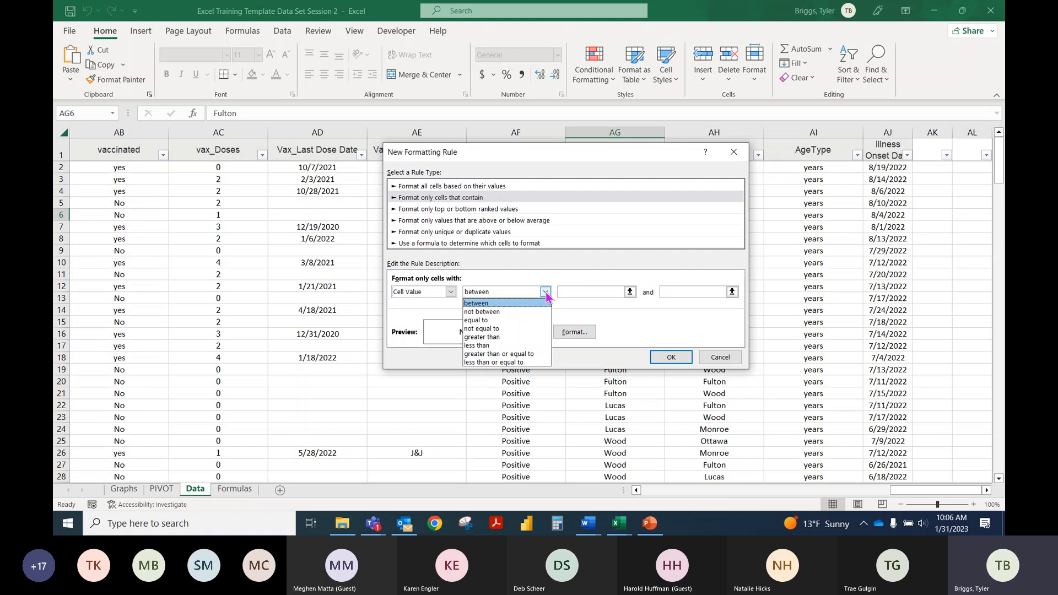
left_click(449, 291)
left_click(449, 292)
left_click(444, 312)
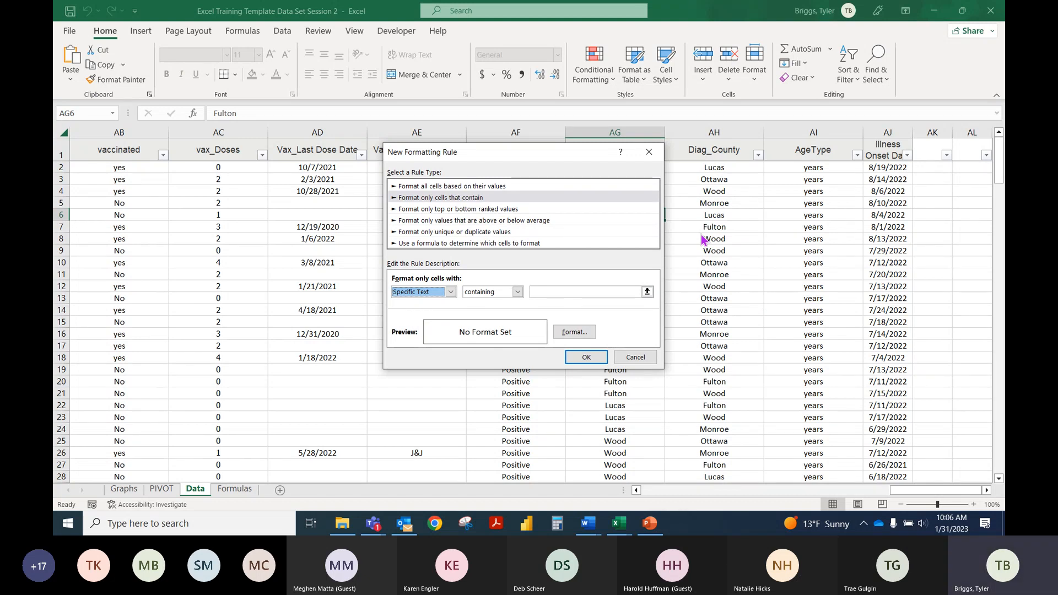
left_click(601, 291)
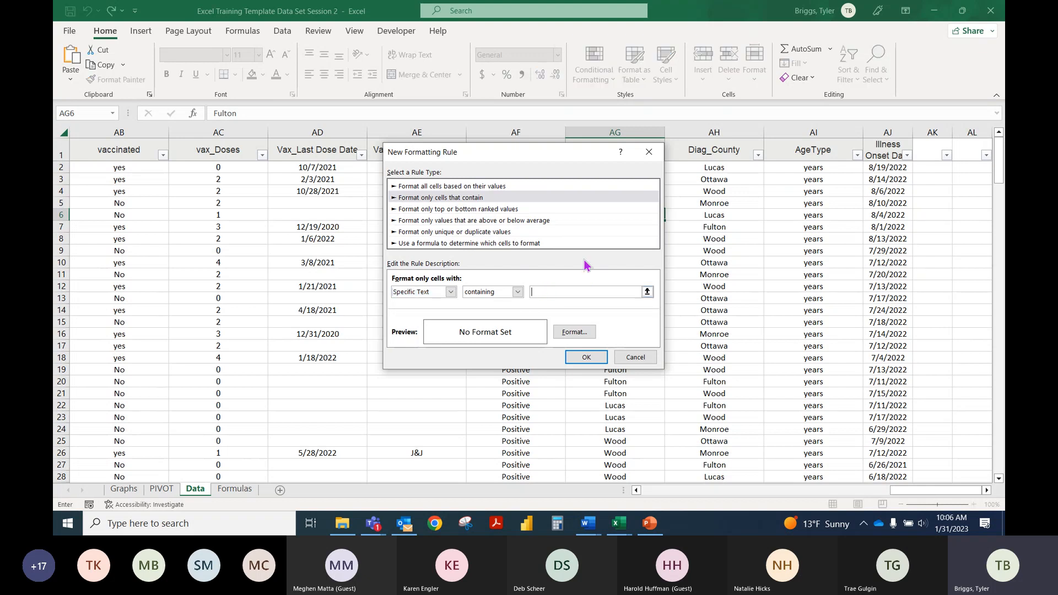
left_click(649, 151)
left_click(716, 128)
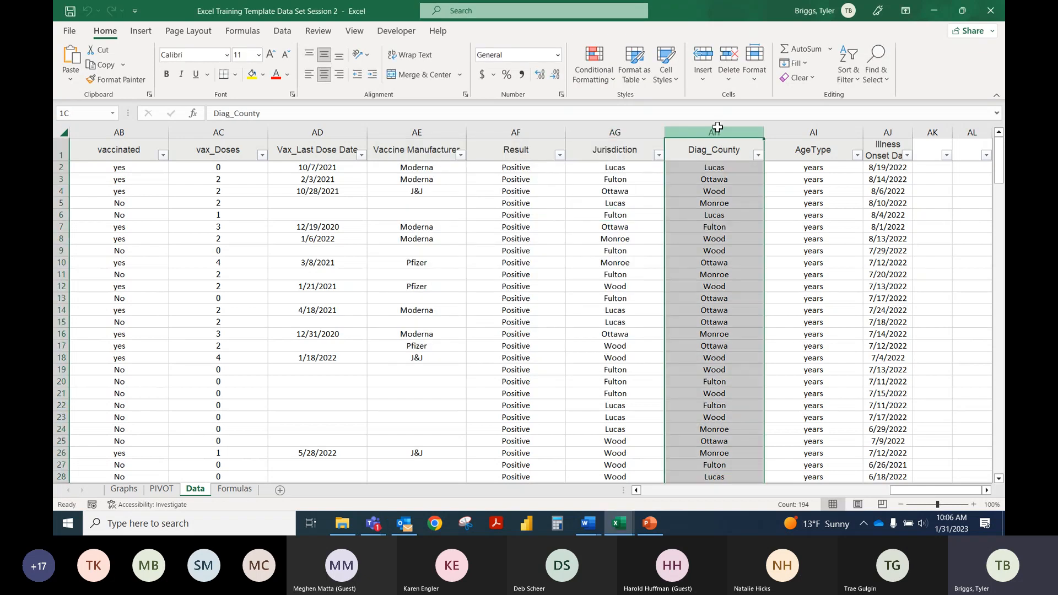
left_click(594, 65)
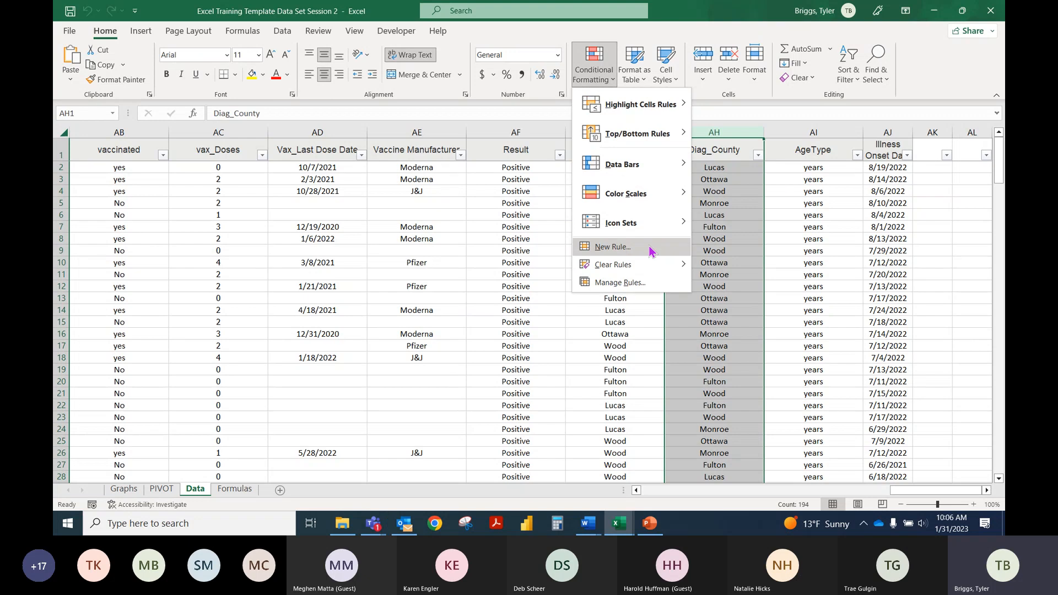
key("Escape")
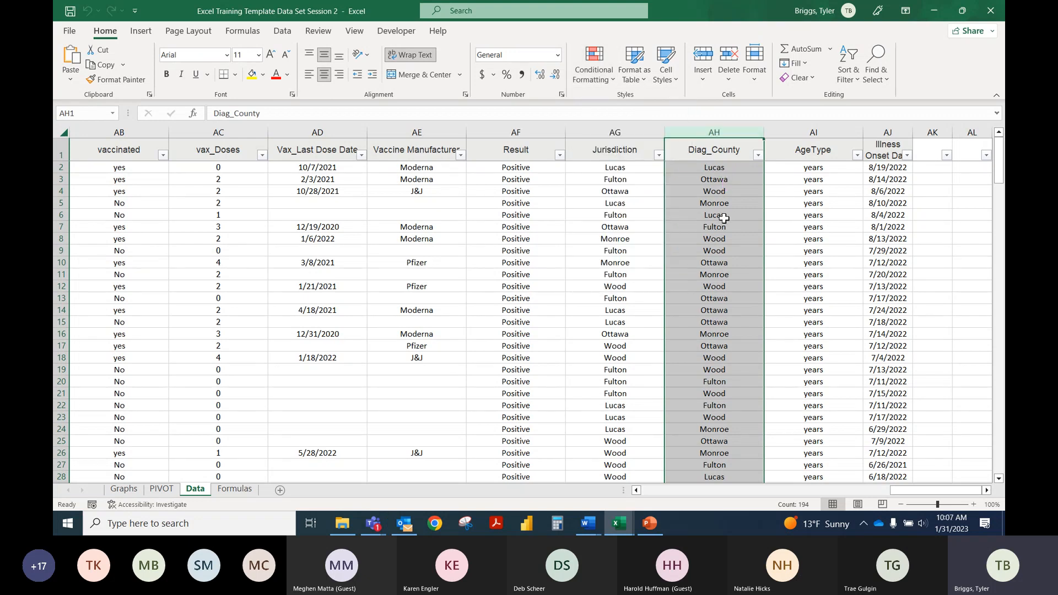
left_click(633, 222)
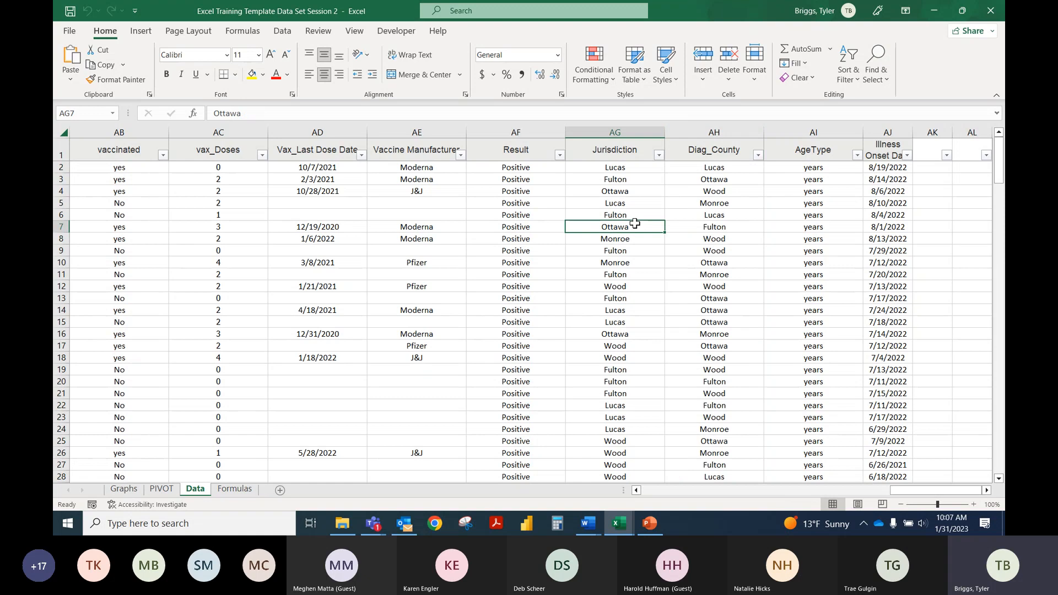
Step: Create a conditional formatting rule on the whole Diag_County column for cells with specific text containing "Wood"
left_click(703, 134)
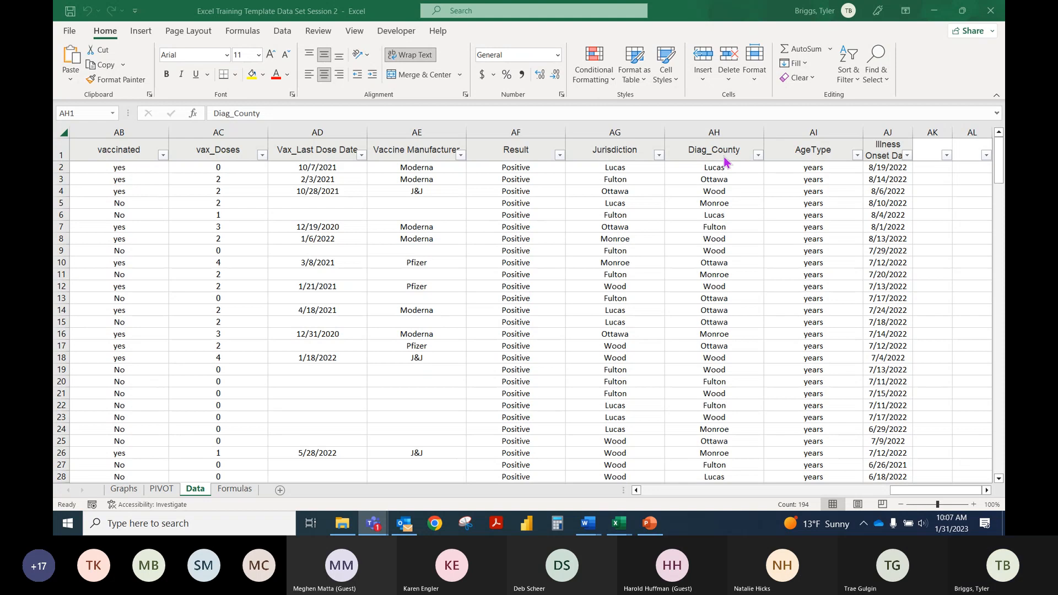
left_click(714, 132)
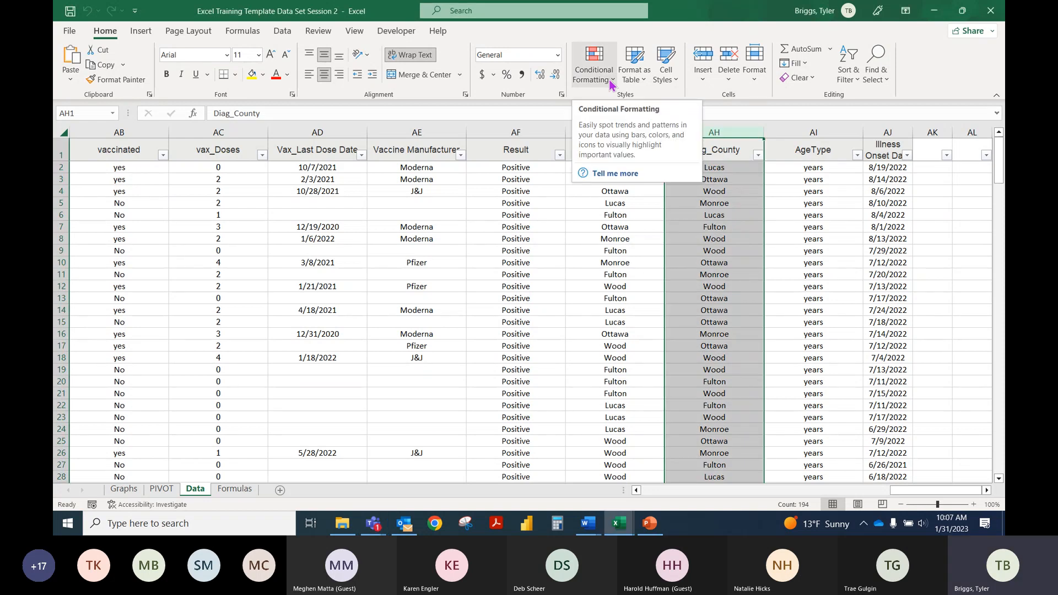
left_click(610, 81)
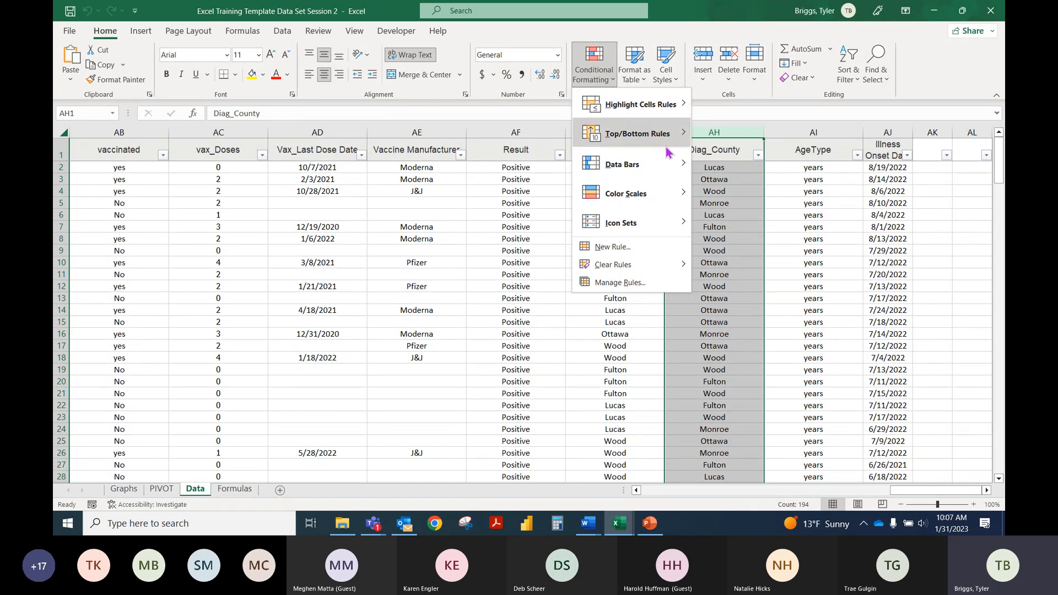
left_click(674, 247)
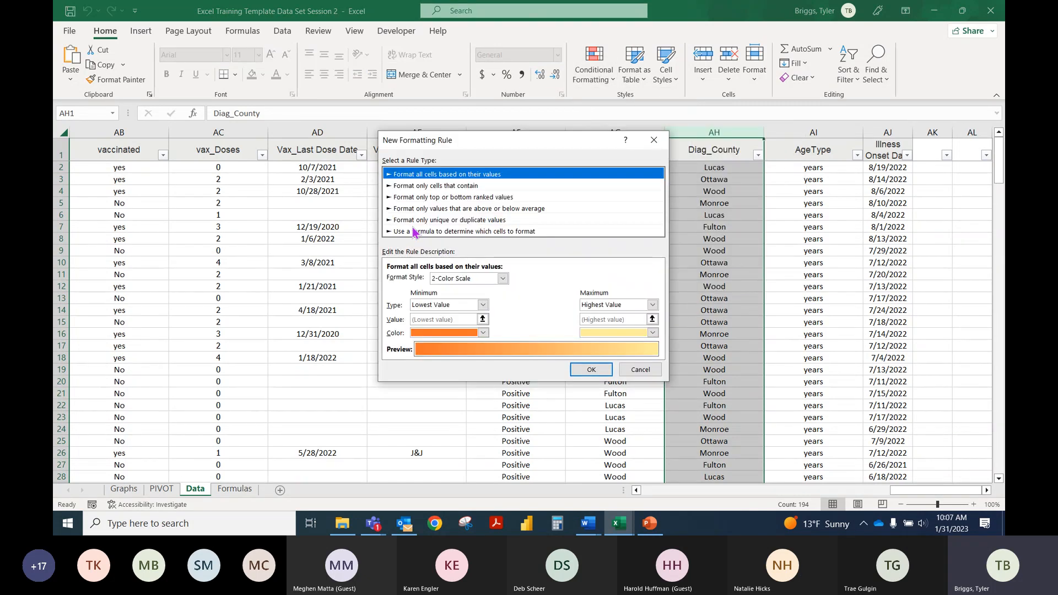
left_click(435, 186)
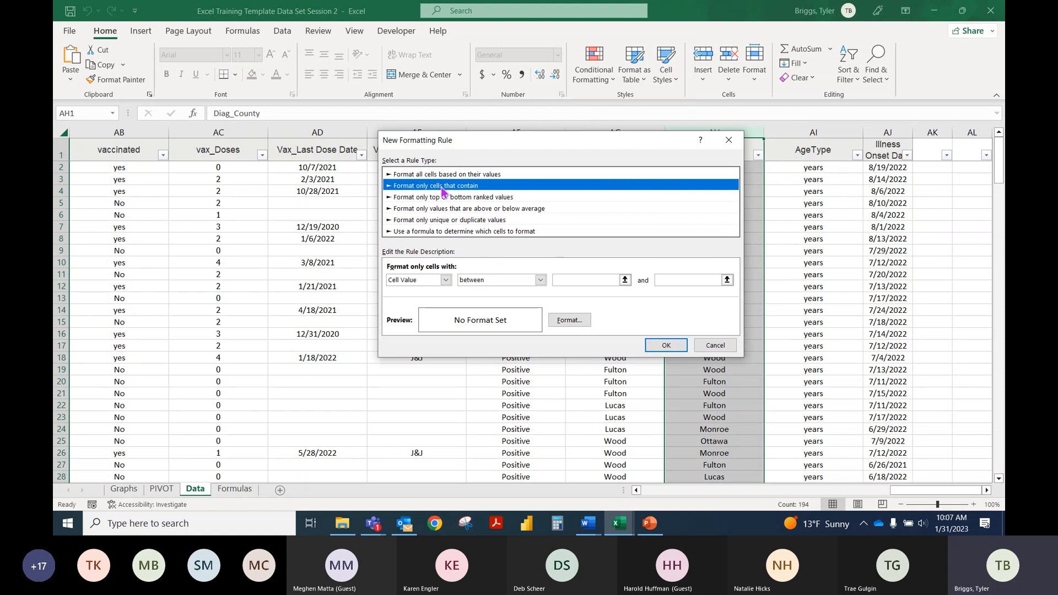
left_click(445, 280)
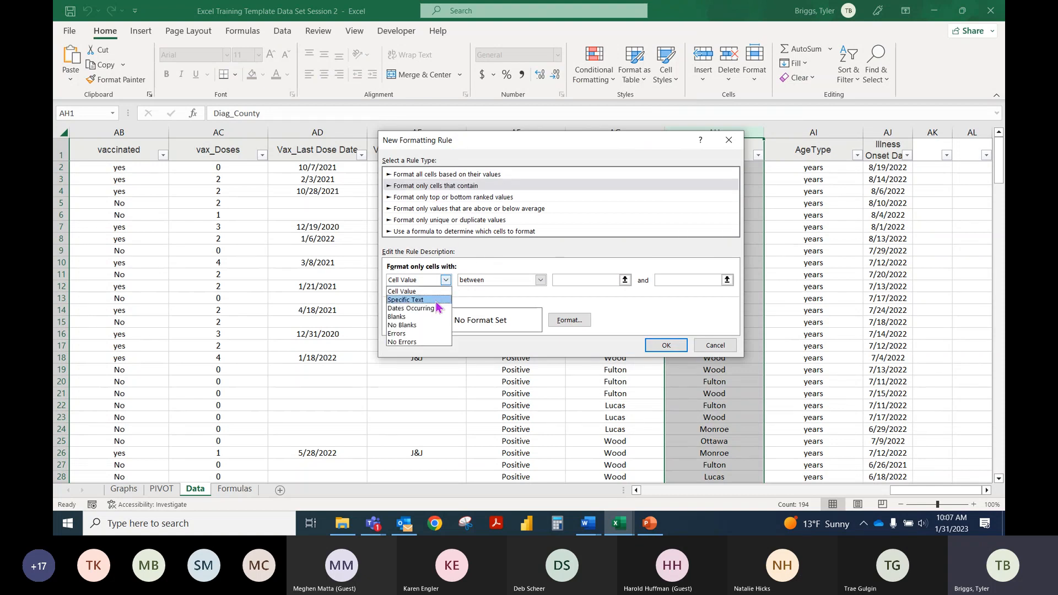
left_click(440, 300)
left_click(549, 280)
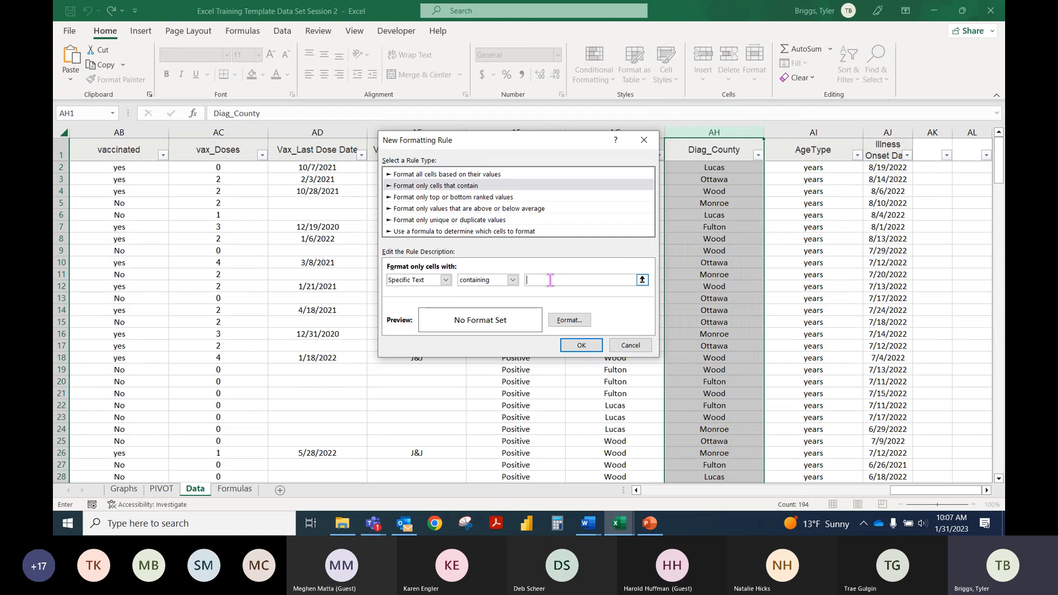
type("Wood")
Step: Set a solid purple fill from the standard colors as the rule's cell format
left_click(579, 324)
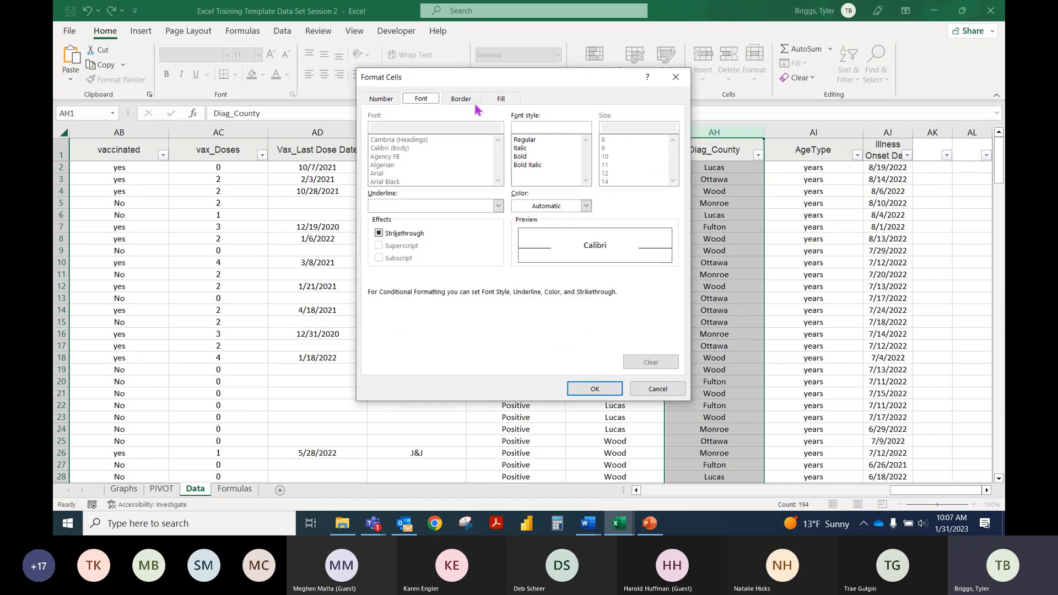
left_click(502, 99)
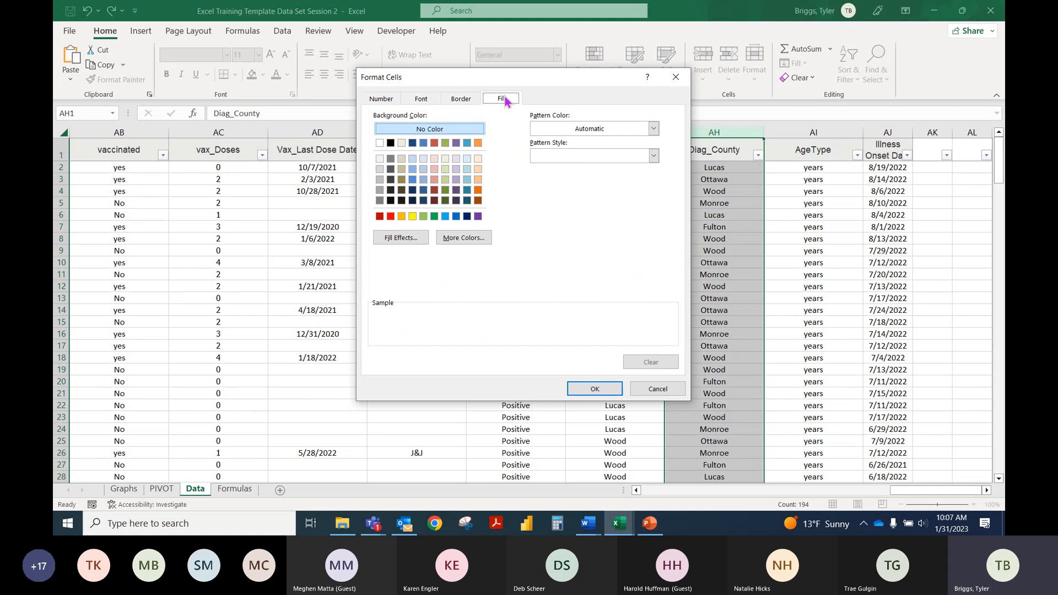
left_click(478, 215)
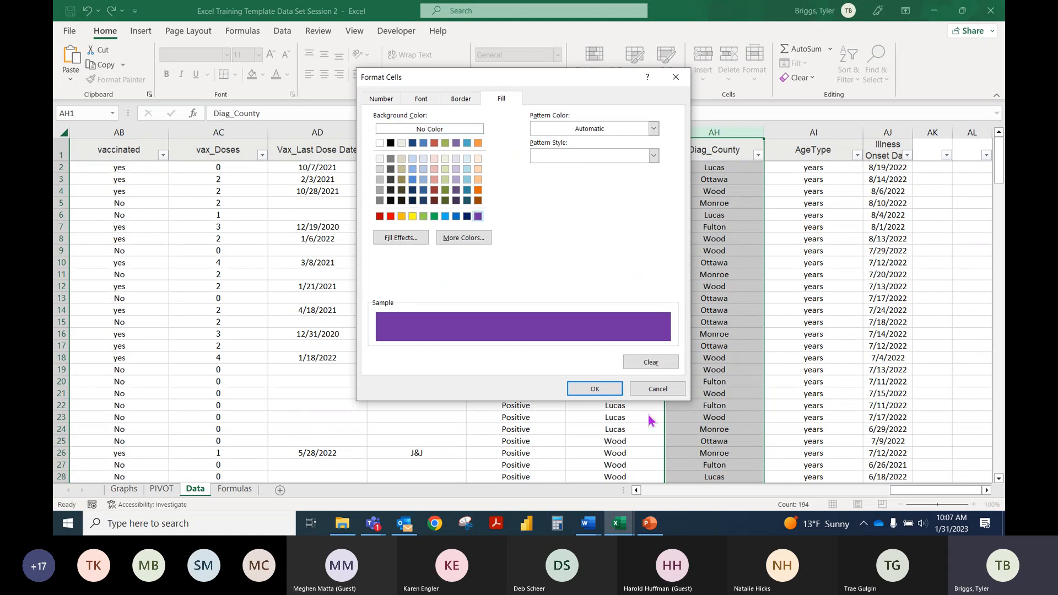
Step: Set the rule's font color to White, Background 1, Darker 5% and apply the rule to the Diag_County column
left_click(421, 99)
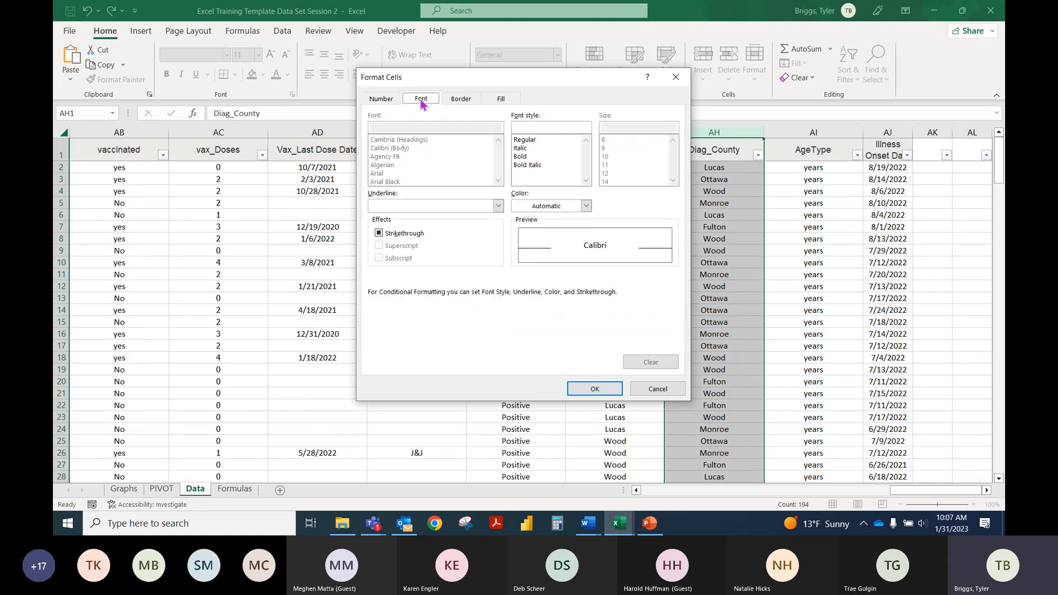
left_click(585, 207)
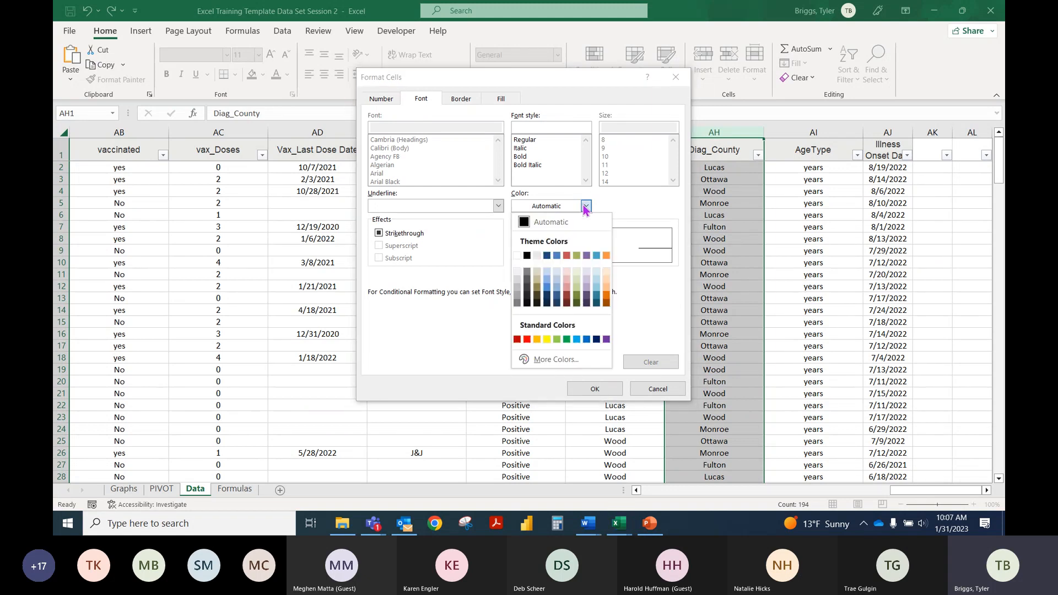
left_click(518, 273)
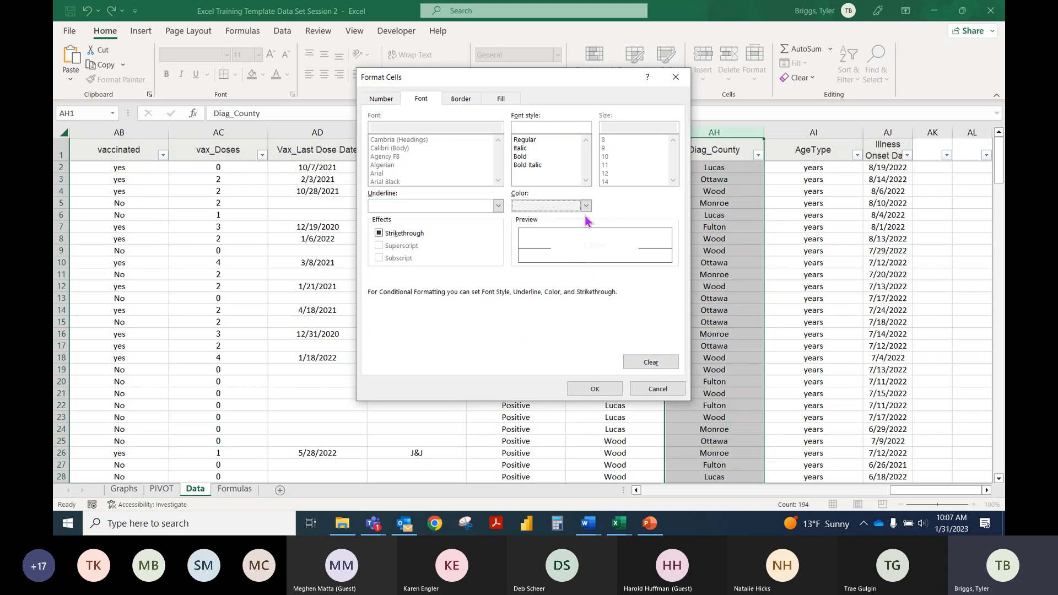
left_click(585, 207)
left_click(515, 272)
left_click(604, 390)
left_click(572, 345)
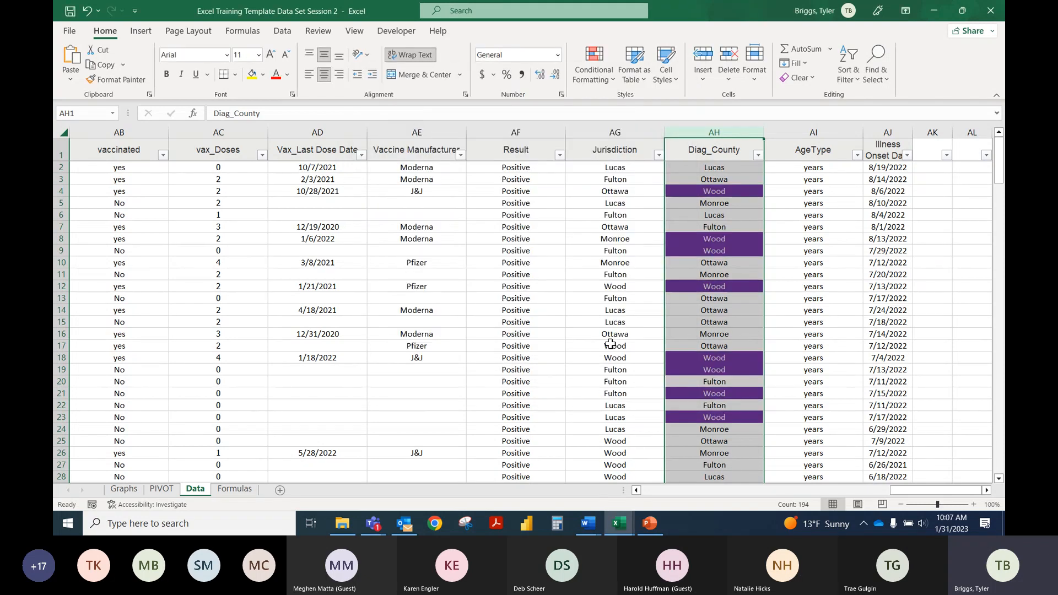
left_click(820, 298)
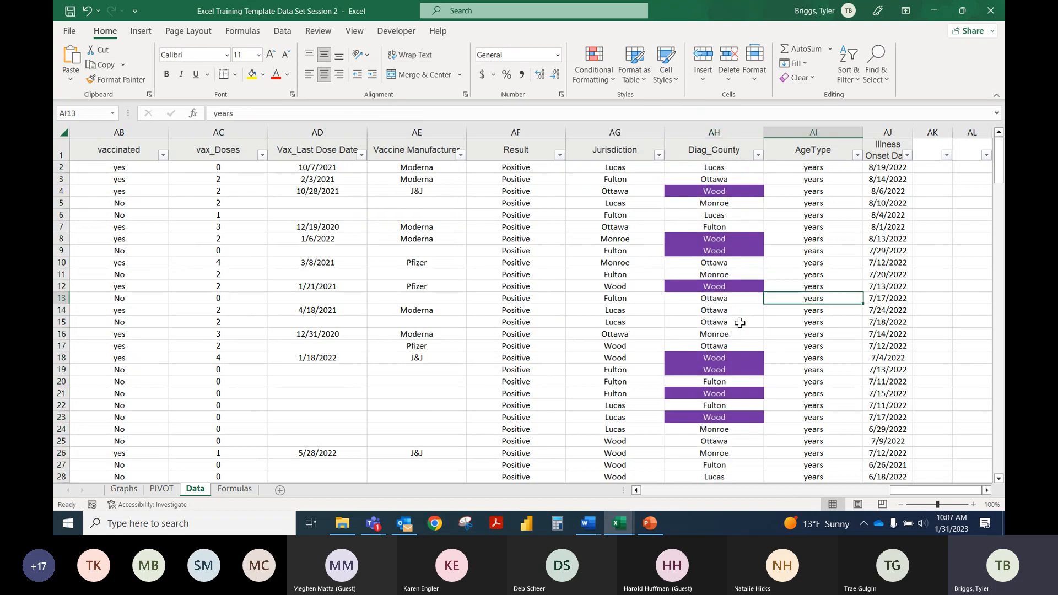
Step: Sort the data by color on the Diag_County column so the purple cells come first
left_click(757, 157)
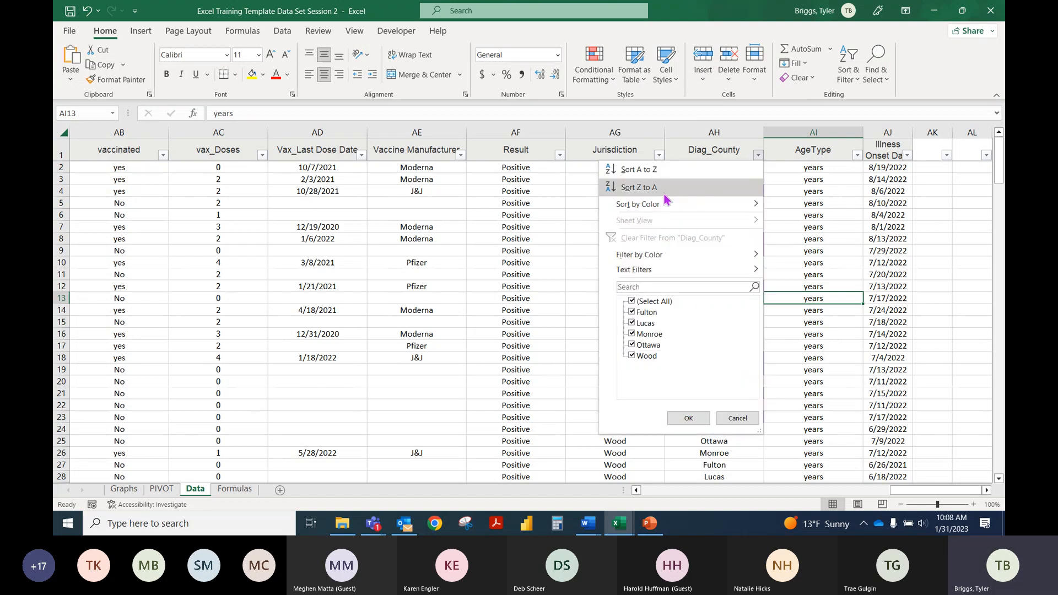
mouse_move(683, 203)
left_click(814, 223)
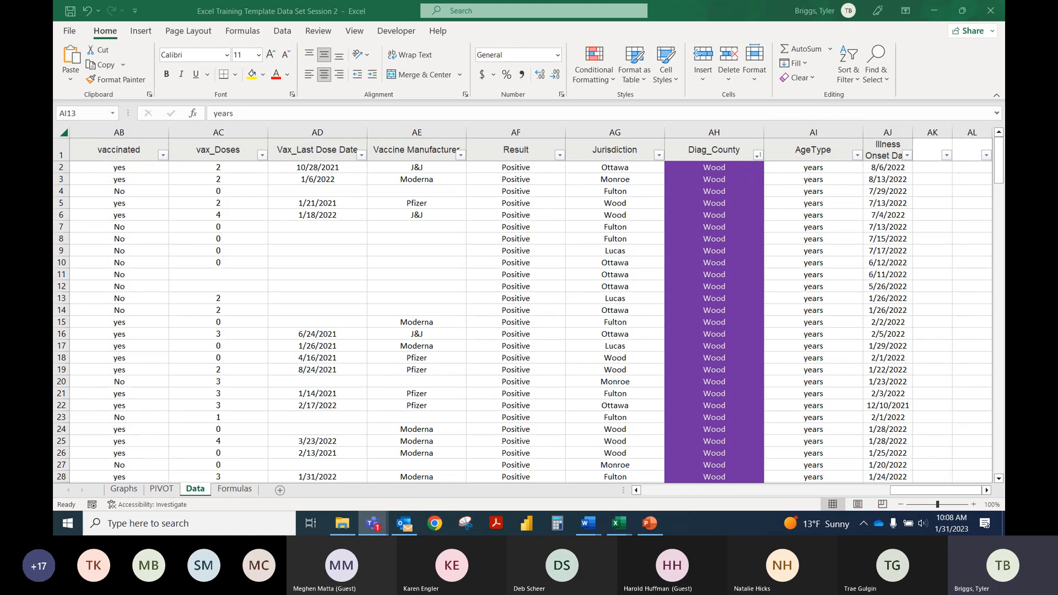
left_click(725, 288)
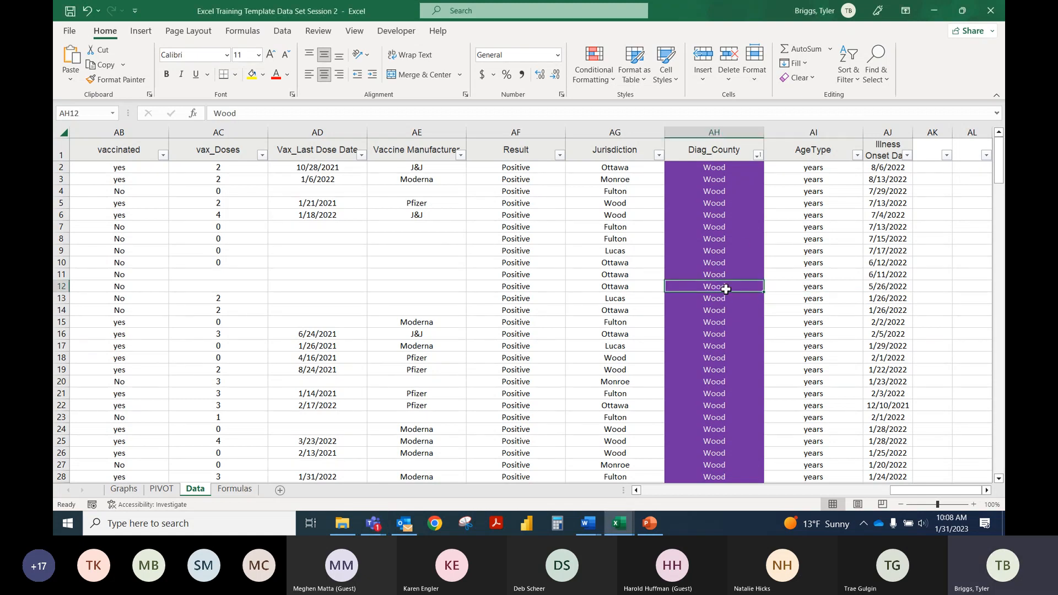
left_click(757, 156)
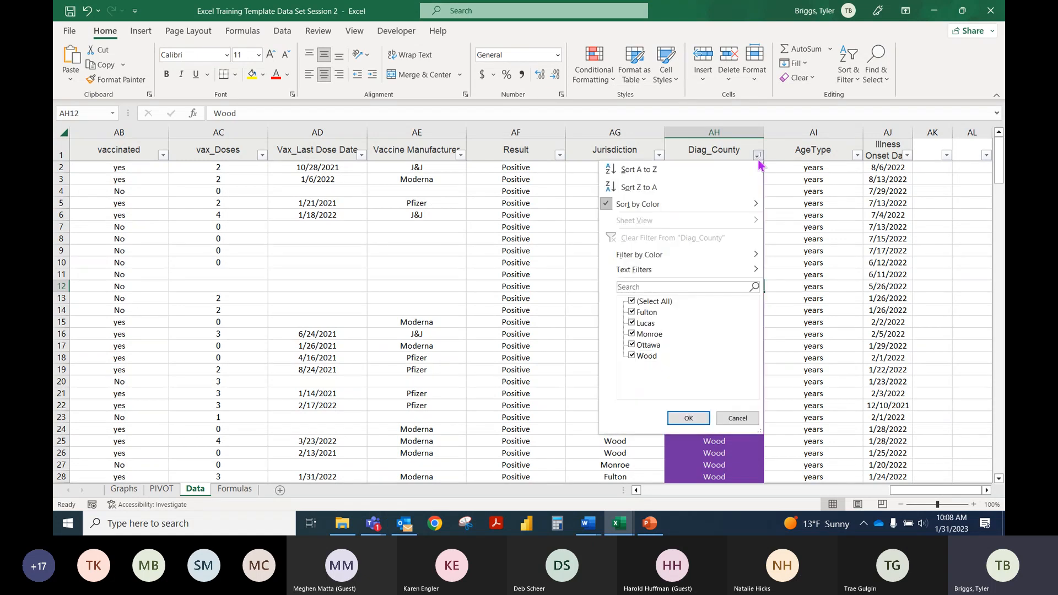
left_click(632, 302)
left_click(632, 355)
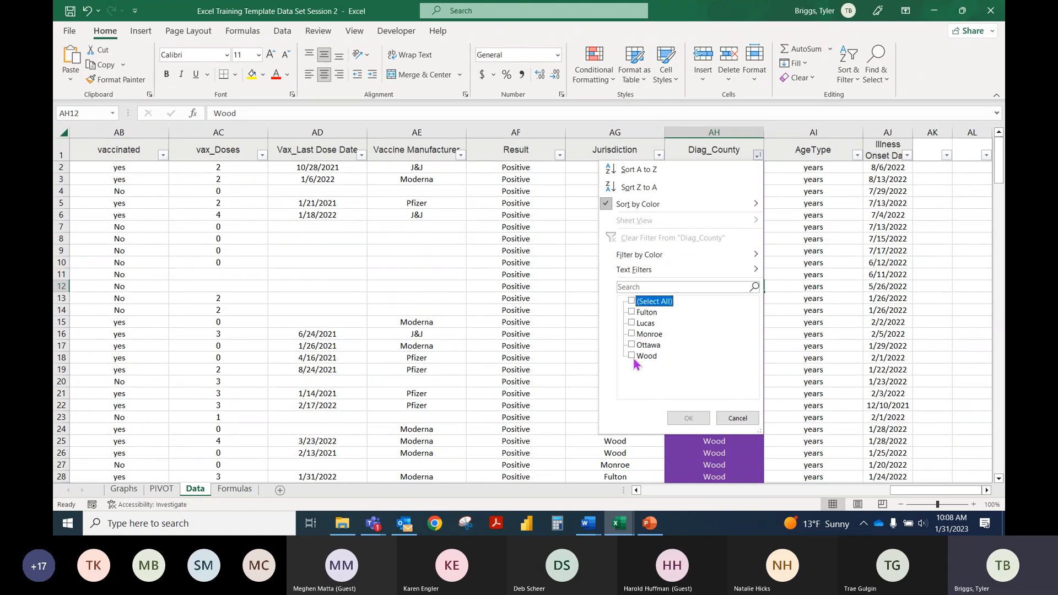
left_click(737, 419)
left_click(766, 227)
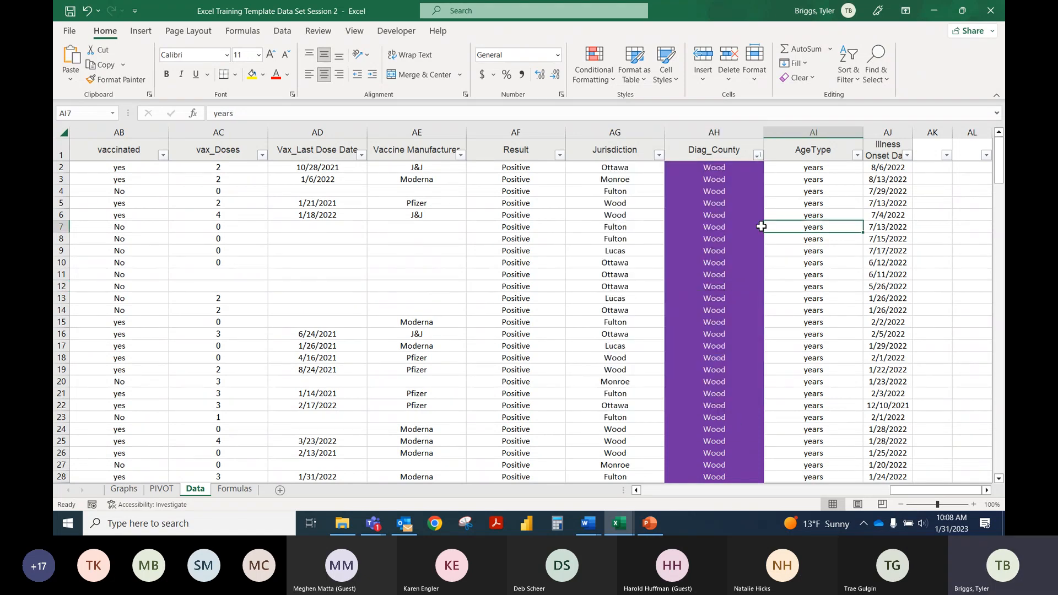
Step: Undo the color sort and the Diag_County conditional formatting rule
key("ctrl+z")
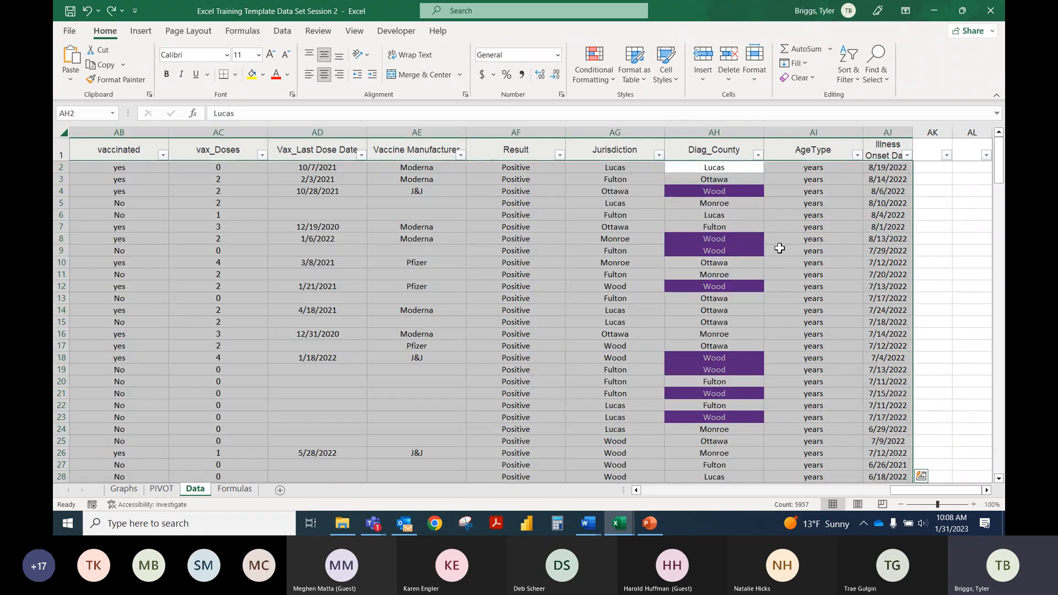
key("ctrl+z")
left_click(801, 270)
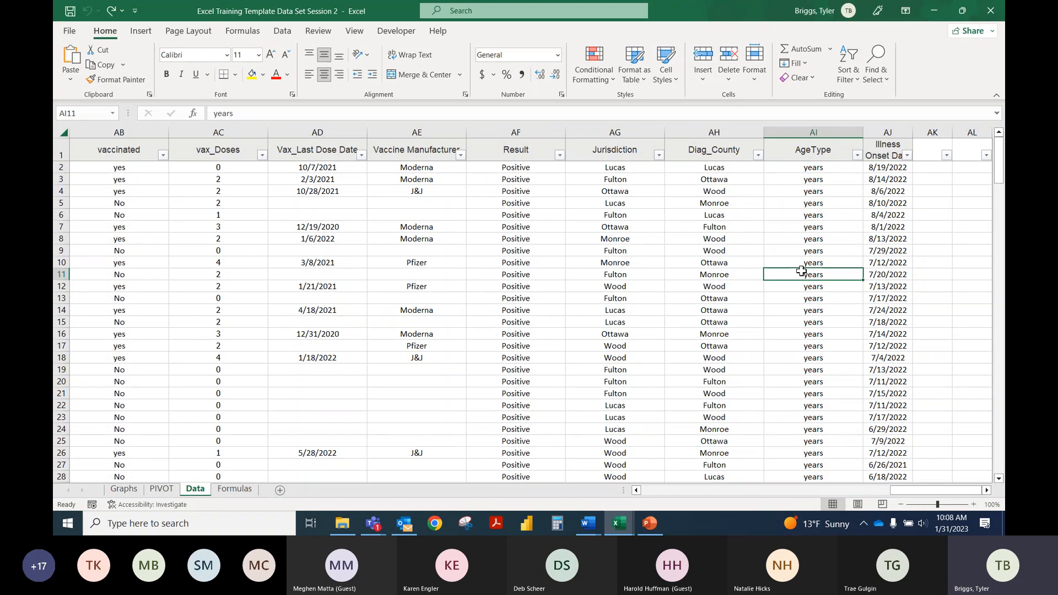
left_click(627, 531)
Step: Clear the conditional formatting rules from the entire Data sheet
left_click(594, 65)
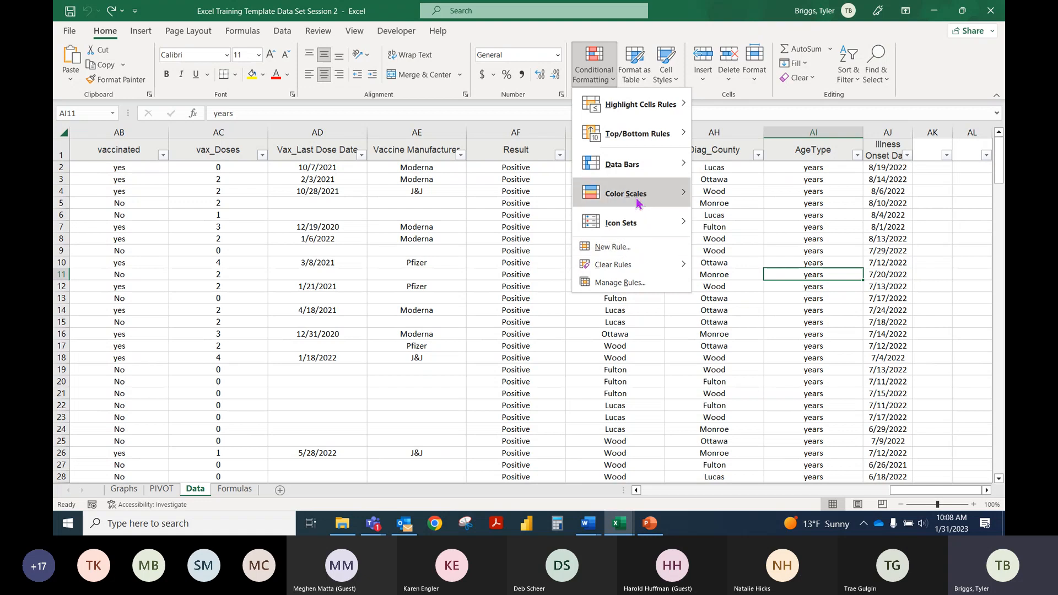
mouse_move(637, 202)
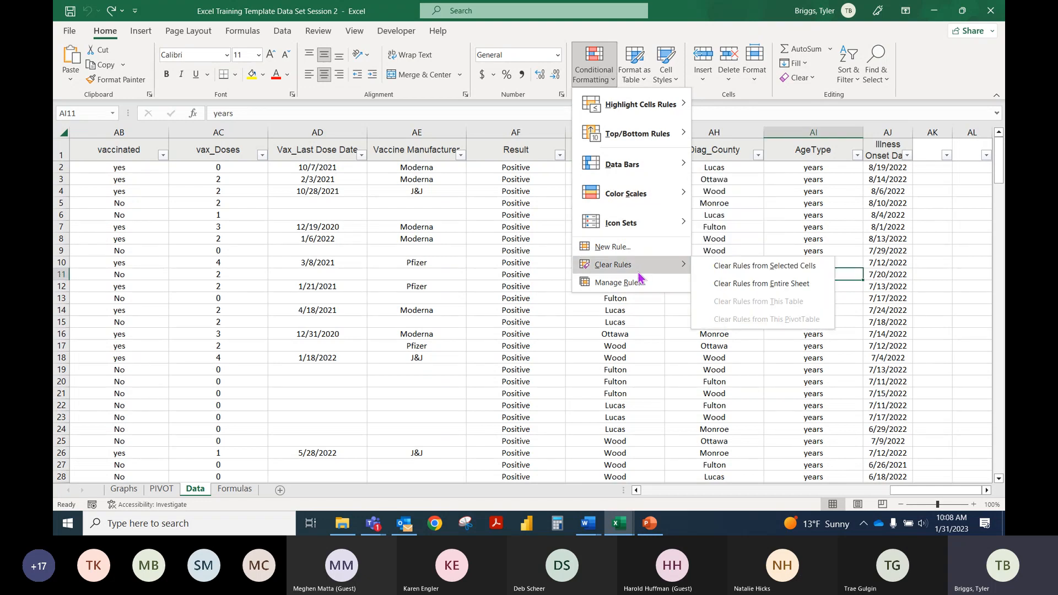
mouse_move(647, 270)
left_click(738, 283)
left_click(727, 237)
Step: View the conditional formatting rules that apply to the selected Diag_County cell in the Rules Manager
left_click(597, 80)
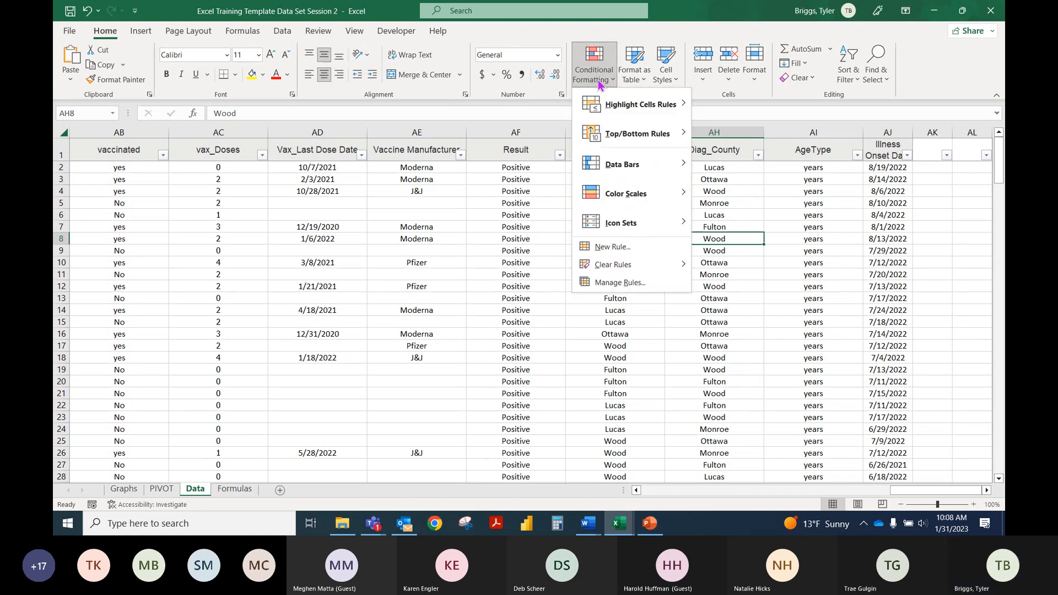
left_click(647, 284)
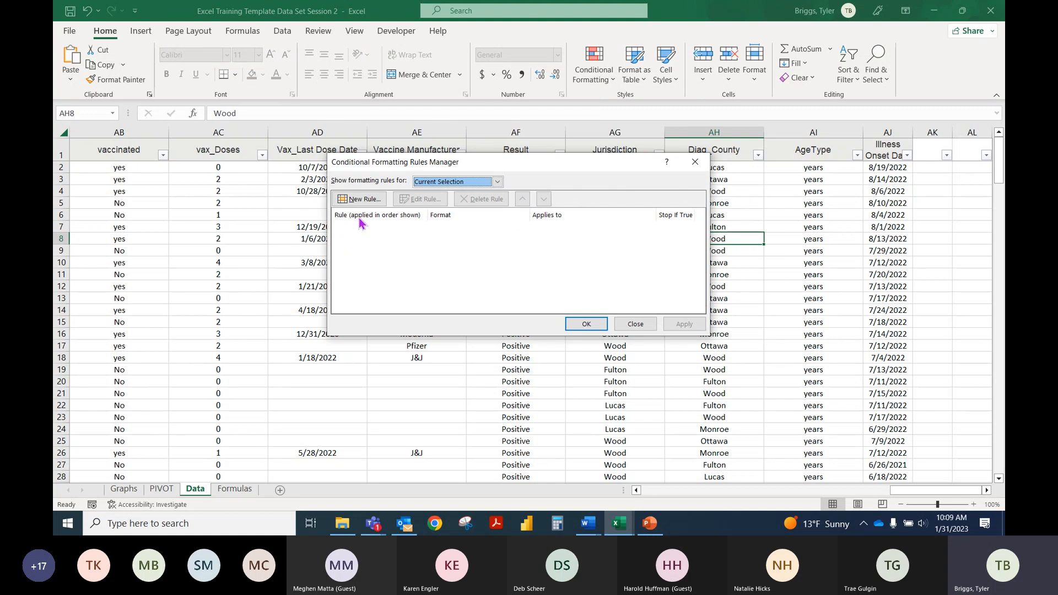
left_click(635, 324)
Step: Switch to the Regional Training Example workbook and examine the columns of the ODRS Data sheet
mouse_move(618, 524)
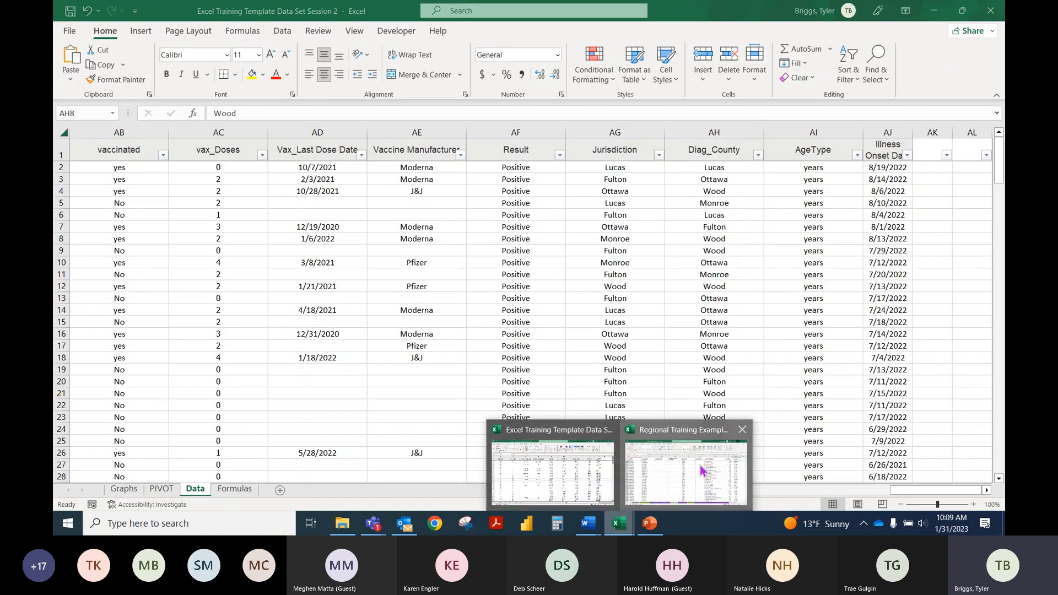
left_click(702, 470)
left_click(741, 274)
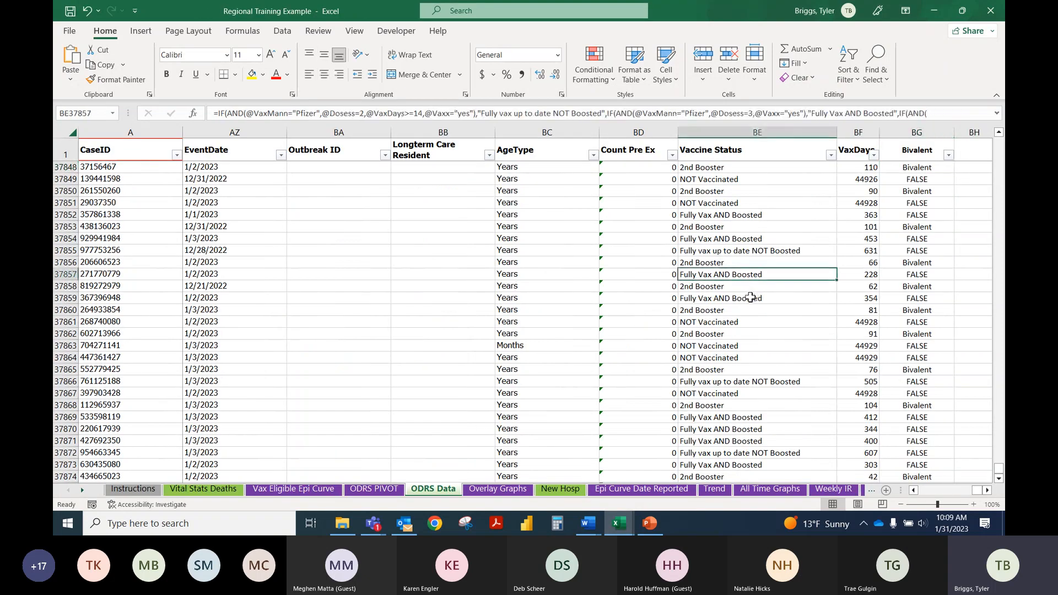
left_click(748, 310)
scroll(774, 401, "up", 7)
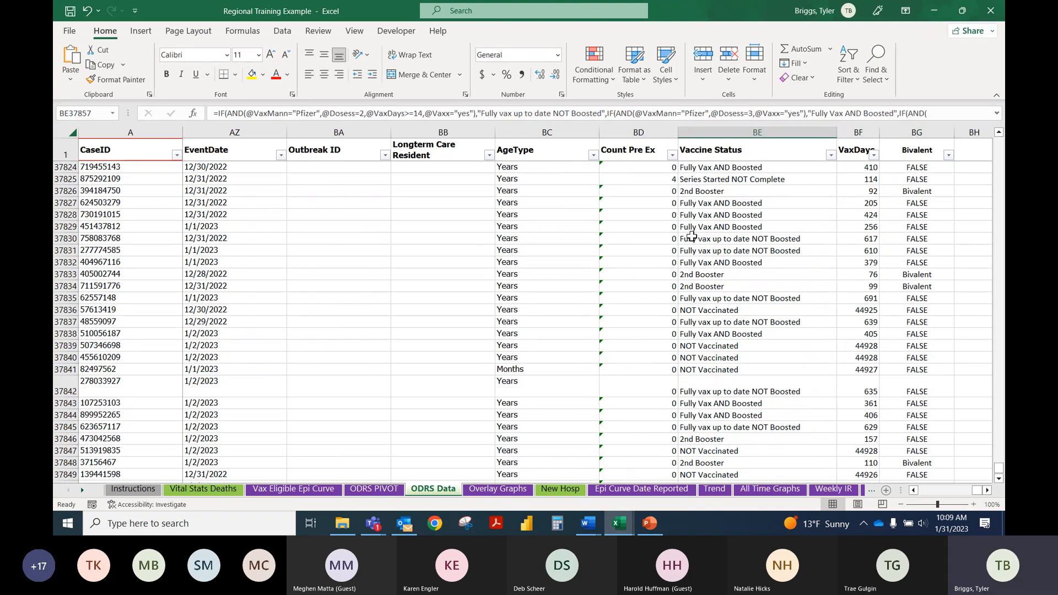
left_click(669, 258)
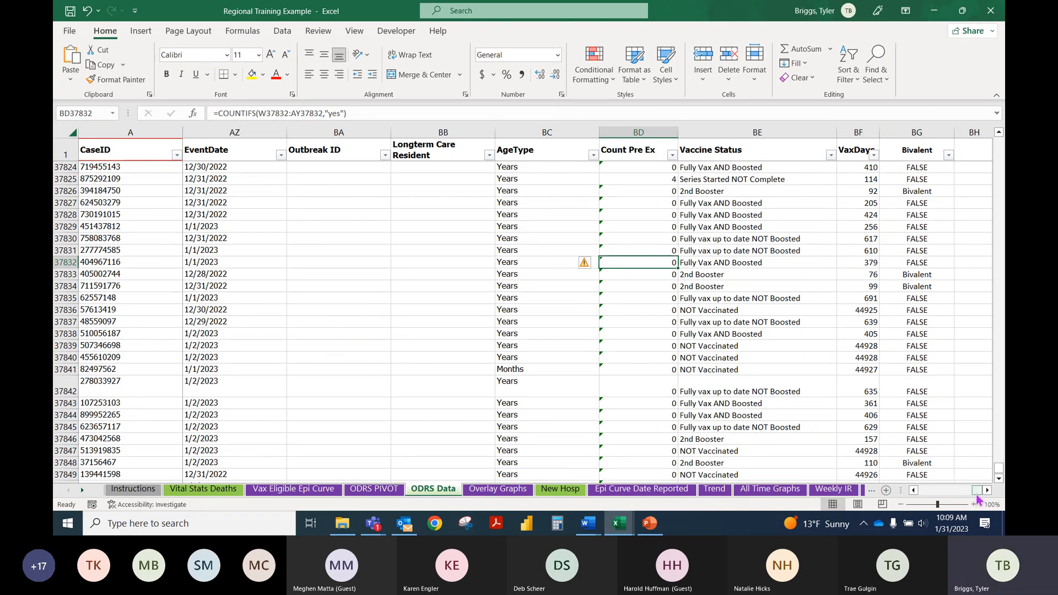
left_click_drag(976, 492, 672, 486)
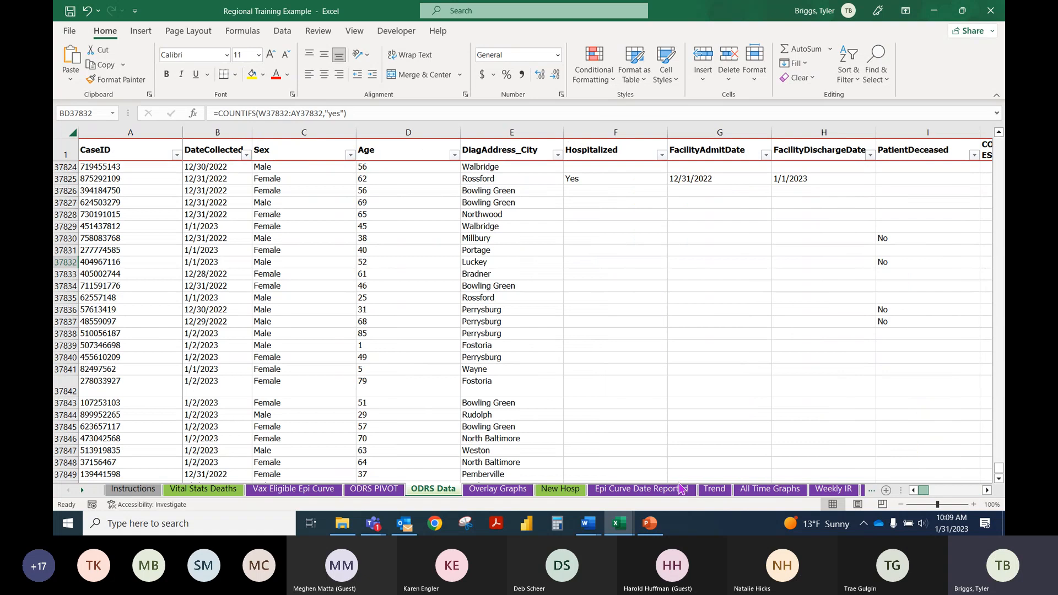
left_click_drag(925, 500, 1002, 502)
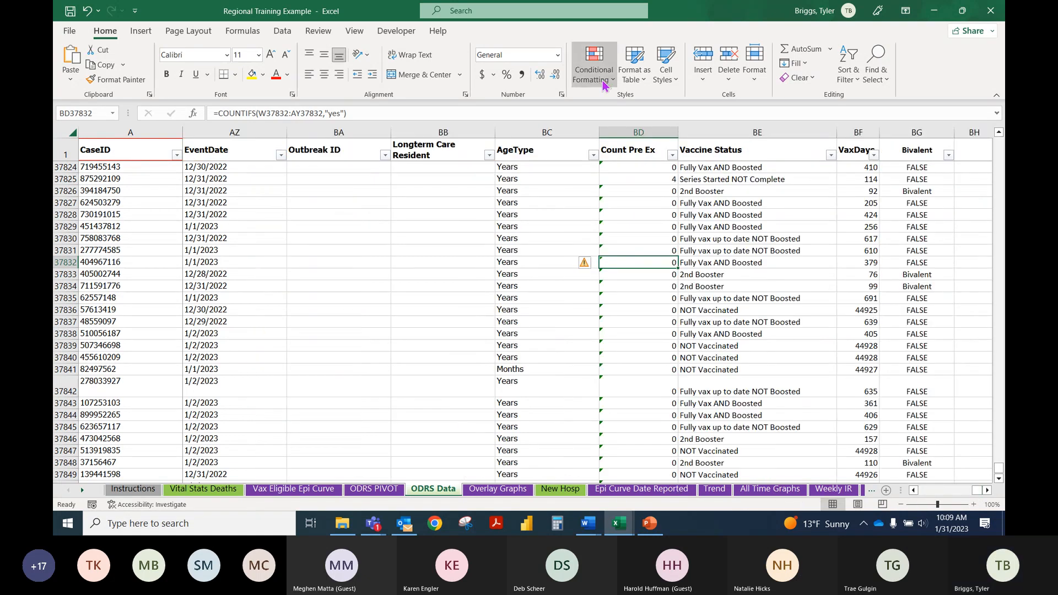
Step: Check the Rules Manager for conditional formatting rules on the selected Count Pre Ex cell
left_click(594, 60)
left_click(627, 282)
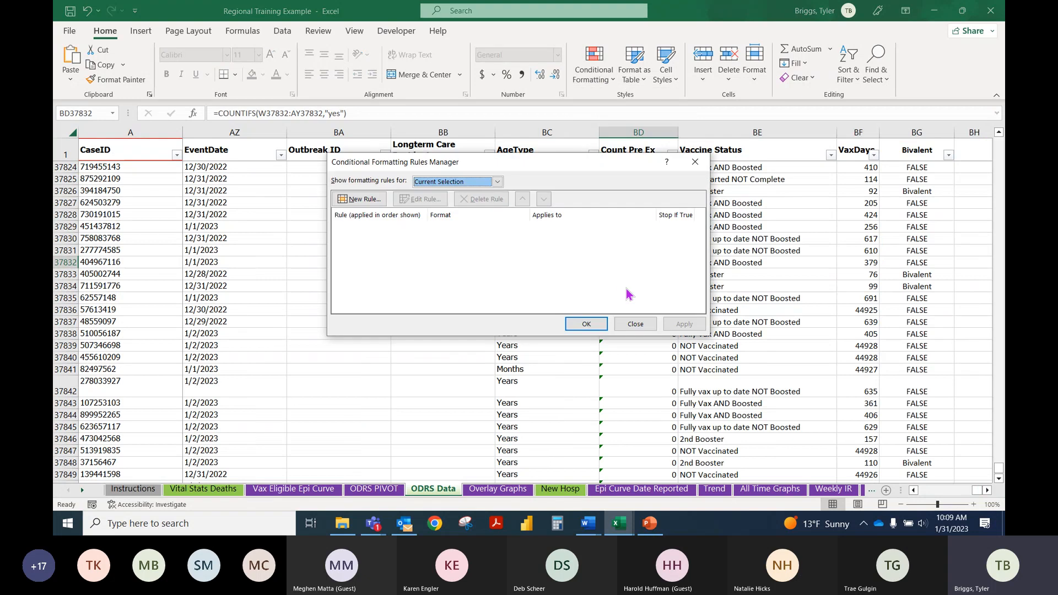
left_click(698, 163)
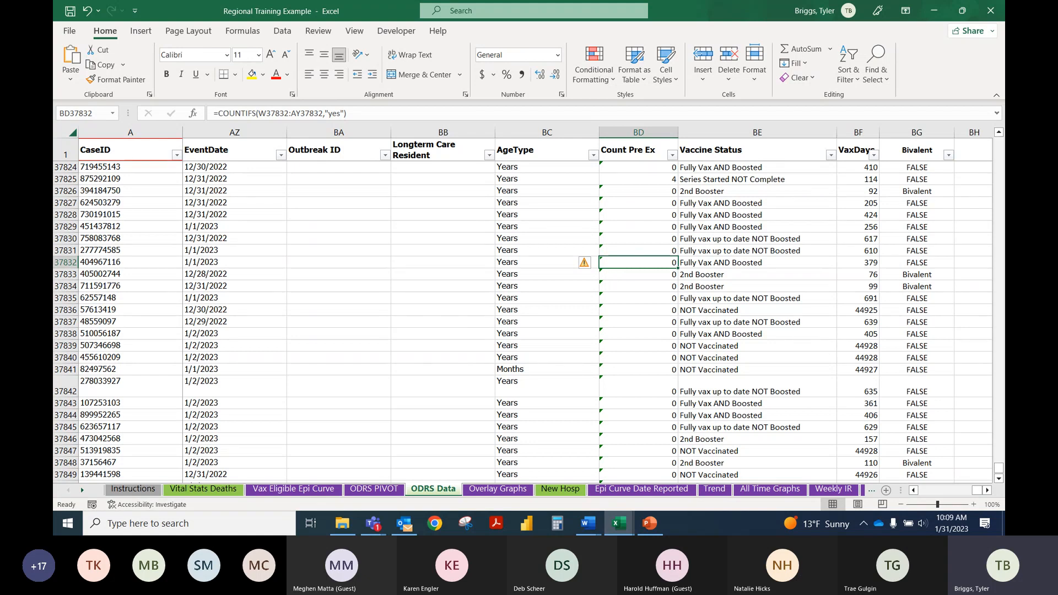
left_click(716, 319)
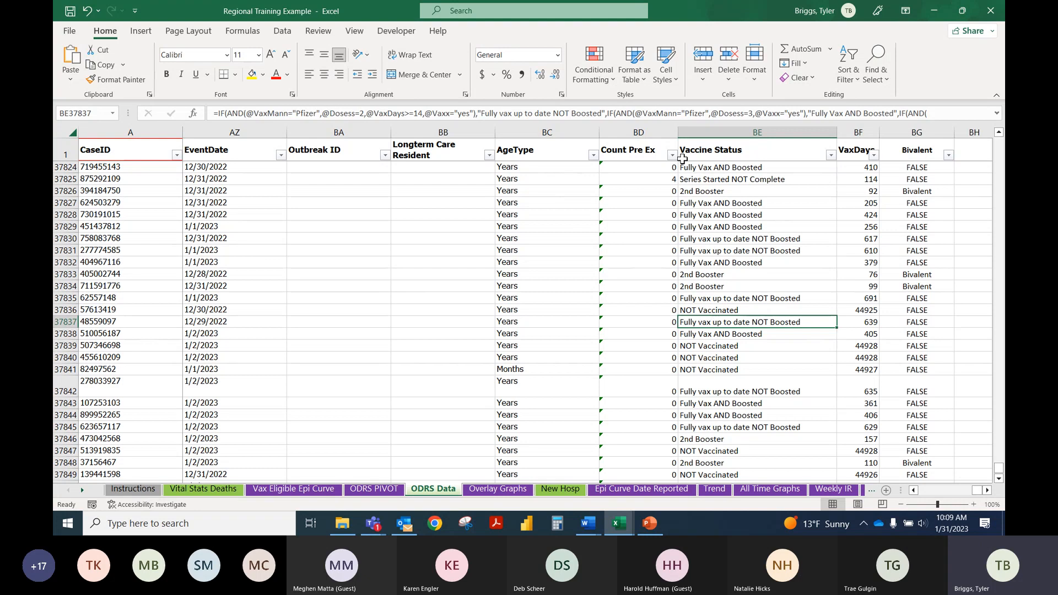
left_click(731, 167)
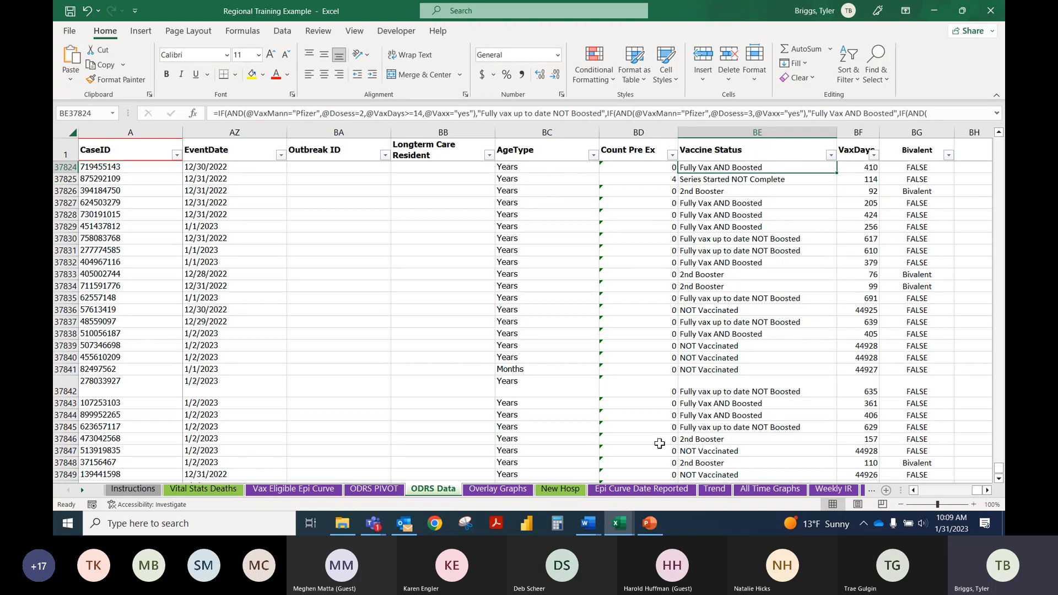
left_click(721, 307)
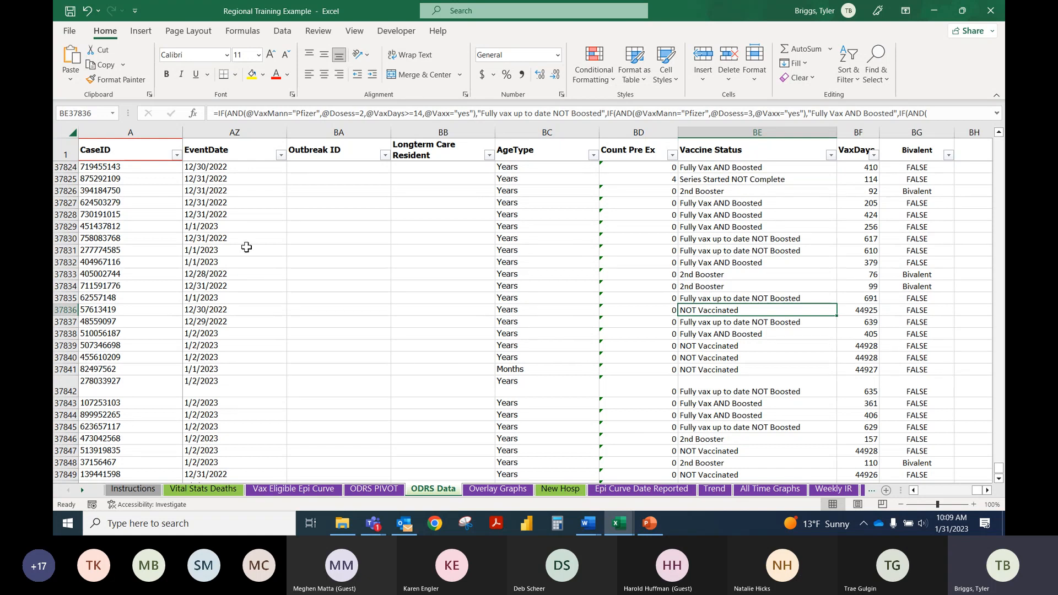
left_click(739, 359)
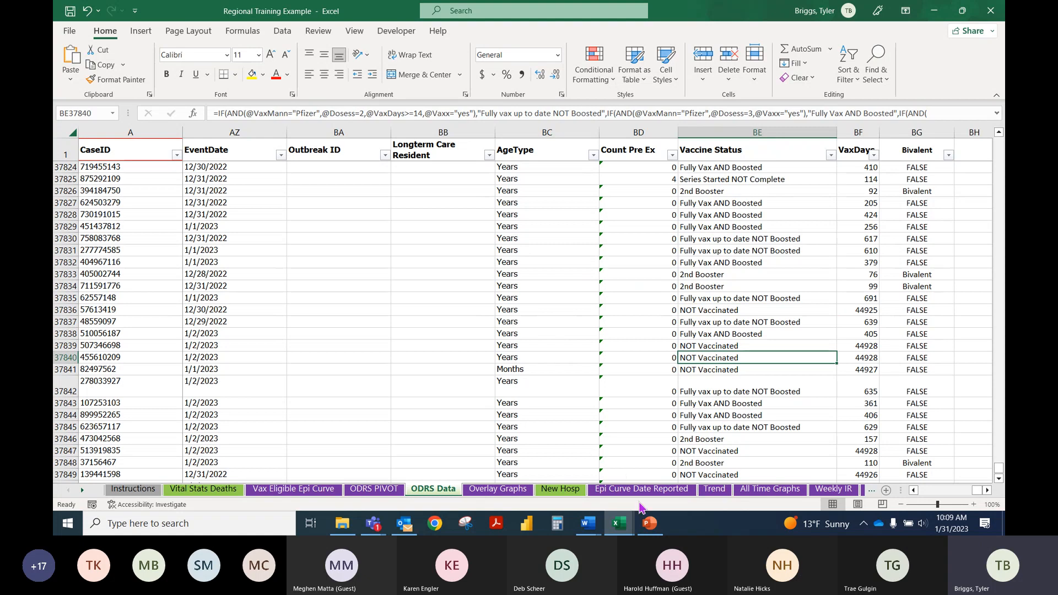
left_click(721, 324)
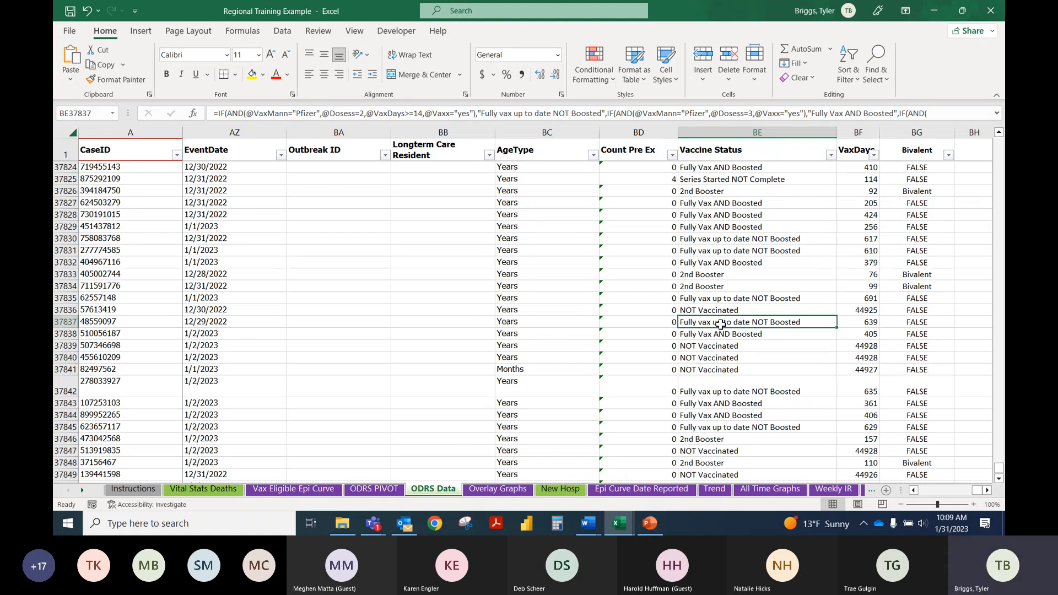
Step: Select a cell in the CaseID column and view the highlight cells rules, including the Duplicate Values option
left_click(128, 215)
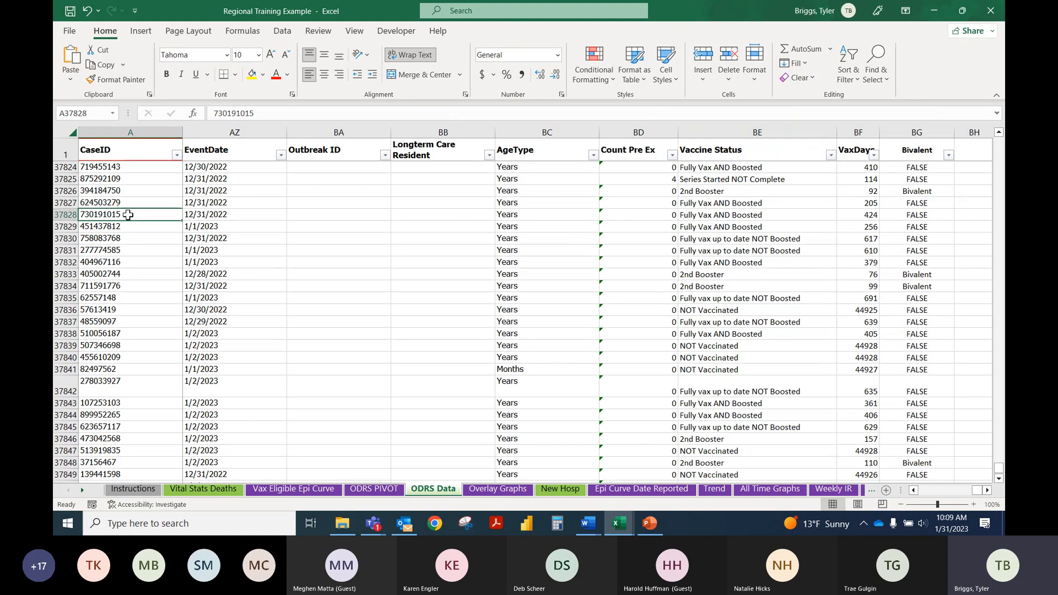
left_click(604, 73)
mouse_move(649, 113)
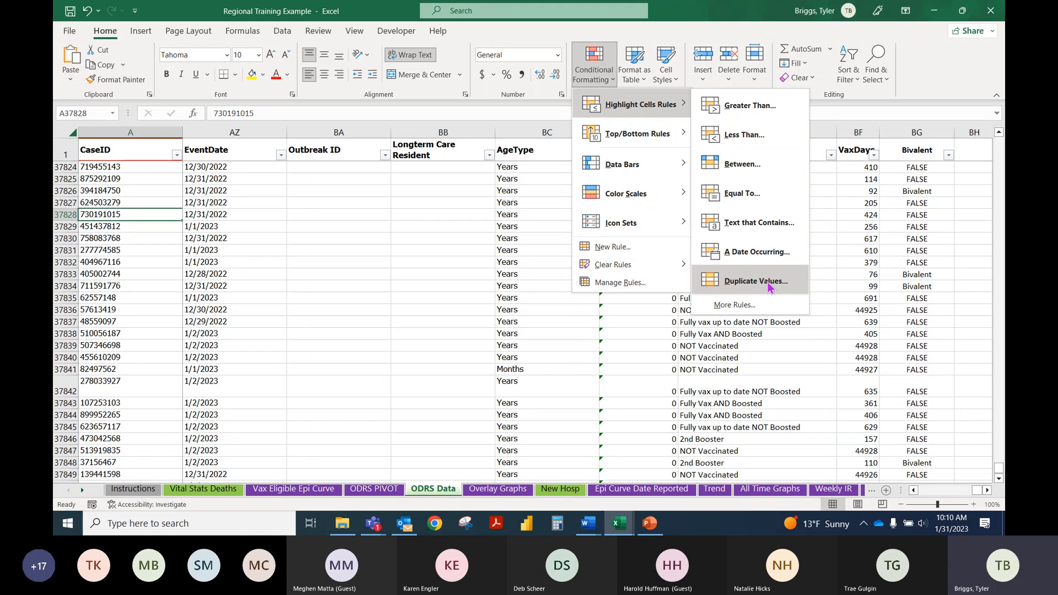
left_click(661, 385)
Step: Switch to the Microsoft Excel Training Session 2 presentation in PowerPoint
left_click(650, 522)
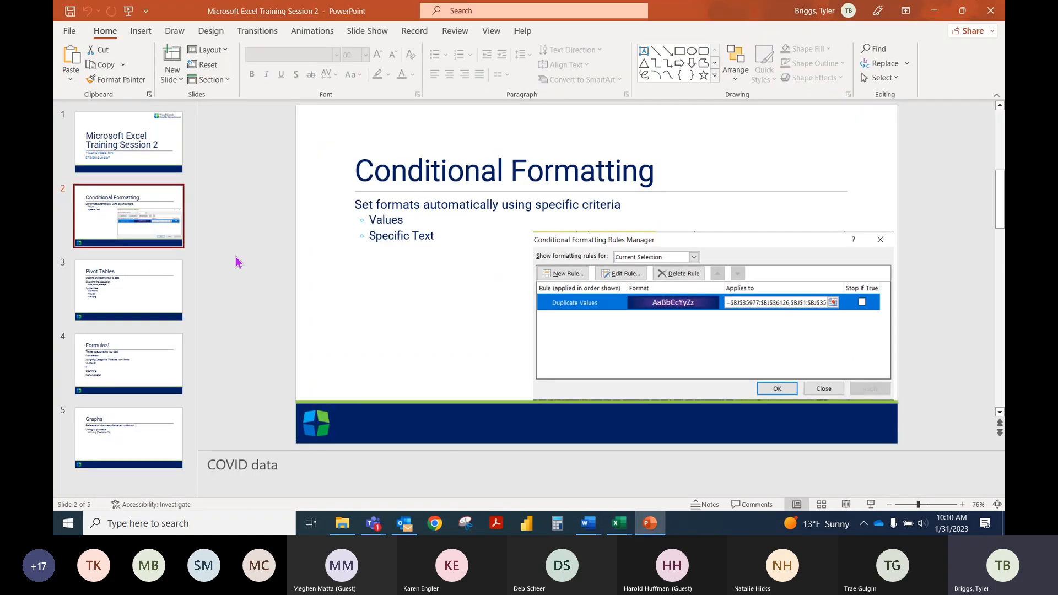
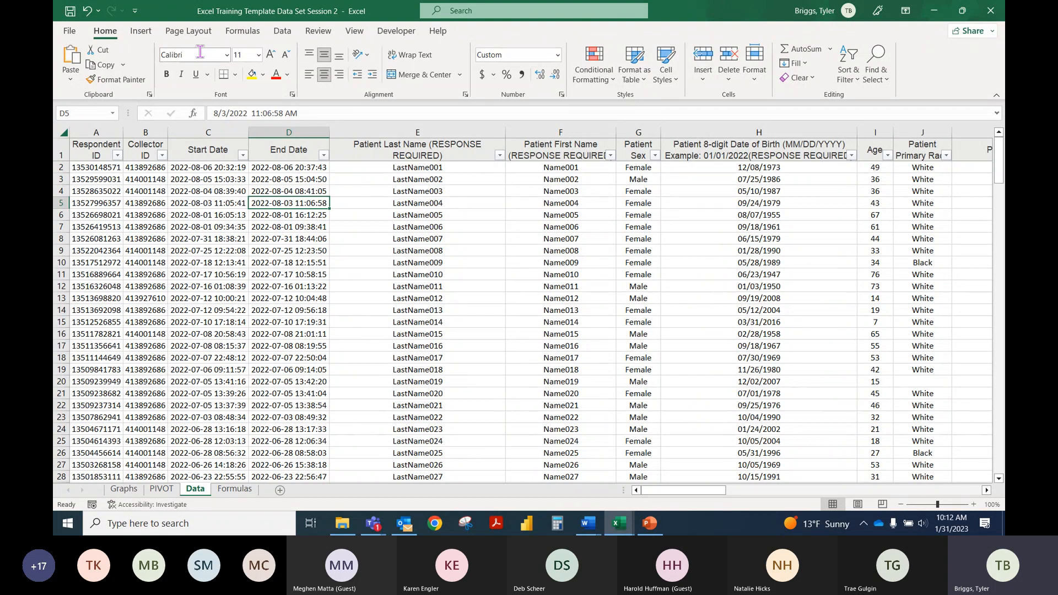
Step: Start a PivotTable from a table or range on the Data sheet and compare its proposed source range with the last data rows
left_click(137, 32)
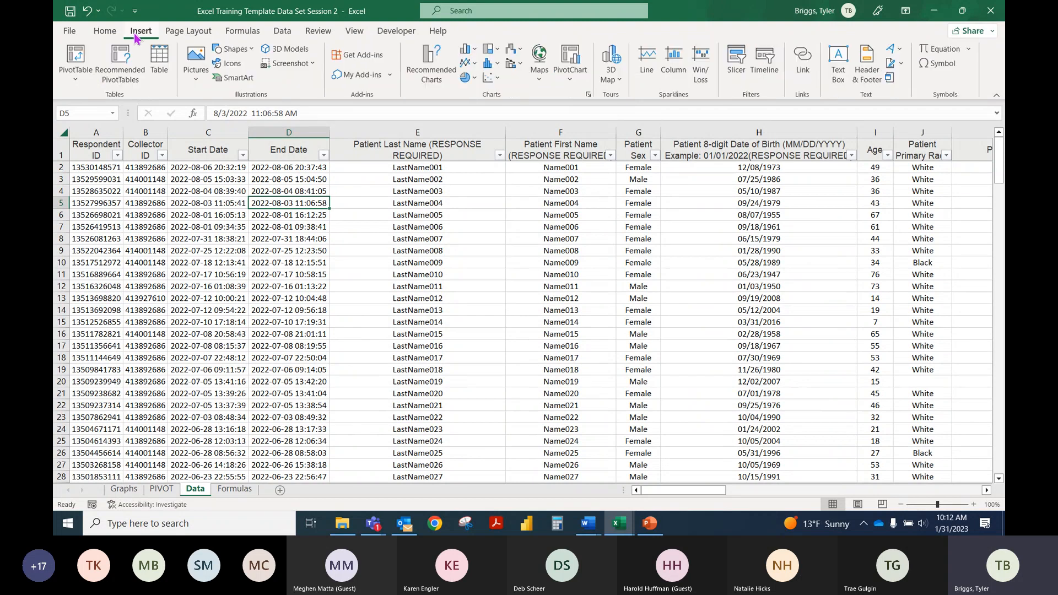
left_click(78, 74)
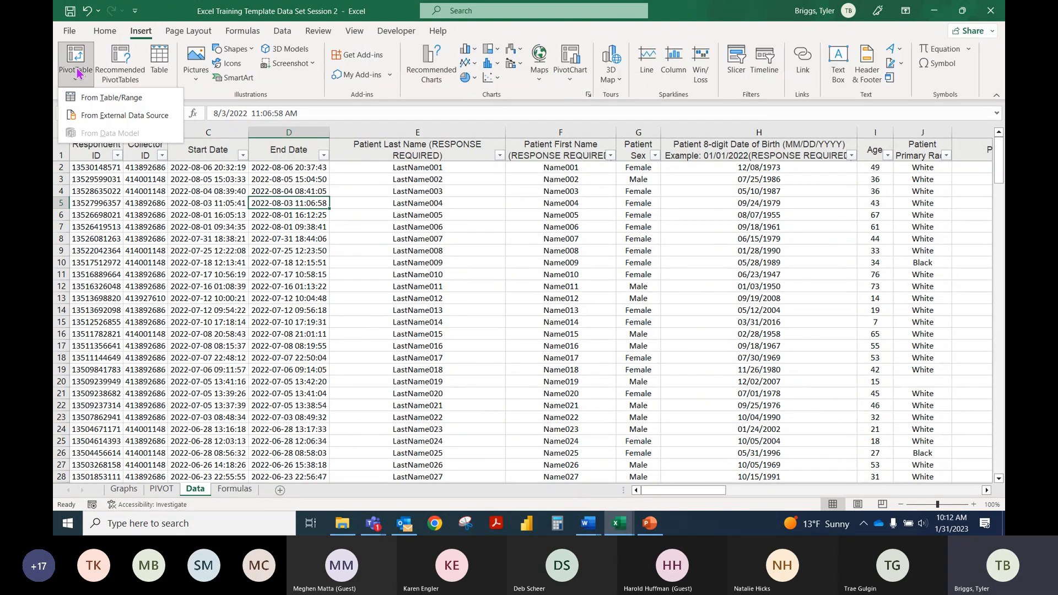
left_click(96, 99)
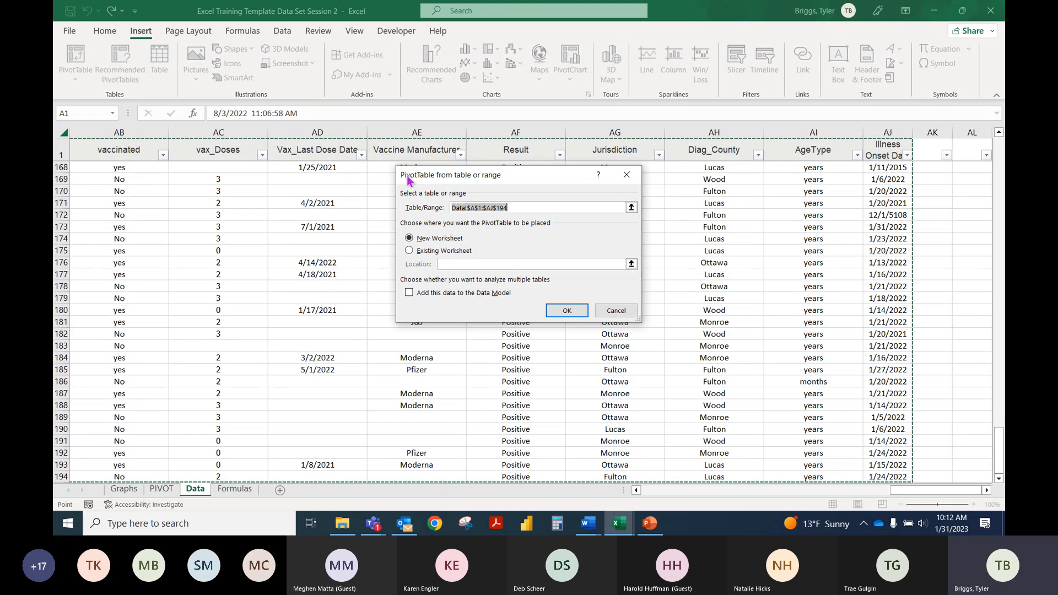
left_click(592, 207)
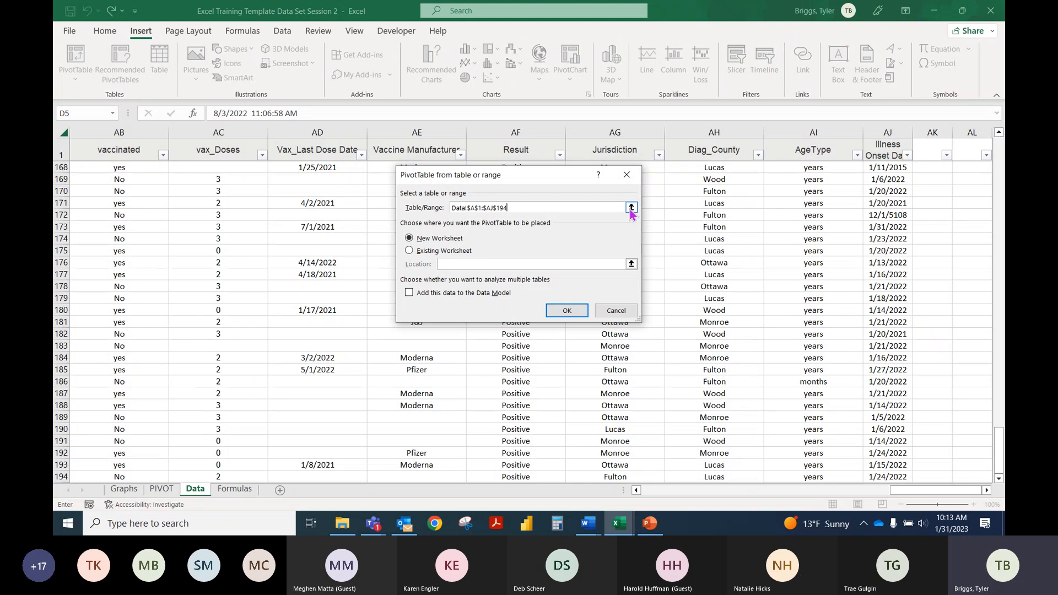
scroll(146, 399, "down", 3)
scroll(146, 399, "up", 4)
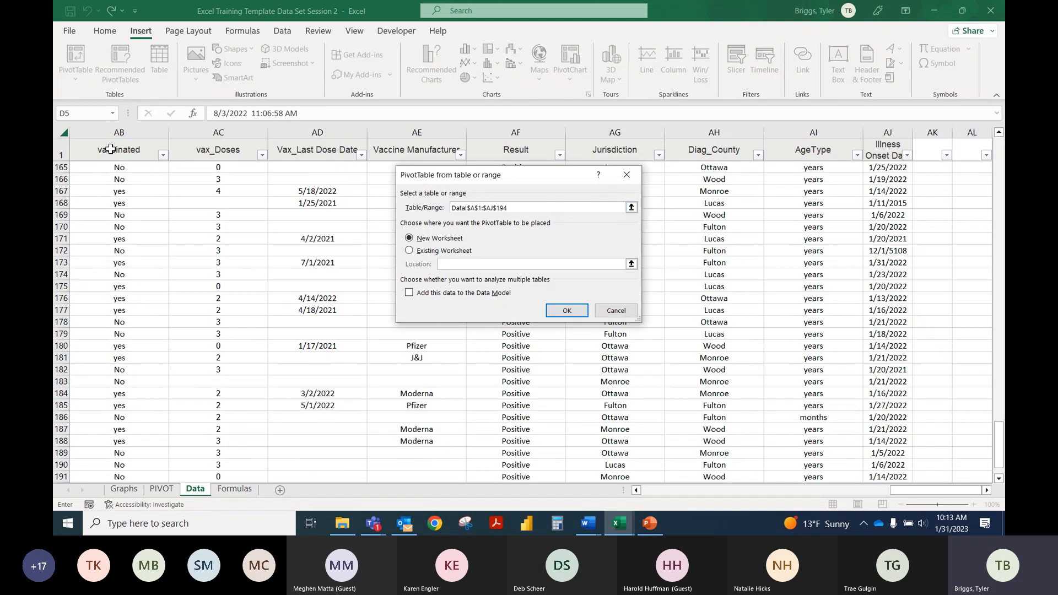
scroll(128, 358, "down", 4)
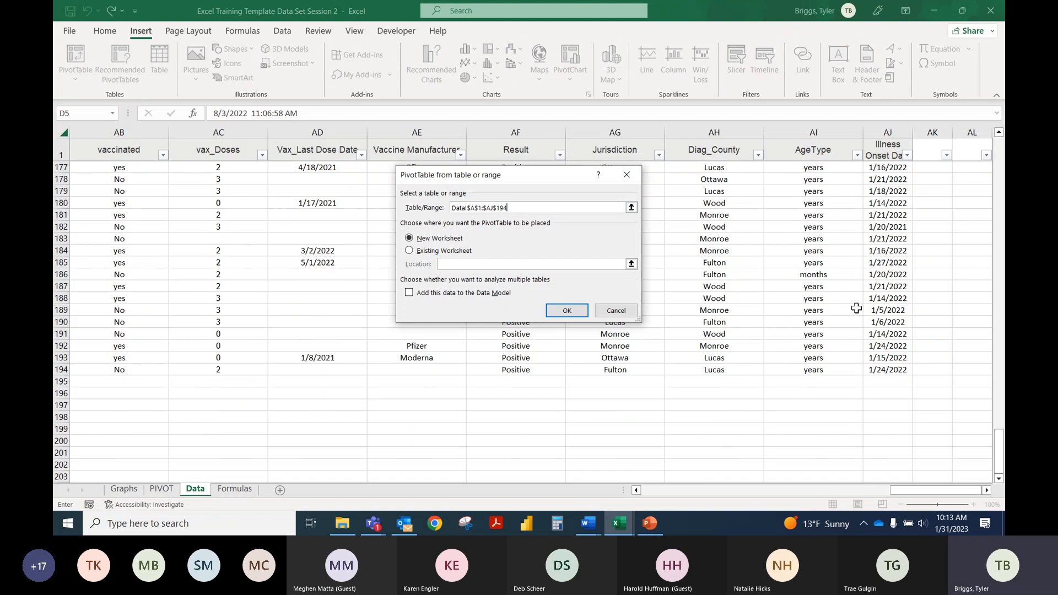
left_click(632, 207)
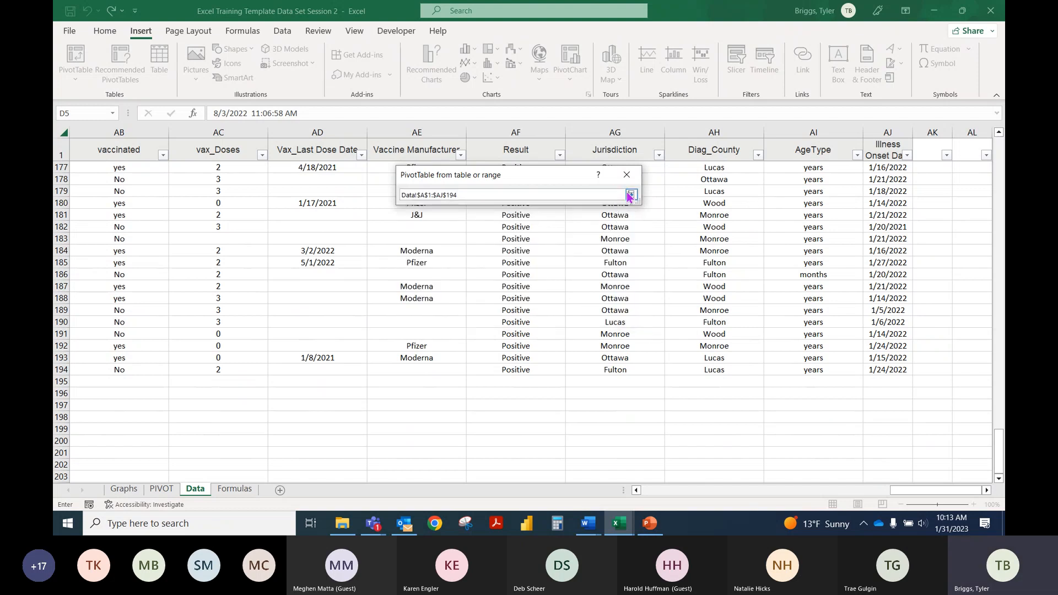
left_click(631, 195)
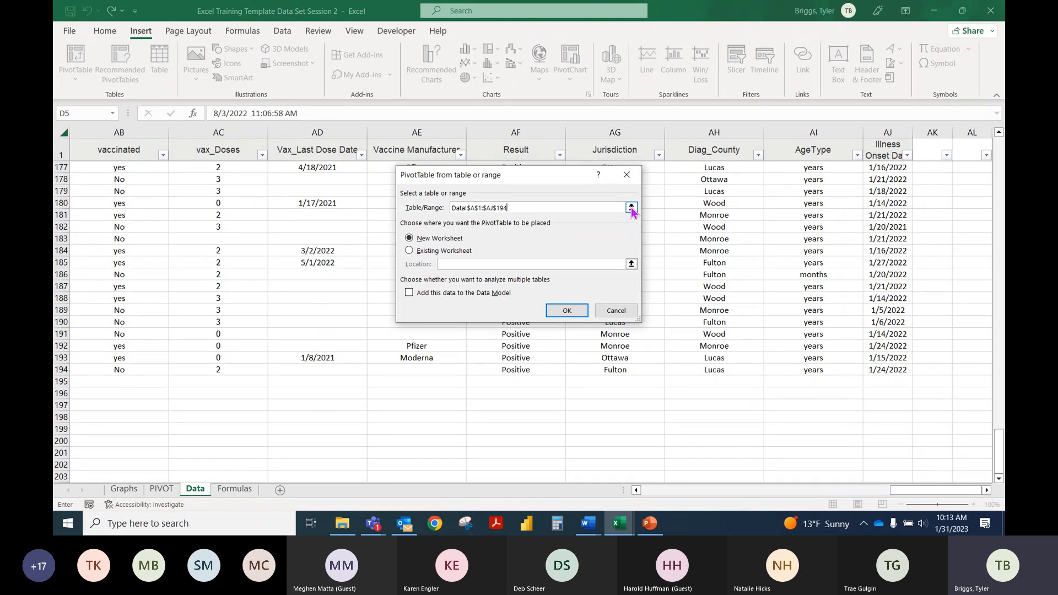
Step: Set the PivotTable source to entire columns A through AJ of the Data sheet and create it on a new worksheet
left_click(631, 207)
left_click_drag(903, 490, 116, 174)
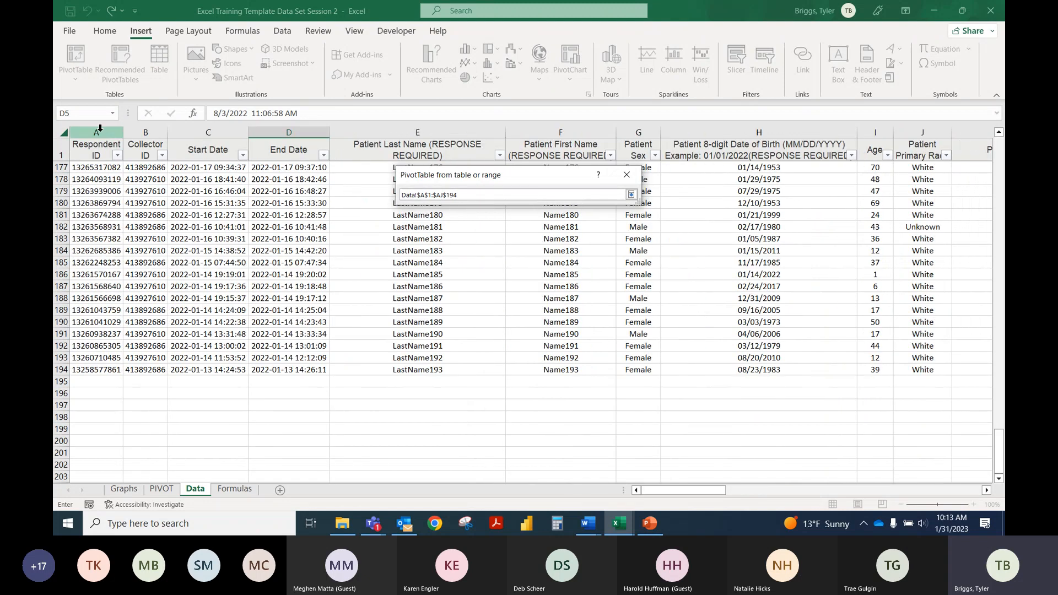
left_click_drag(98, 132, 898, 152)
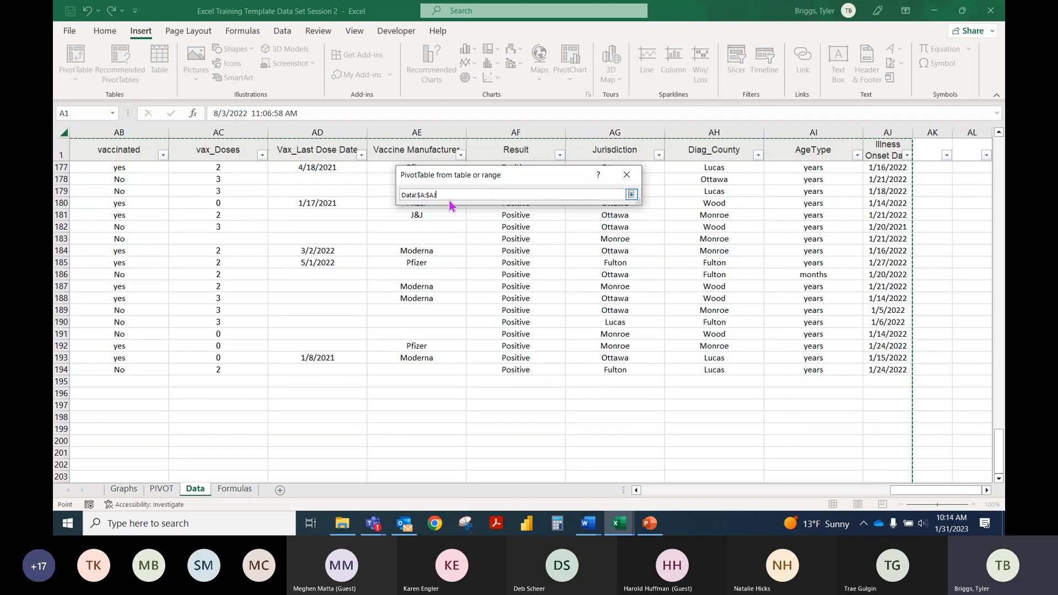
left_click(631, 195)
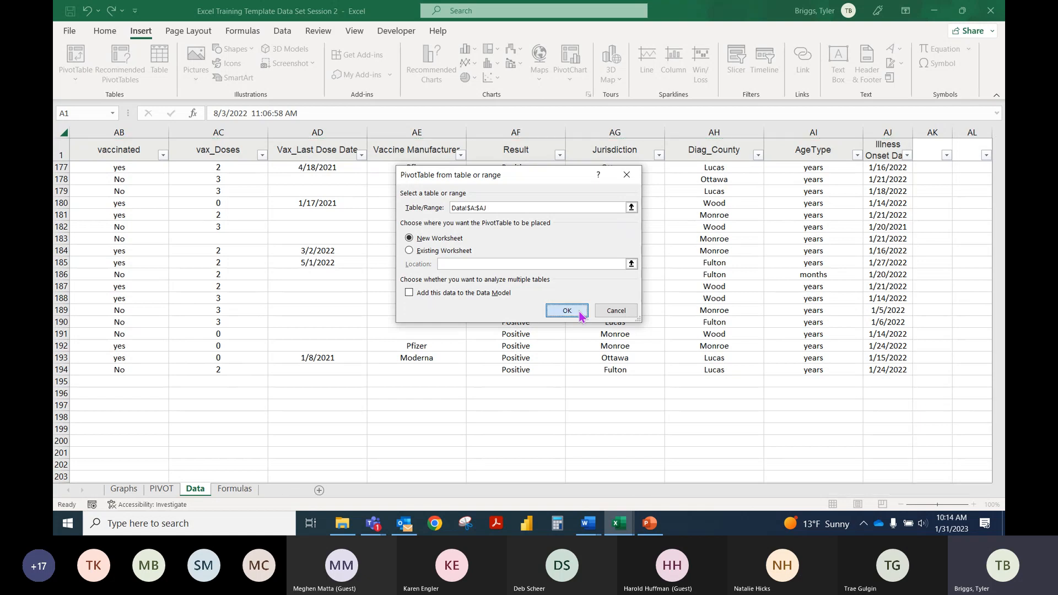
left_click(579, 312)
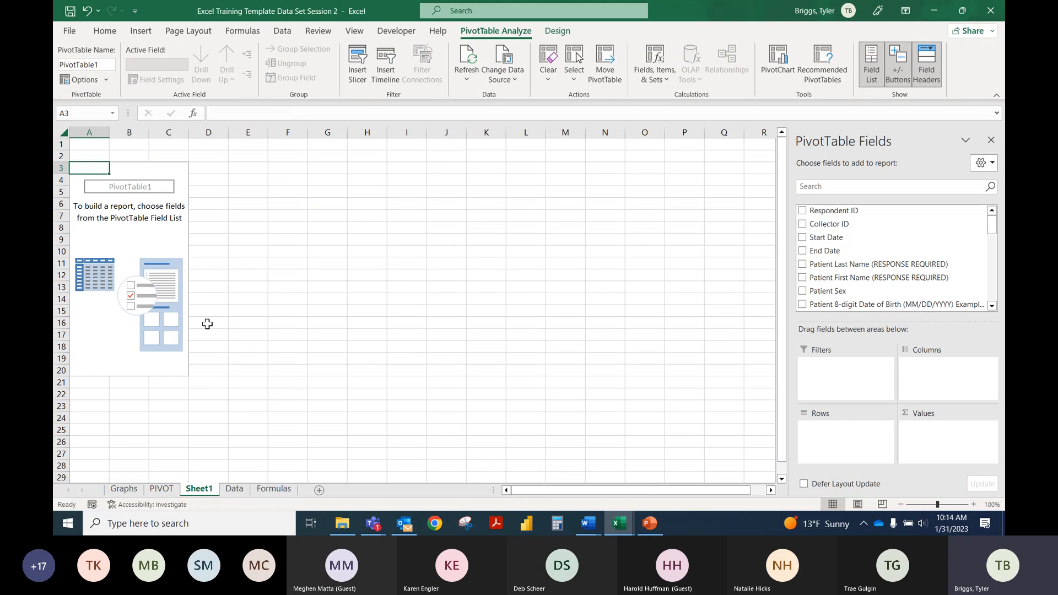
Step: Check the first empty row beneath the records on the Data sheet, and refresh the empty PivotTable on Sheet1
left_click(135, 227)
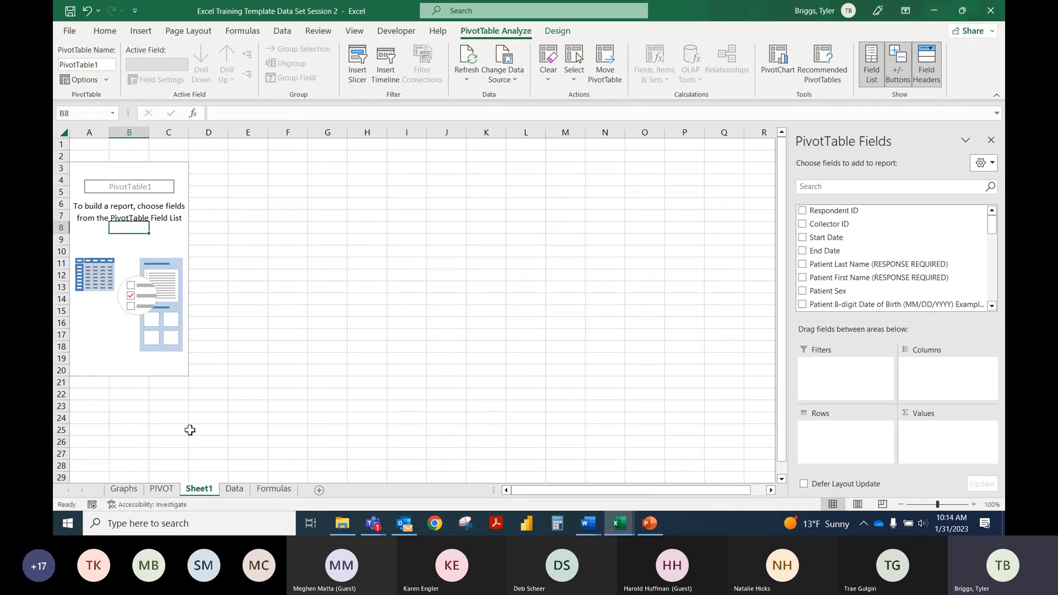
left_click(234, 489)
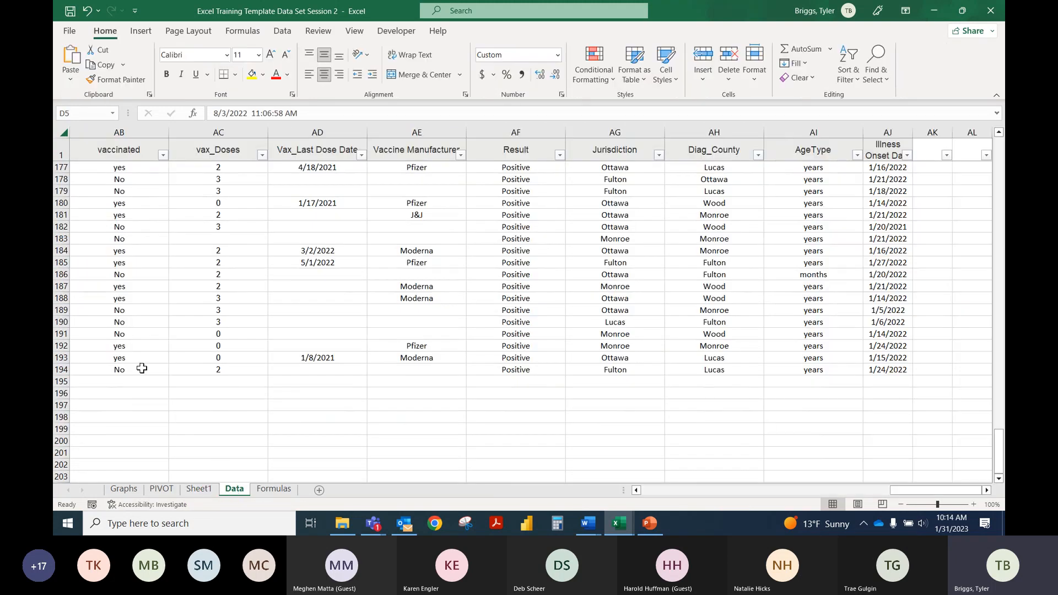
left_click(141, 382)
left_click_drag(892, 490, 642, 489)
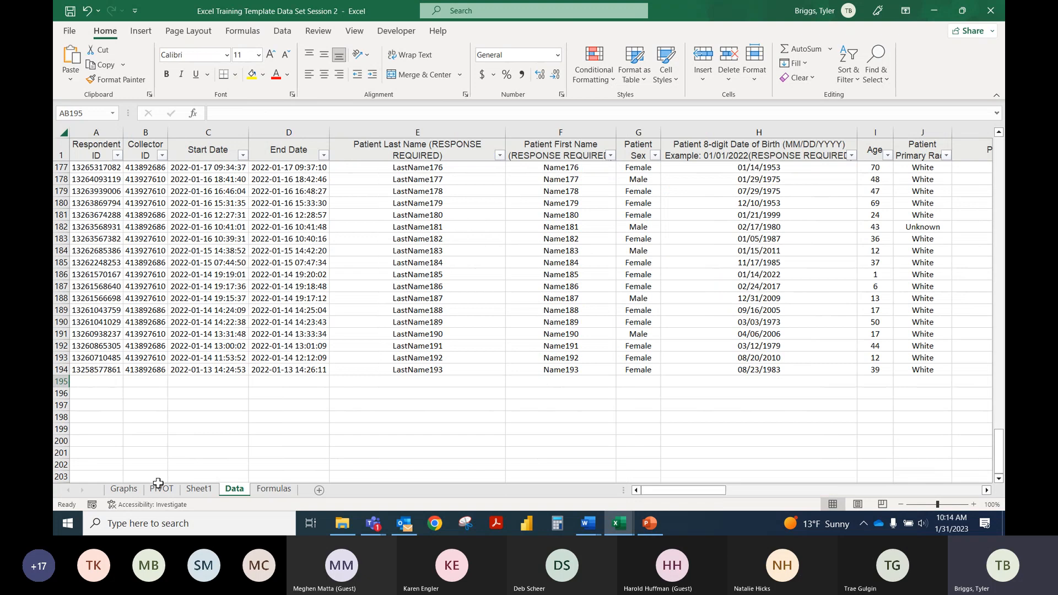
left_click(199, 488)
left_click(134, 255)
right_click(135, 255)
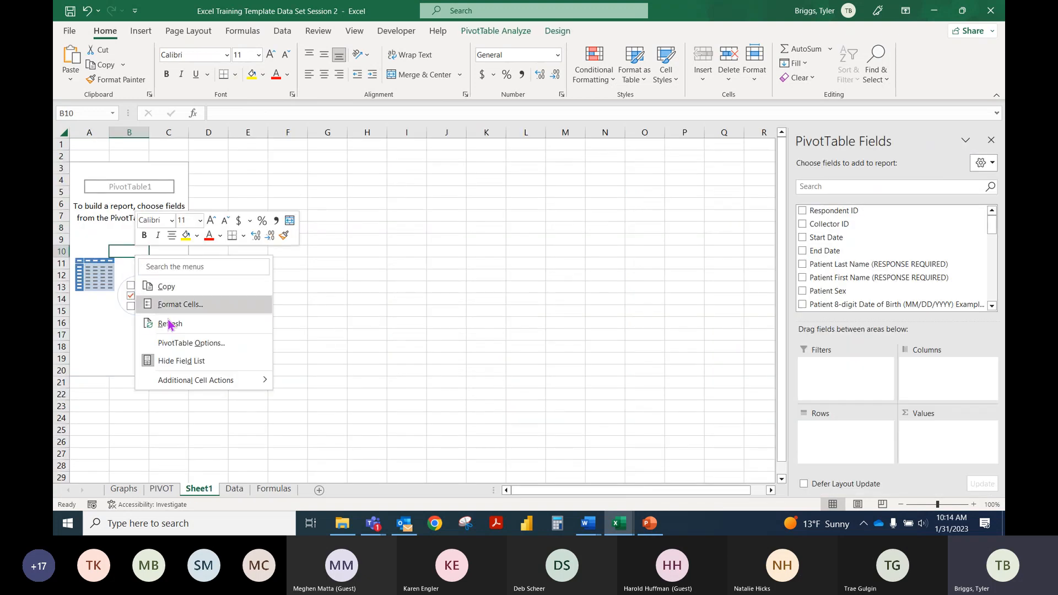
left_click(169, 324)
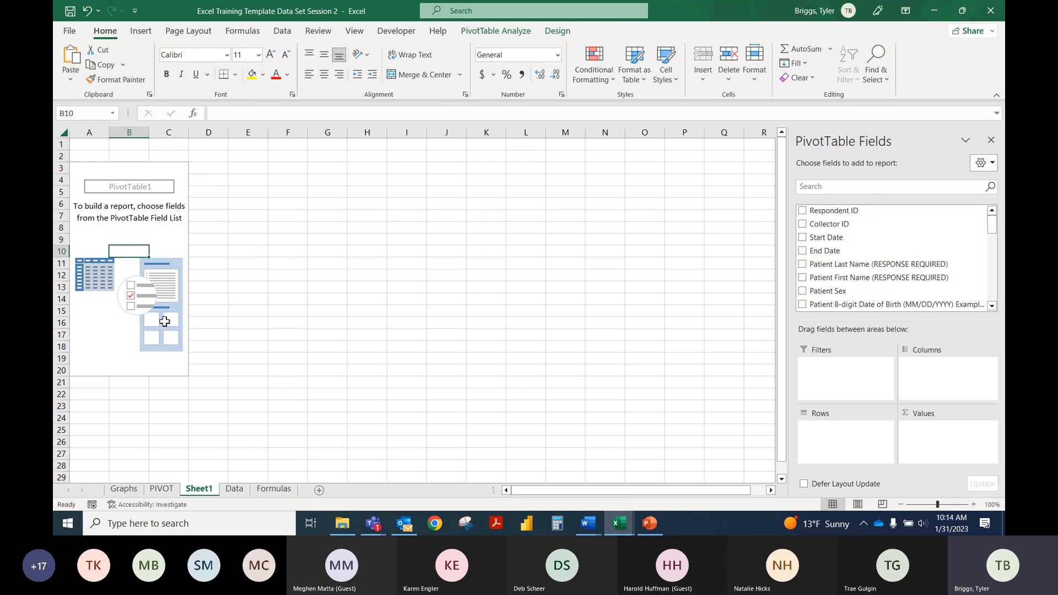
Step: Delete Sheet1 with its empty PivotTable from the workbook
right_click(204, 489)
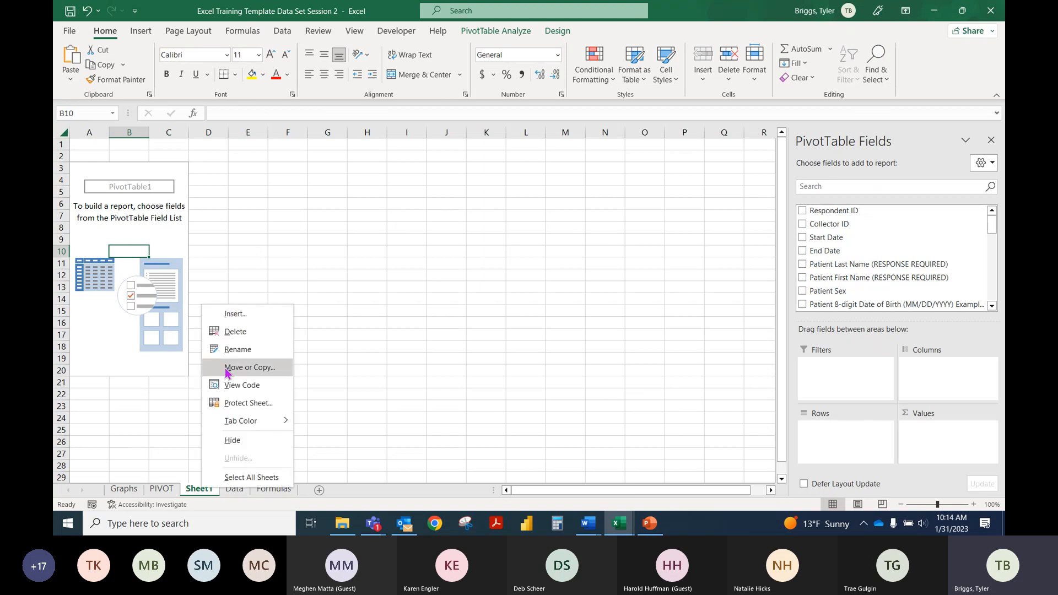
left_click(228, 337)
left_click(510, 296)
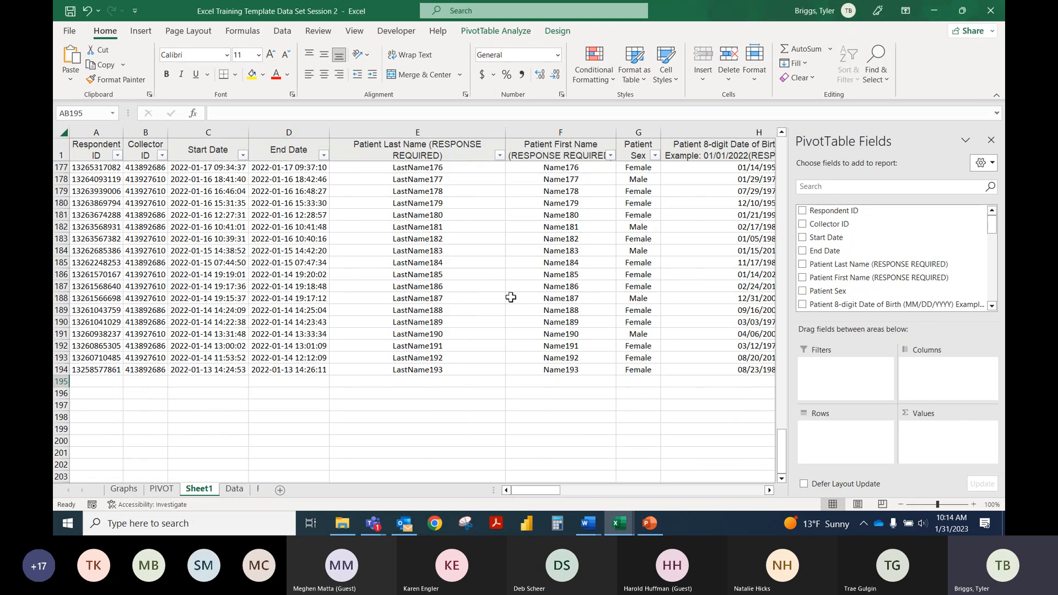
Step: Clear the copied patient sex counts in B10:C13 on the PIVOT sheet and refresh the PivotTable above them
left_click(162, 489)
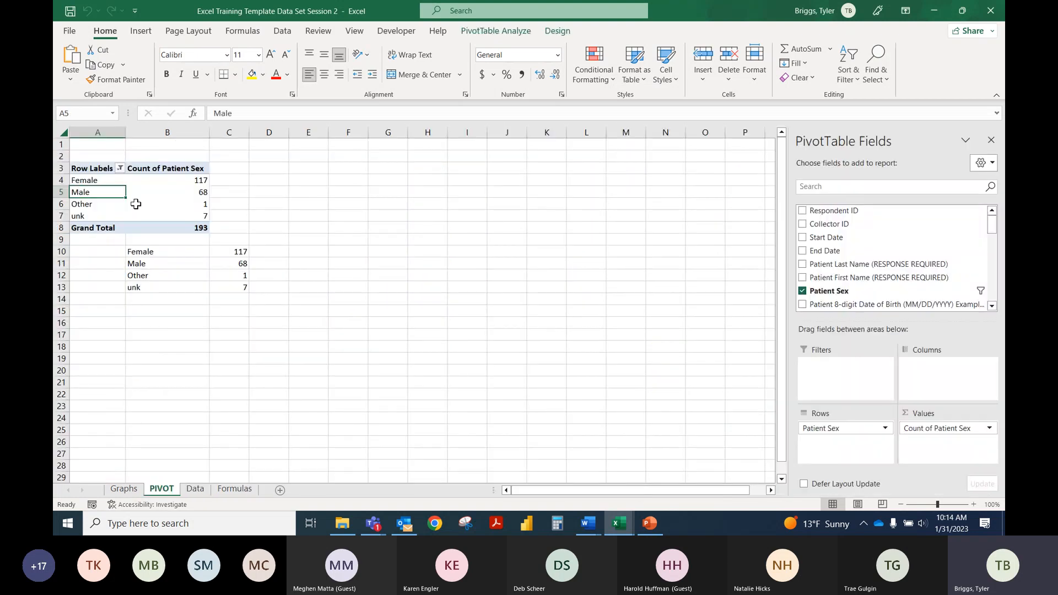
left_click_drag(137, 253, 227, 295)
key("Delete")
left_click(157, 192)
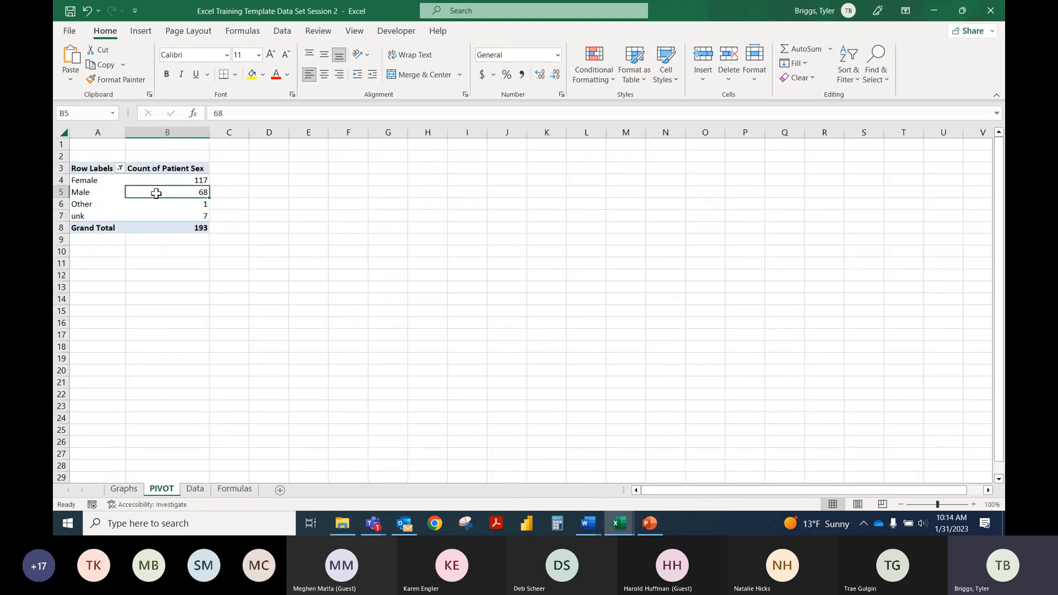
right_click(108, 192)
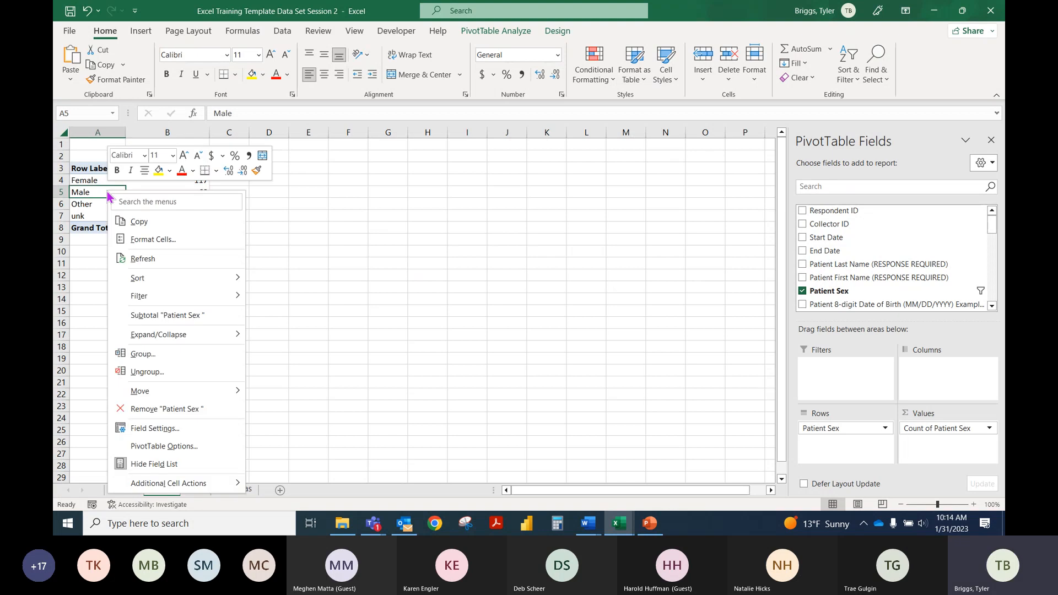
left_click(142, 263)
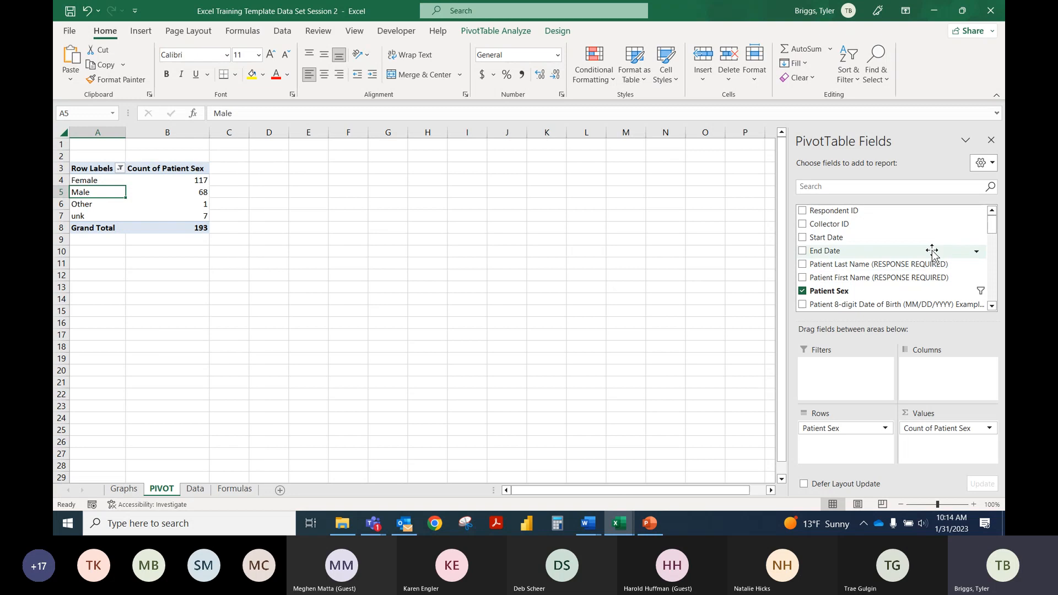
Step: Remove Patient Sex from both the rows and the values of the PivotTable, keeping the empty table selected
left_click_drag(821, 428, 833, 267)
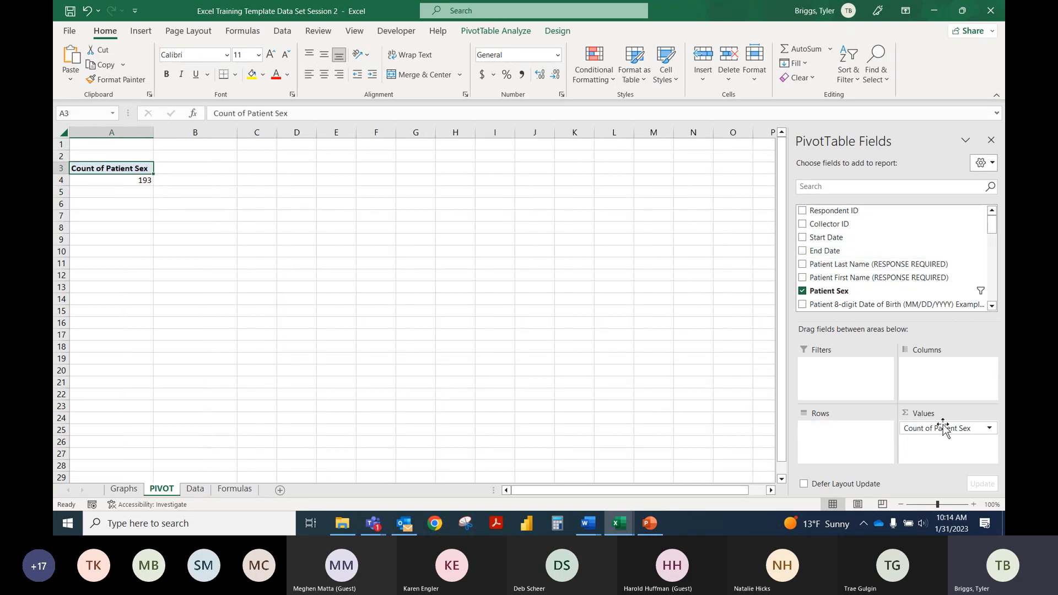
left_click_drag(936, 428, 922, 293)
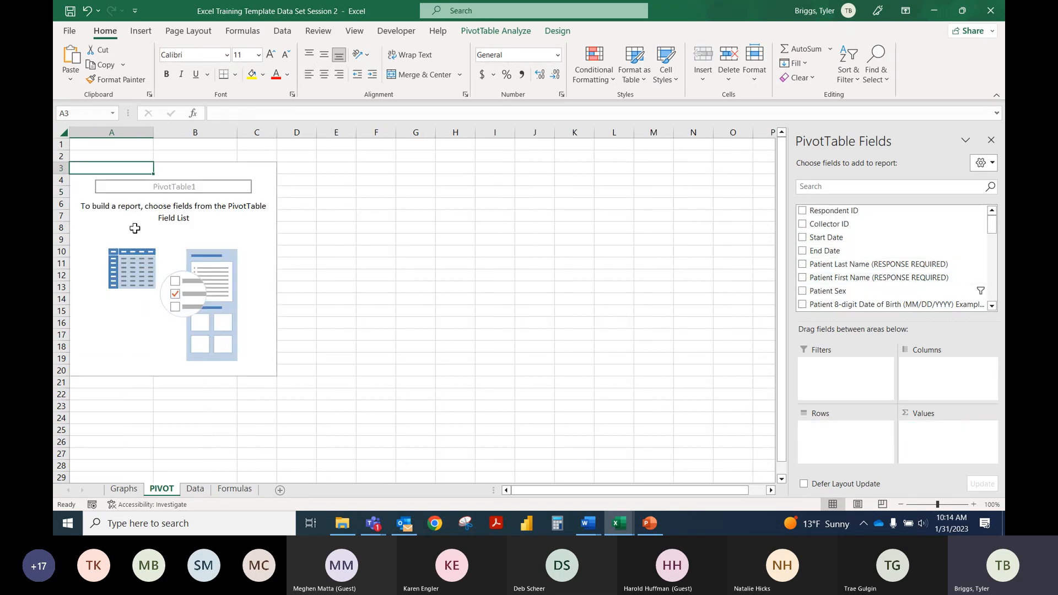
left_click(520, 226)
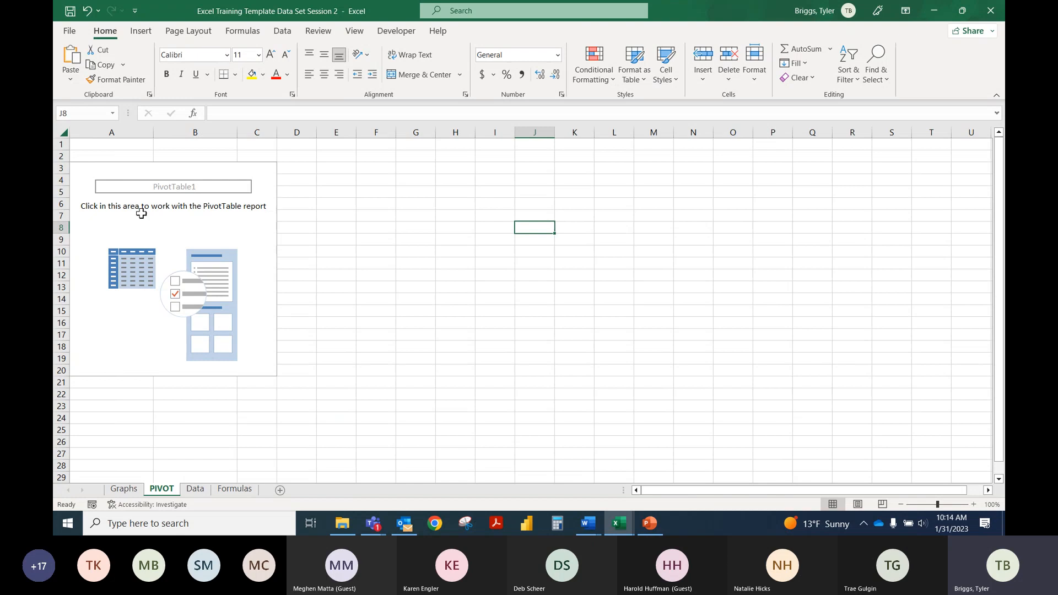
left_click(96, 202)
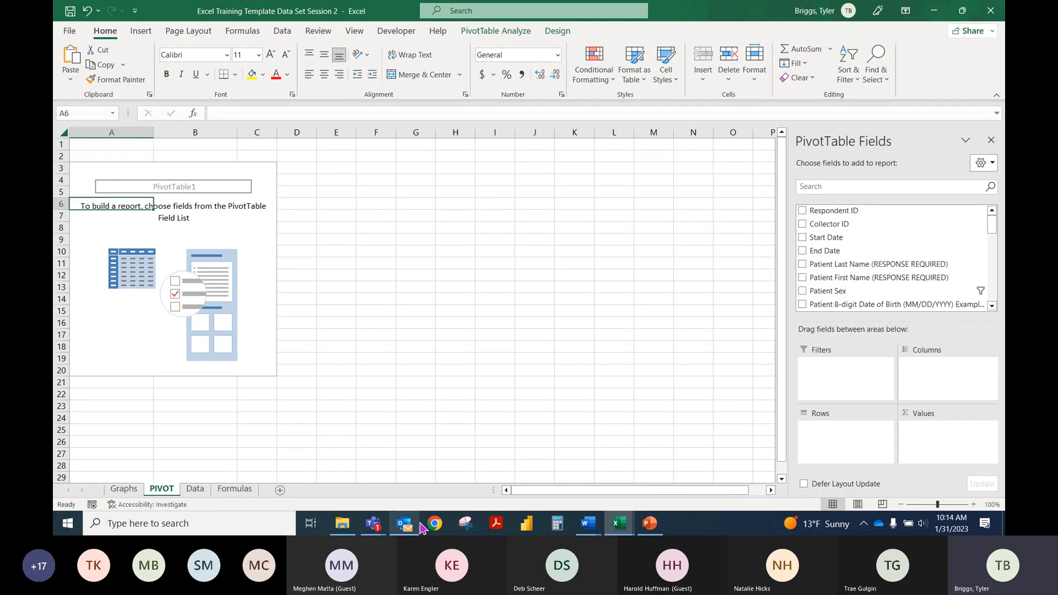
Step: Look at the Pivot Tables topics in the Microsoft Excel Training Agenda Session 2 document in Word, and return to the Excel workbook
mouse_move(588, 523)
left_click(728, 480)
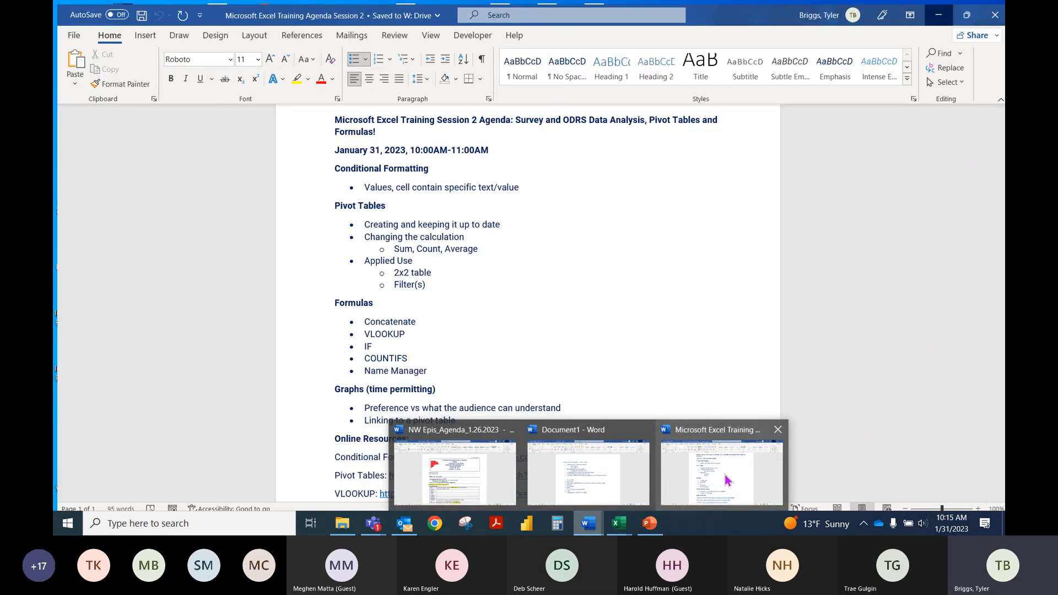
left_click_drag(386, 3, 385, 0)
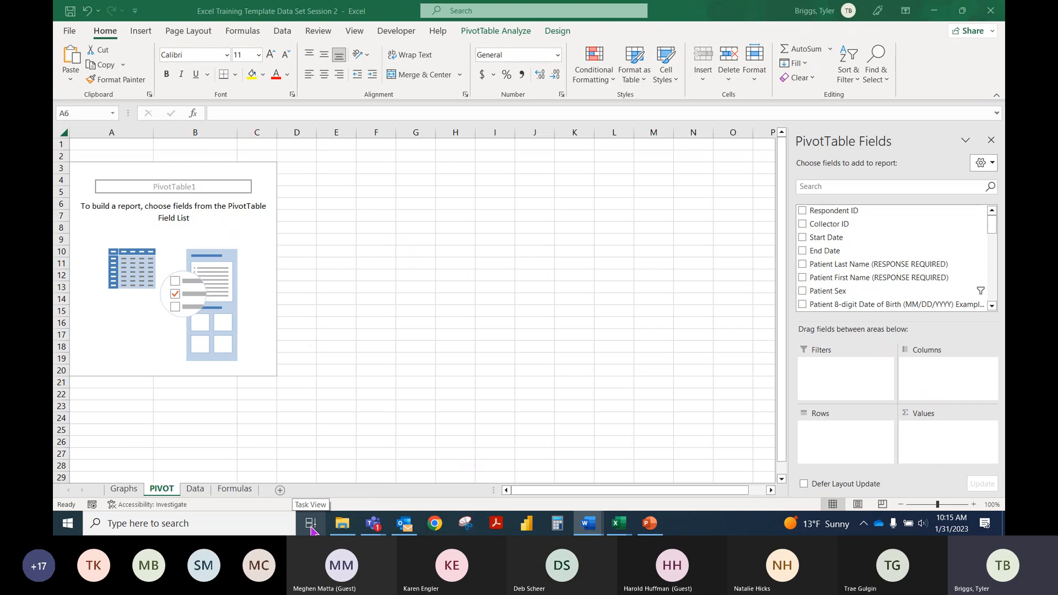
Step: Lay out the empty PivotTable on the PIVOT sheet with vaccinated as rows and vax_Doses as columns
left_click(146, 204)
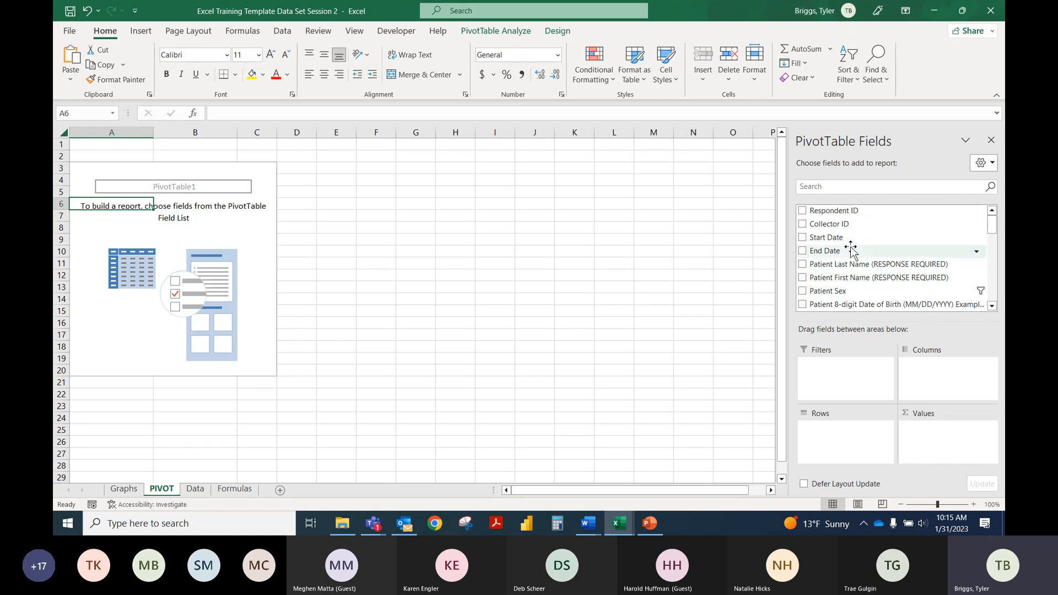
scroll(854, 259, "down", 3)
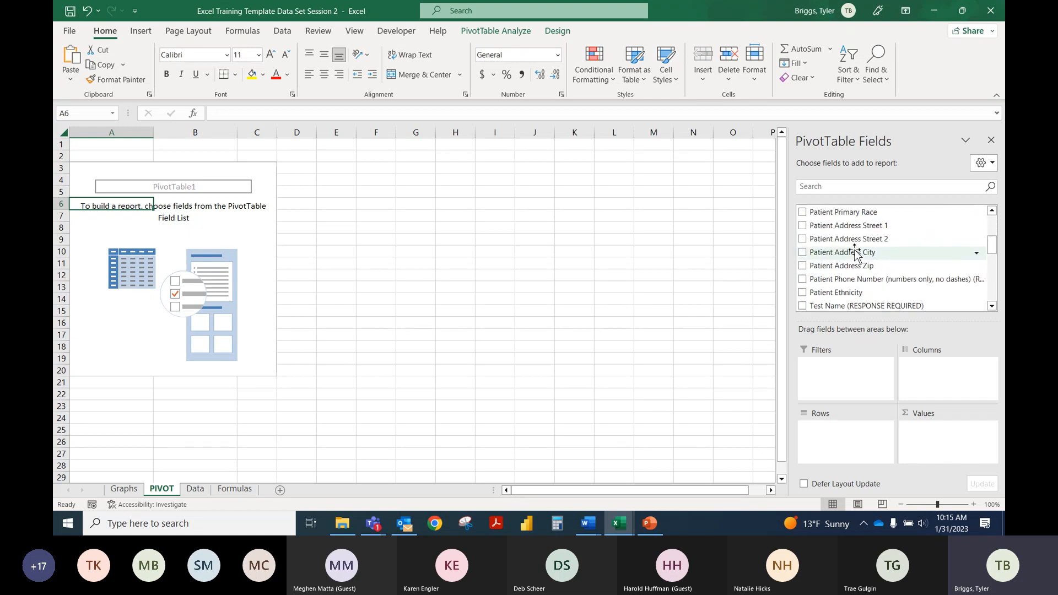
scroll(855, 256, "down", 3)
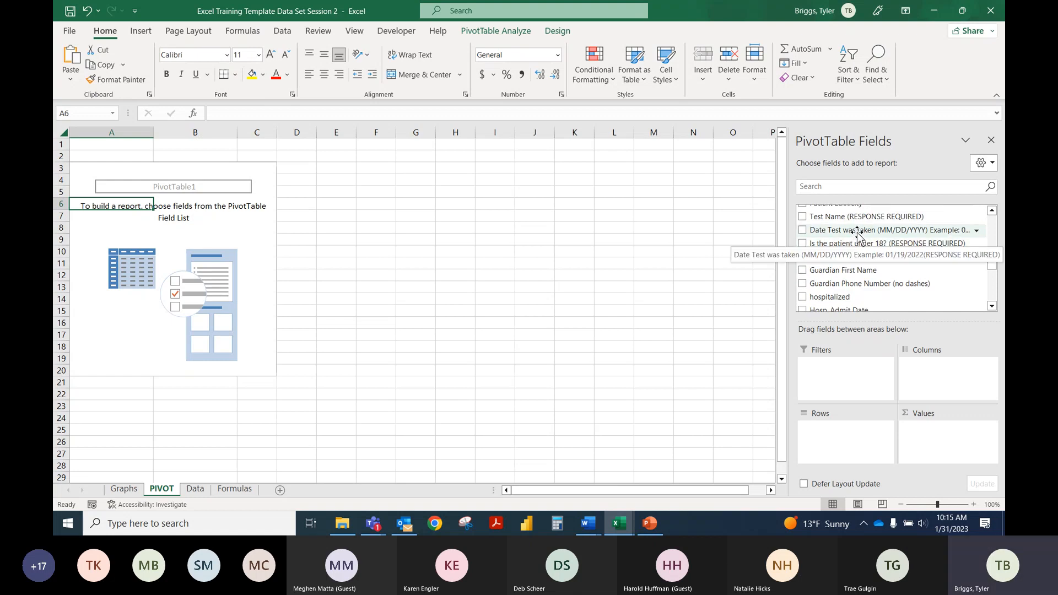
scroll(857, 237, "down", 3)
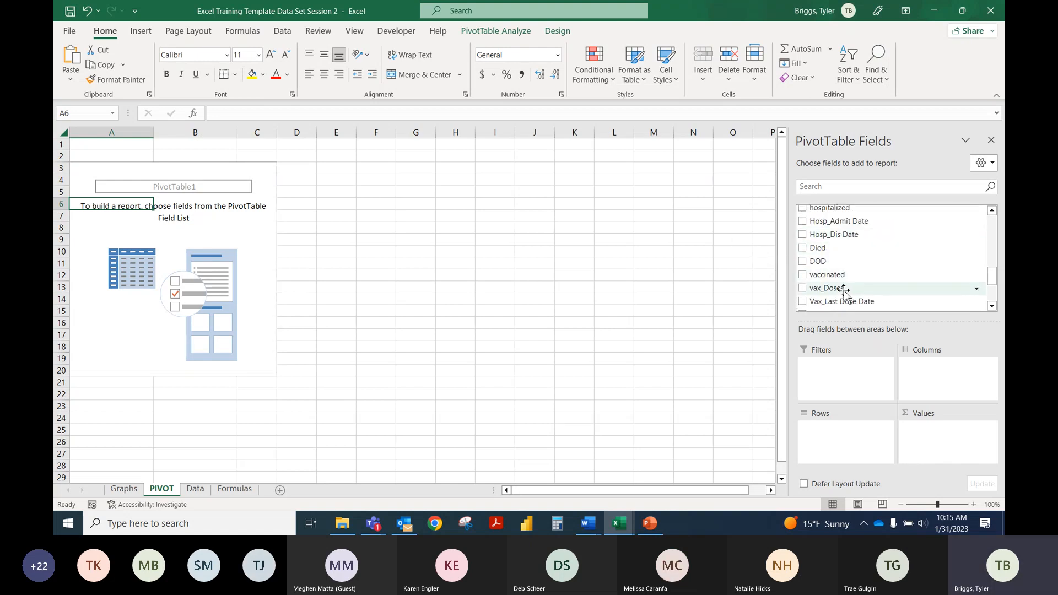
left_click_drag(855, 280, 840, 440)
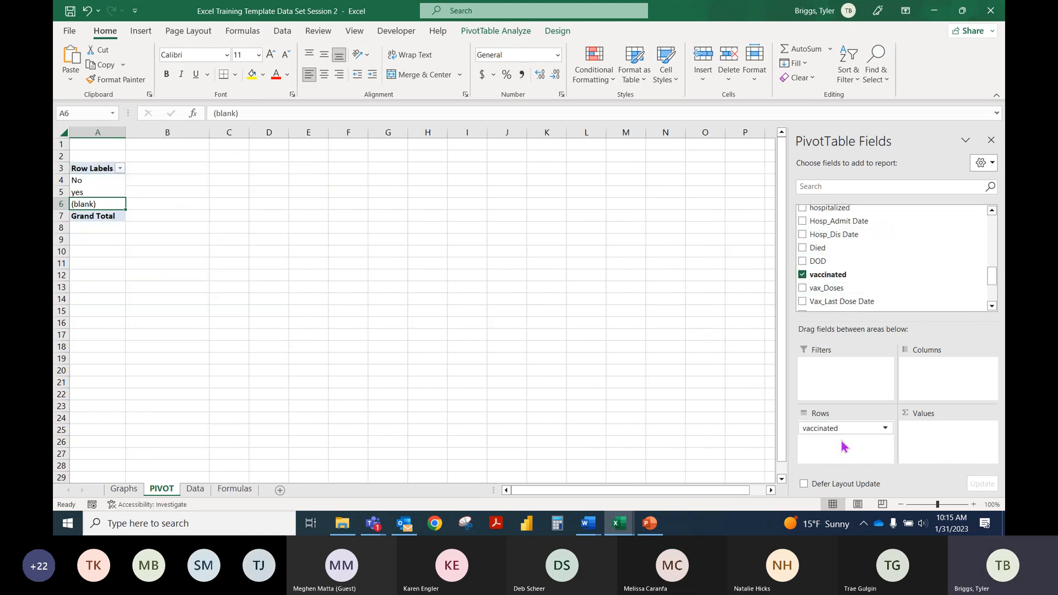
left_click_drag(830, 290, 945, 376)
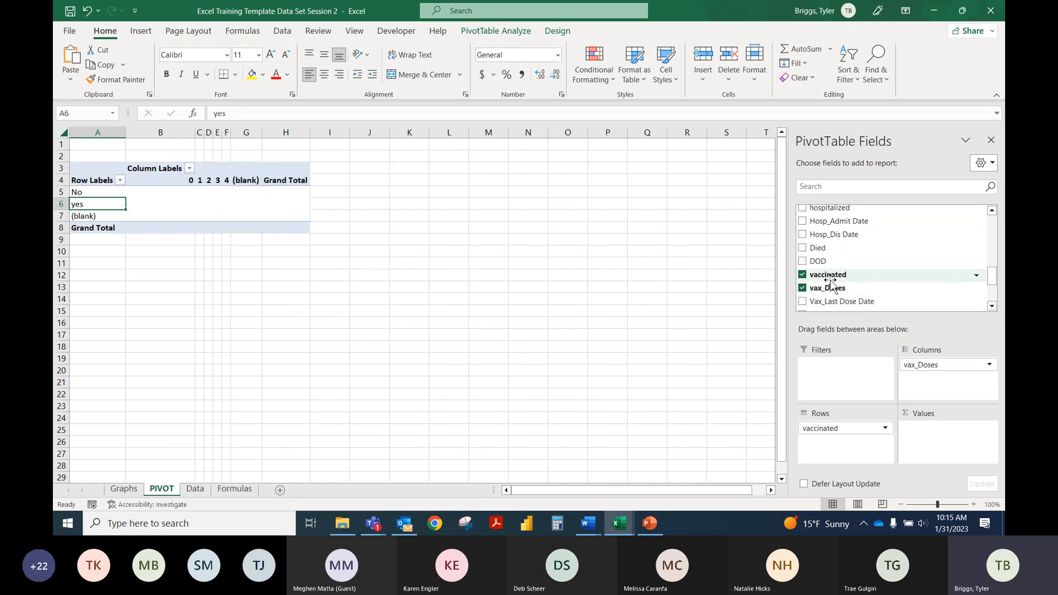
Step: Add vax_Doses to the PivotTable's values as a sum and view its value field settings without changing them
left_click_drag(826, 291, 932, 449)
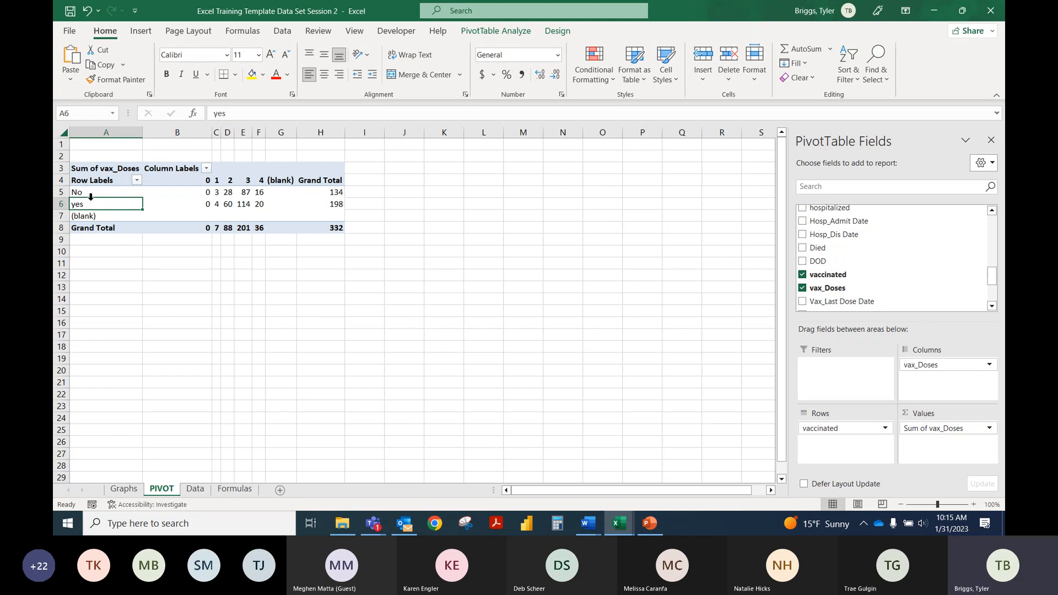
left_click(989, 427)
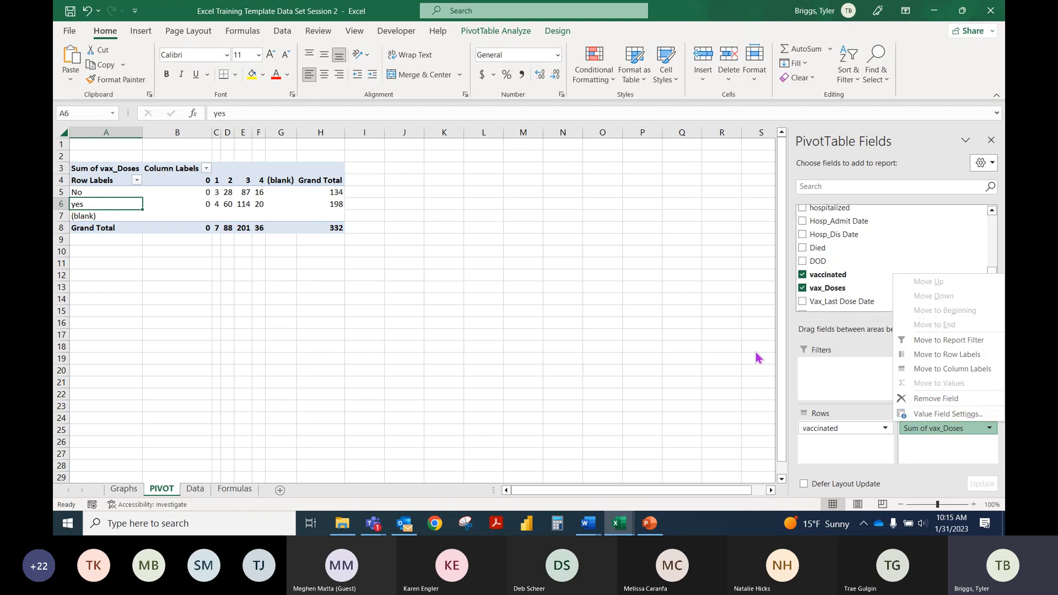
left_click(860, 275)
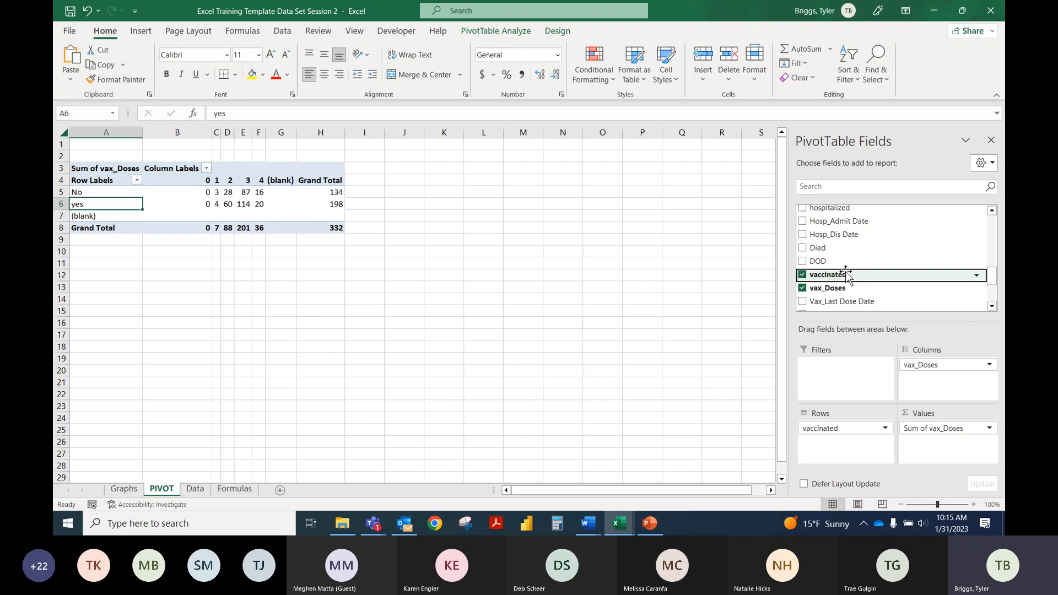
left_click(987, 429)
left_click(964, 414)
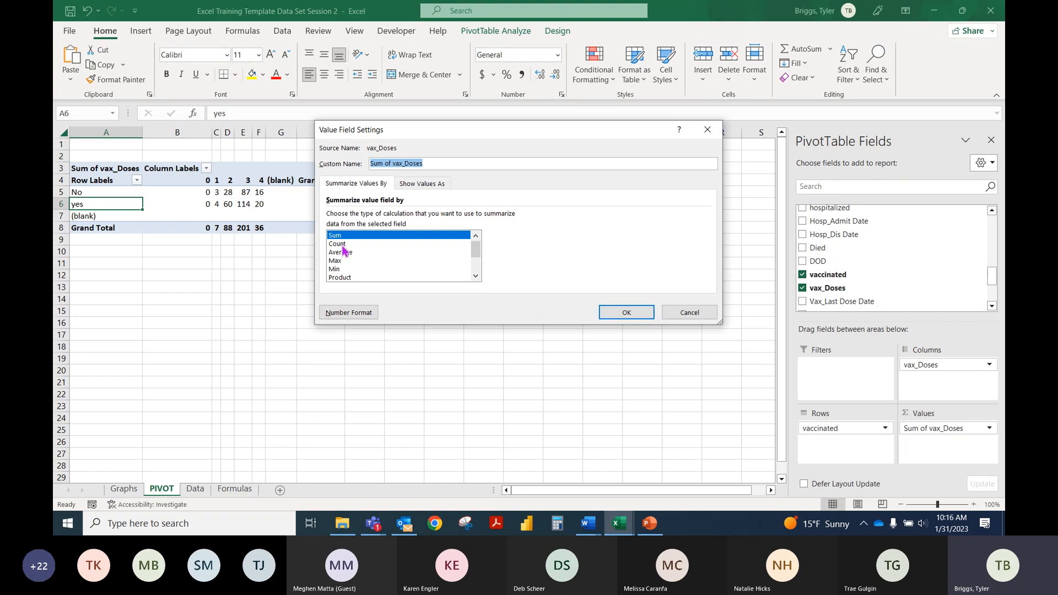
left_click(707, 312)
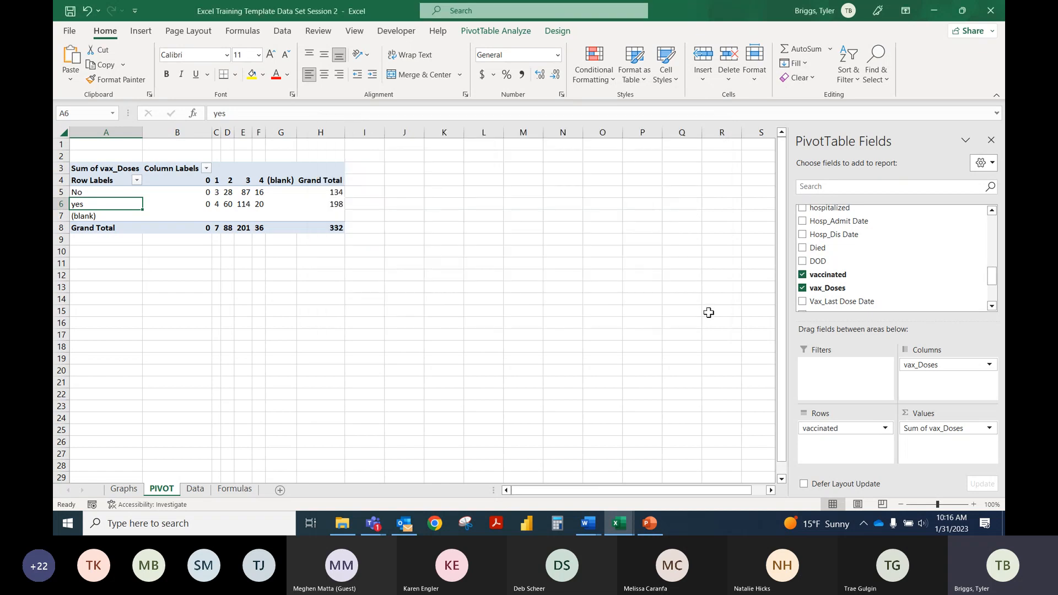
Step: Check the No row's value for 1 dose and summarize the vax_Doses values by Count
left_click(117, 192)
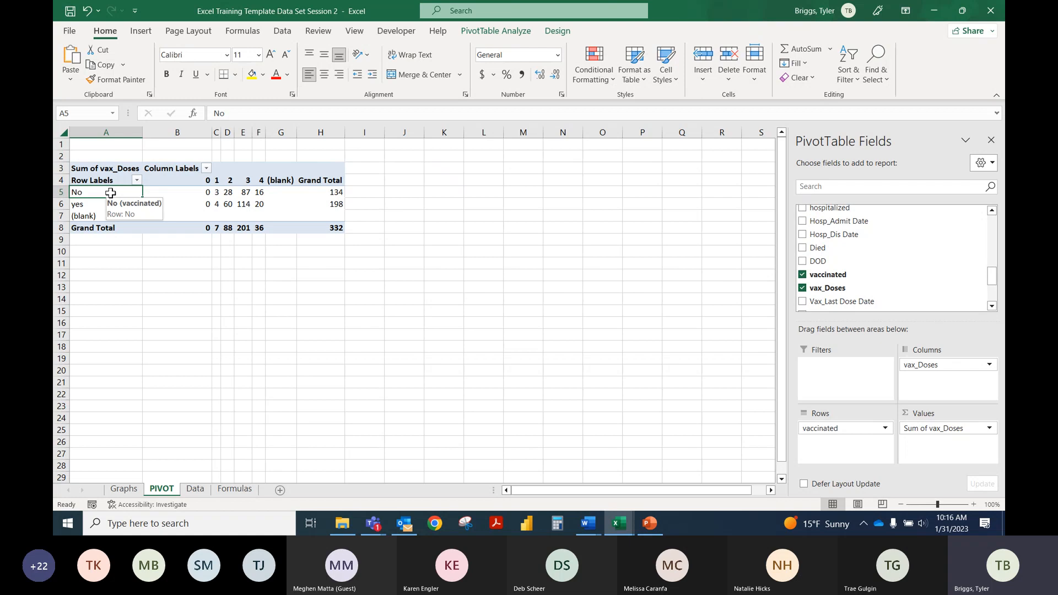
left_click(215, 192)
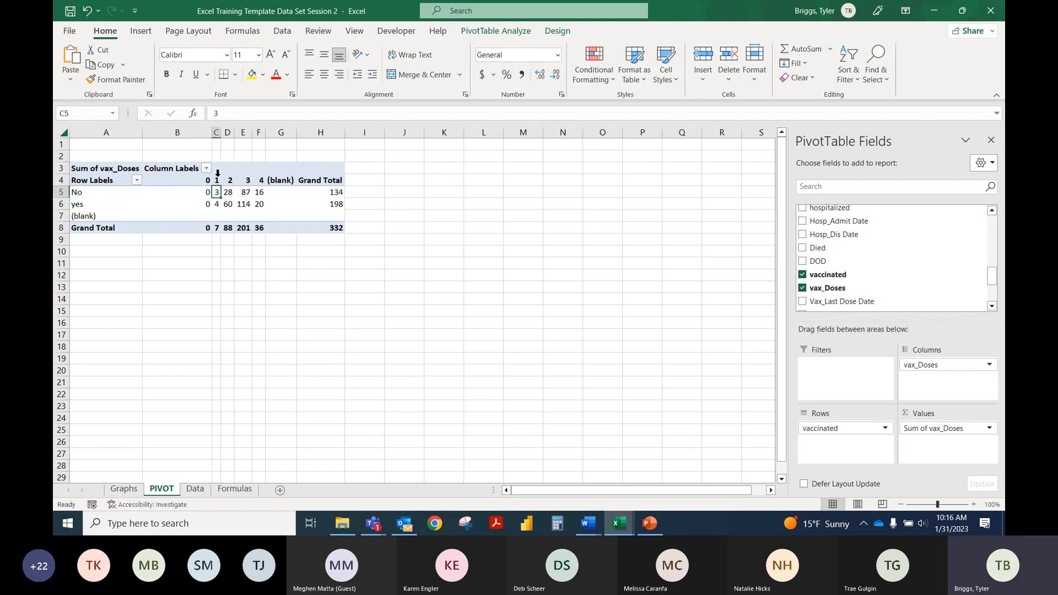
left_click(215, 180)
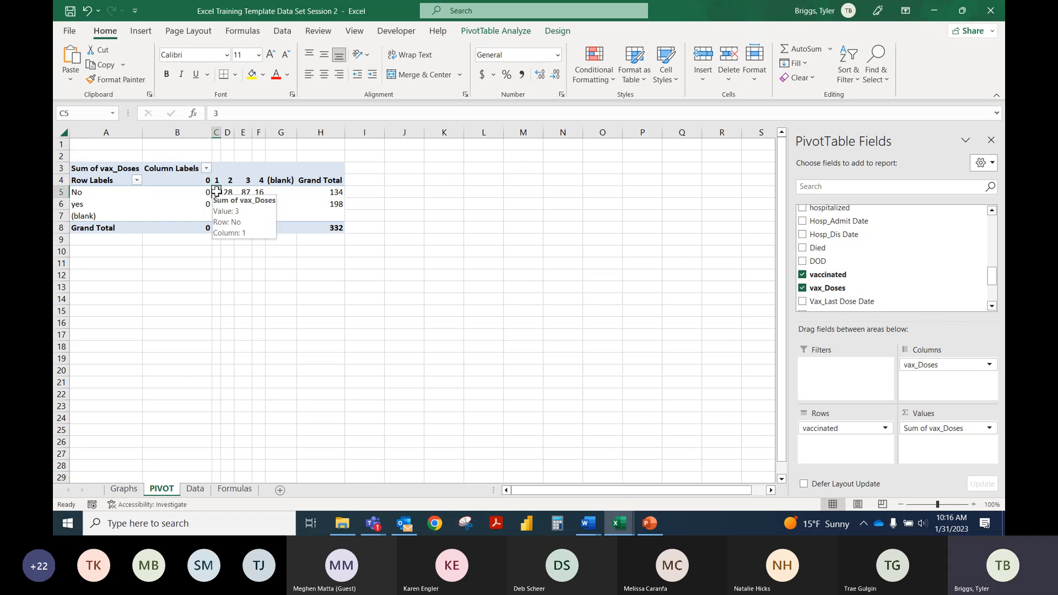
left_click(216, 193)
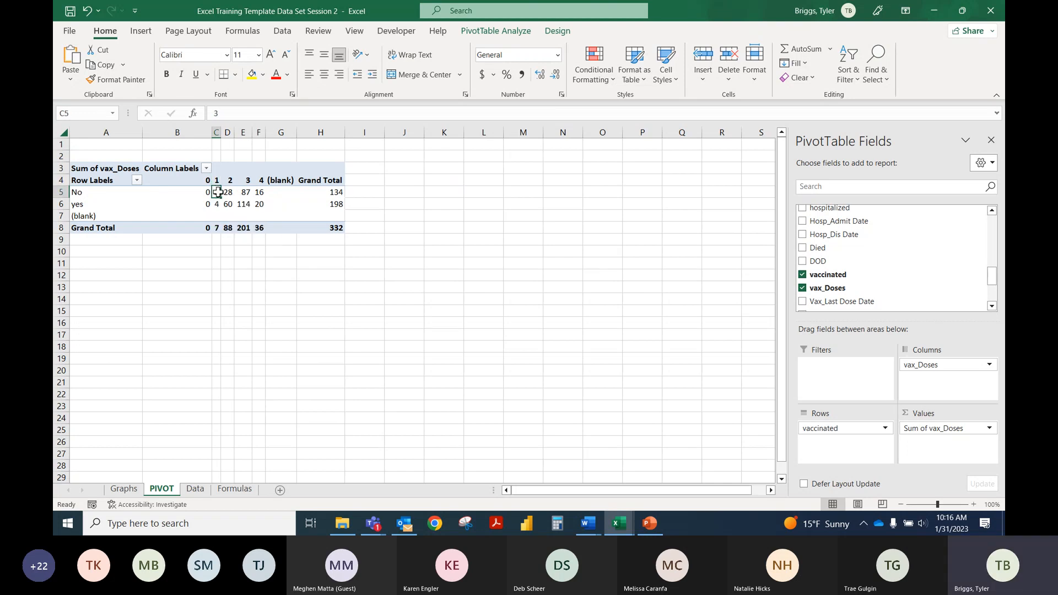
left_click(988, 428)
left_click(974, 414)
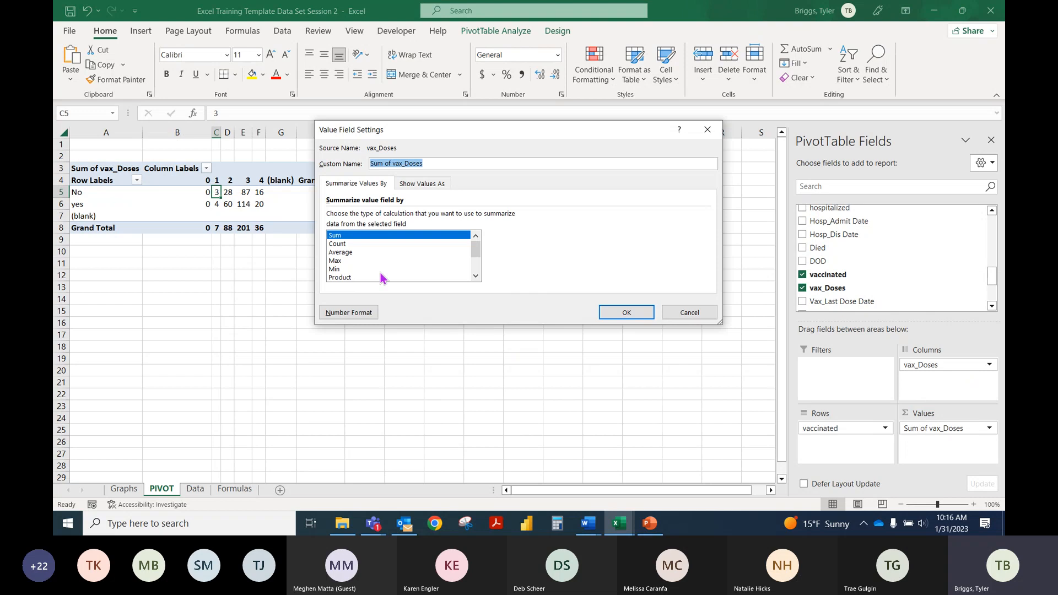
left_click(349, 244)
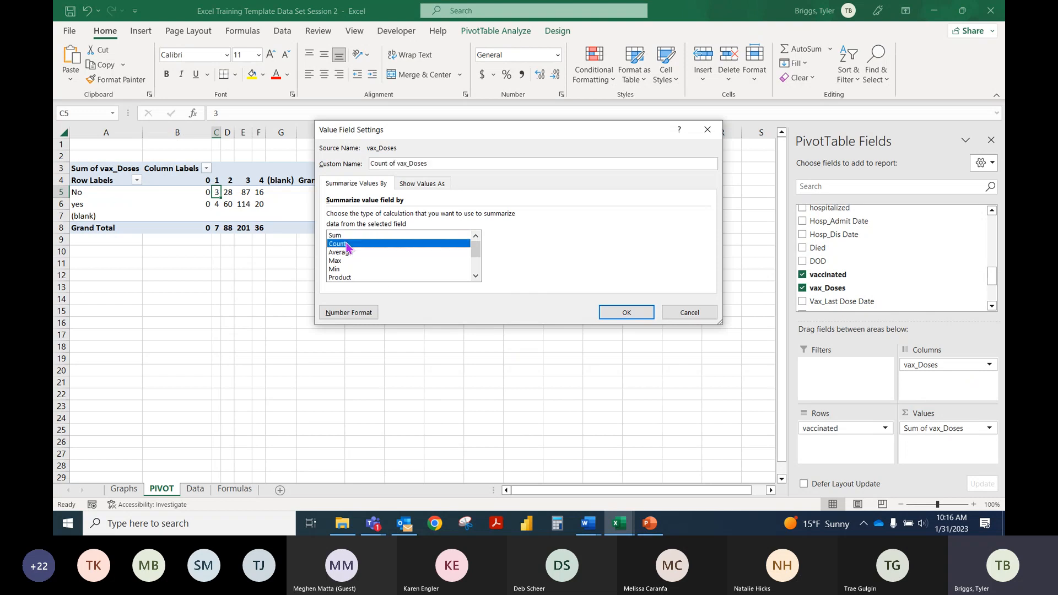
left_click(626, 312)
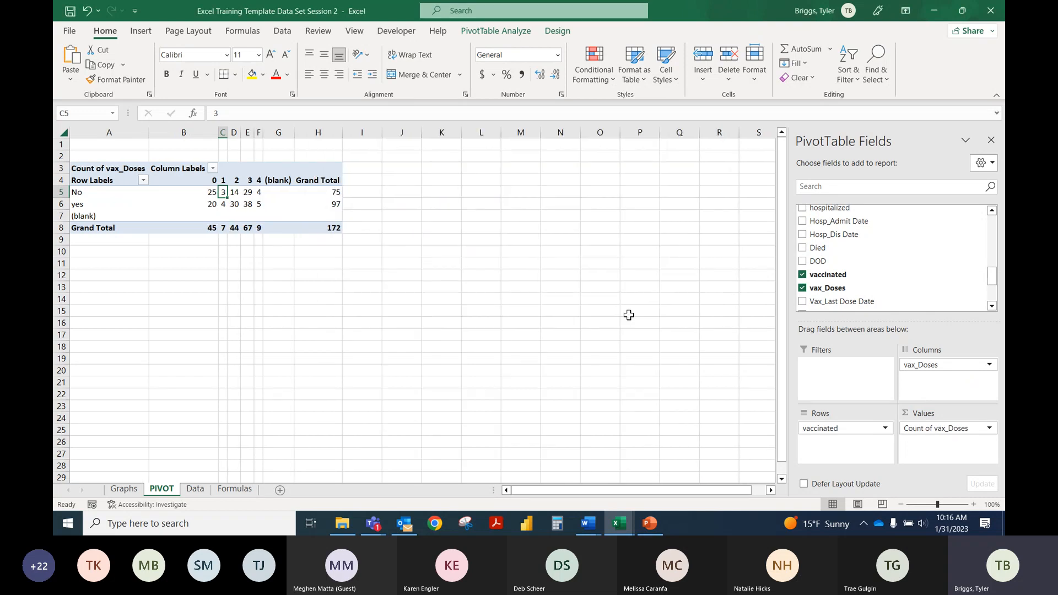
Step: Examine the vax_Doses counts in the yes and No rows of the PivotTable, cell by cell across the dose columns
left_click(248, 203)
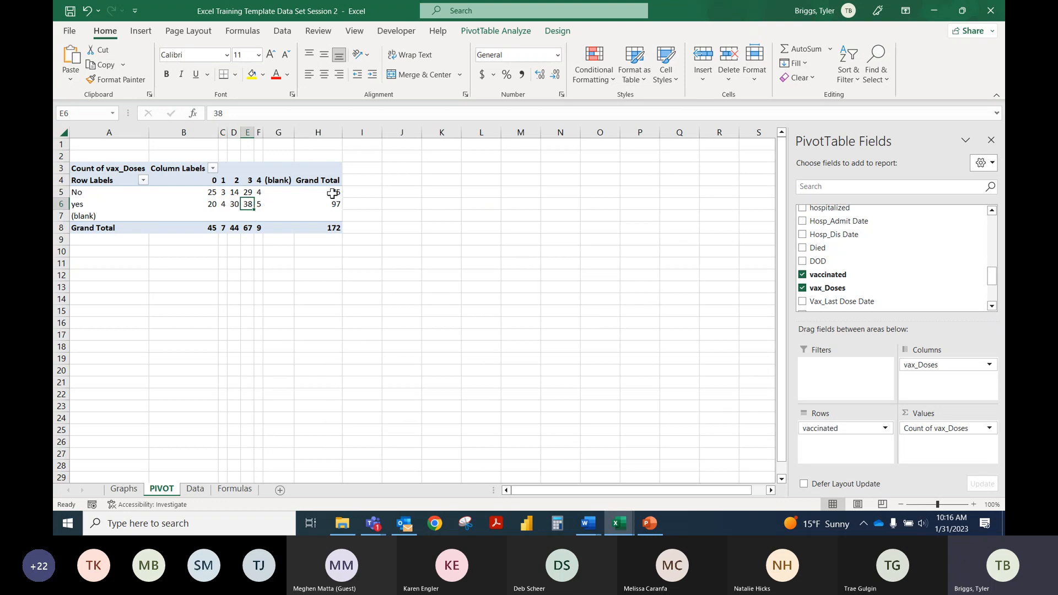
left_click(277, 181)
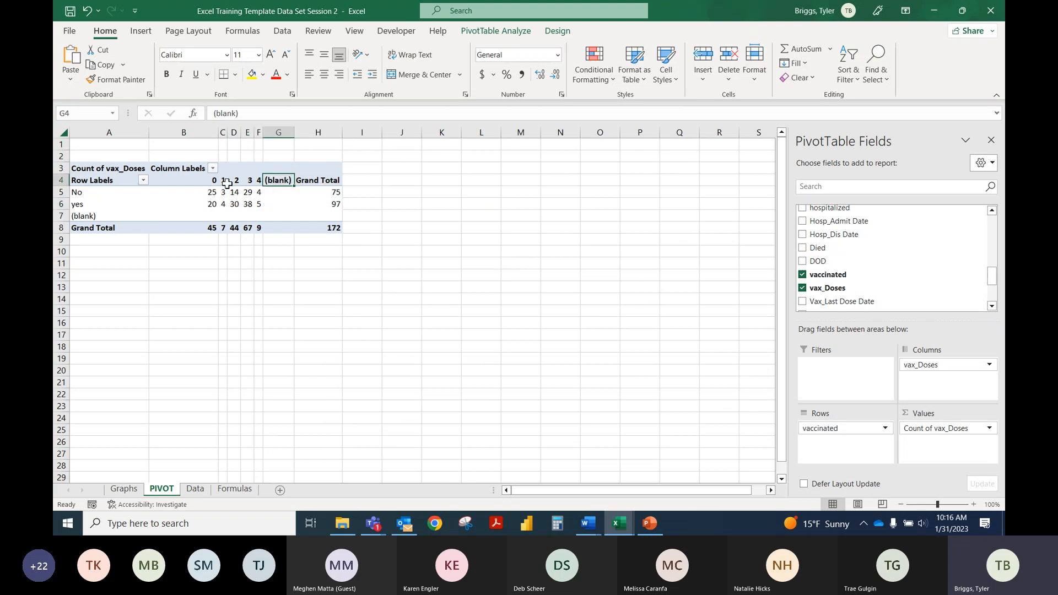
left_click(87, 191)
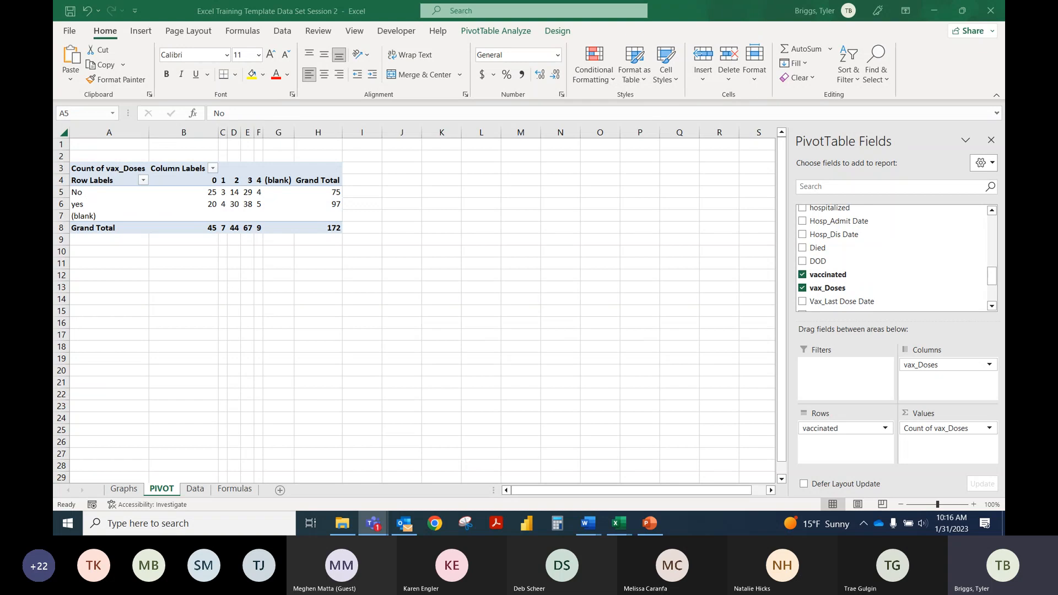
left_click(244, 202)
left_click(234, 192)
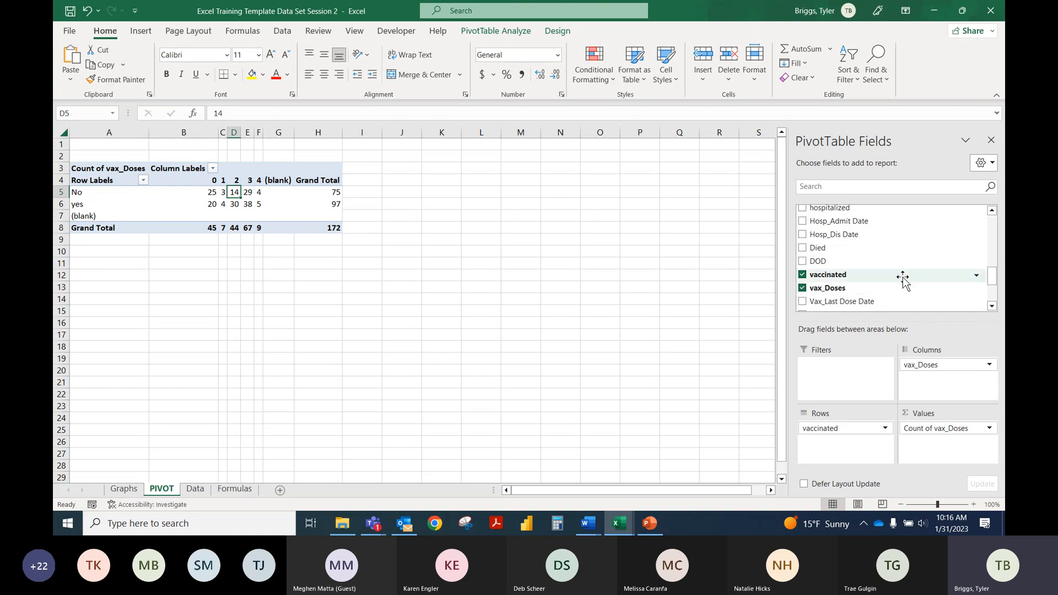
left_click(67, 205)
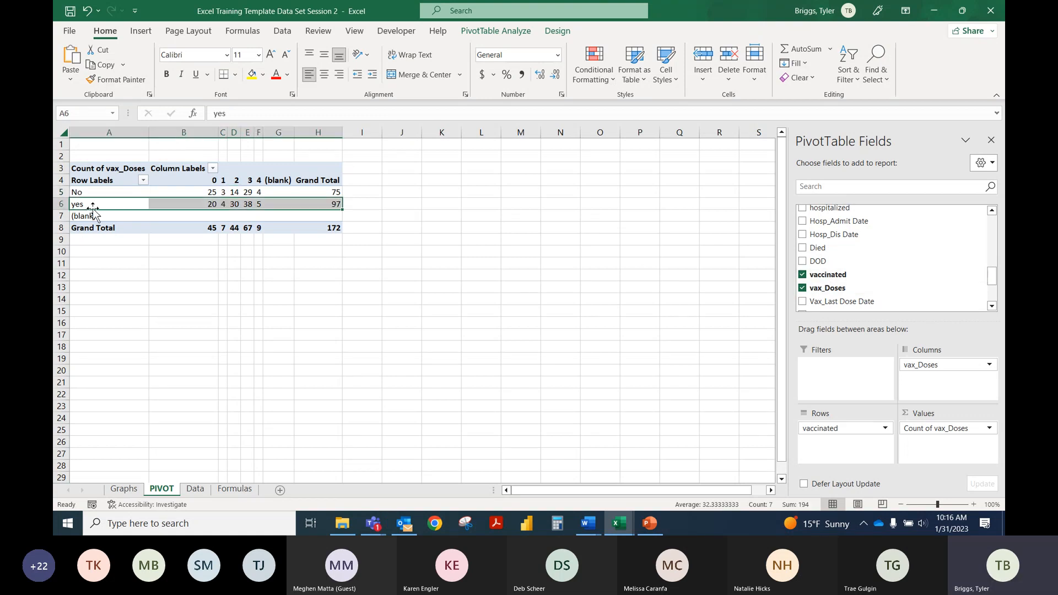
left_click(115, 203)
left_click(200, 205)
left_click(224, 204)
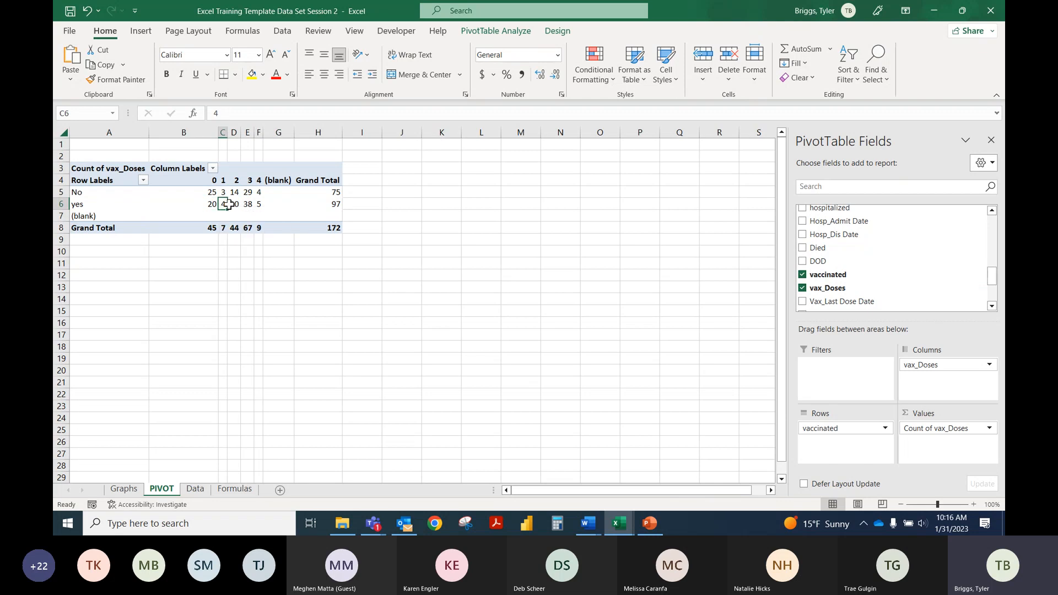
left_click(236, 205)
left_click(250, 203)
left_click(258, 204)
left_click(71, 193)
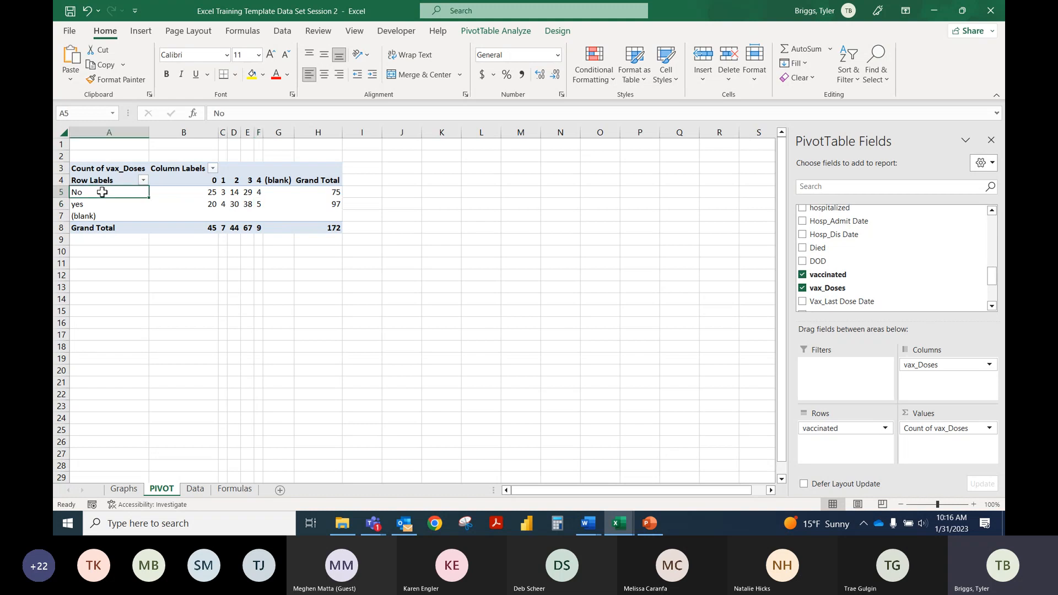
left_click(220, 193)
left_click(234, 193)
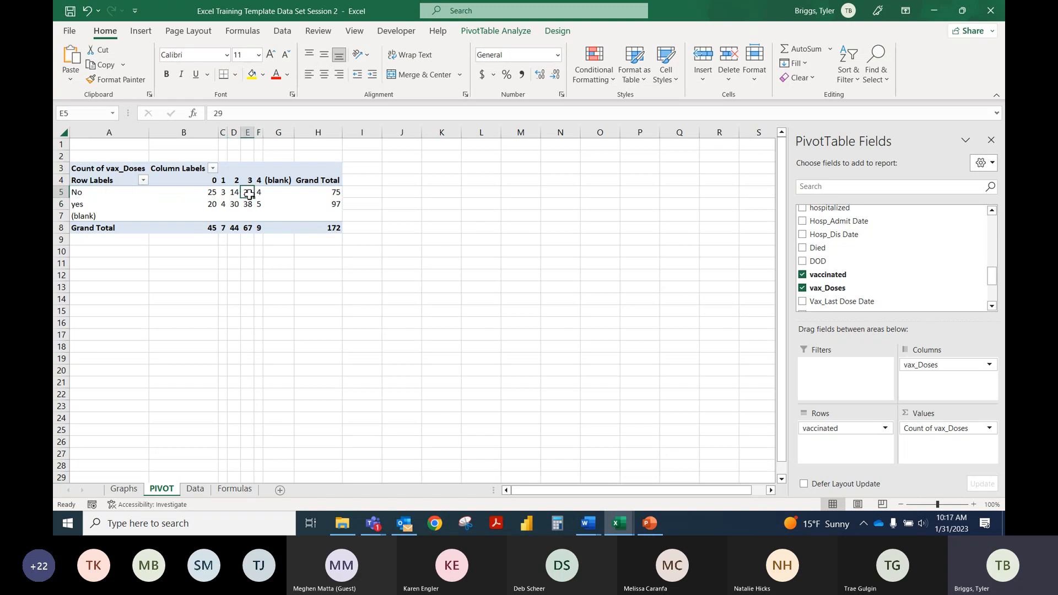
left_click(247, 192)
left_click(260, 193)
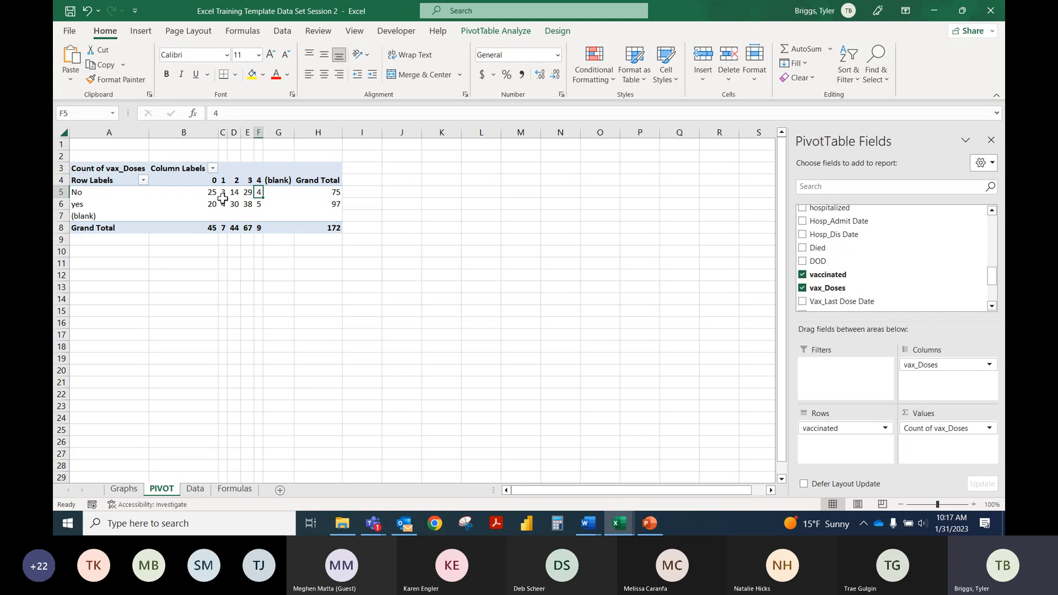
Step: Compare the yes row's counts with the dose headings 1 to 4, and review the No row's counts in B5:F5
left_click(224, 180)
left_click(76, 205)
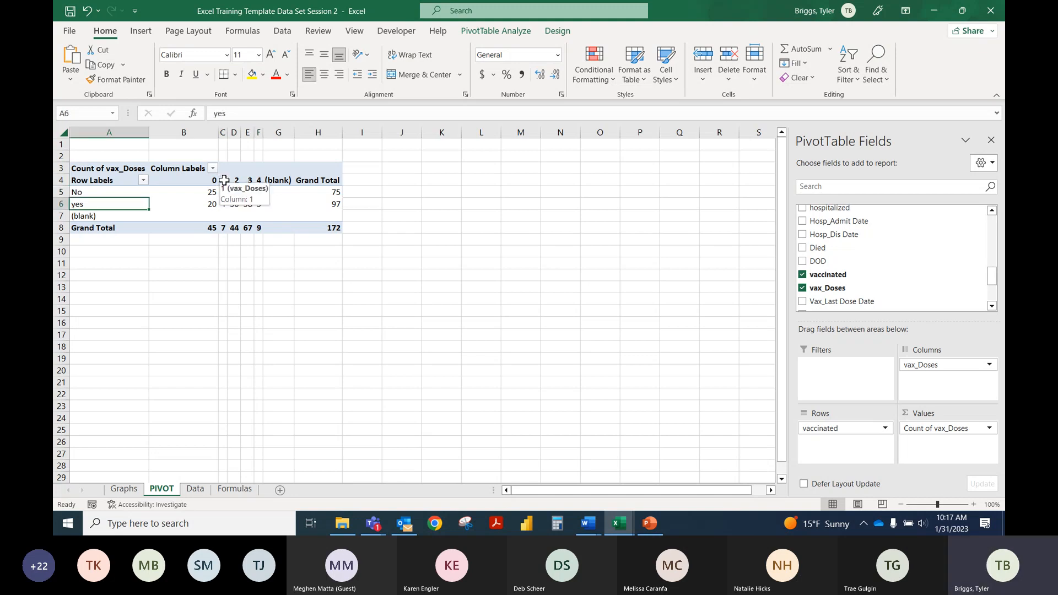
left_click(222, 205)
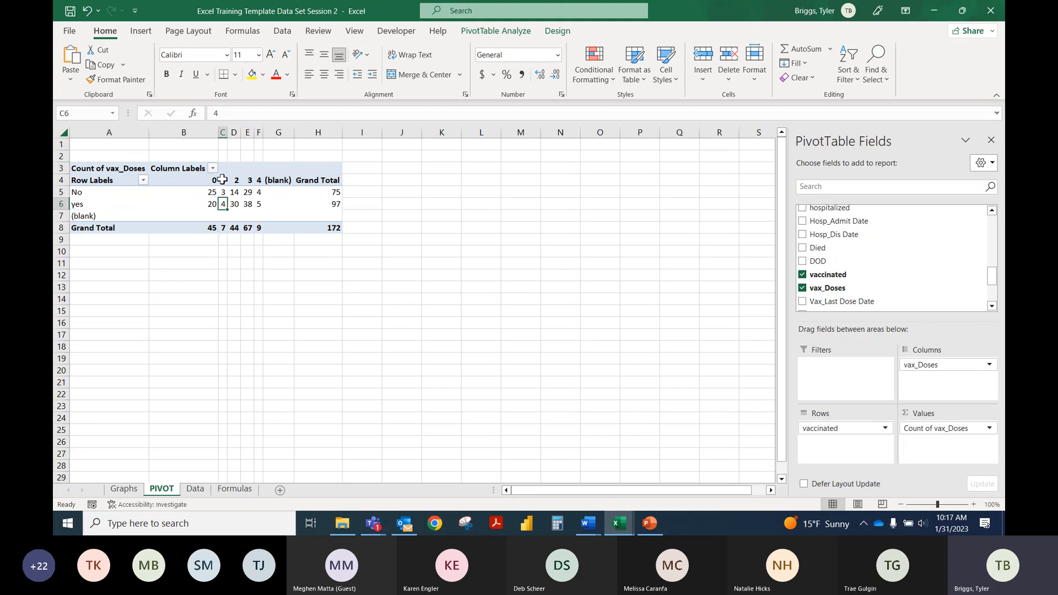
left_click(221, 180)
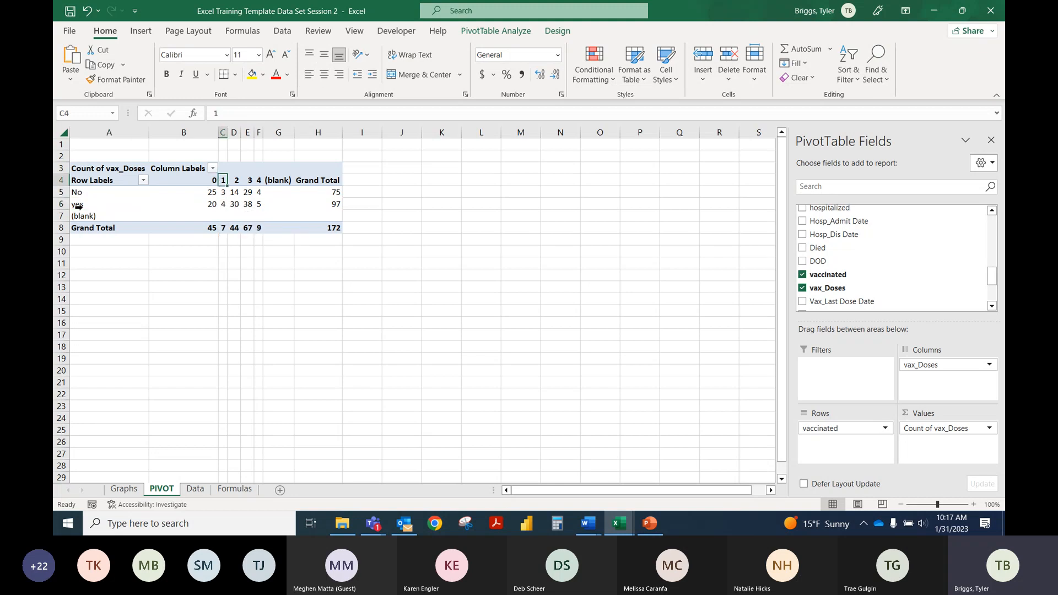
left_click(235, 205)
left_click(237, 181)
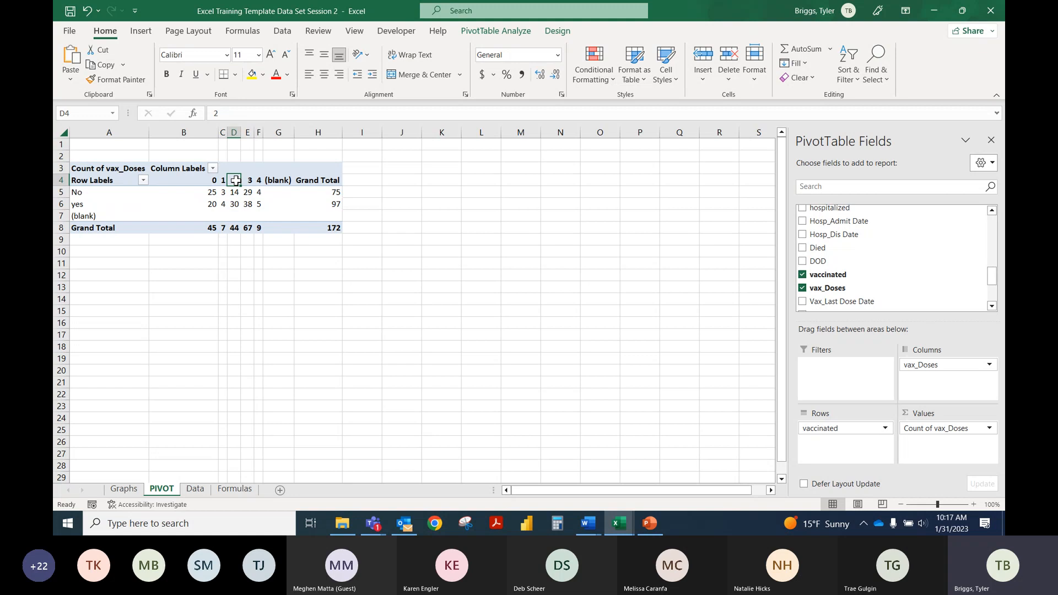
left_click(248, 205)
key("Up")
key("Up")
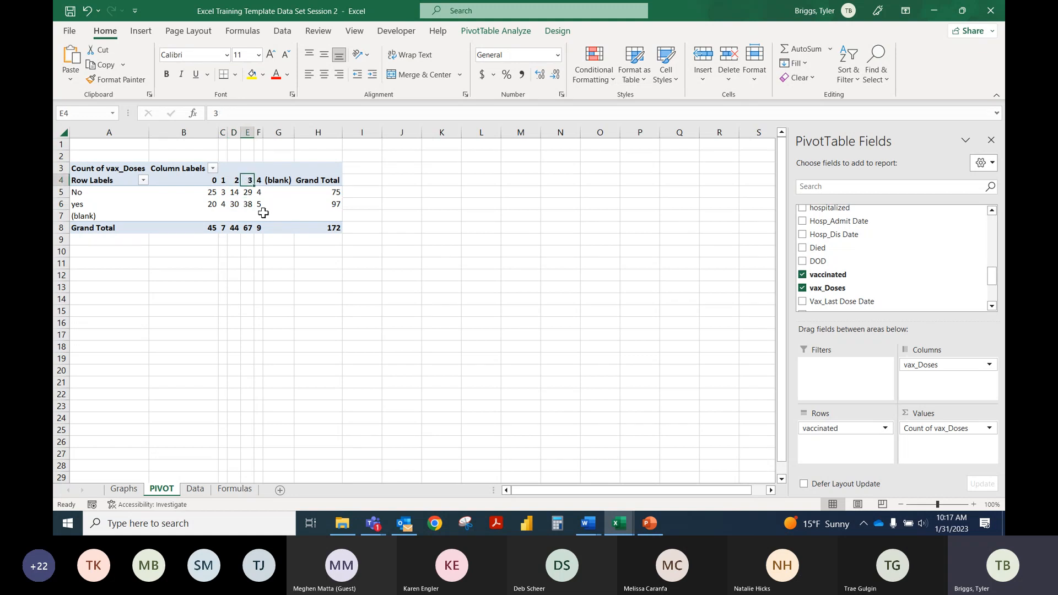
key("Right")
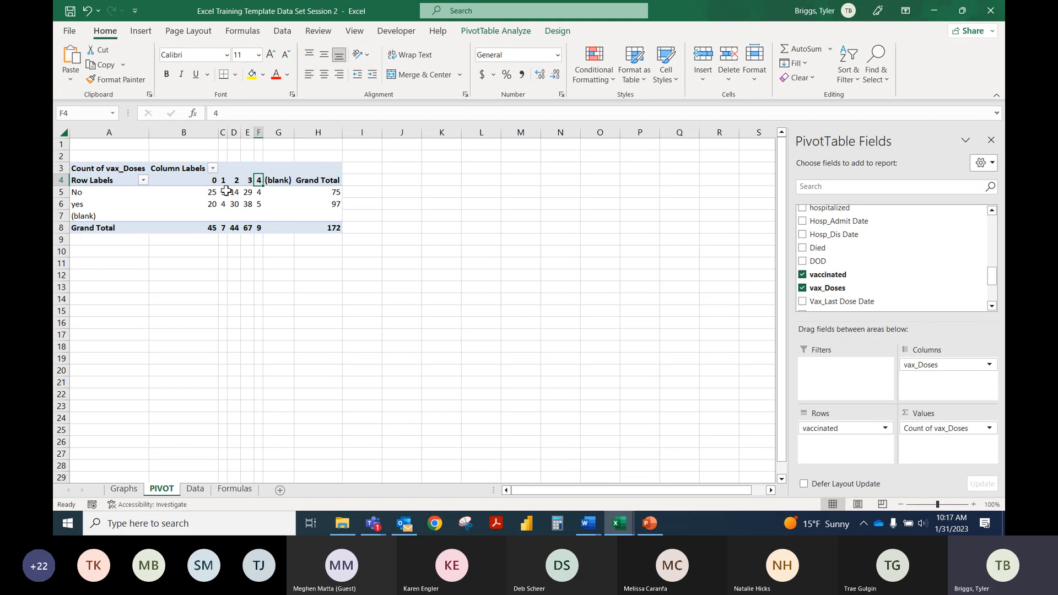
left_click_drag(208, 191, 258, 190)
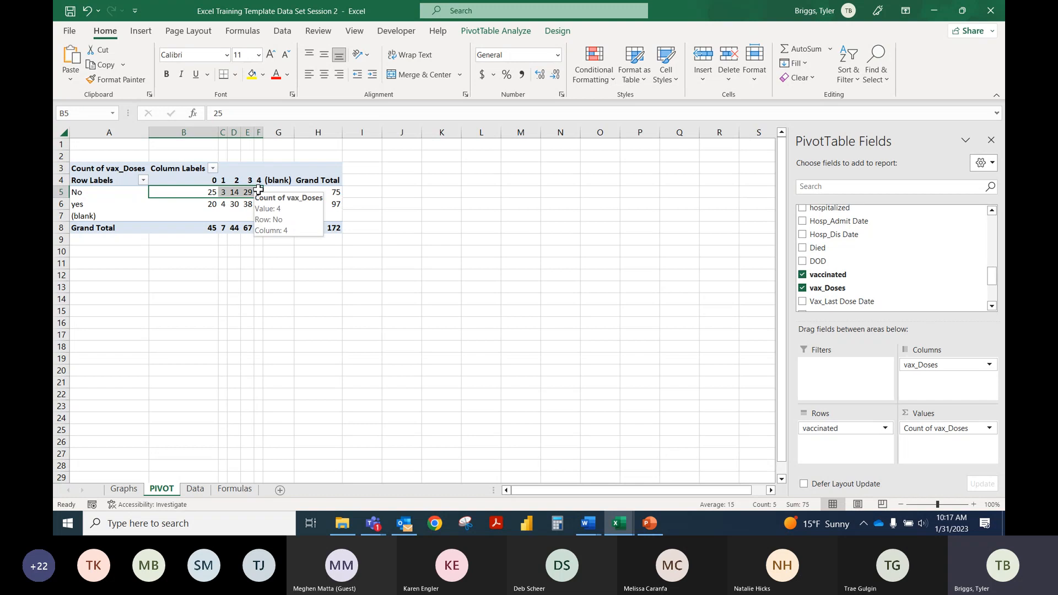
left_click(212, 216)
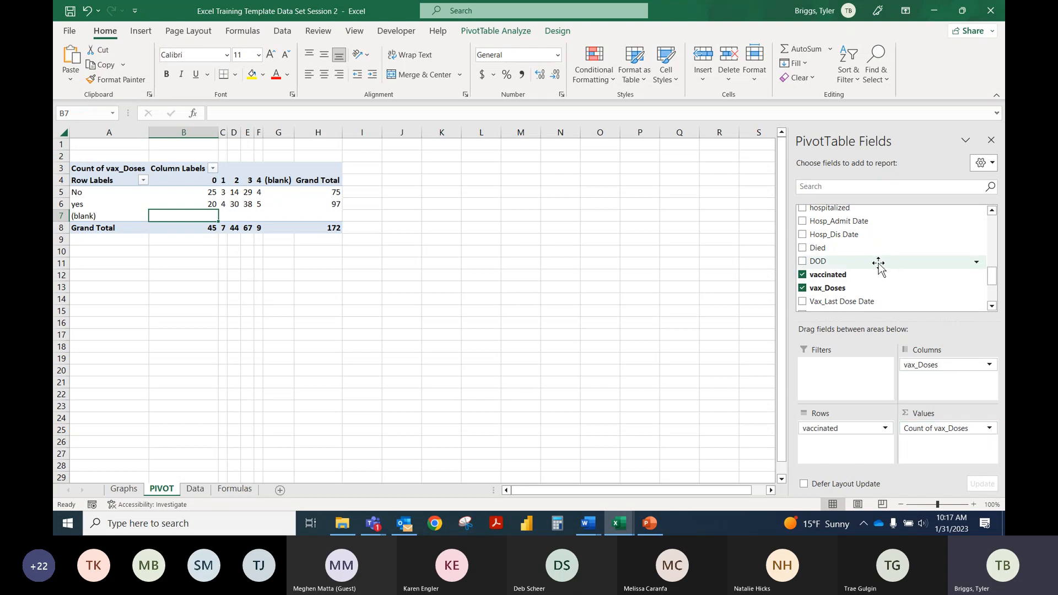
Step: Summarize the vax_Doses values by Sum again and check the 0-dose cells of the No and yes rows
left_click(984, 427)
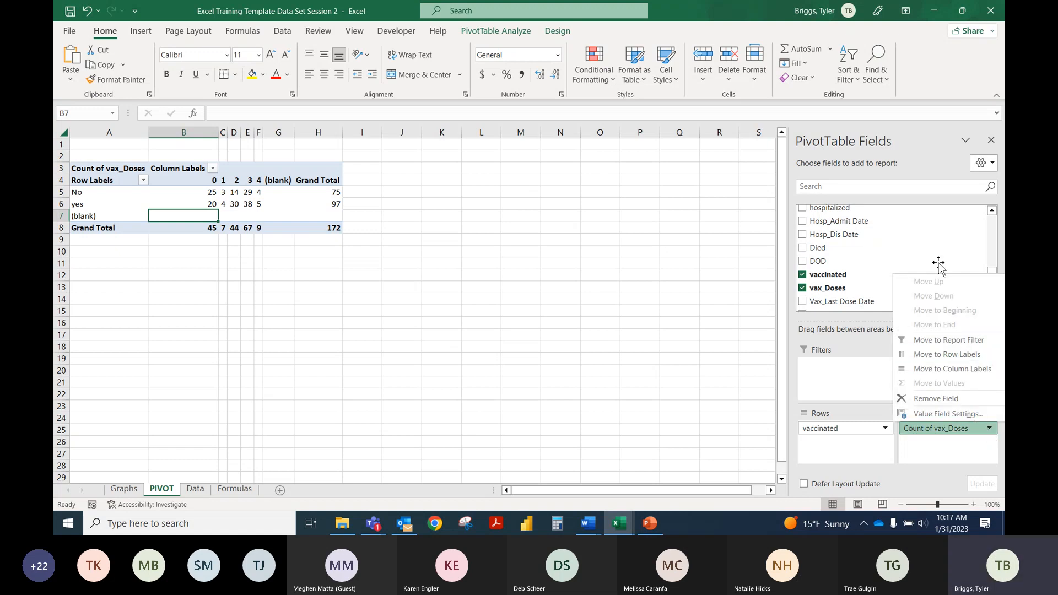
left_click(943, 414)
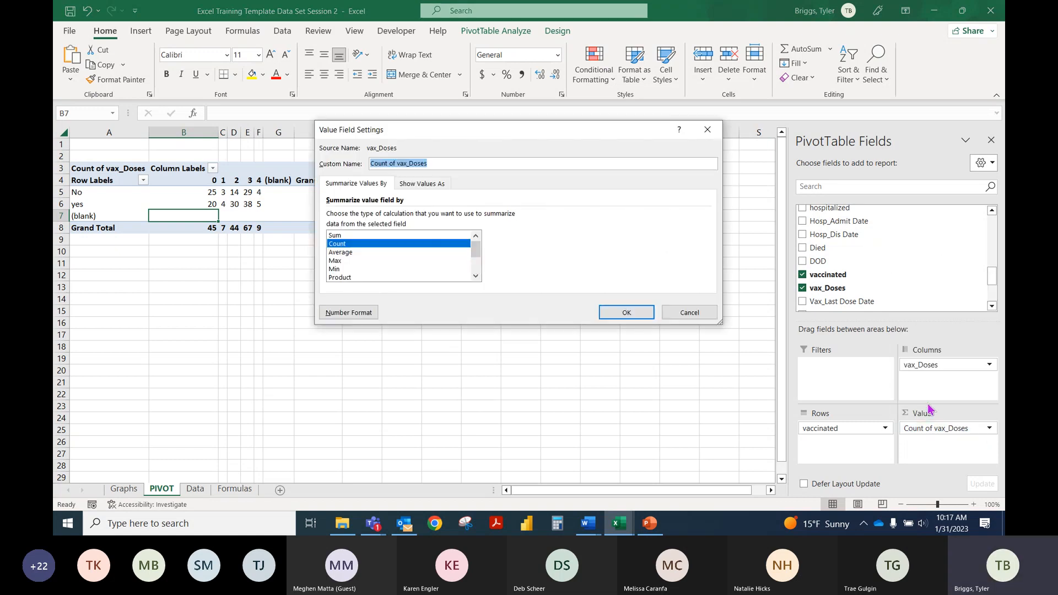
left_click(337, 235)
left_click(626, 312)
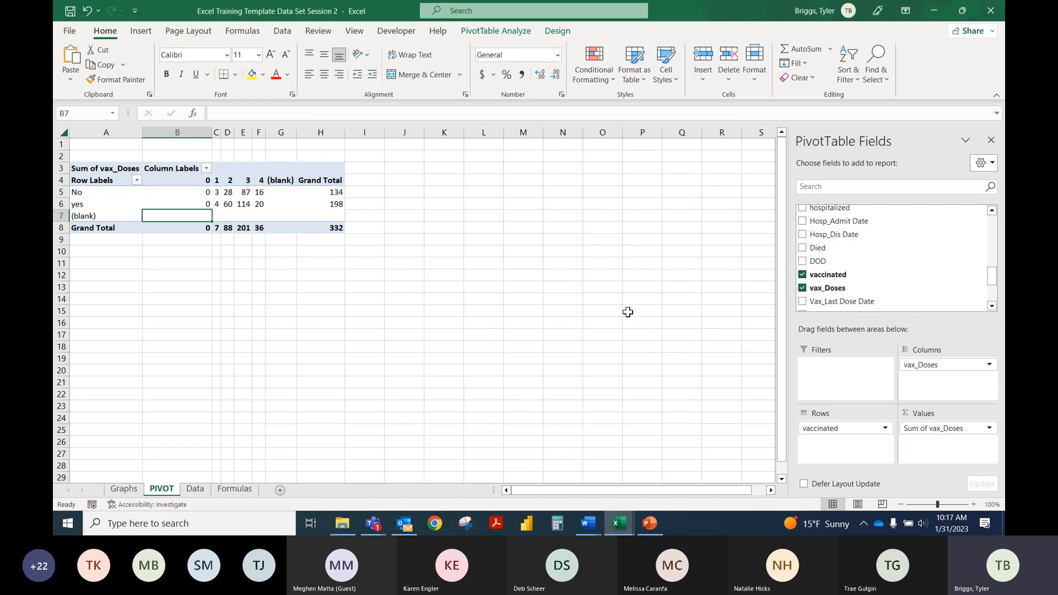
left_click(204, 190)
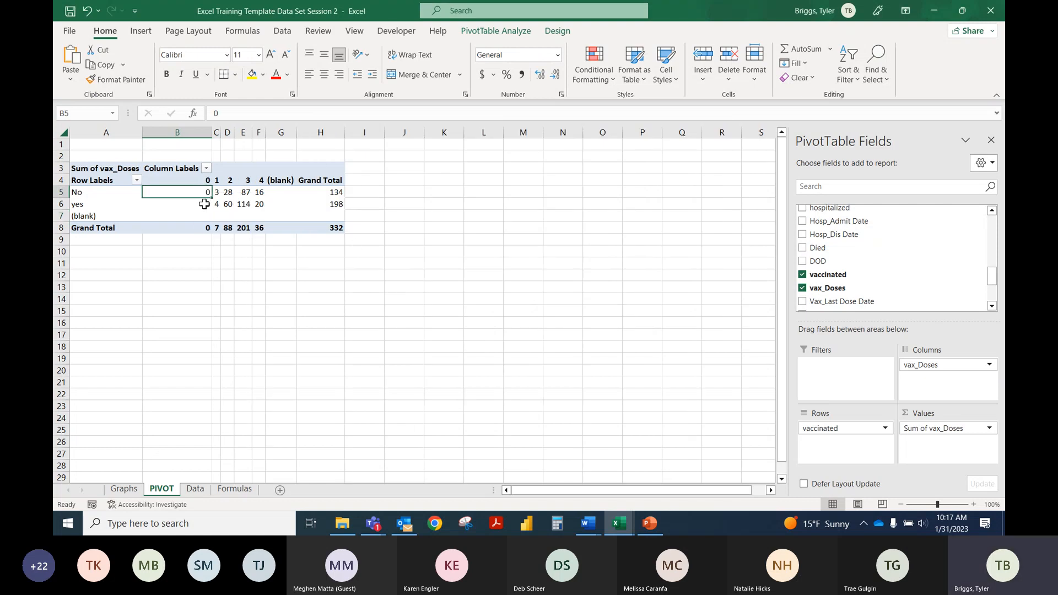
left_click(204, 204)
Step: Examine the individual entries of the vax_Doses column near the end of the Data sheet, including AC180
left_click(194, 488)
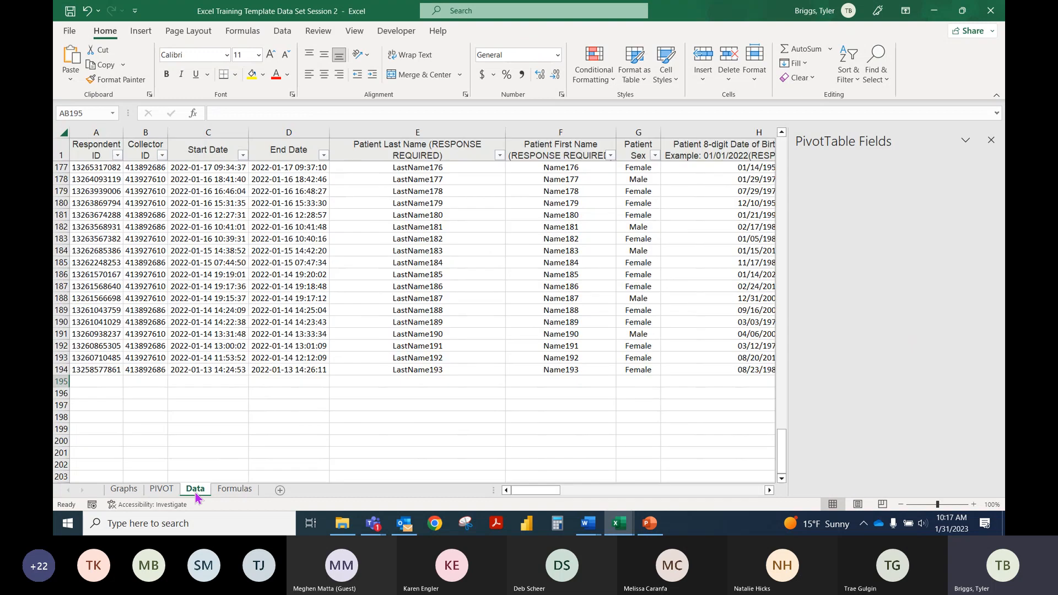
left_click_drag(704, 492, 900, 494)
scroll(854, 320, "up", 2)
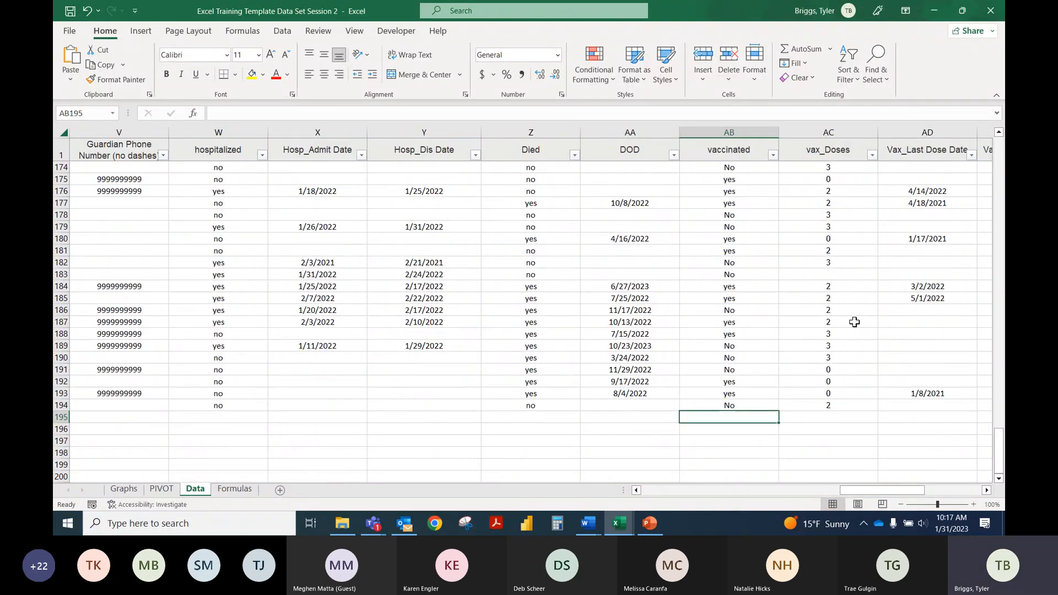
left_click(855, 308)
left_click(848, 274)
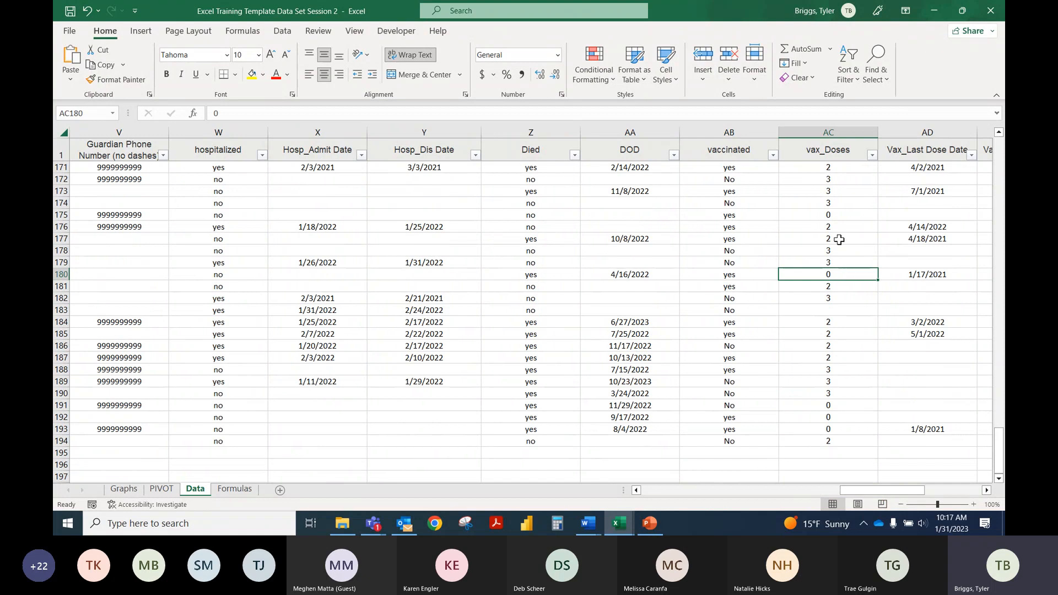
Step: Check AC174 on the Data sheet, return to the PIVOT sheet and summarize the vax_Doses values by Count
left_click(836, 204)
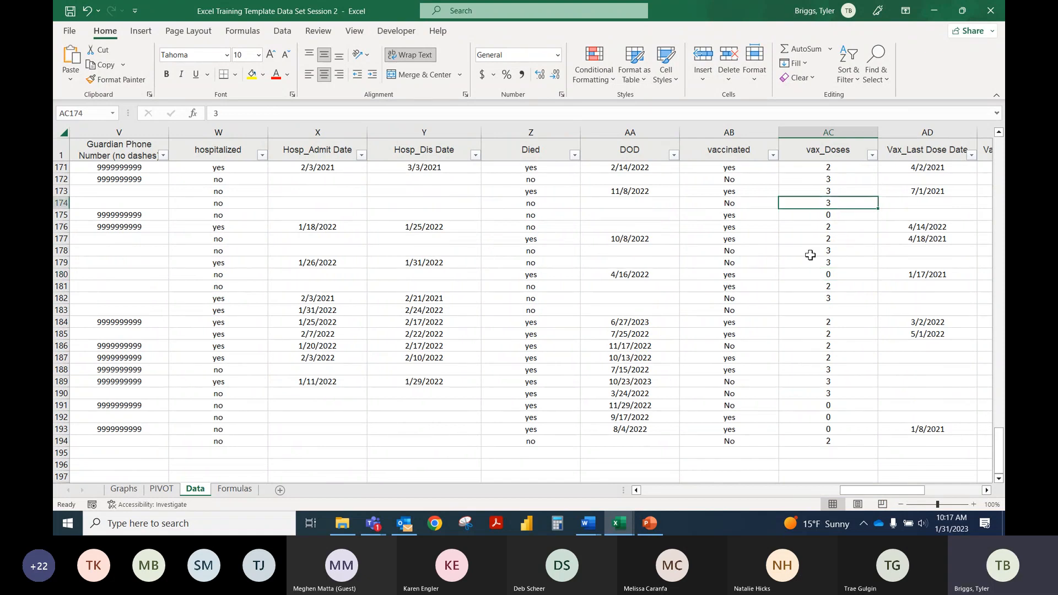
left_click(163, 489)
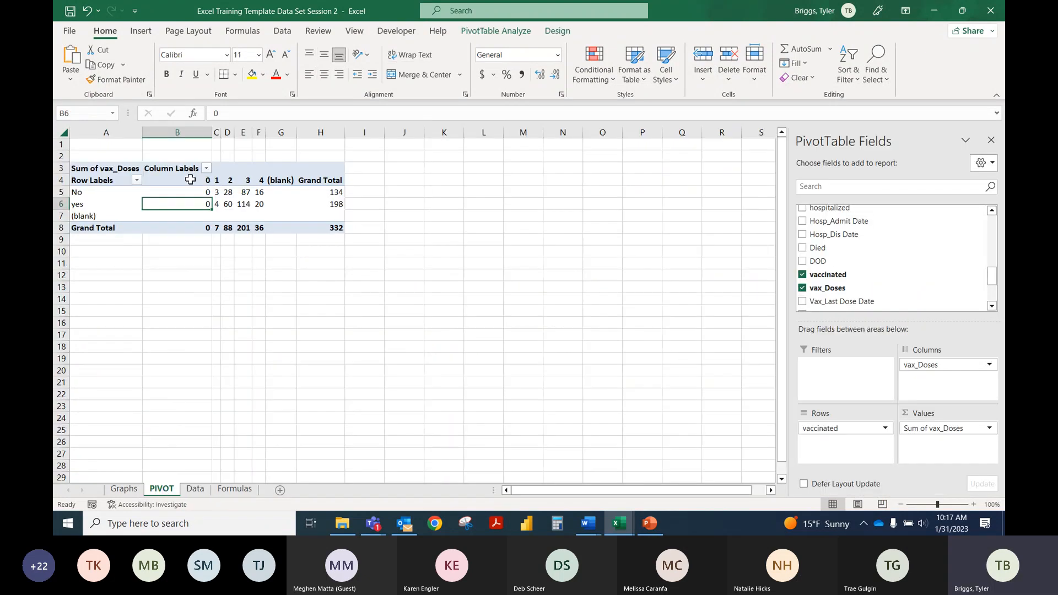
left_click(989, 428)
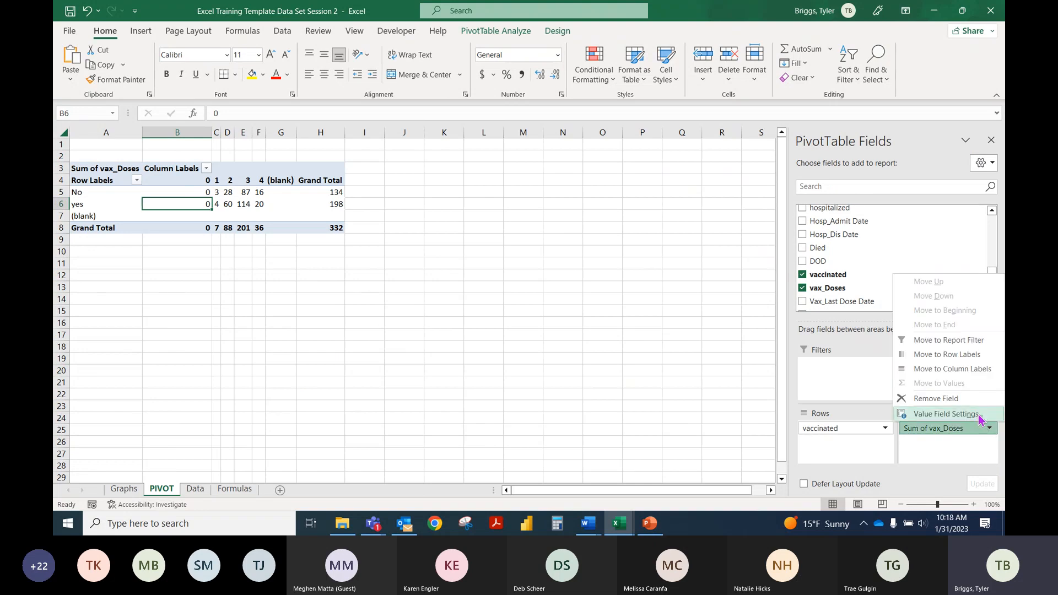
left_click(947, 413)
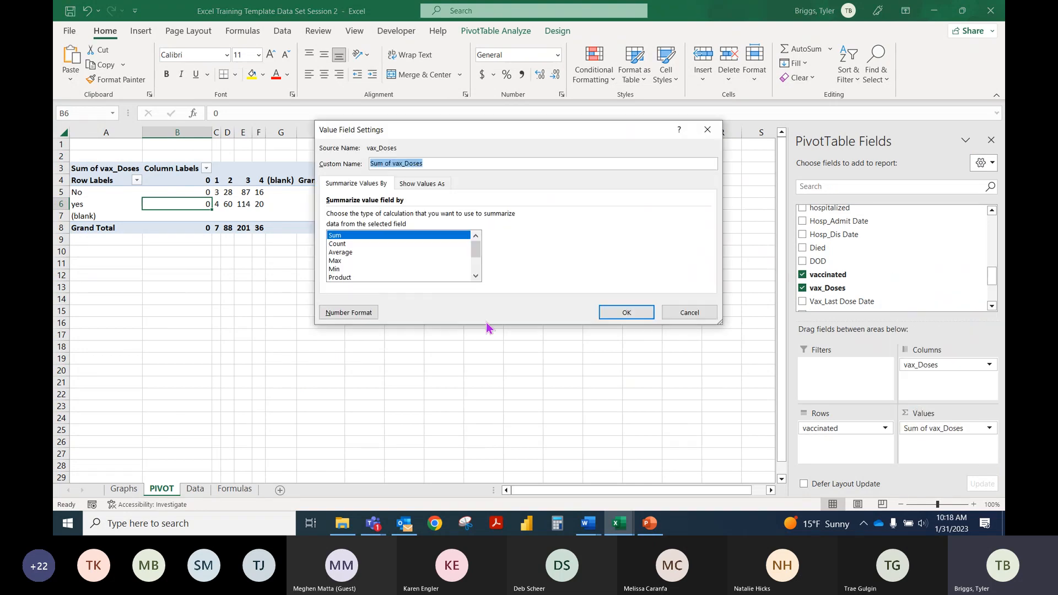
left_click(341, 243)
left_click(625, 312)
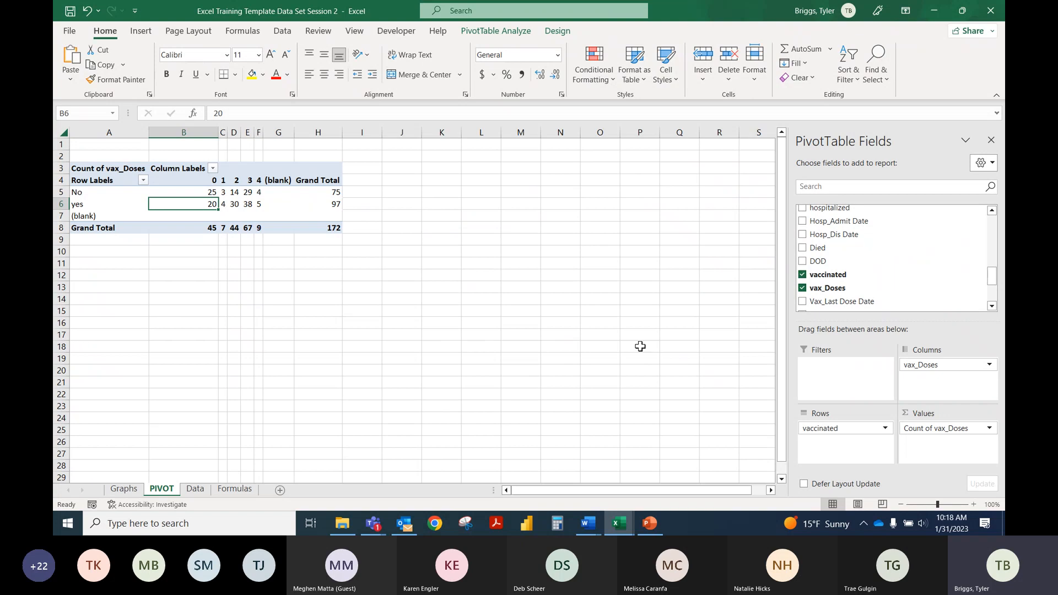
Step: Review the calculation types available for summarizing vax_Doses, including Average, Max, Min and Var
left_click(974, 429)
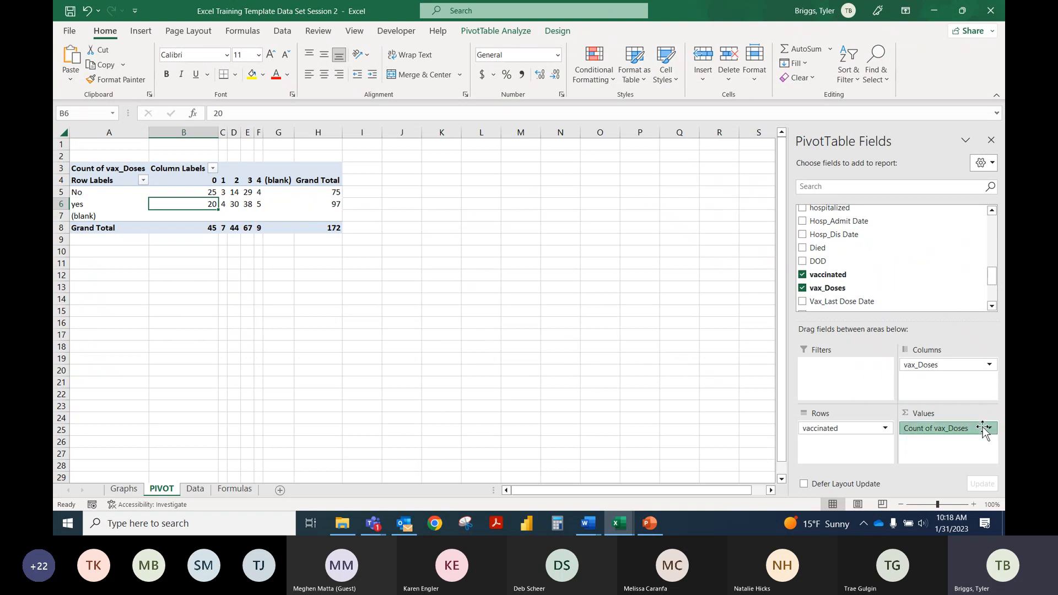
left_click(970, 414)
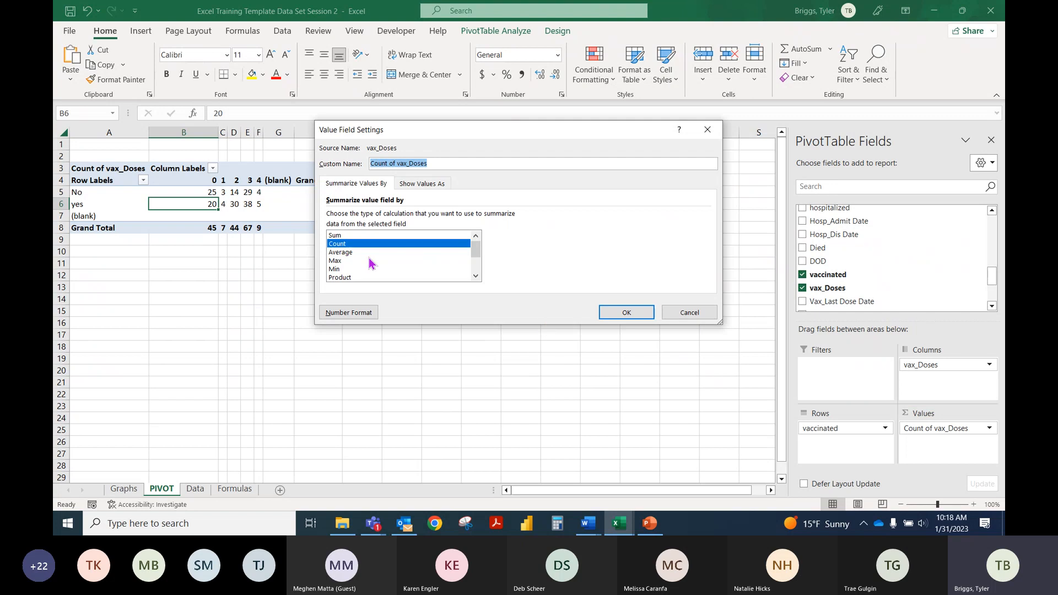
left_click(347, 252)
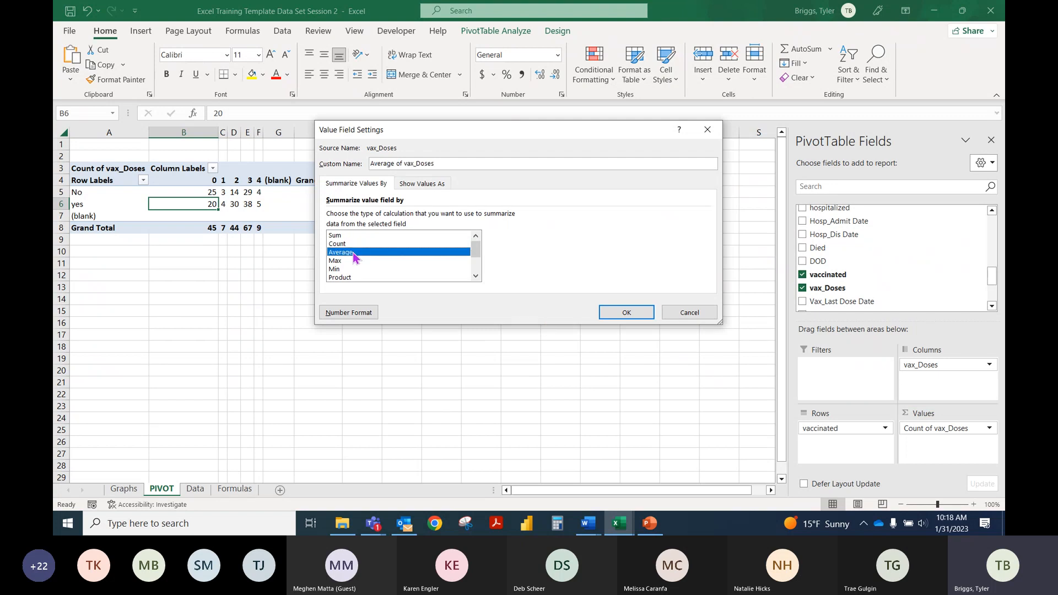
left_click(351, 260)
left_click(375, 269)
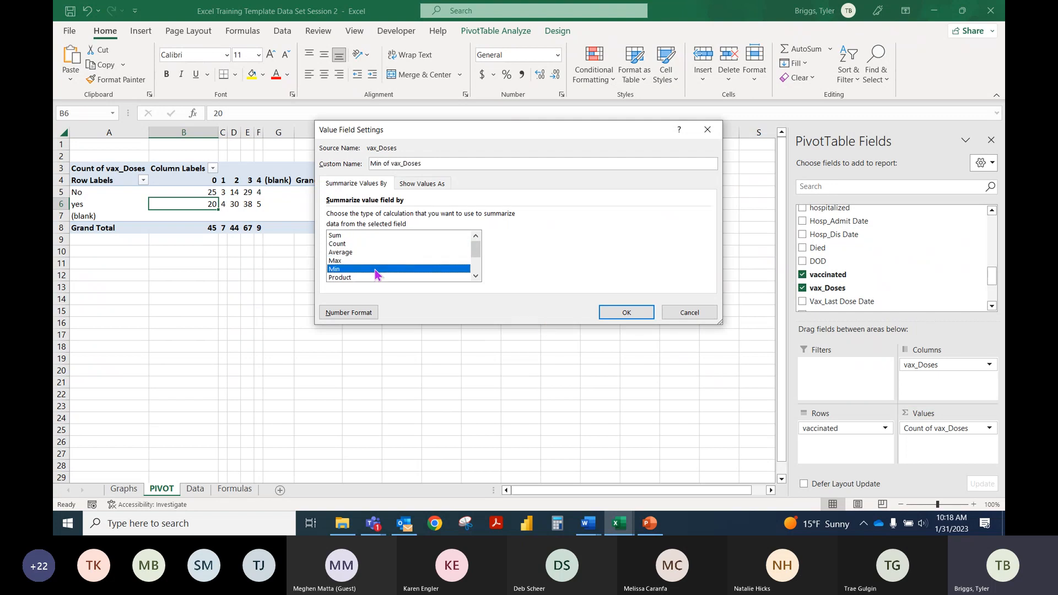
left_click(475, 276)
left_click(476, 276)
left_click(476, 276)
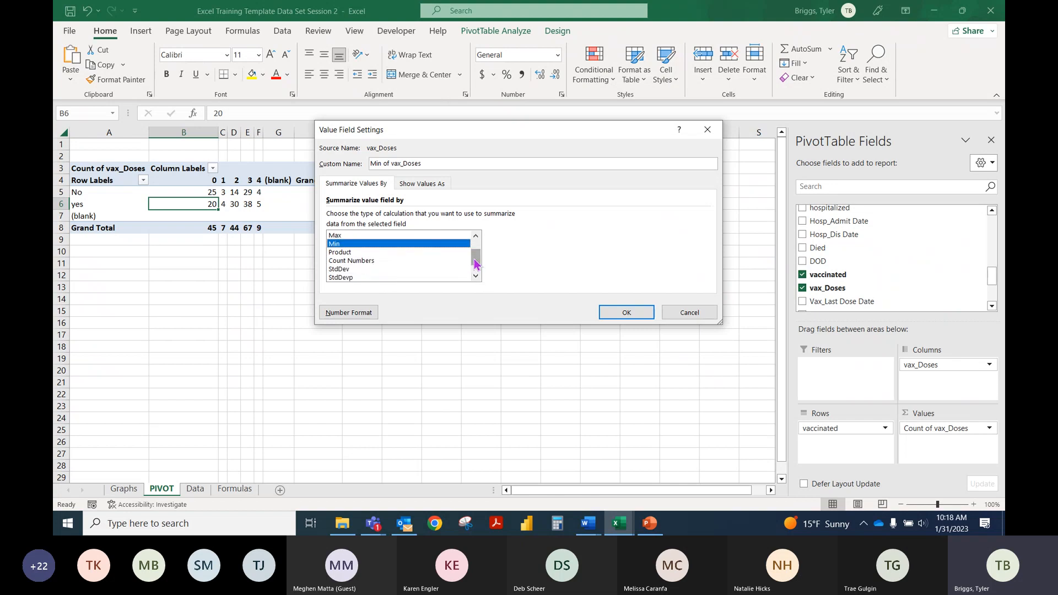
left_click_drag(475, 263, 475, 270)
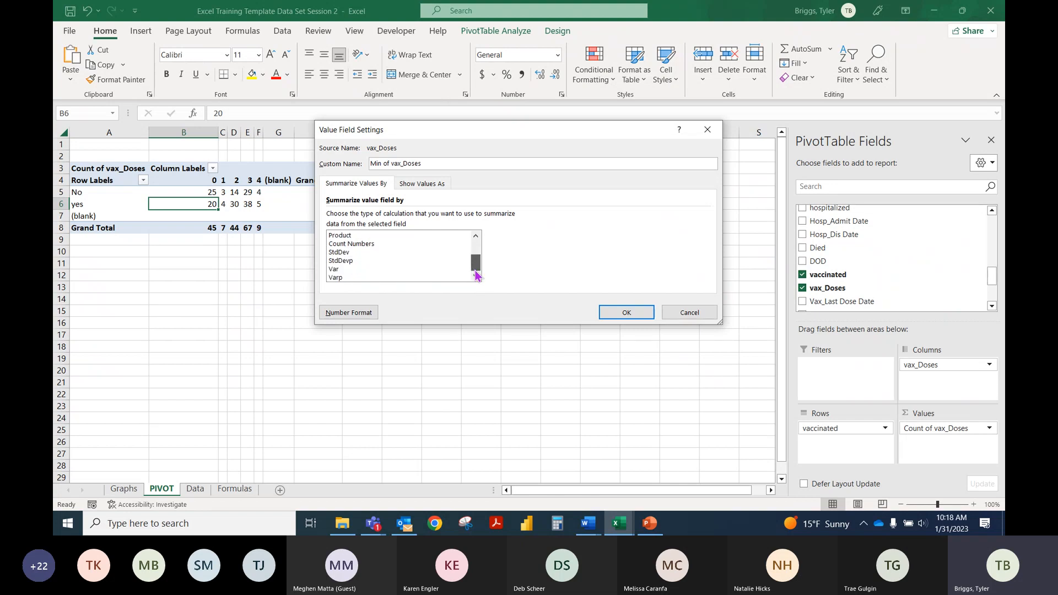
left_click(351, 270)
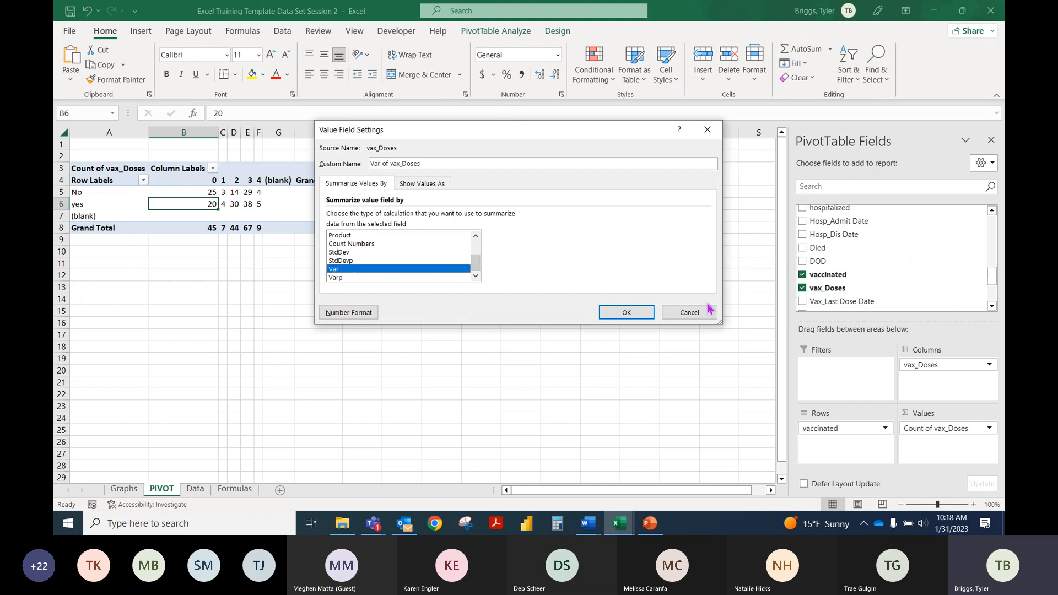
left_click_drag(472, 265, 476, 242)
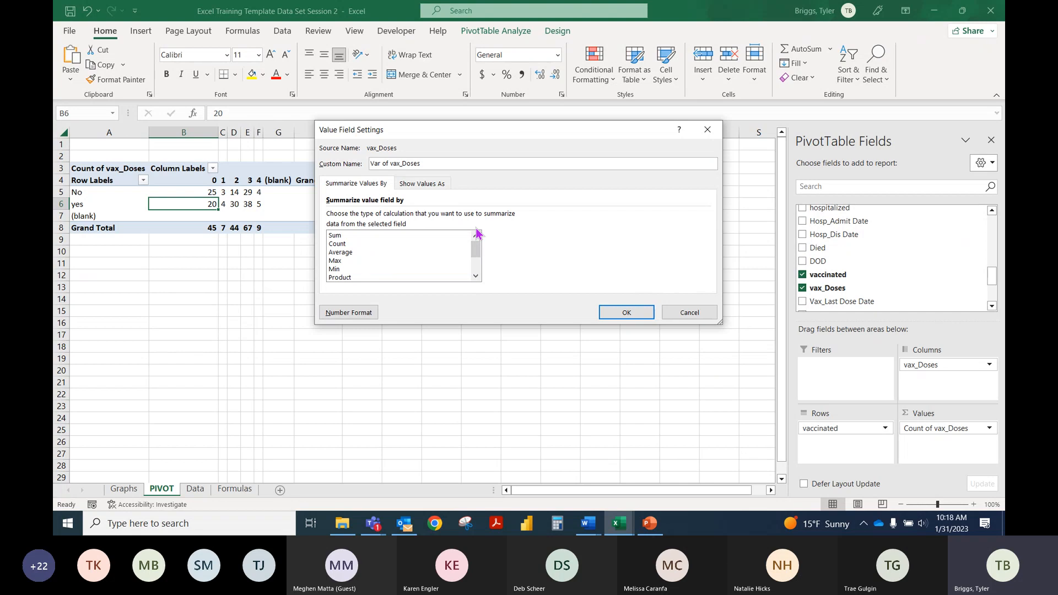
Step: Compare the Sum and Count options, and summarize the vax_Doses values by Max
left_click(345, 236)
left_click(344, 243)
left_click(345, 237)
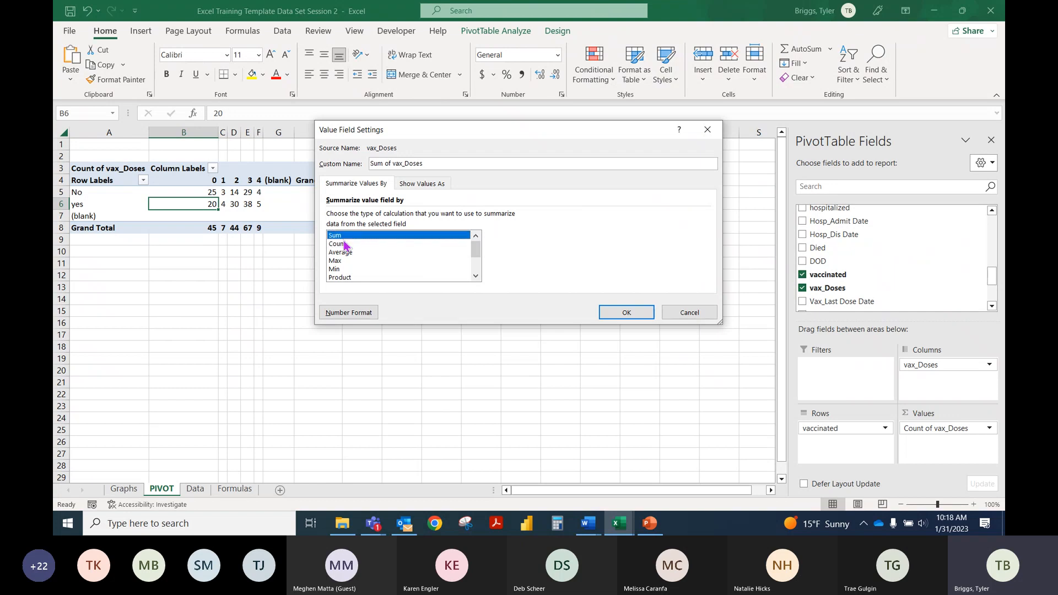
left_click(345, 244)
left_click(342, 237)
left_click(345, 244)
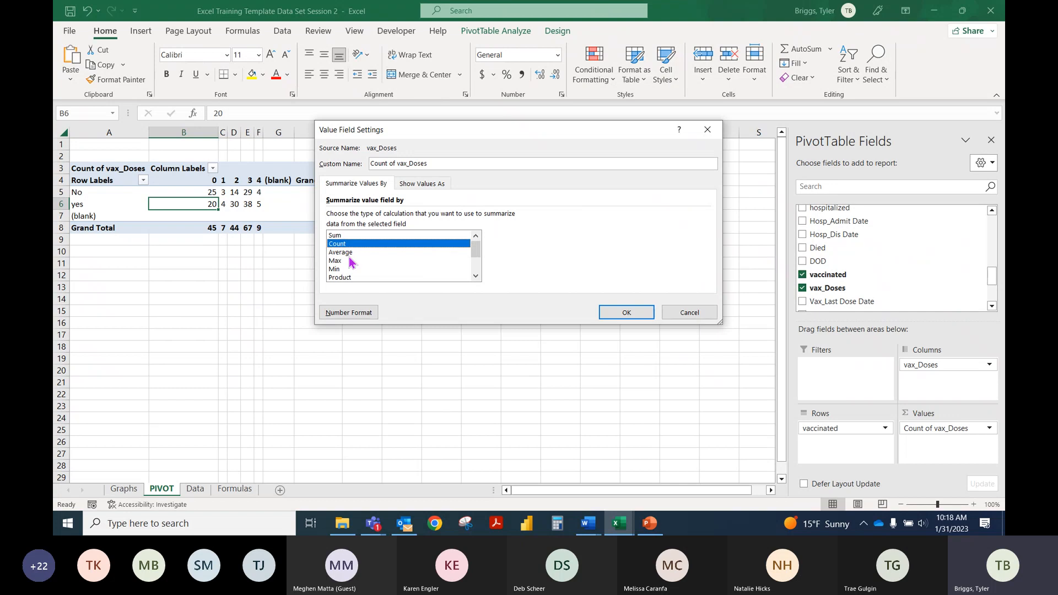
left_click(343, 261)
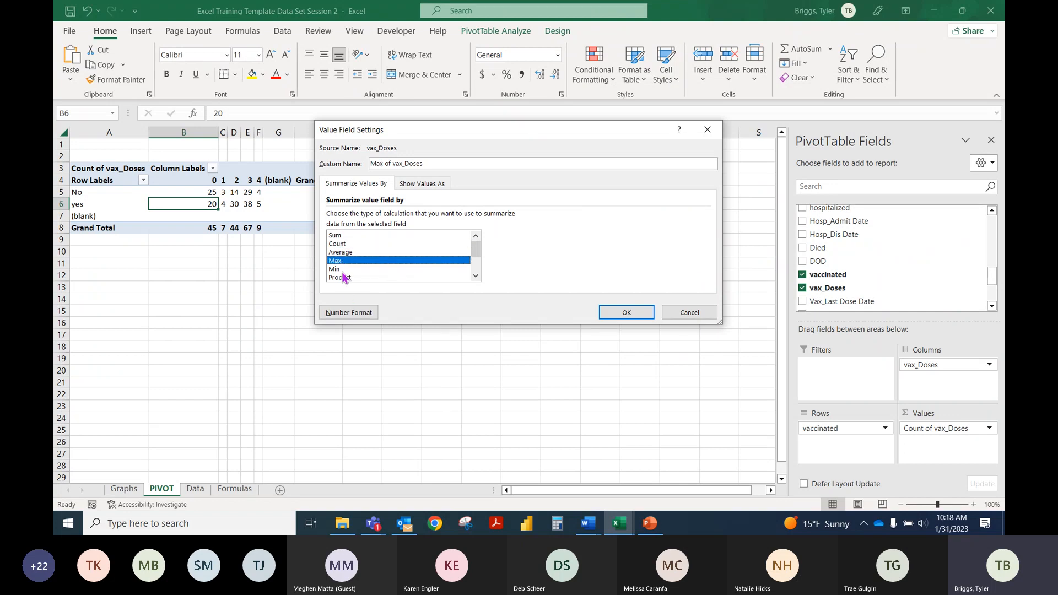
left_click(628, 313)
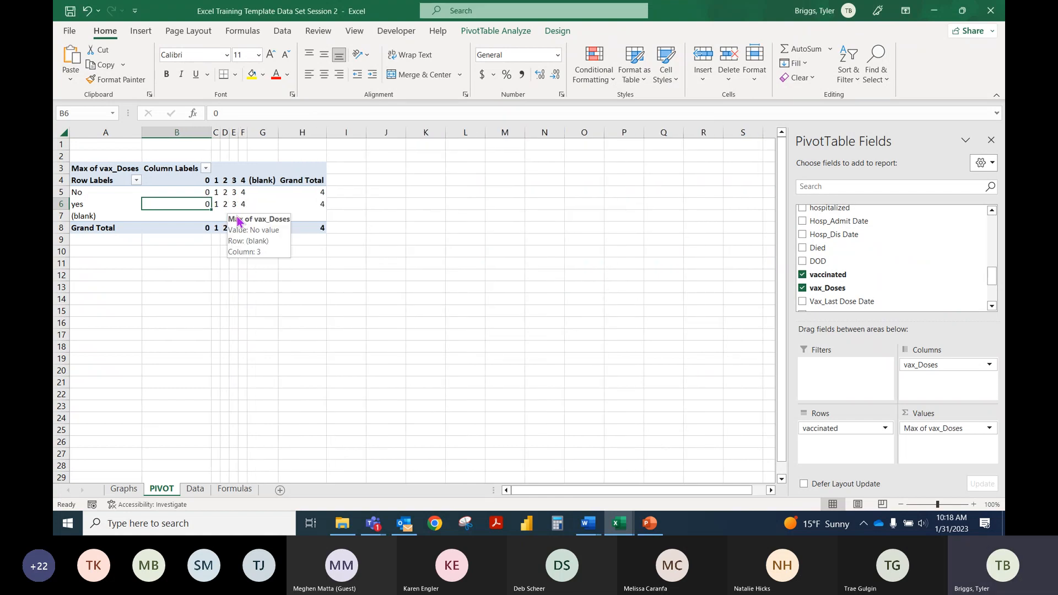
Step: Change the vax_Doses value summary from Max back to Count
left_click(978, 429)
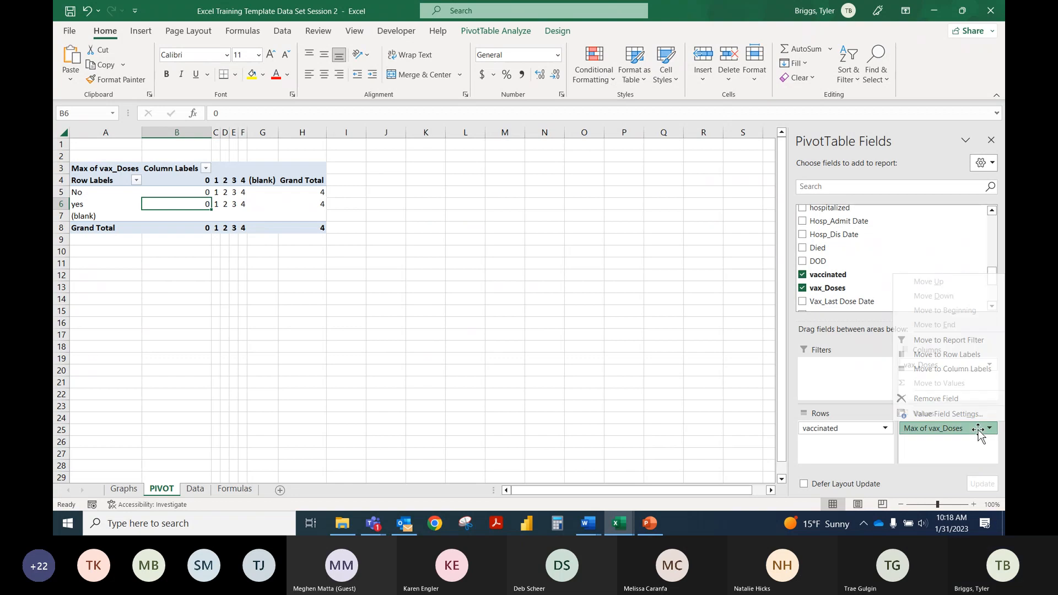
left_click(270, 203)
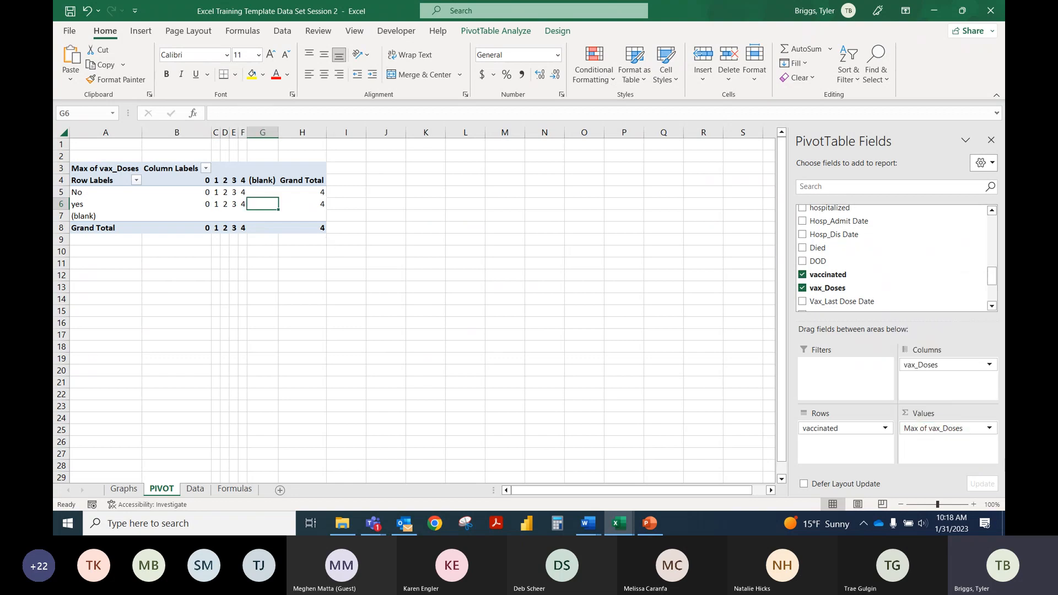
left_click(972, 429)
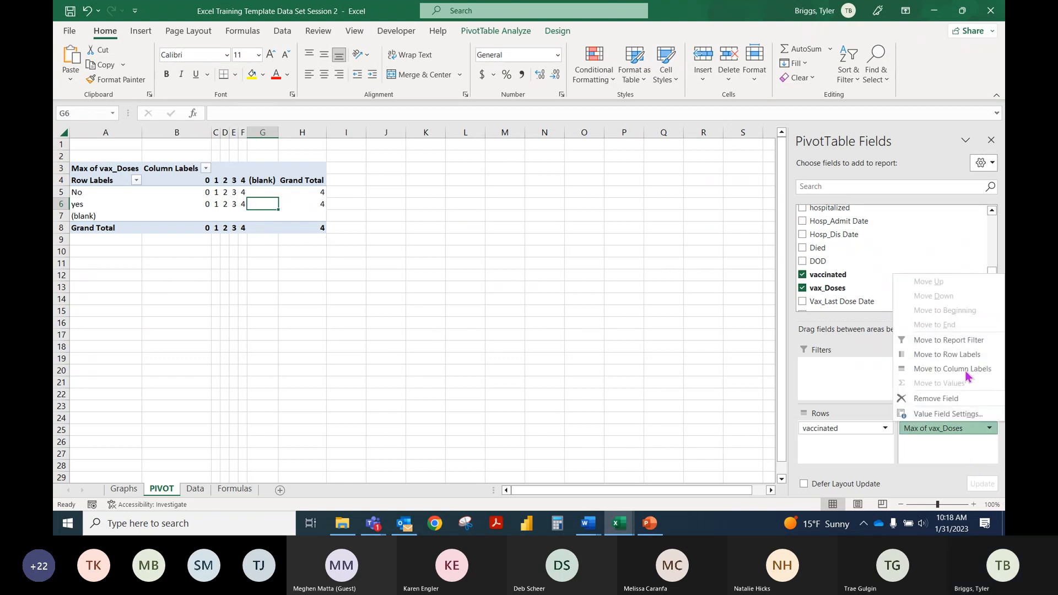
left_click(940, 414)
left_click(337, 244)
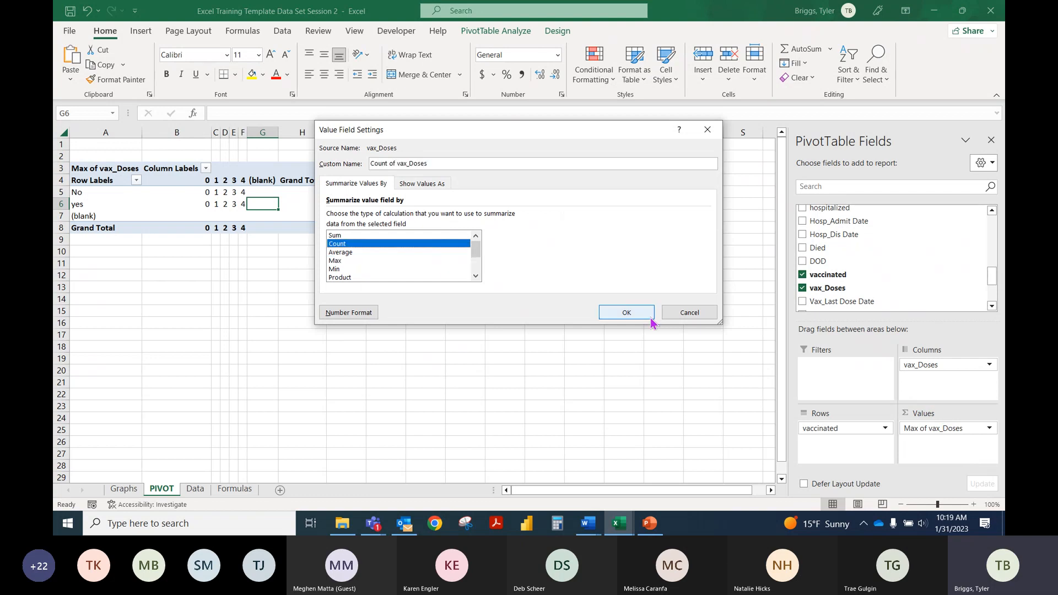
left_click(624, 312)
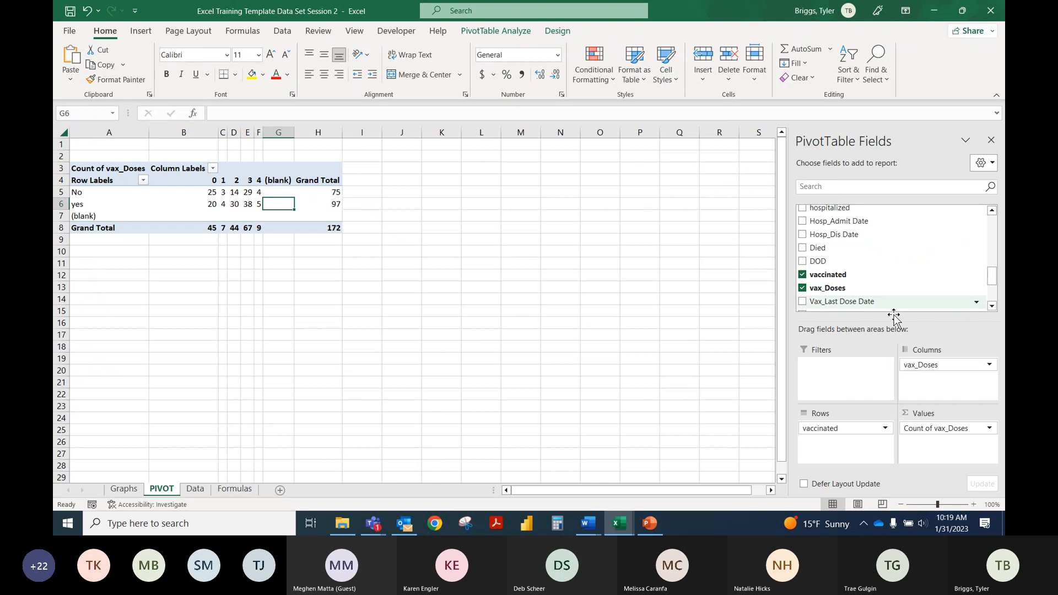
Step: Clear the PivotTable by removing vax_Doses from Columns and Values and vaccinated from Rows
left_click_drag(920, 364, 911, 270)
left_click_drag(836, 433, 853, 260)
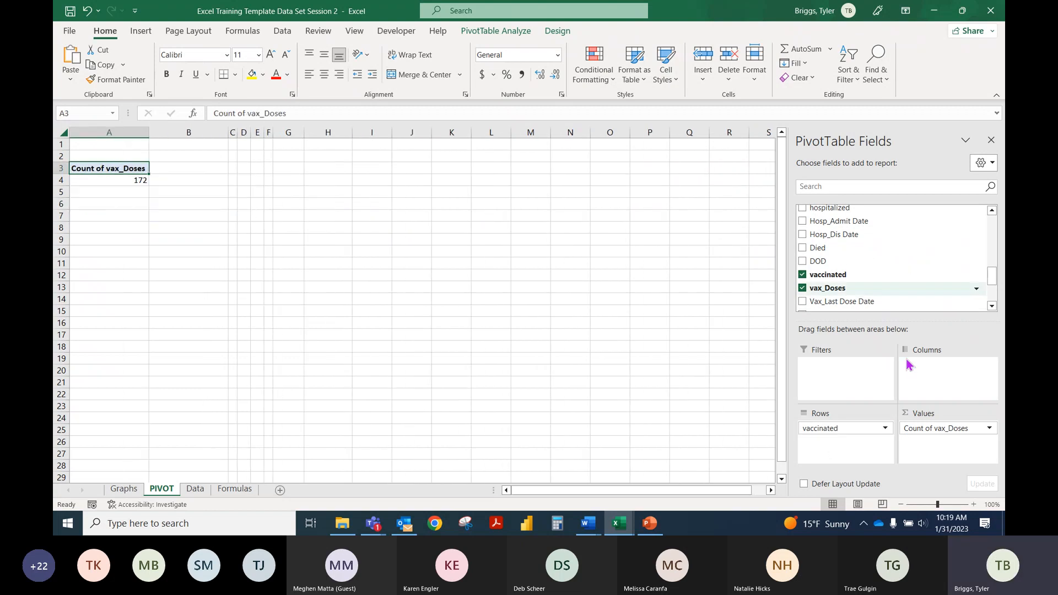
left_click_drag(932, 427, 913, 251)
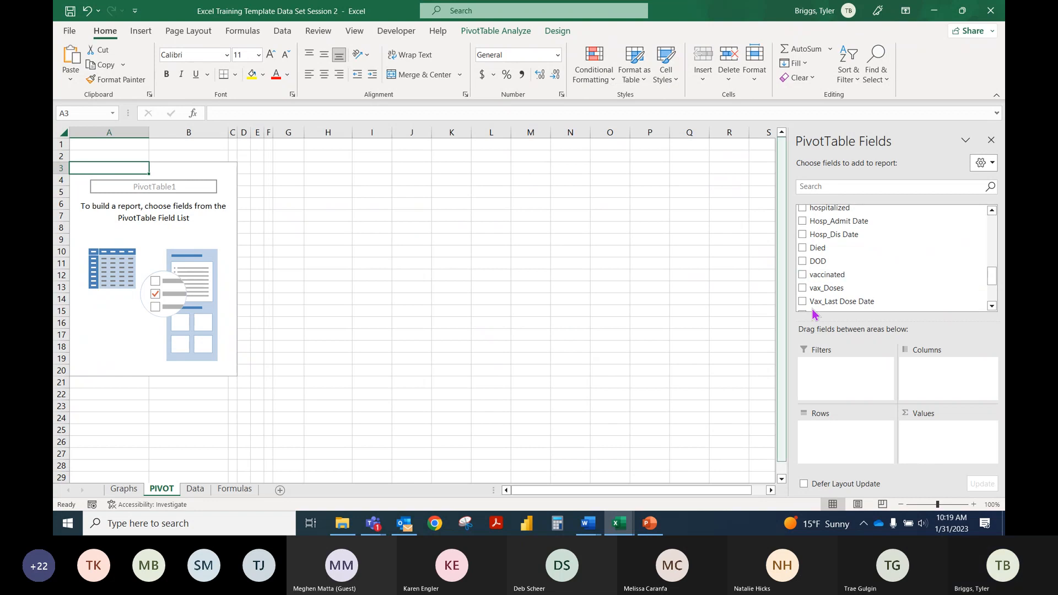
Step: Add the vaccinated field to the PivotTable rows, with Died nested beneath it
scroll(837, 279, "down", 3)
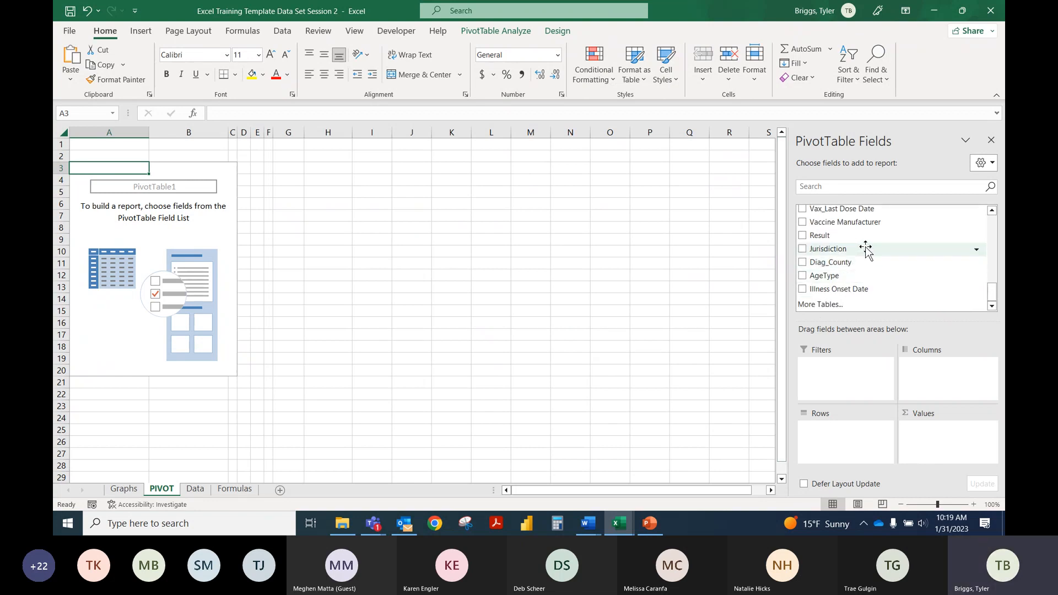
scroll(863, 255, "up", 2)
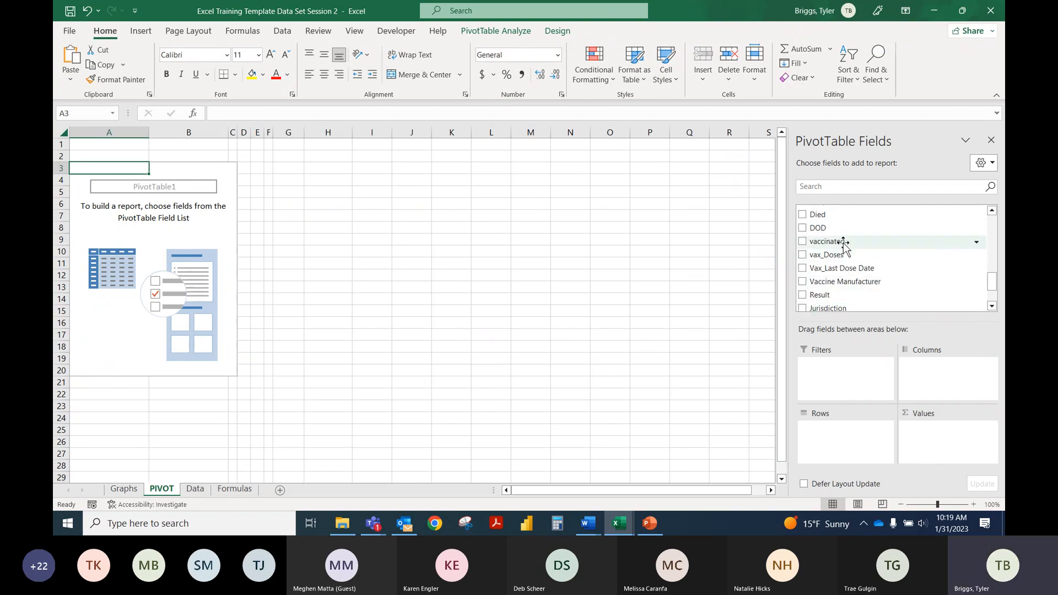
left_click_drag(840, 241, 823, 270)
left_click_drag(833, 245, 833, 437)
left_click_drag(820, 221, 842, 440)
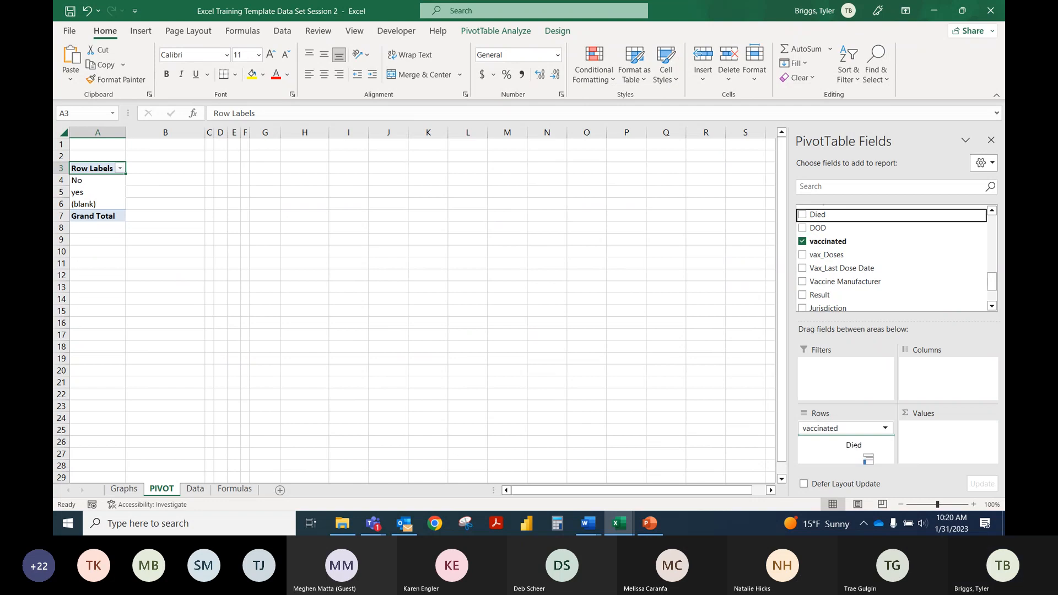
Step: Add vax_Doses as the PivotTable columns and a count of Died as the values
left_click_drag(831, 255, 937, 388)
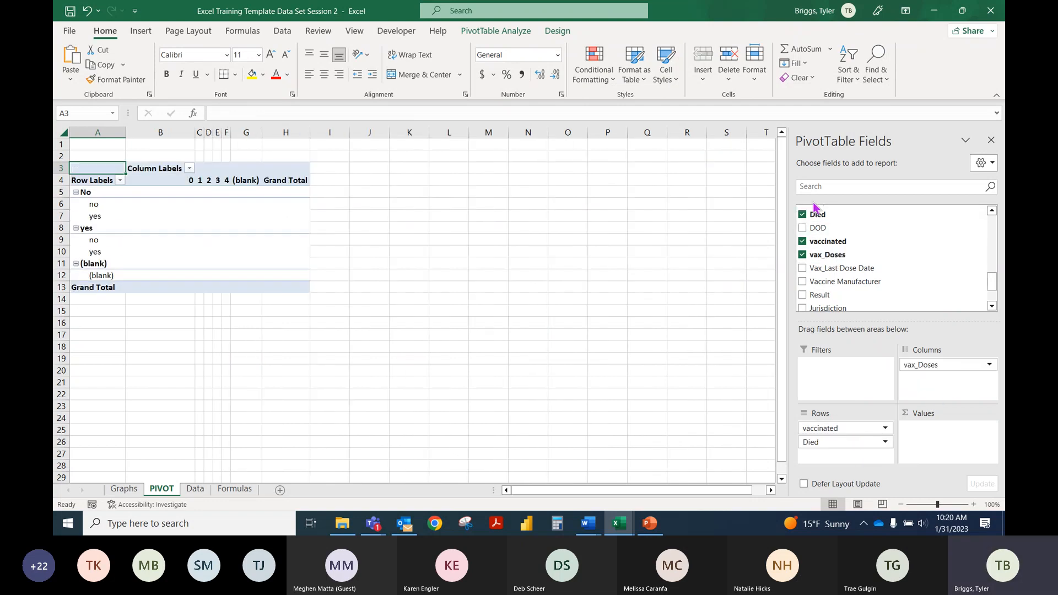
left_click_drag(817, 214, 946, 445)
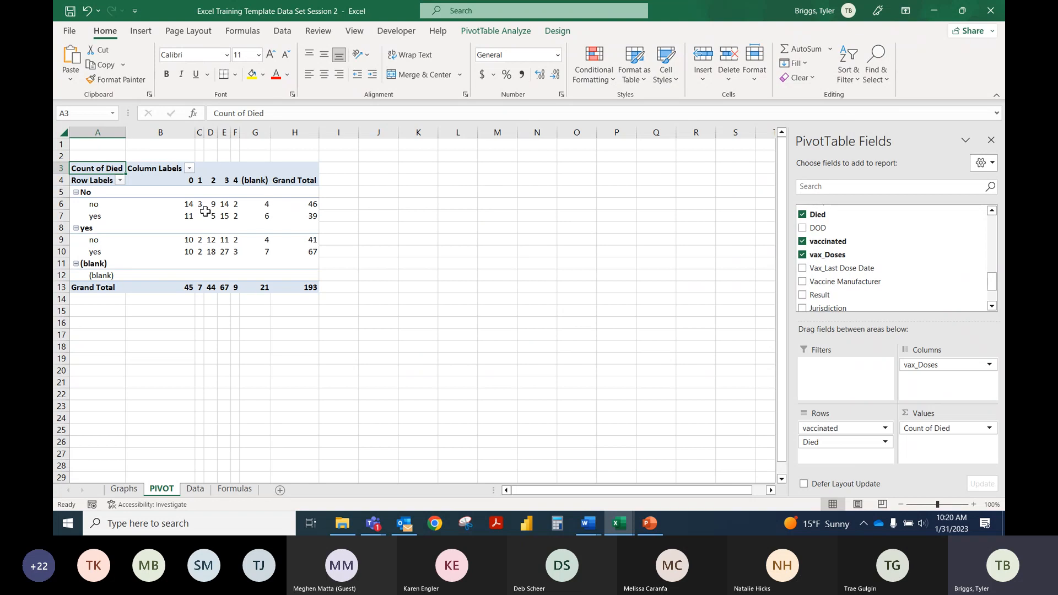
mouse_move(205, 212)
Step: Move the vaccinated field from Rows to Filters, filter the report to yes only, and check the one-dose count in the no row
left_click_drag(849, 432, 845, 381)
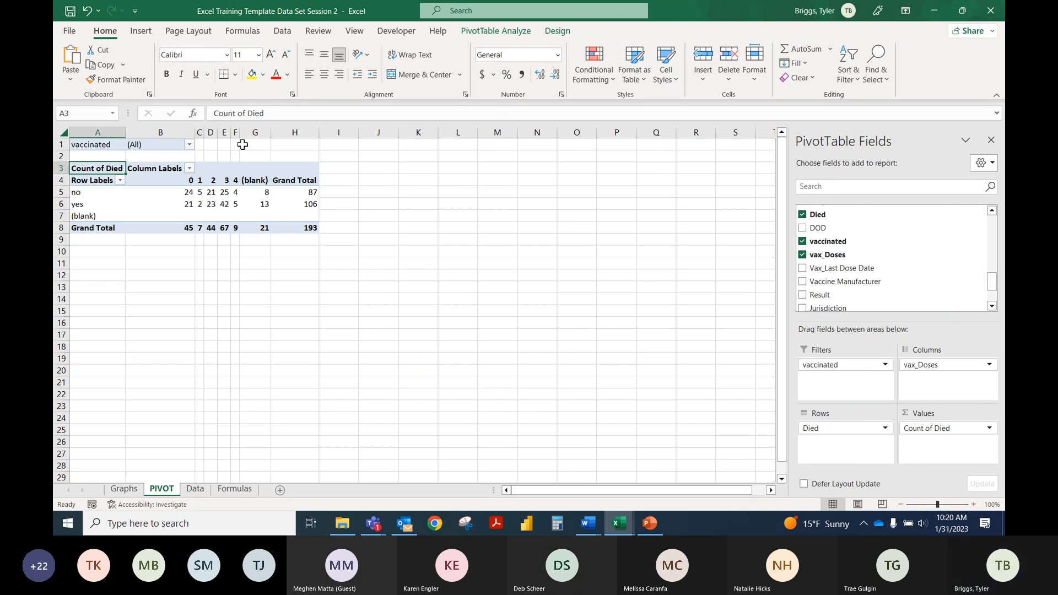
left_click(190, 145)
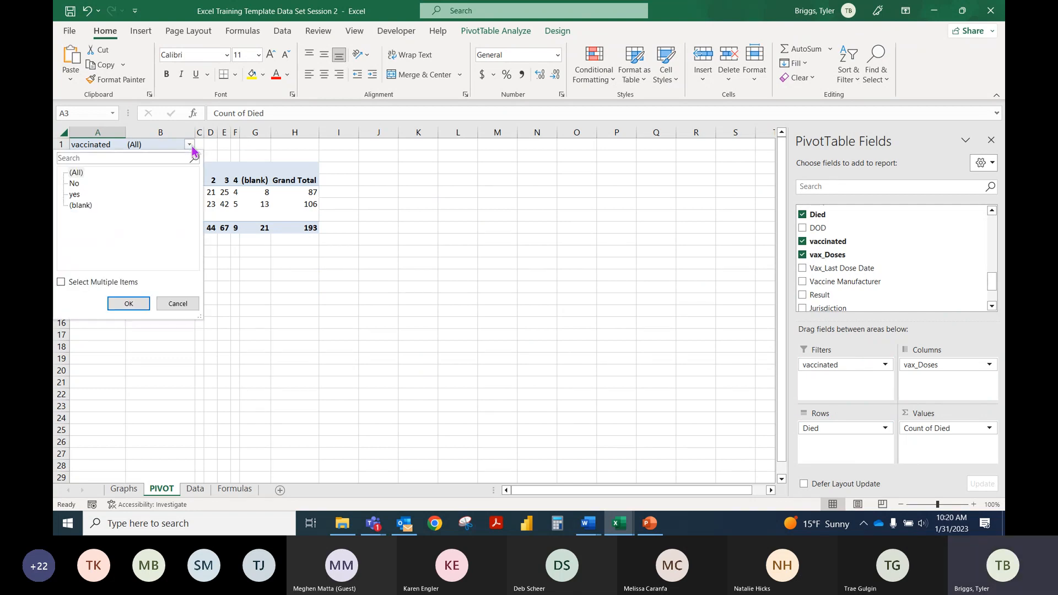
left_click(61, 282)
left_click(75, 172)
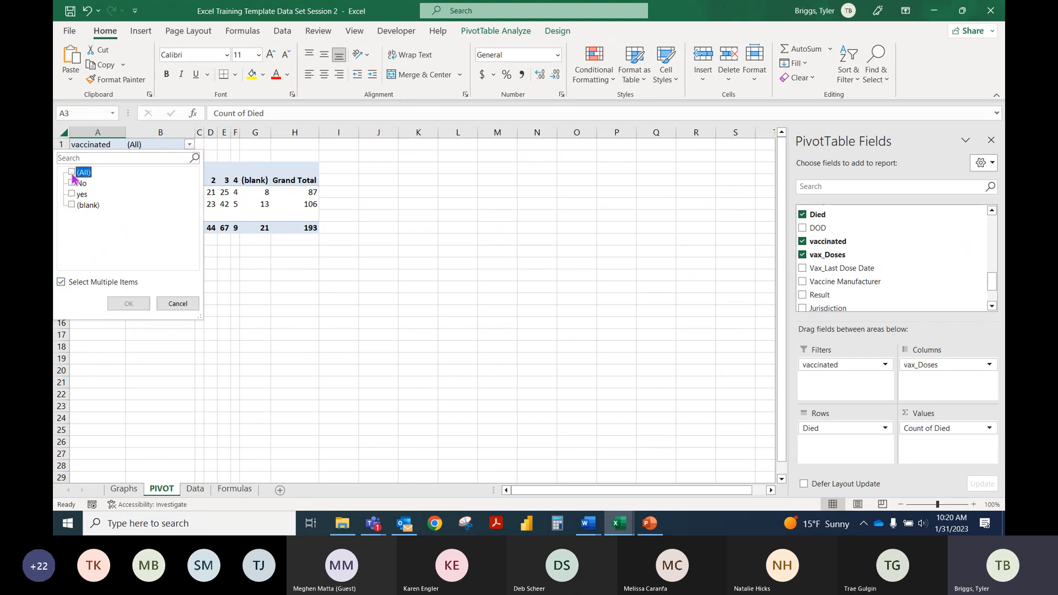
left_click(79, 196)
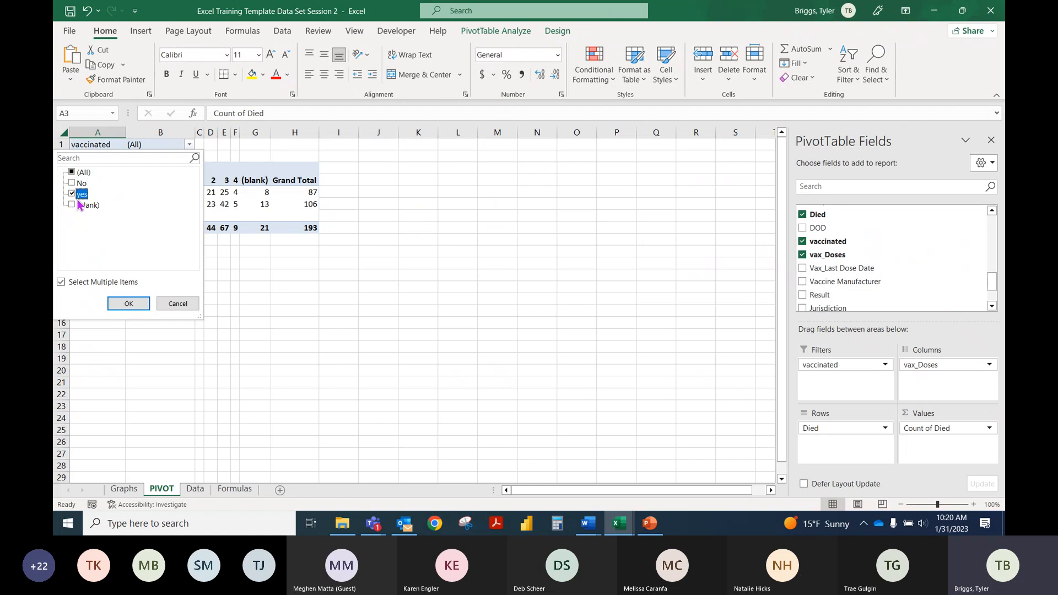
left_click(128, 307)
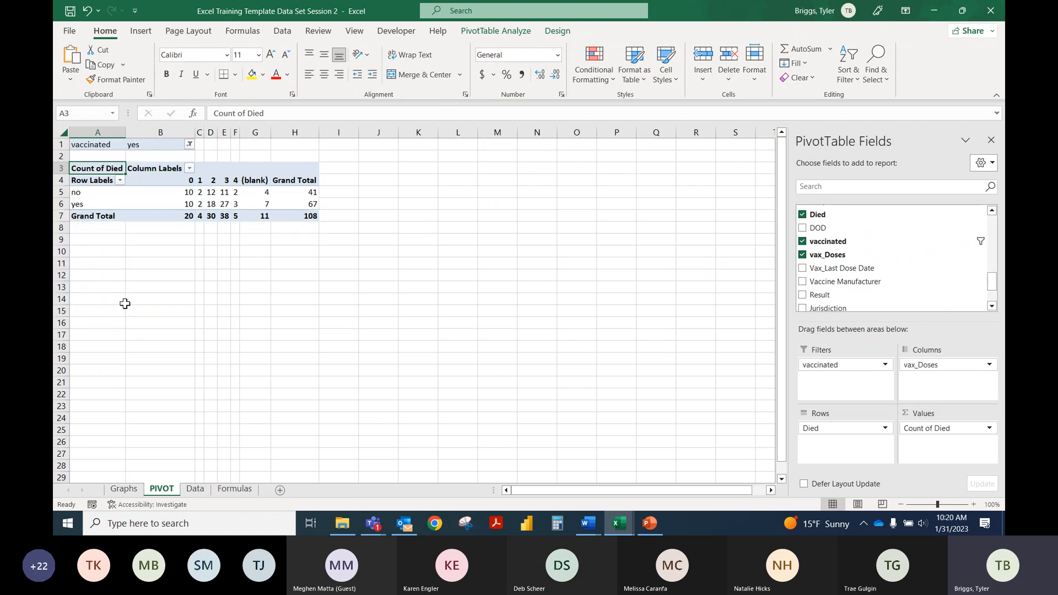
left_click(200, 192)
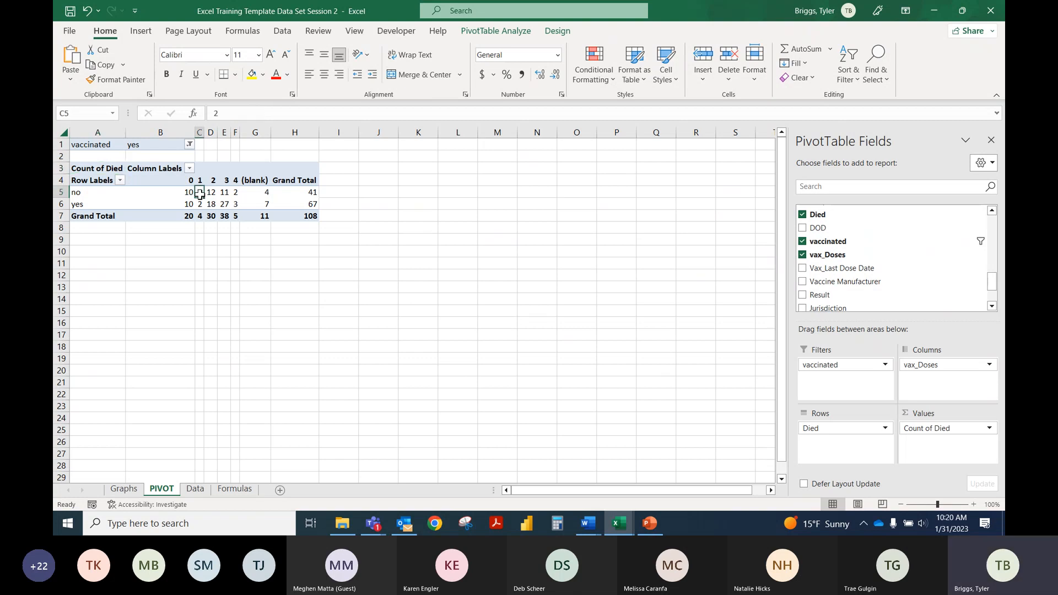
Step: Filter the Died row labels to yes only, and check the death counts for two, three and four doses
left_click(121, 182)
left_click(88, 325)
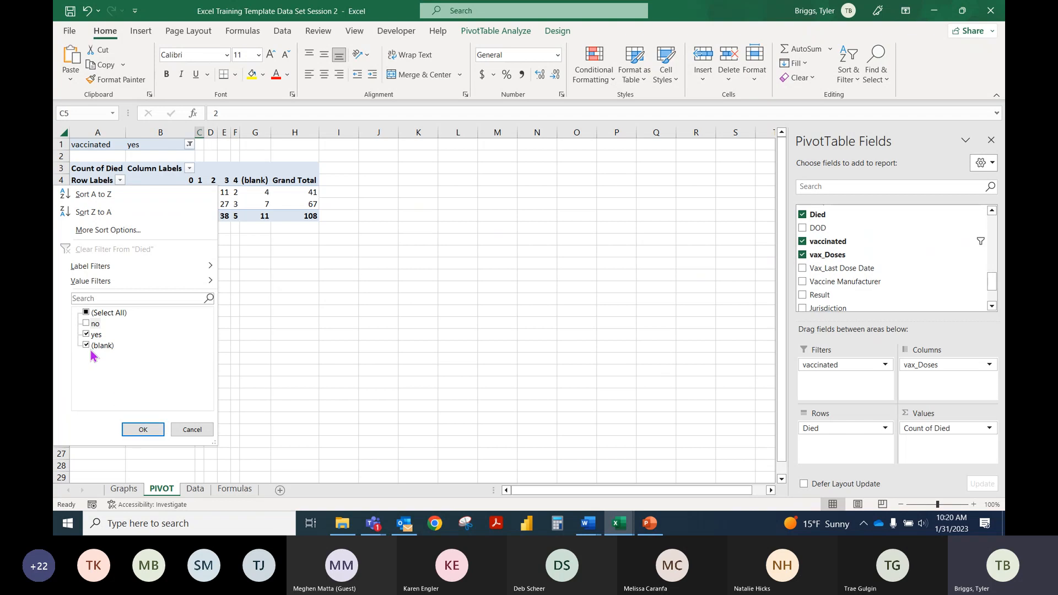
left_click(88, 346)
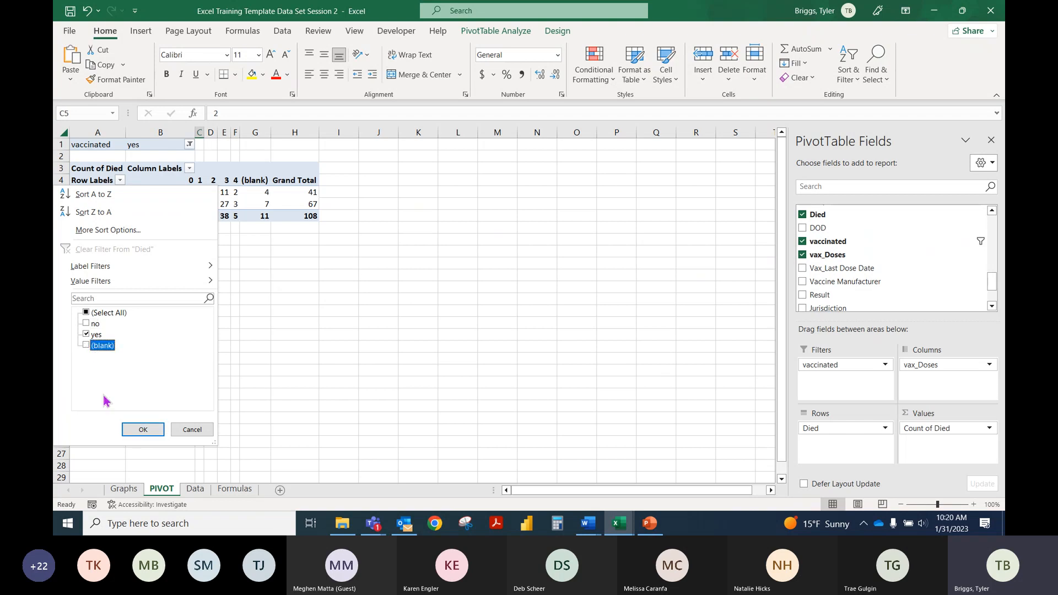
left_click(141, 430)
left_click(234, 191)
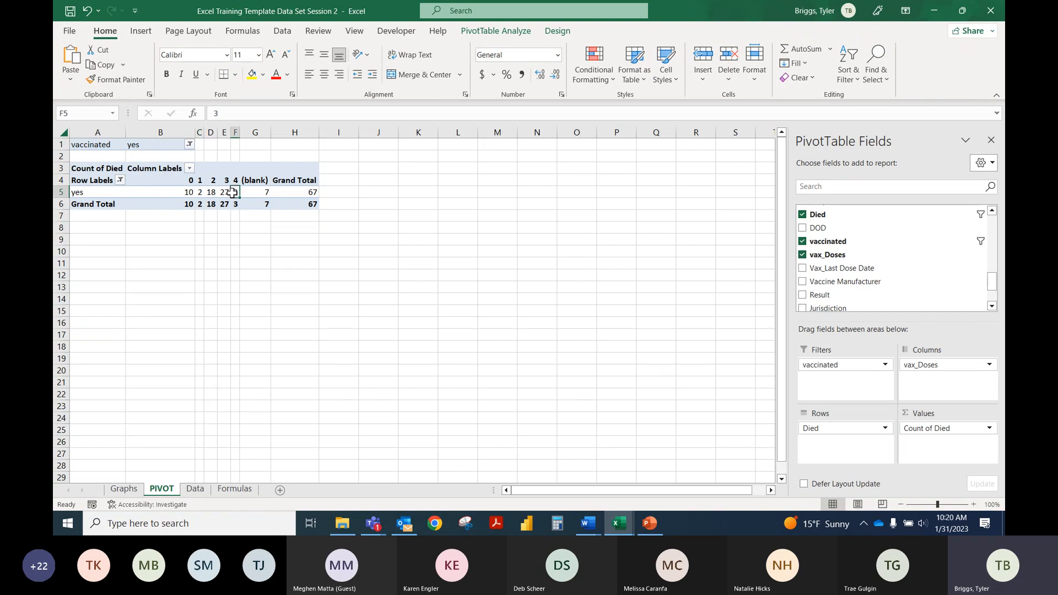
left_click(223, 180)
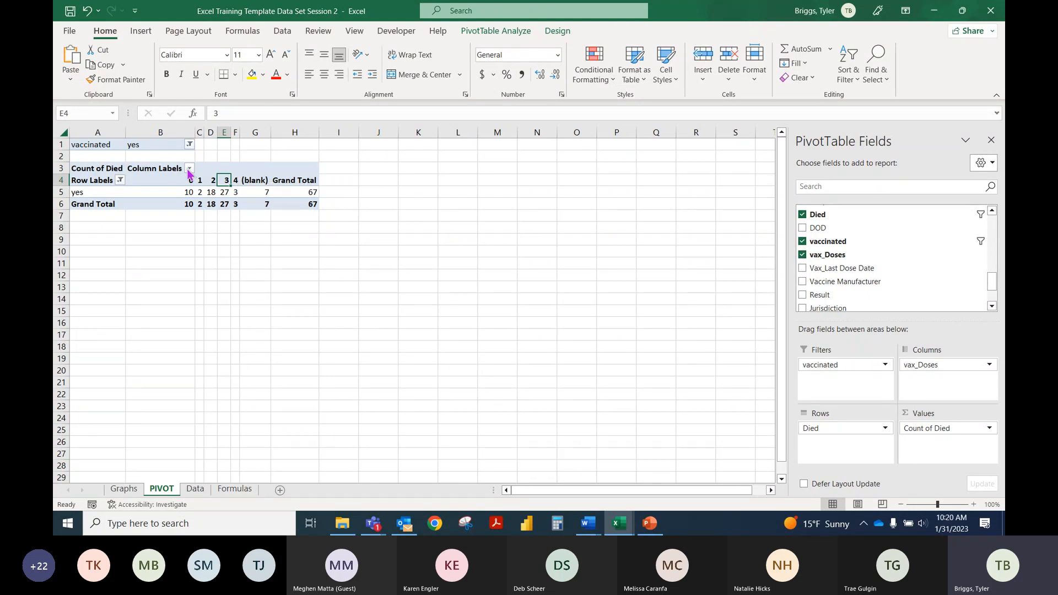
left_click(189, 164)
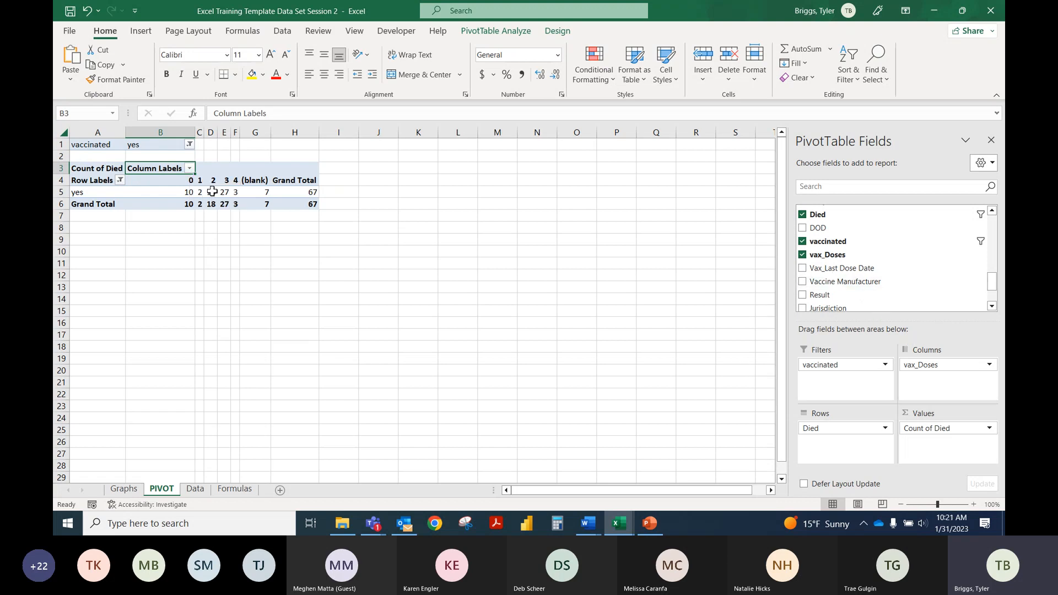
left_click_drag(209, 192, 236, 192)
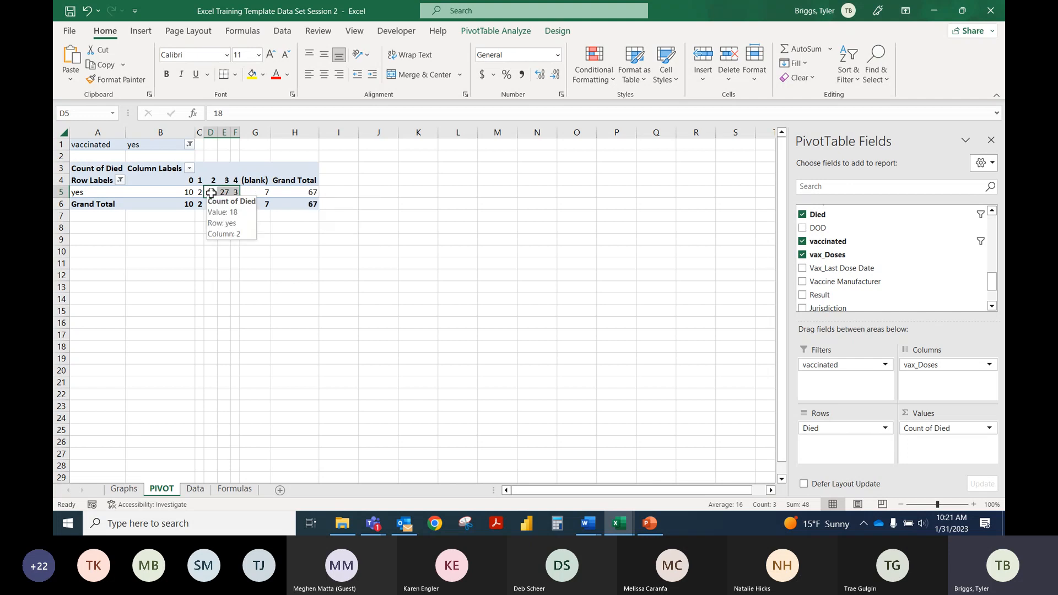
left_click_drag(225, 191, 232, 191)
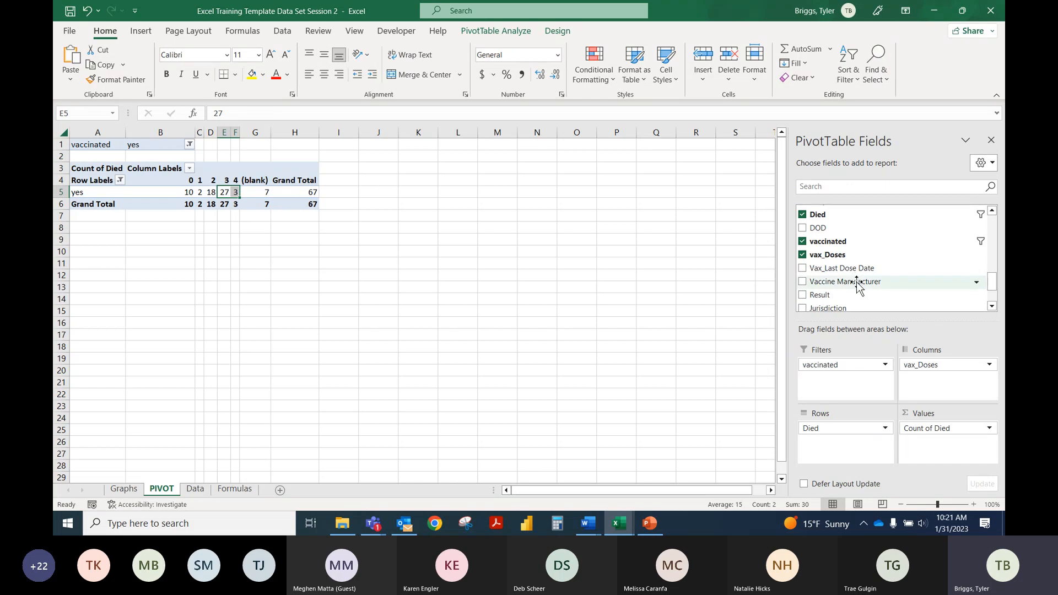
Step: Add Vaccine Manufacturer to the PivotTable columns above vax_Doses, and check the dose headings under J&J, Moderna and Pfizer
left_click_drag(856, 283, 930, 366)
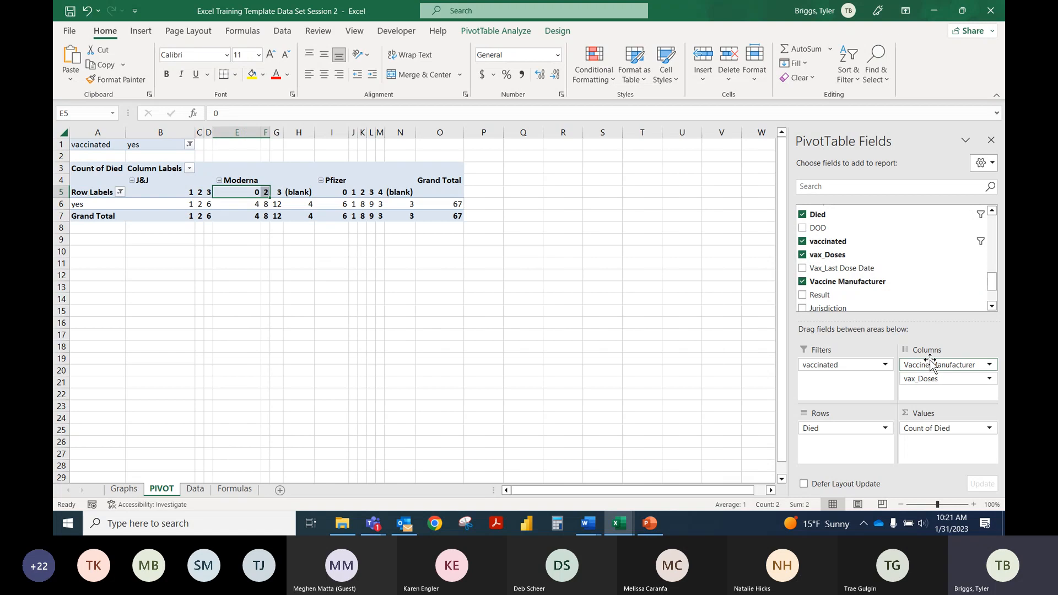
left_click(160, 179)
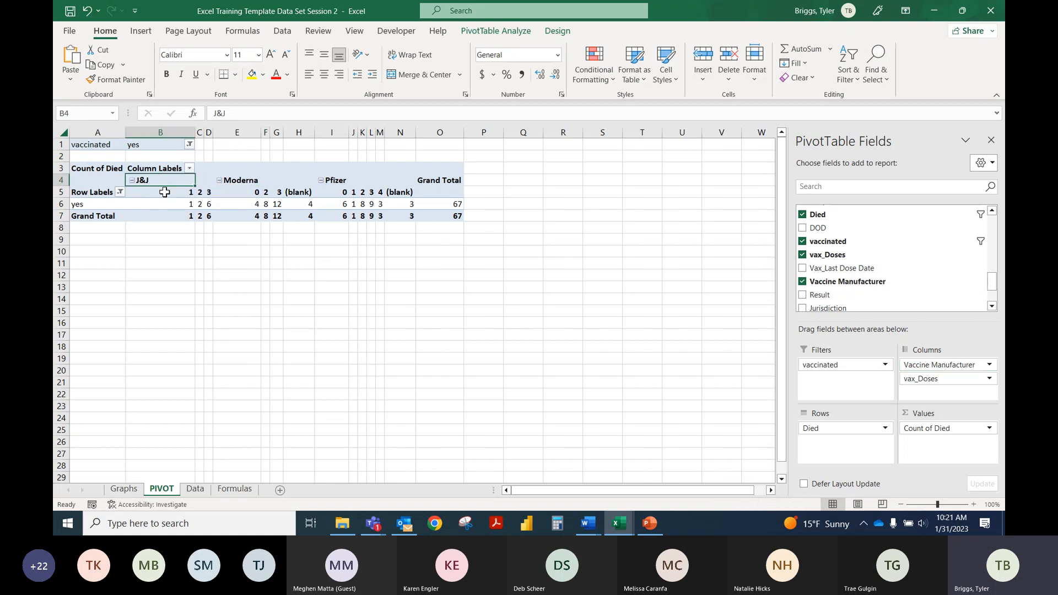
left_click(237, 180)
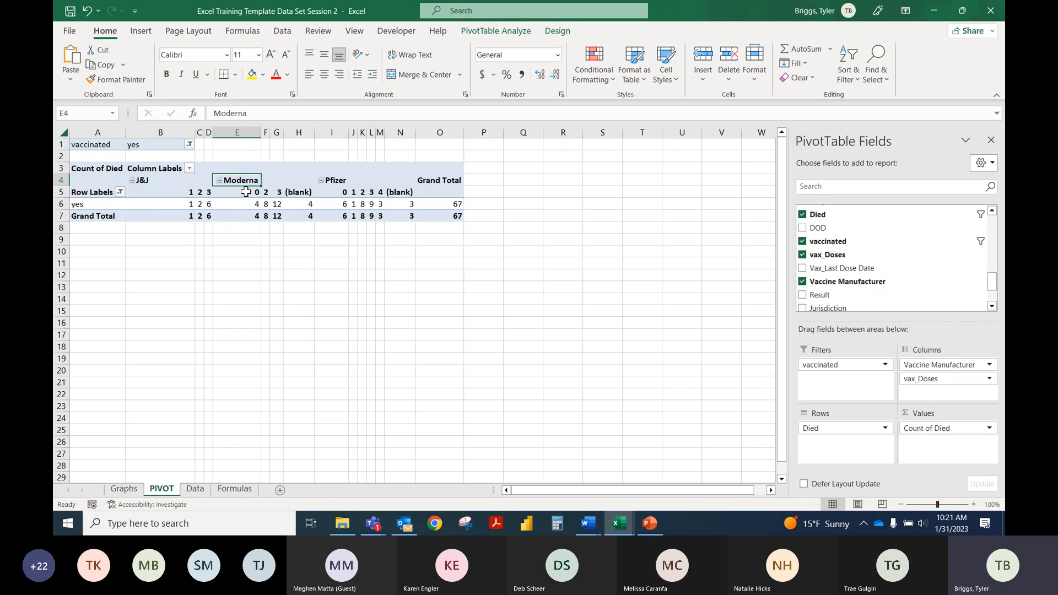
left_click_drag(246, 191, 388, 190)
left_click(333, 180)
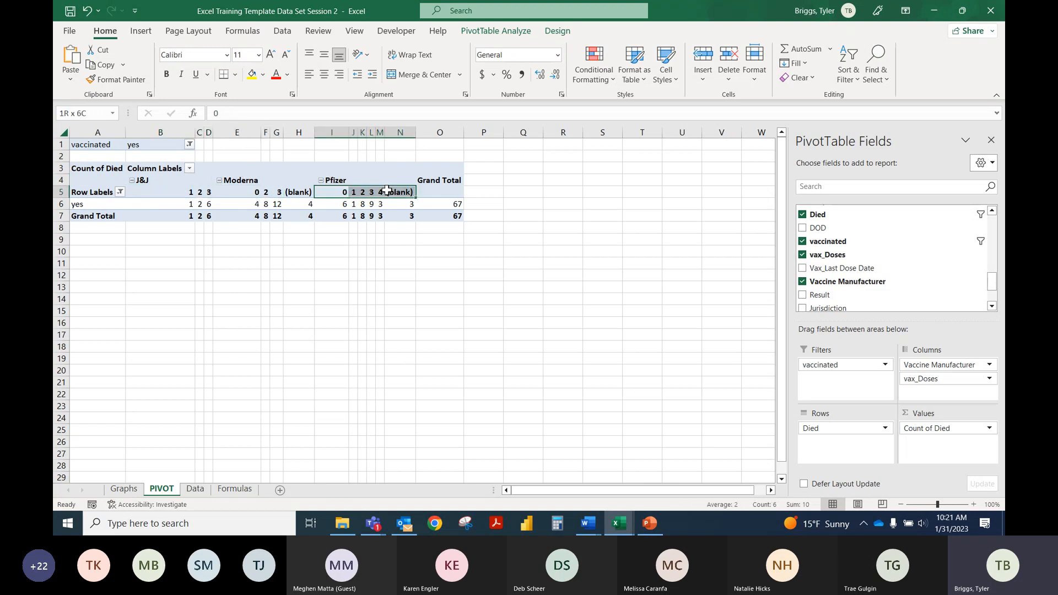
Step: Filter the column labels to exclude blank vax_Doses entries
left_click(187, 170)
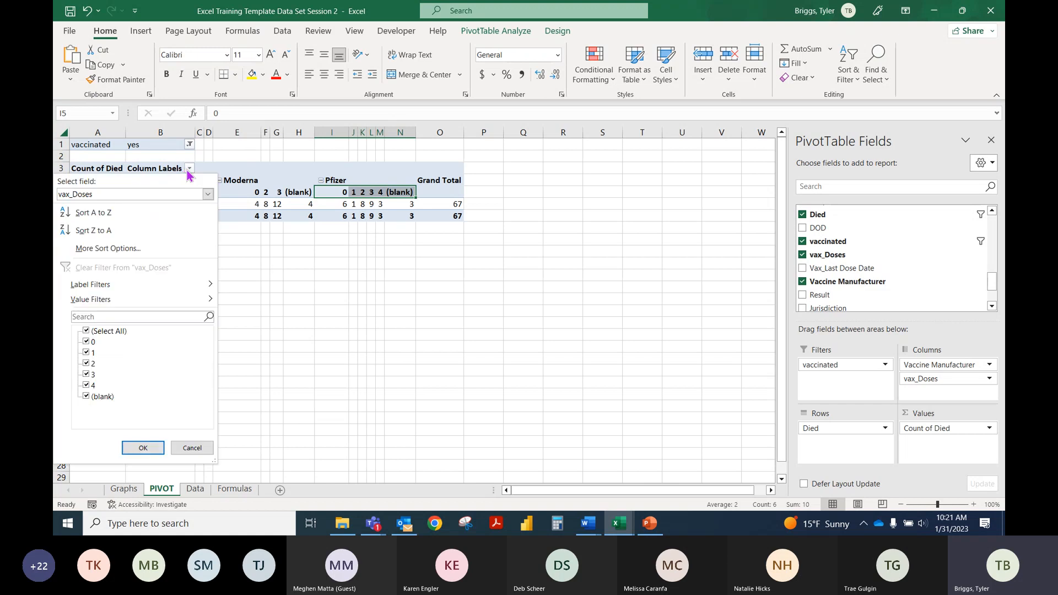
left_click(88, 398)
left_click(143, 448)
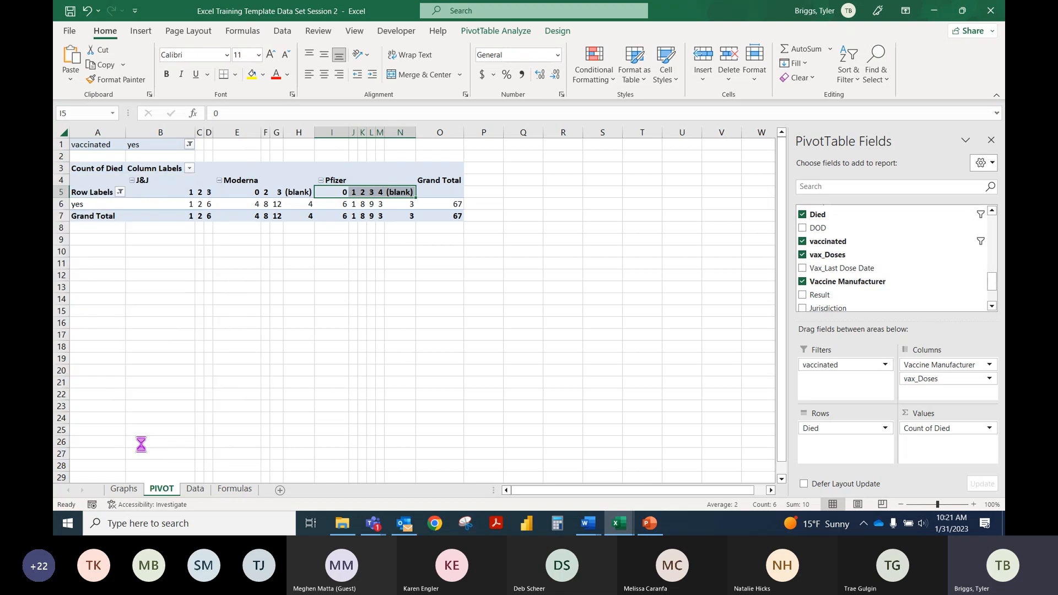
left_click(227, 195)
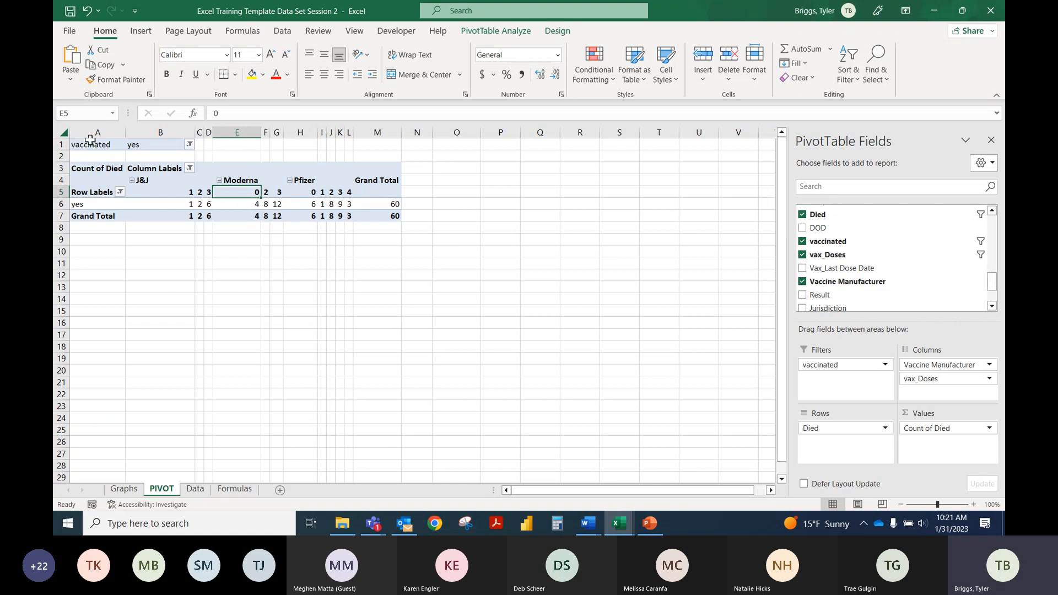
left_click_drag(94, 132, 166, 133)
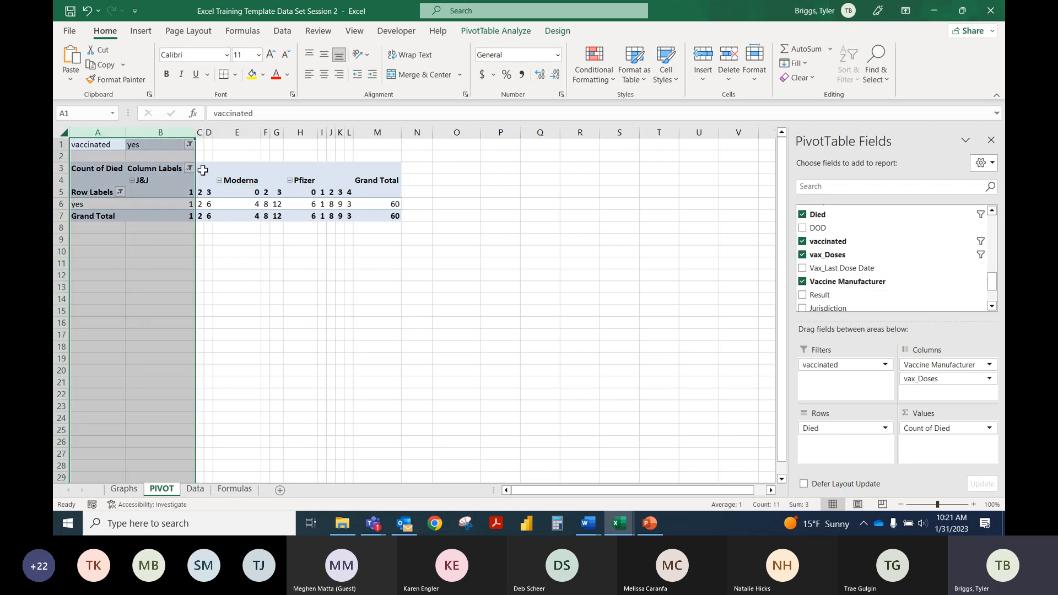
left_click(270, 186)
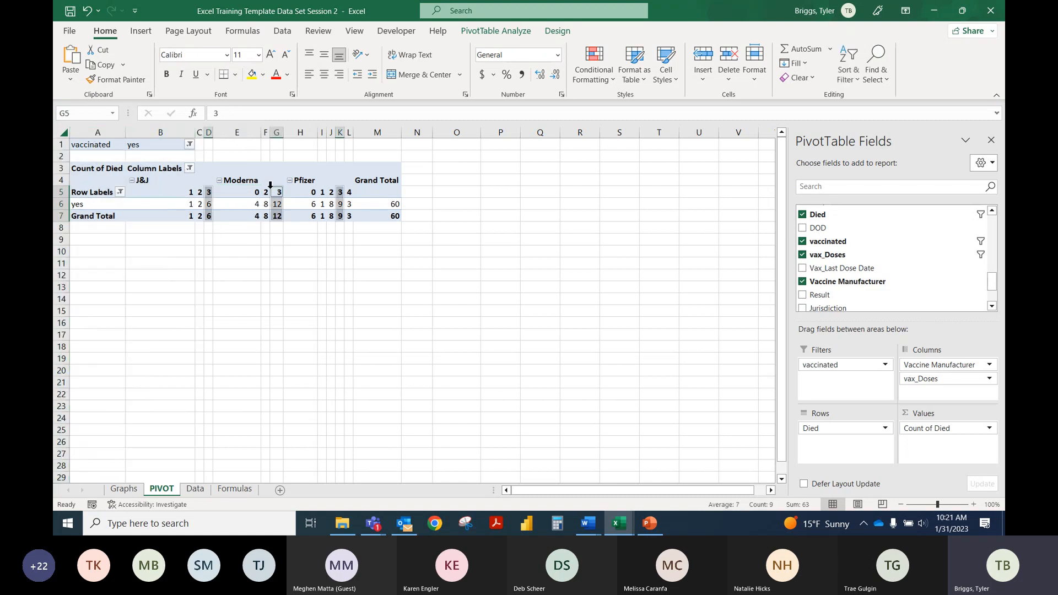
left_click(323, 204)
Step: Exclude blank entries from the Vaccine Manufacturer column filter, and compare the death counts by dose for J&J, Moderna and Pfizer
left_click(190, 168)
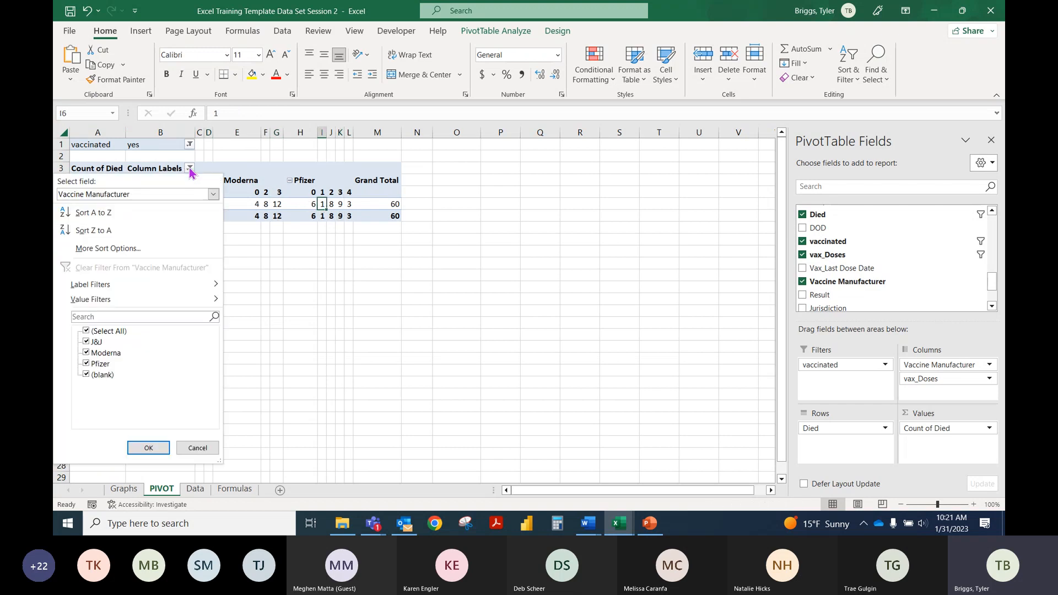
left_click(86, 331)
left_click(86, 374)
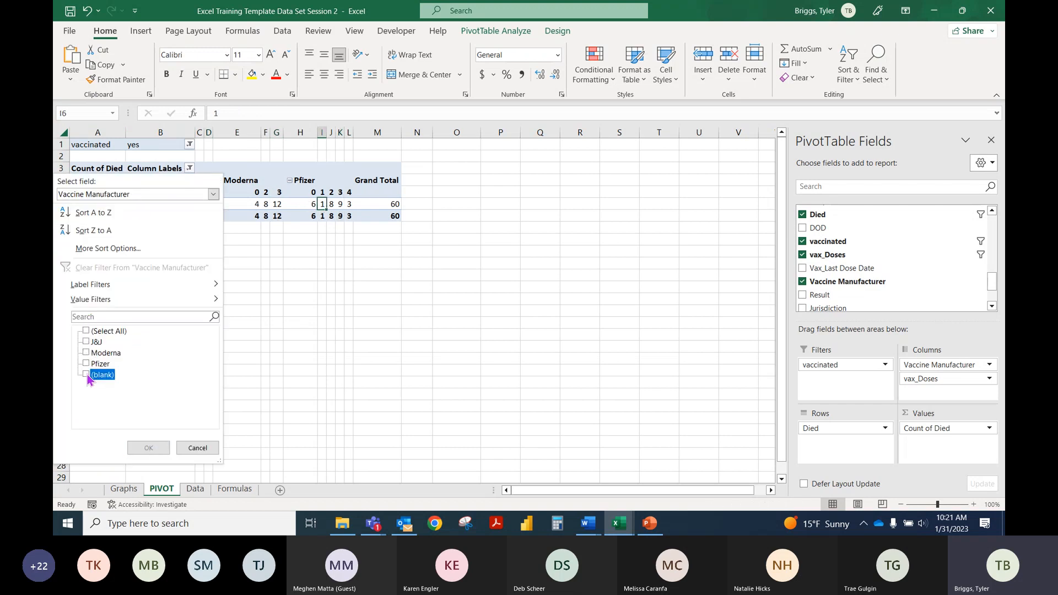
left_click(86, 331)
left_click(88, 374)
left_click(148, 448)
left_click(297, 251)
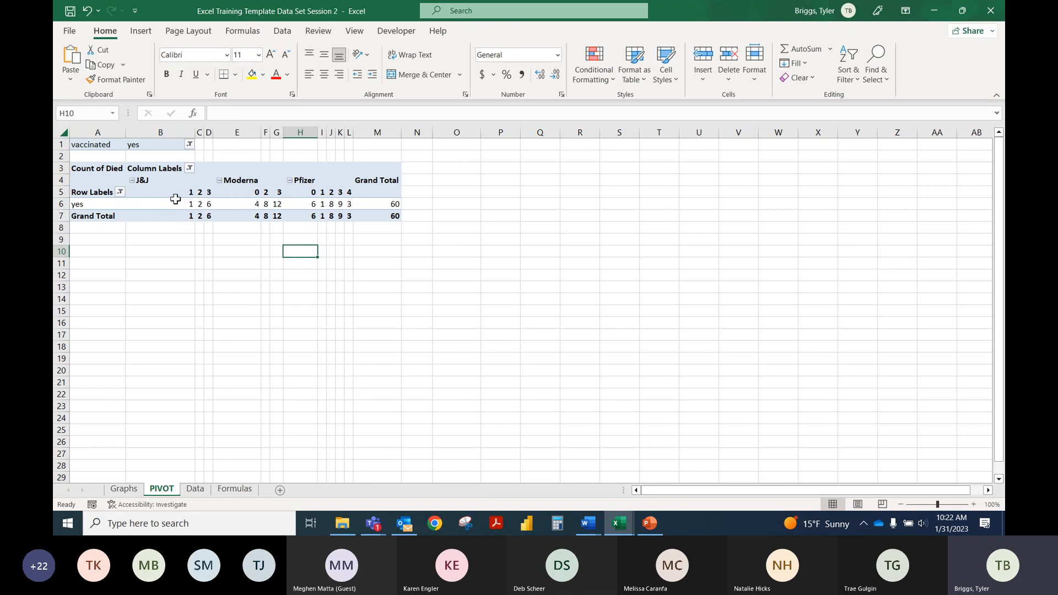
left_click_drag(176, 194, 206, 204)
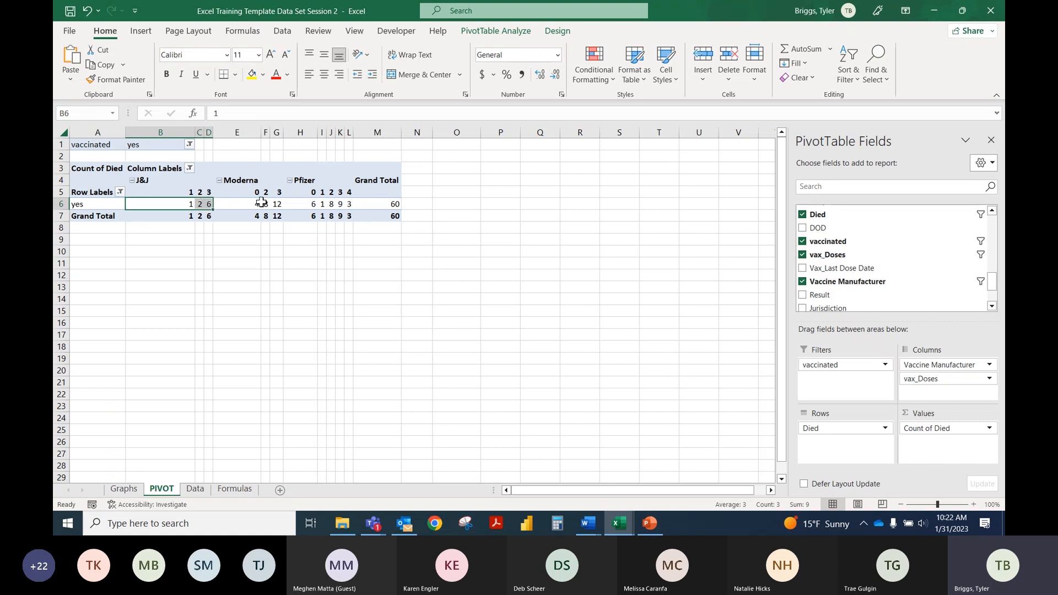
left_click_drag(265, 204, 274, 203)
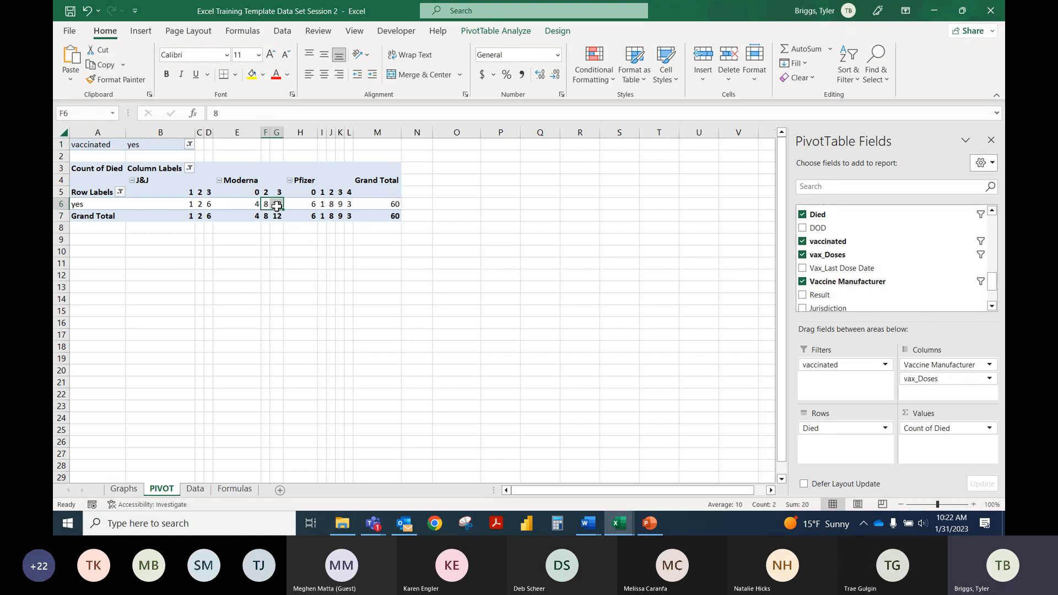
mouse_move(329, 216)
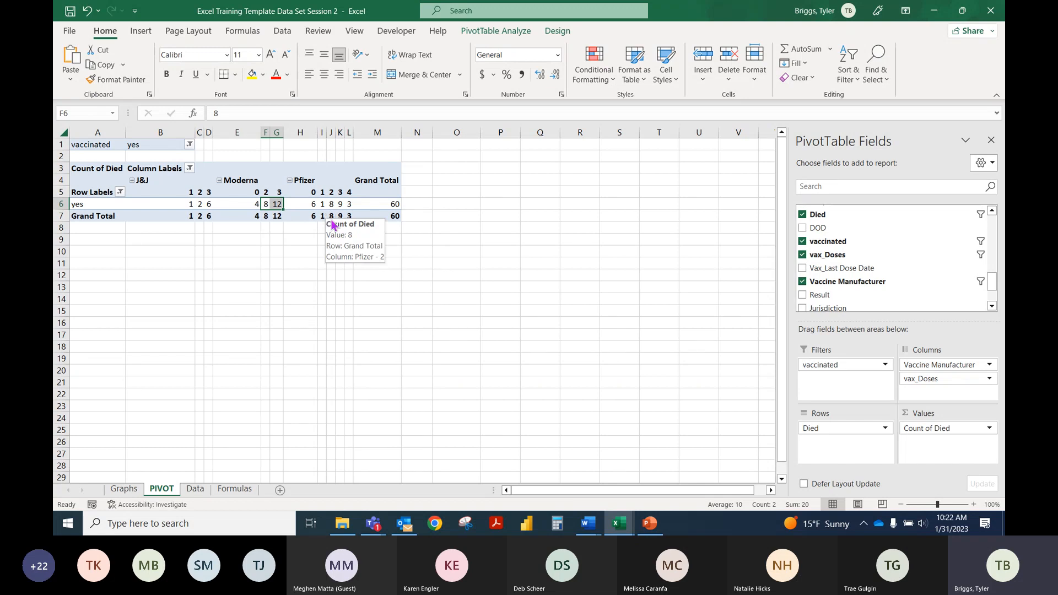
left_click(330, 205)
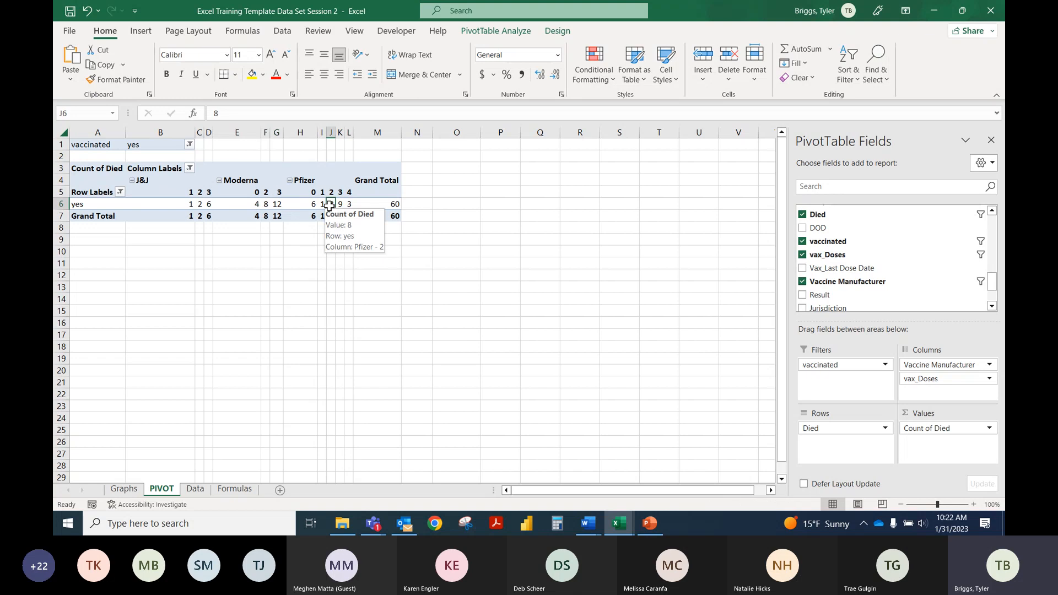
left_click_drag(329, 205, 355, 206)
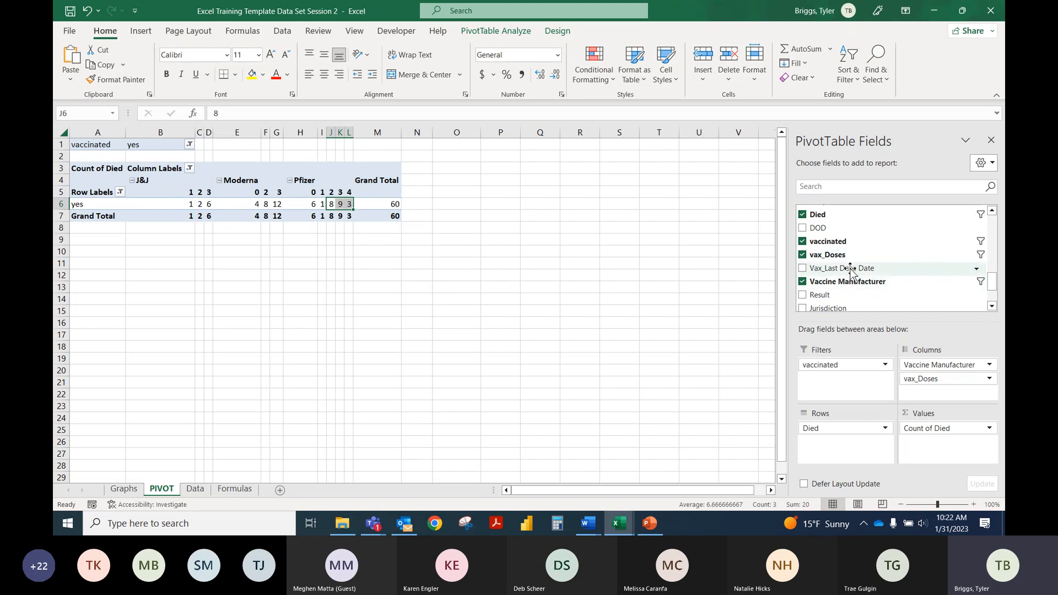
Step: Add Vax_Last Dose Date to the PivotTable rows beneath Died, and move Died from Rows to Filters
left_click_drag(851, 272, 841, 446)
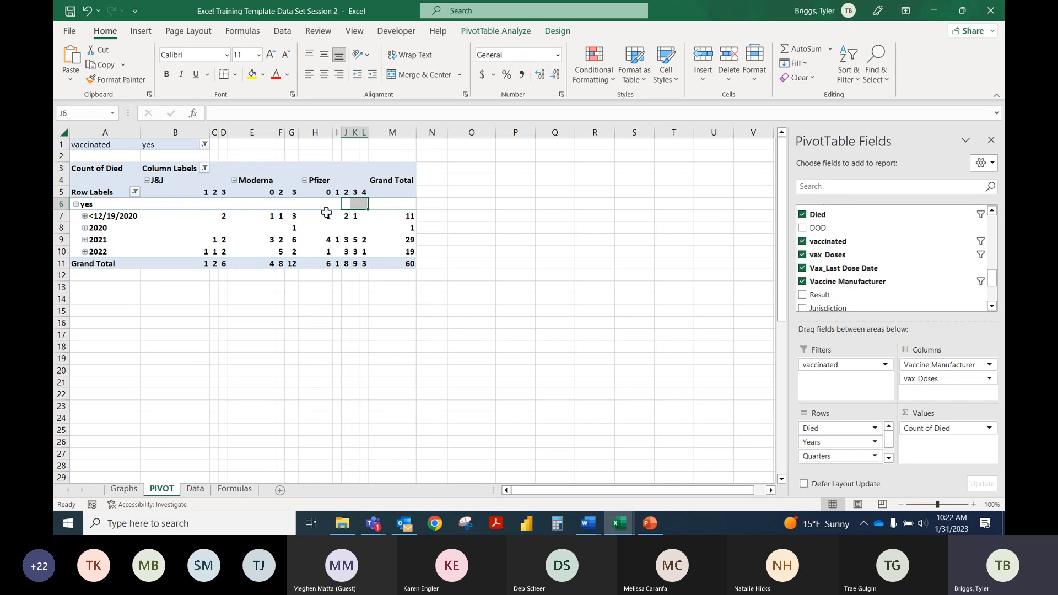
mouse_move(325, 210)
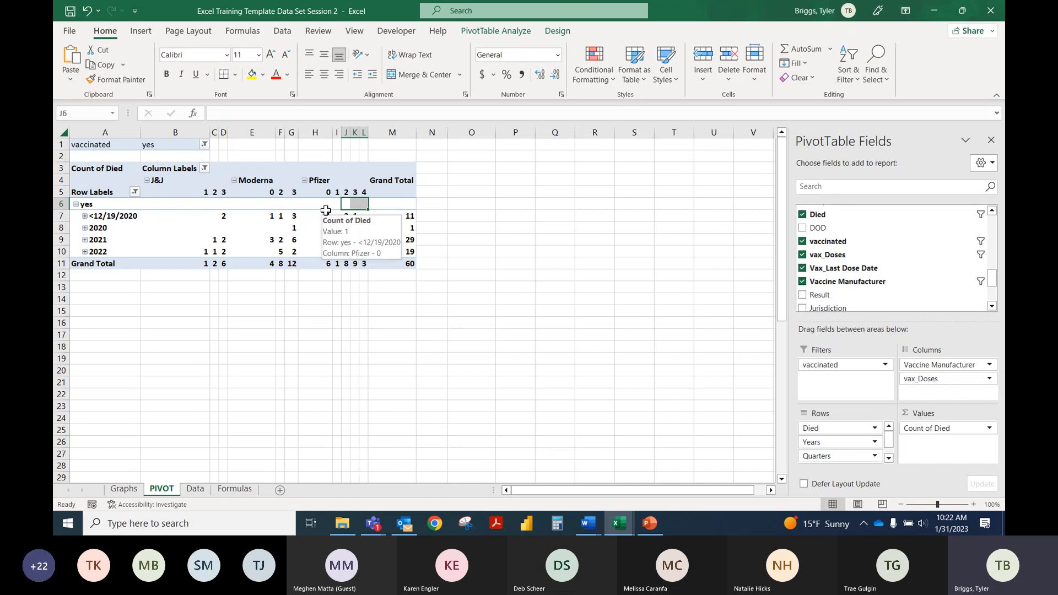
mouse_move(257, 214)
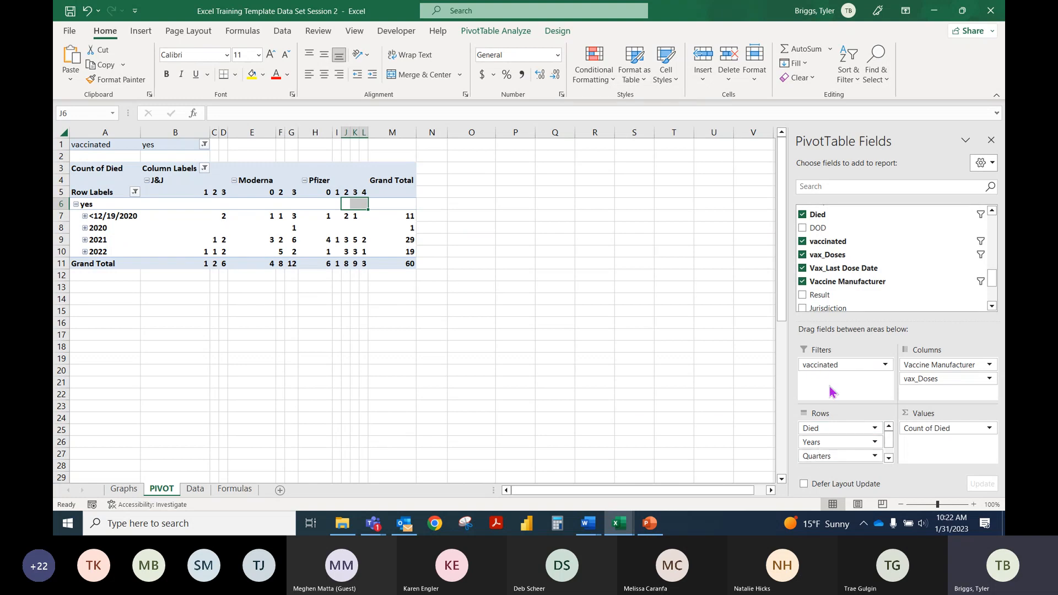
left_click_drag(836, 429, 844, 389)
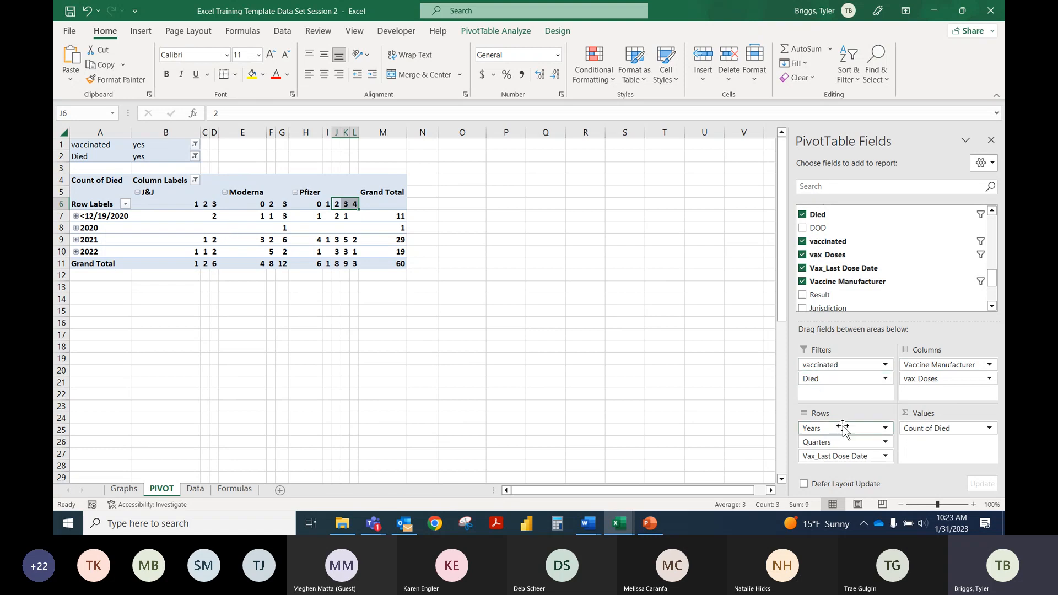
Step: Ungroup the last dose date rows from years and quarters into individual dates
right_click(95, 240)
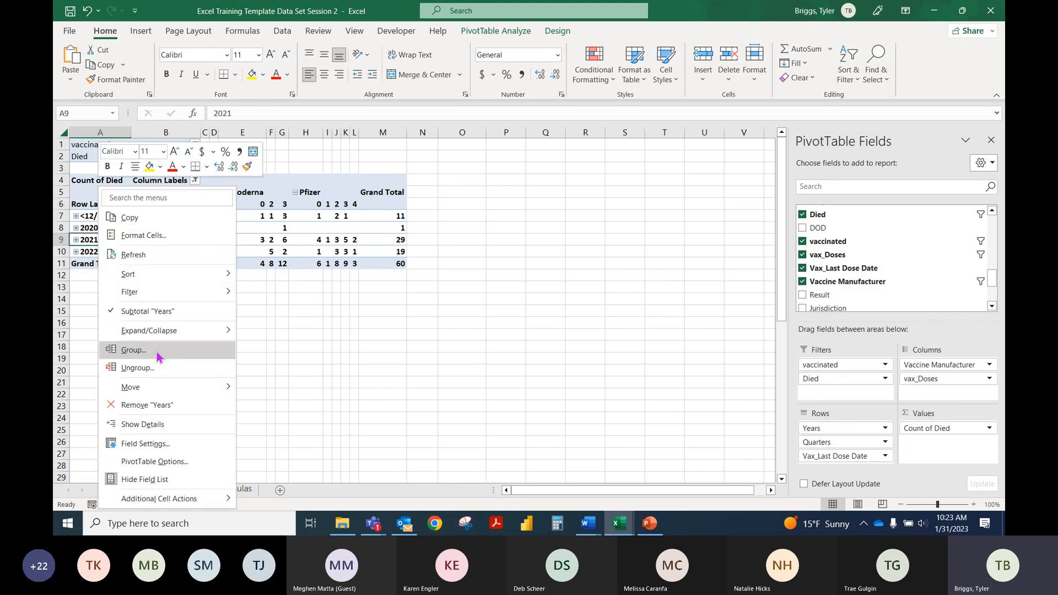
key("Escape")
scroll(884, 284, "down", 1)
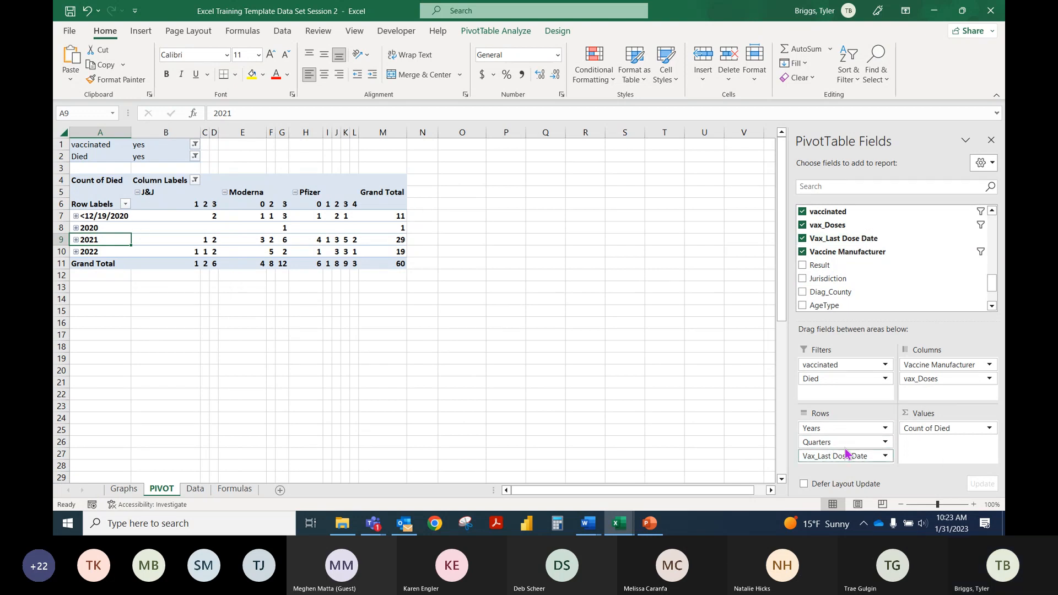
right_click(104, 229)
mouse_move(182, 330)
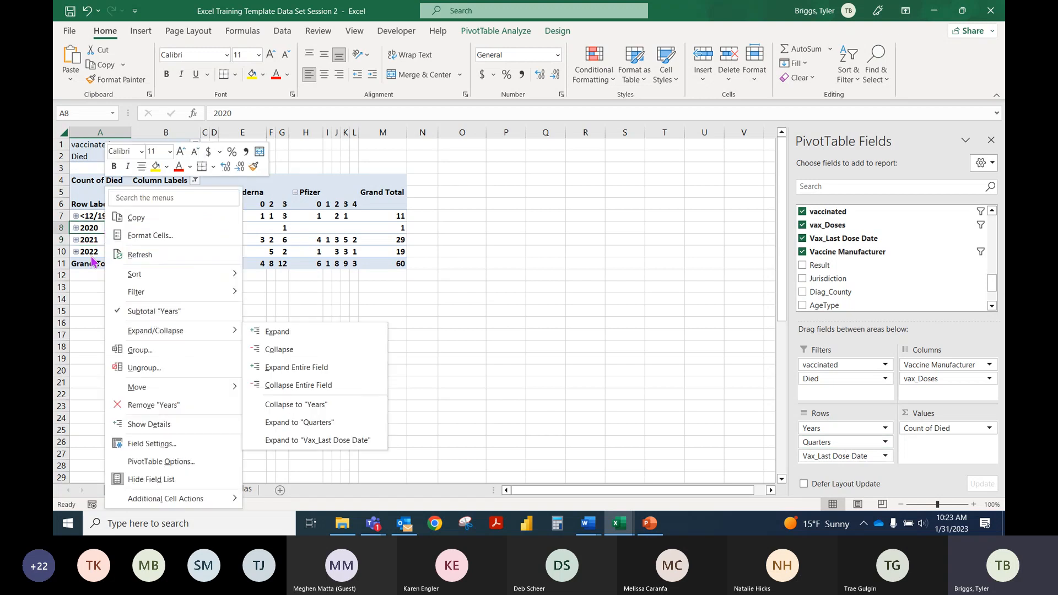
left_click(78, 287)
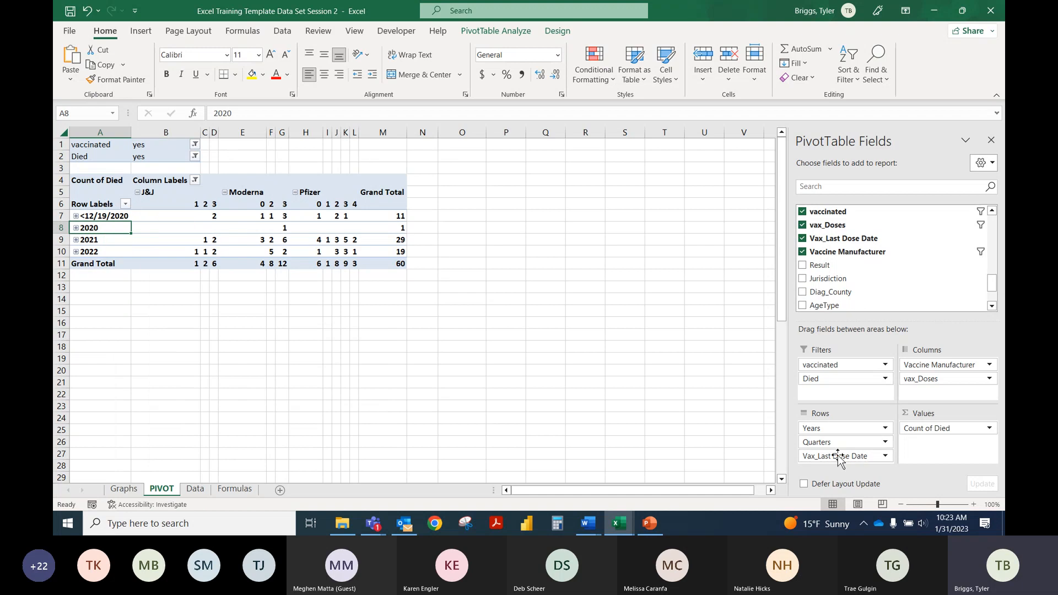
right_click(104, 231)
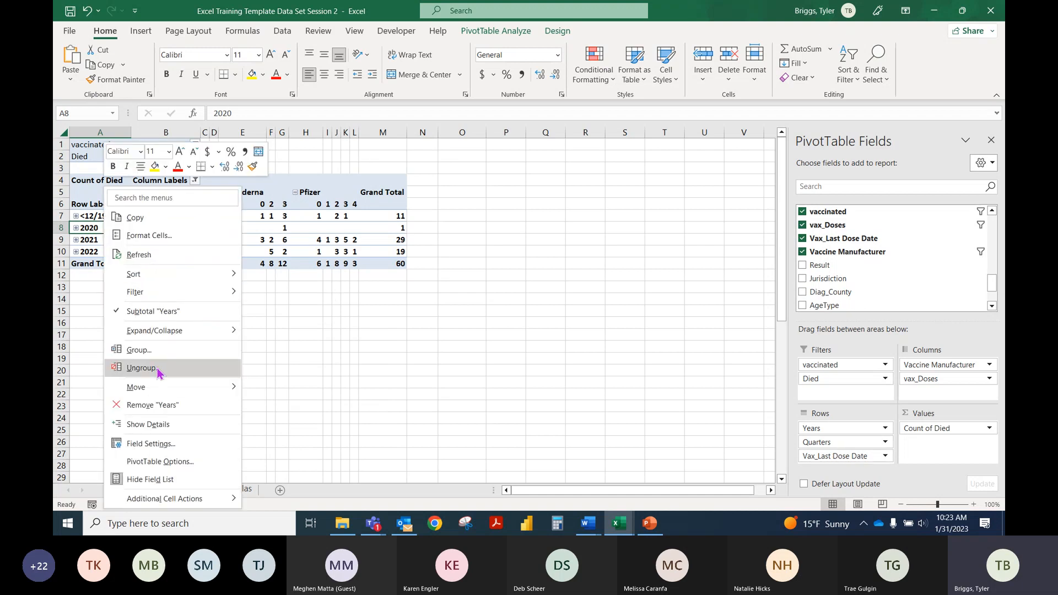
left_click(158, 372)
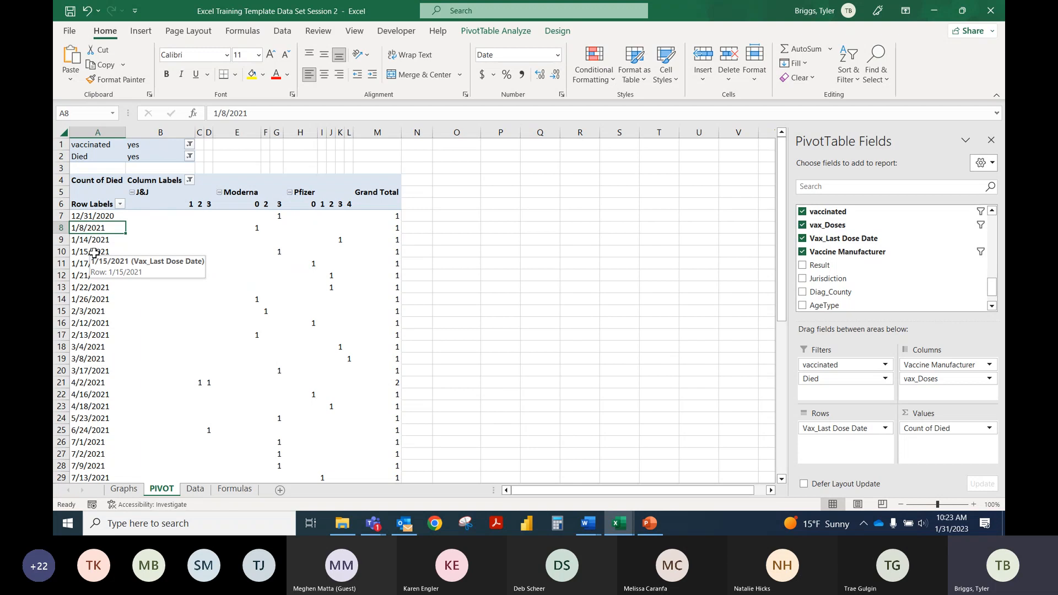
Step: Start grouping the last dose date rows and choose both Months and Years as the grouping intervals
right_click(94, 253)
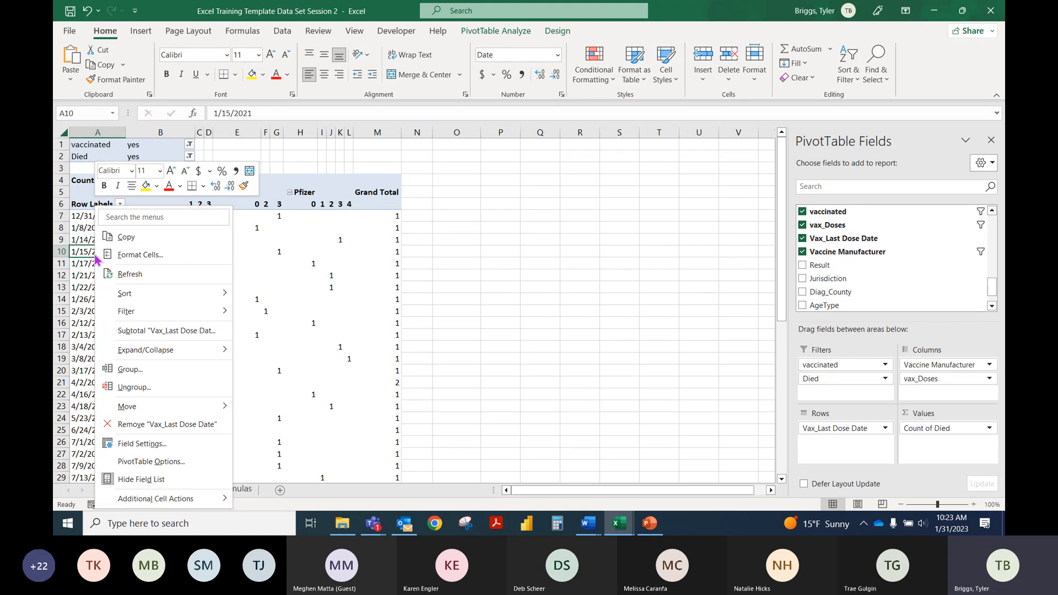
left_click(94, 250)
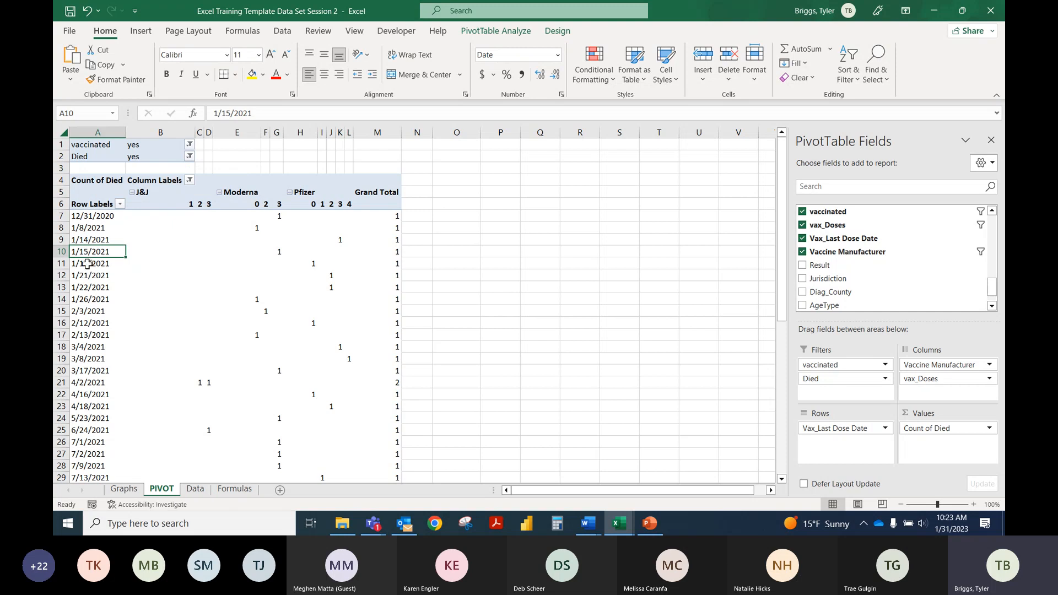
right_click(88, 264)
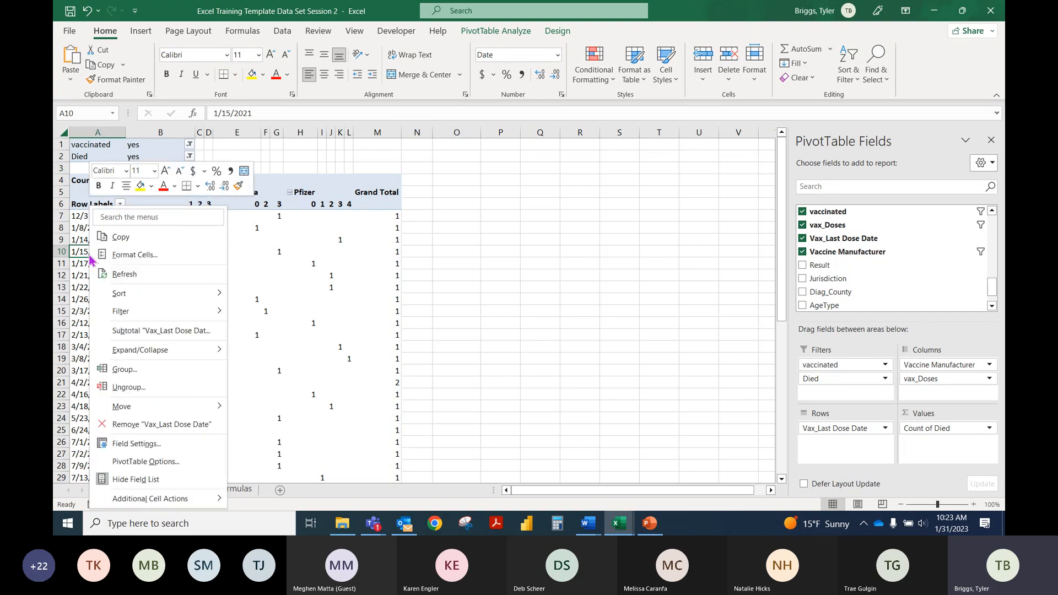
left_click(133, 370)
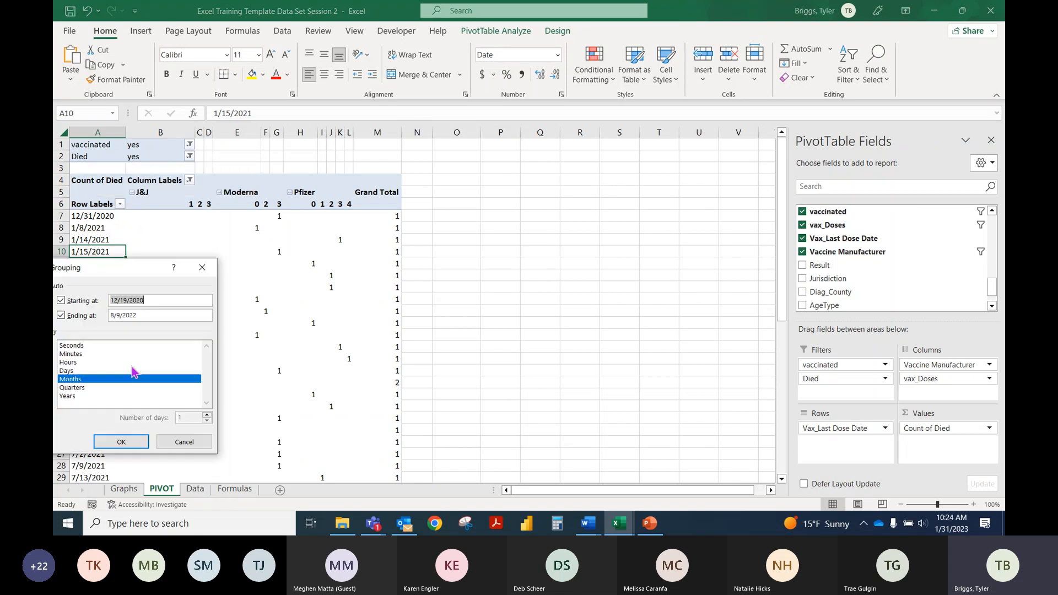
left_click_drag(139, 270, 432, 235)
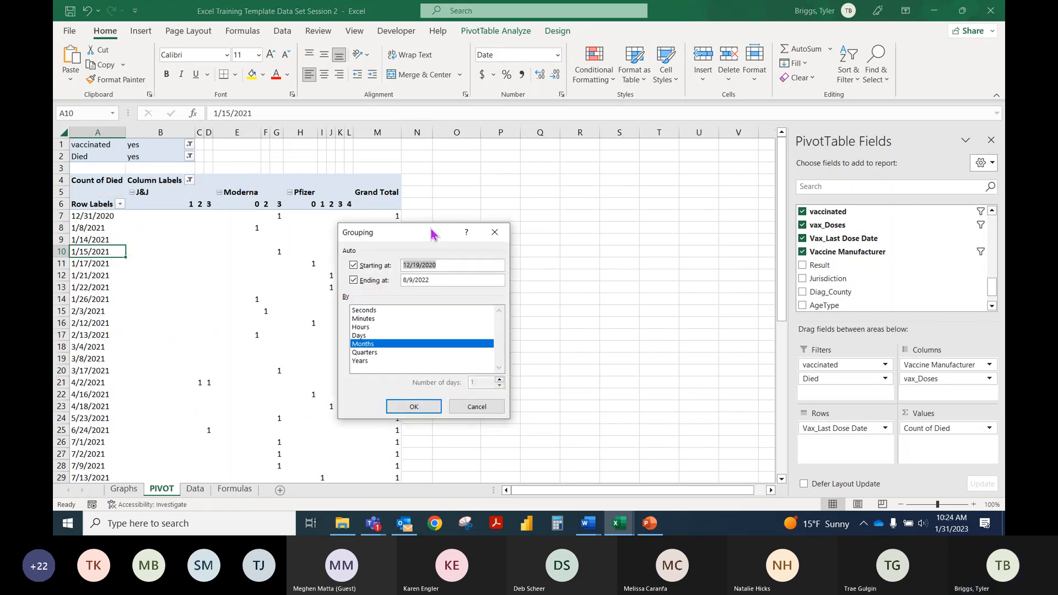
left_click(367, 346)
left_click(367, 346)
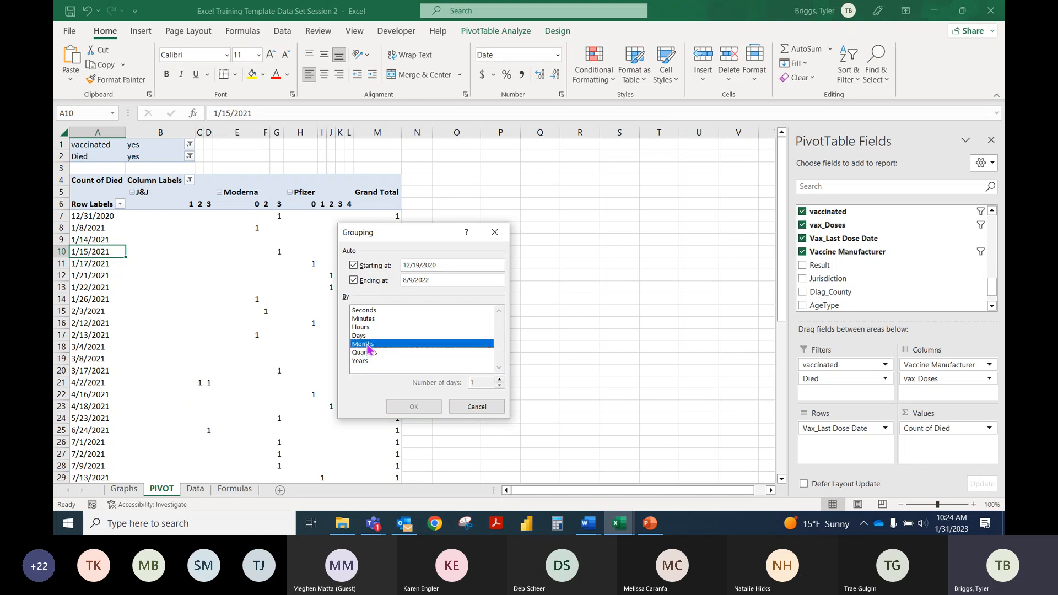
left_click(366, 361)
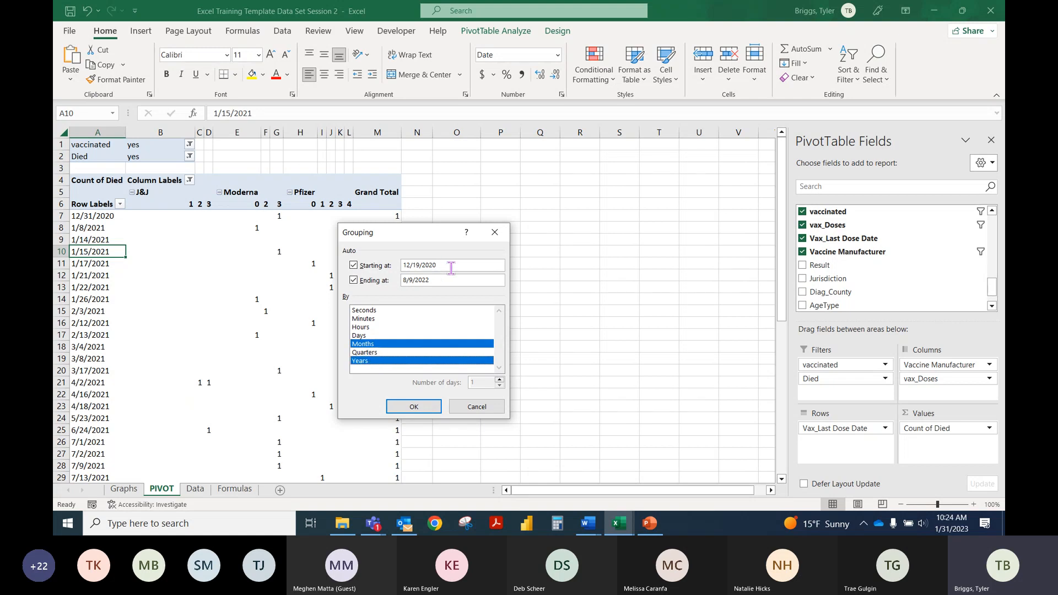
Step: Set the grouping's starting date to 5/1/2022 and apply the grouping to the last dose dates
left_click(354, 266)
left_click(355, 266)
left_click_drag(439, 265, 353, 269)
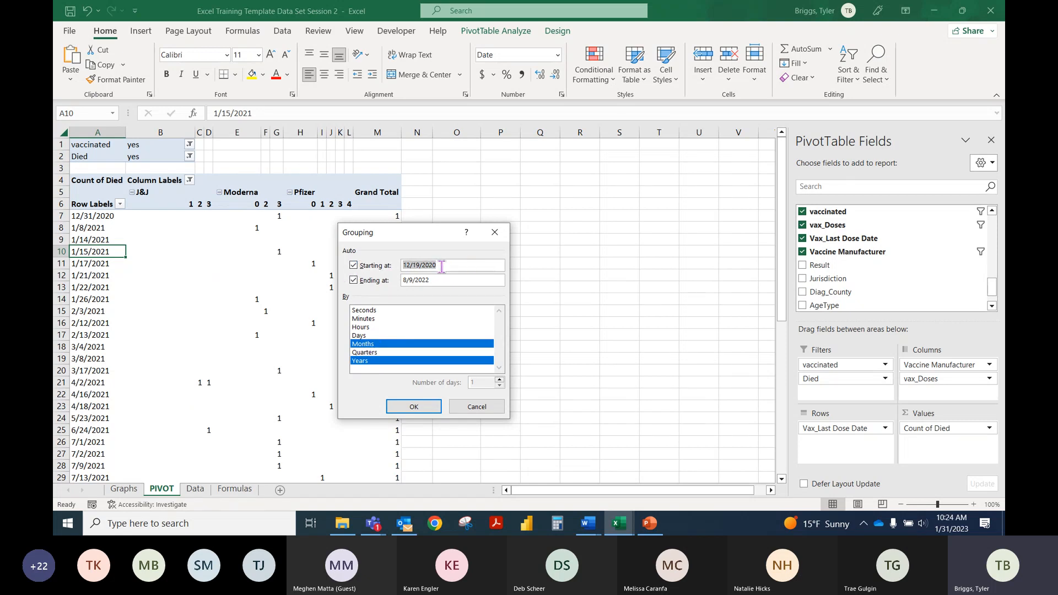
type("5/1")
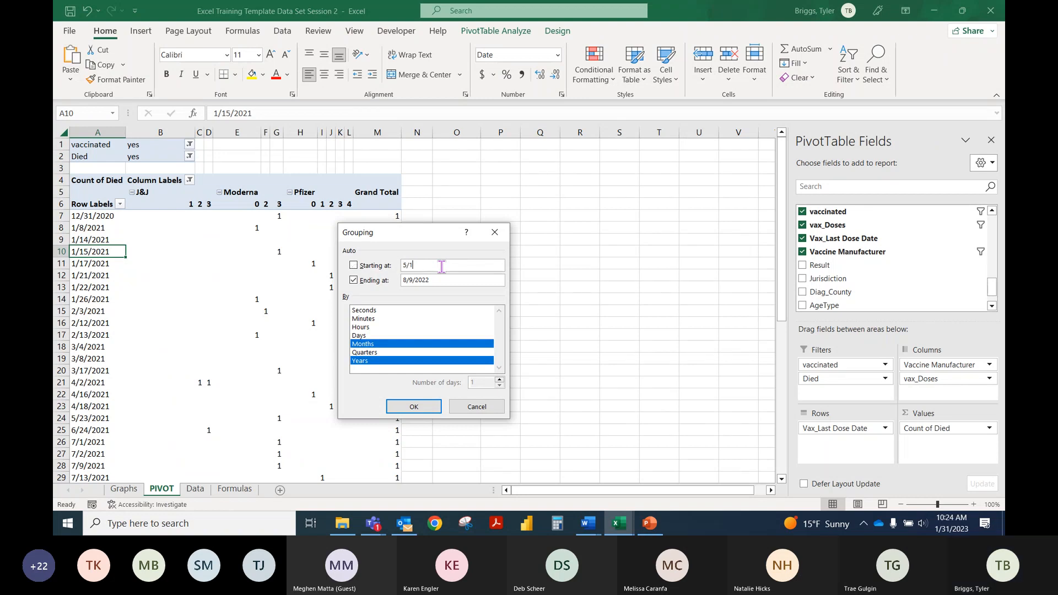
type("/2022")
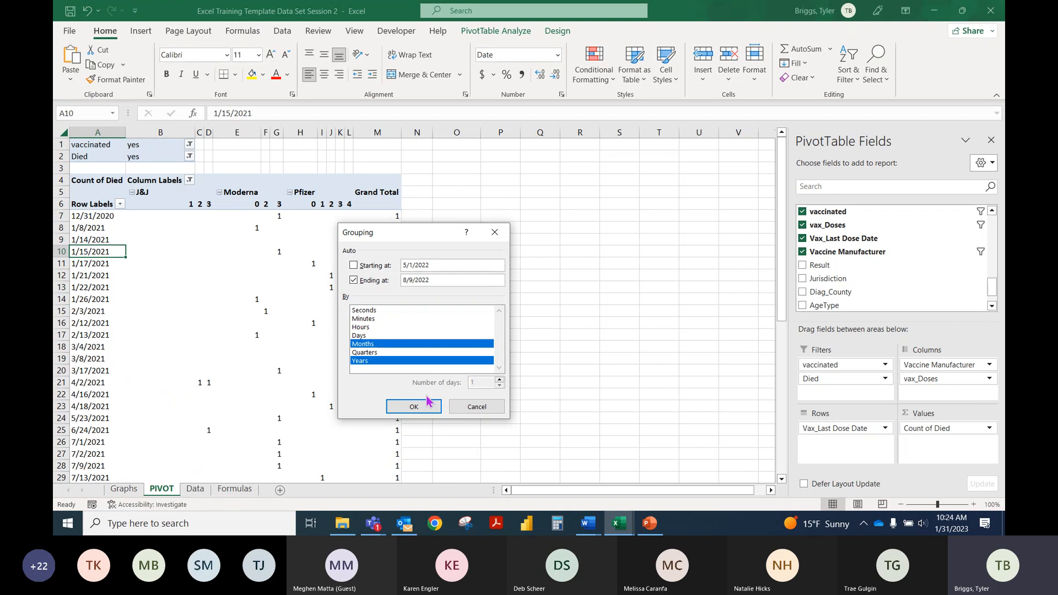
left_click(414, 407)
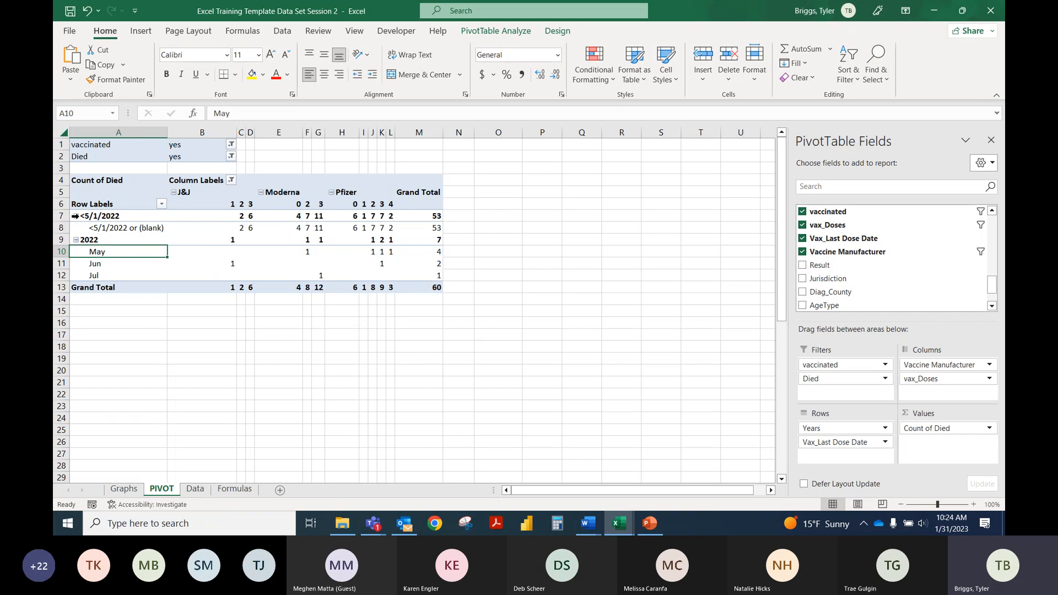
Step: Collapse the <5/1/2022 row group and exclude it from the PivotTable using the Years row label filter
left_click(76, 216)
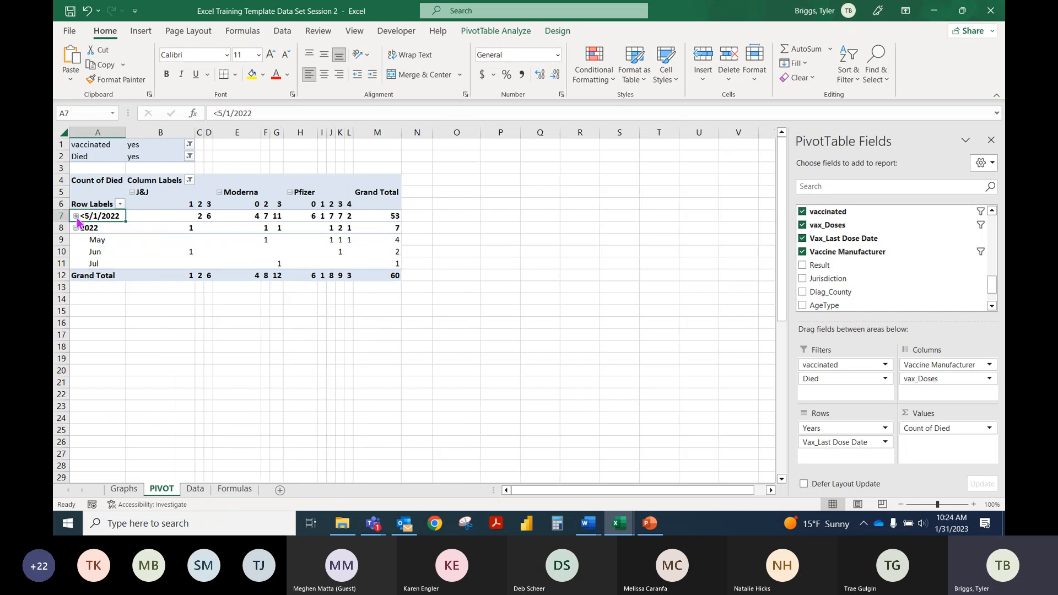
left_click(119, 204)
left_click(86, 377)
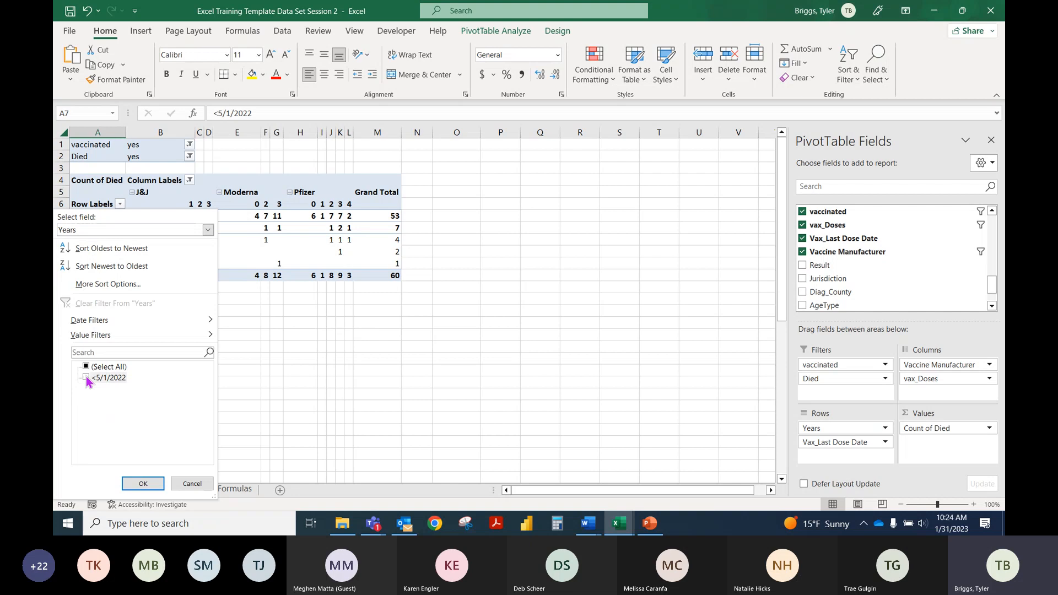
left_click(143, 483)
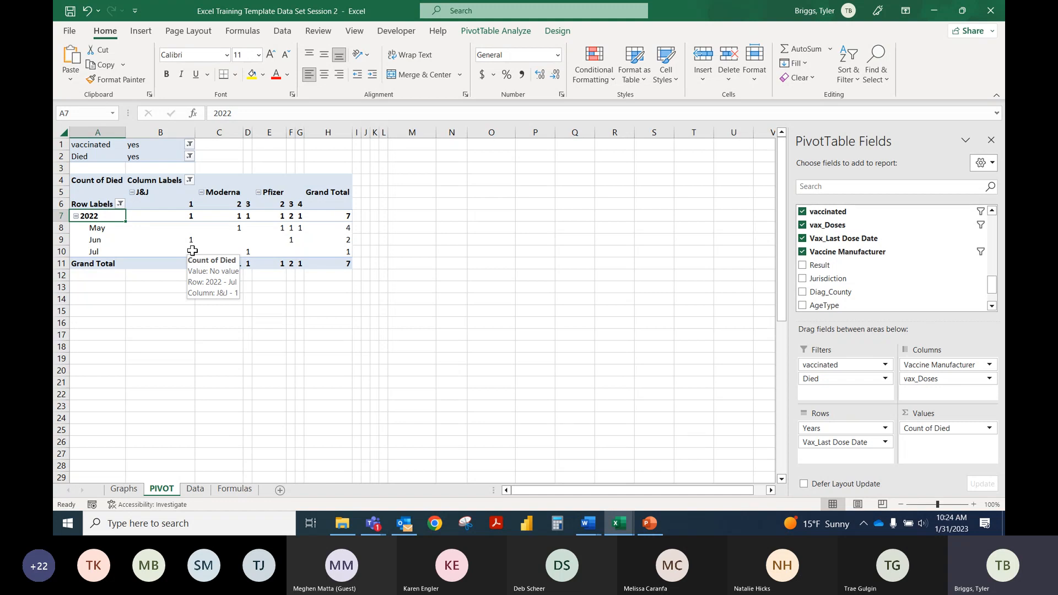
left_click(162, 224)
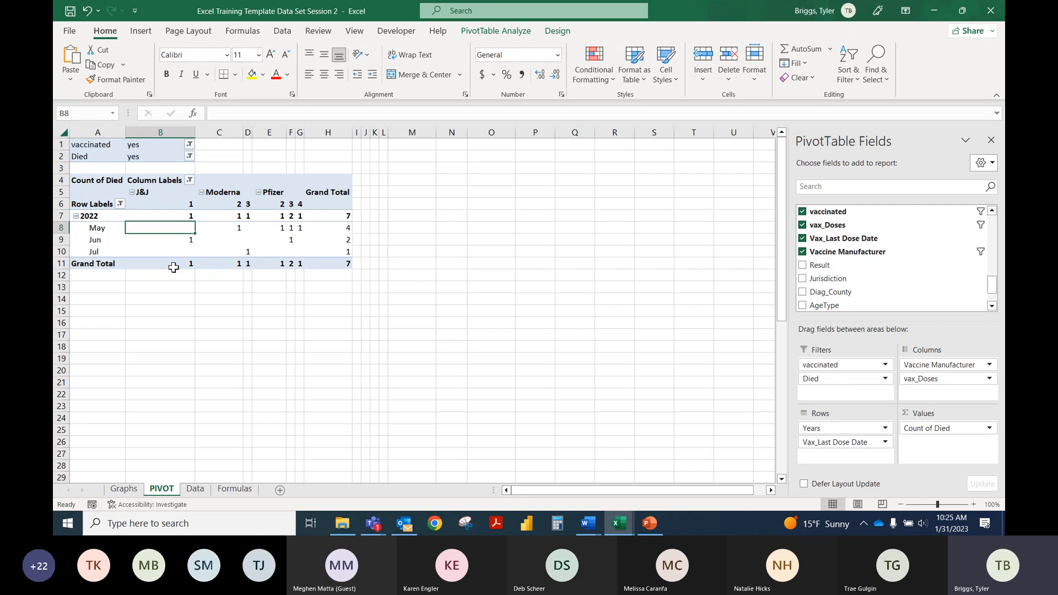
left_click(189, 192)
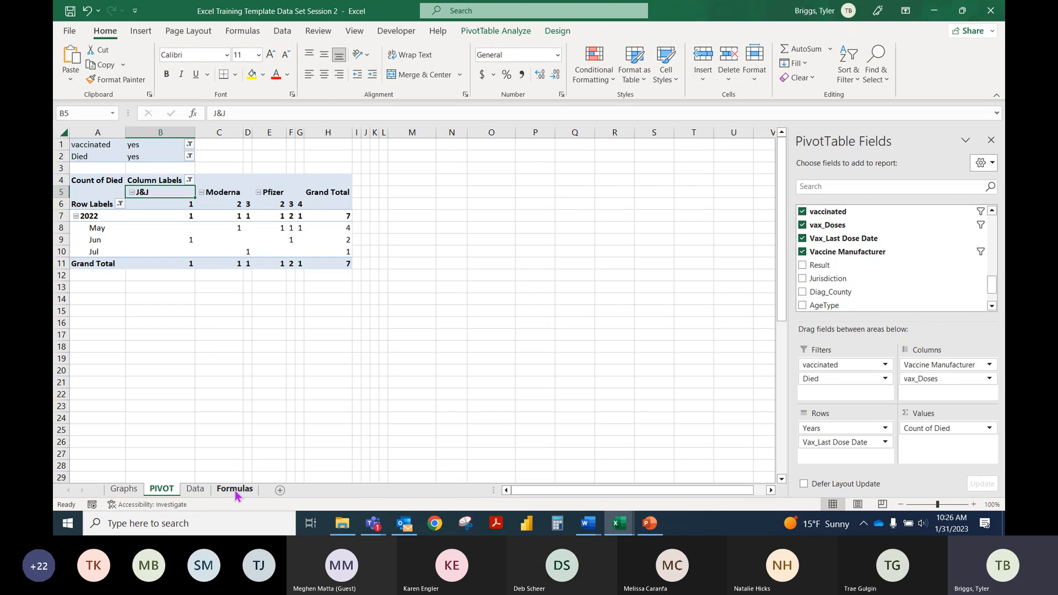
Step: Switch to the PowerPoint training presentation and show the "Formulas!" slide
left_click(649, 523)
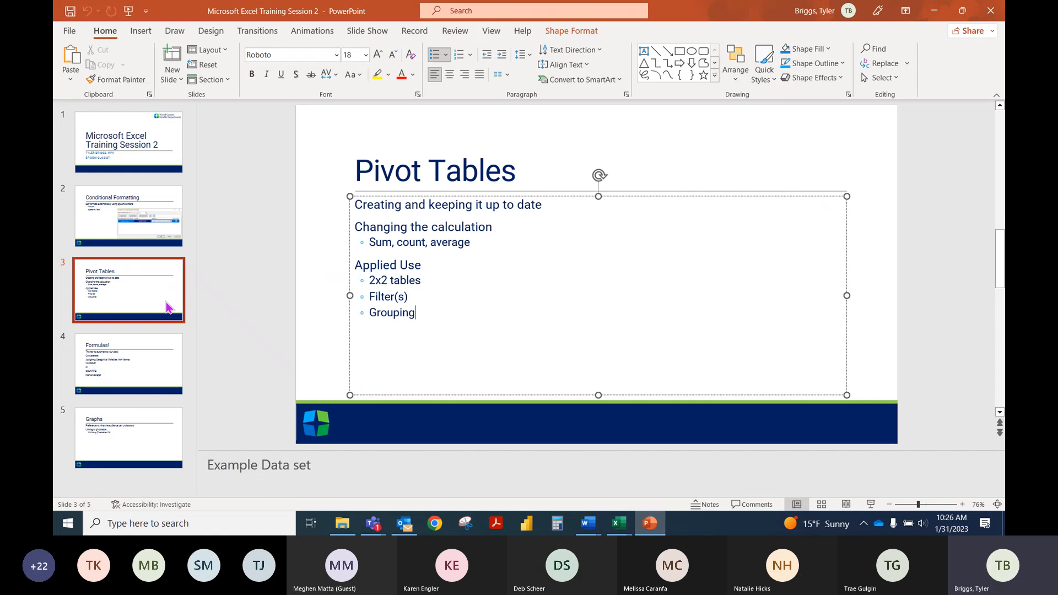
left_click(132, 368)
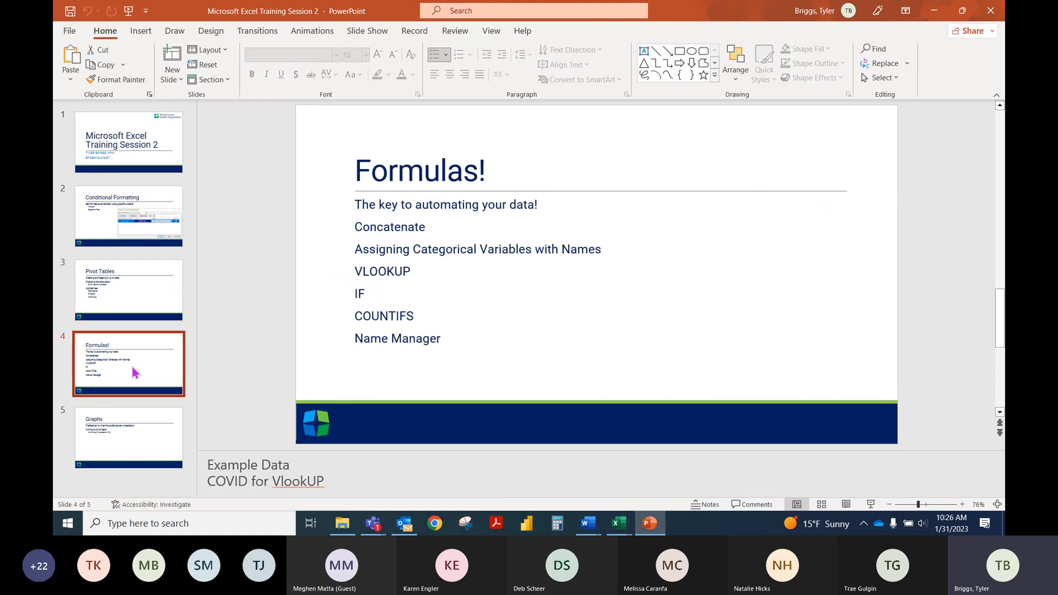
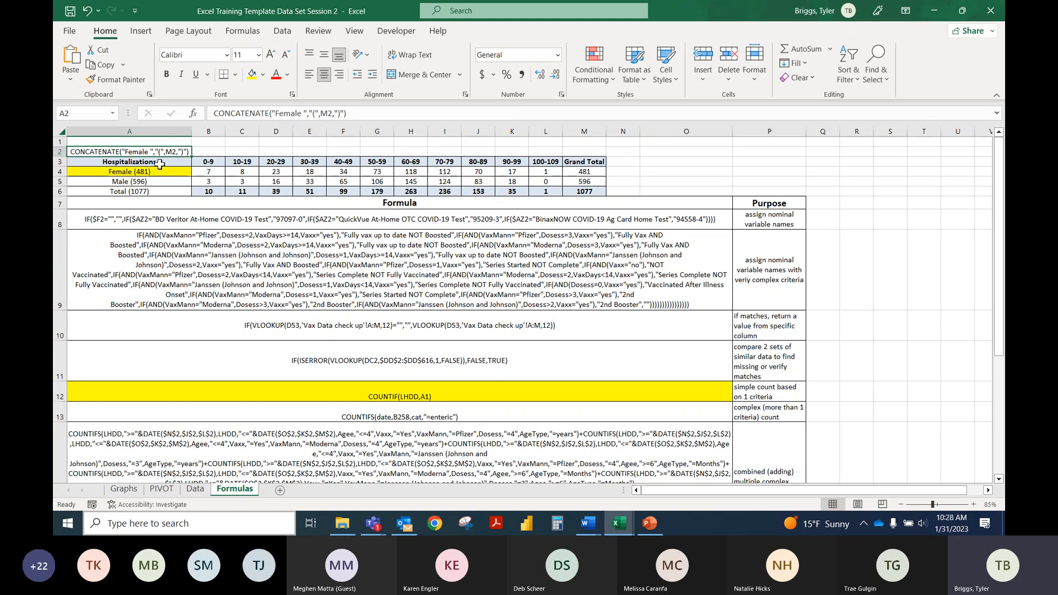
Step: Examine the CONCATENATE formulas behind the Female, Male and Total labels and the age-group counts in the Hospitalizations table
left_click(158, 162)
left_click_drag(158, 163, 585, 193)
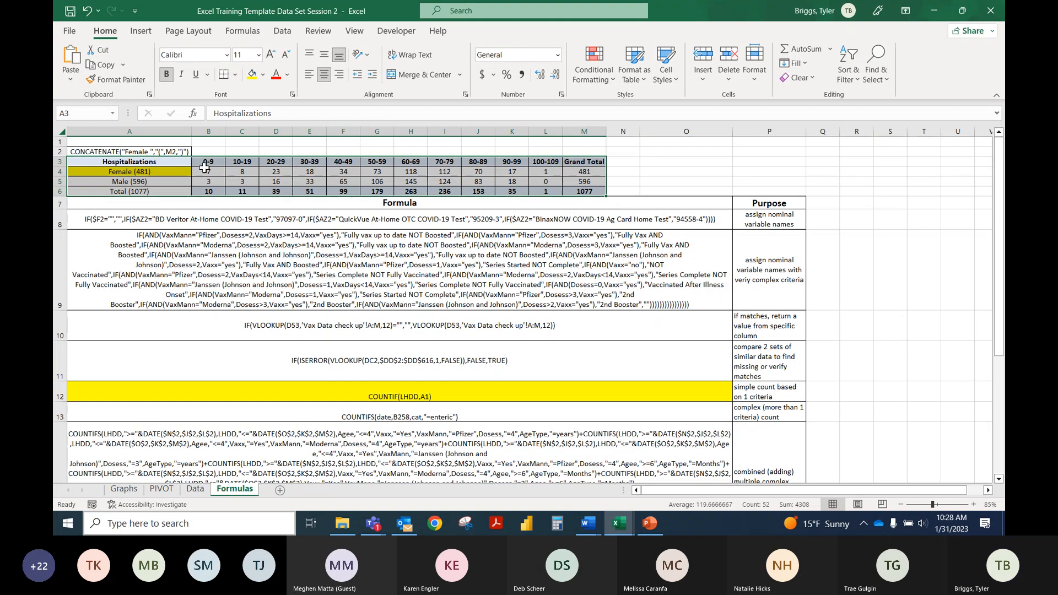
left_click(208, 171)
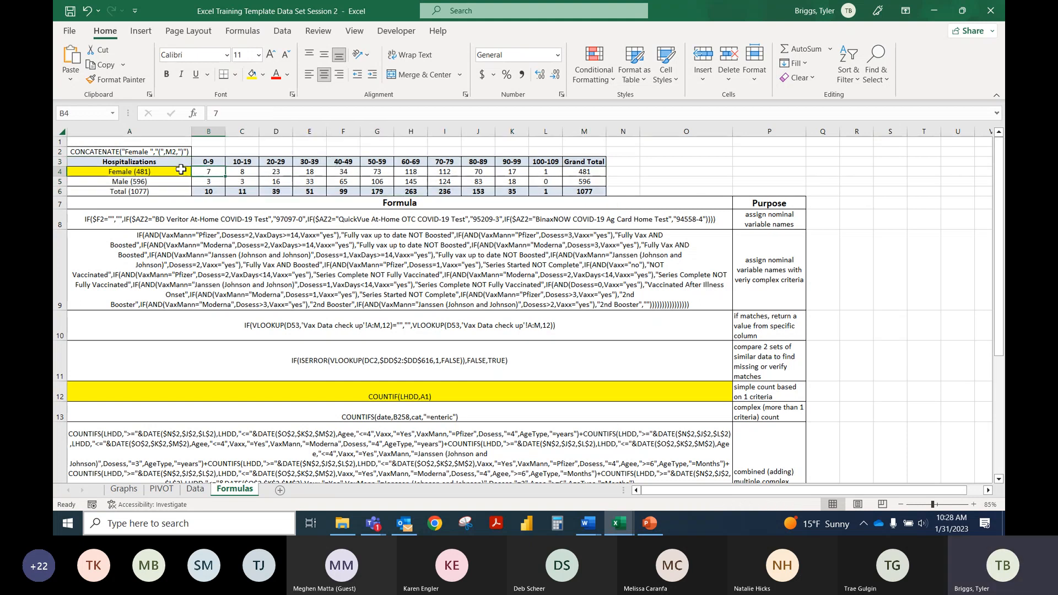
left_click(176, 171)
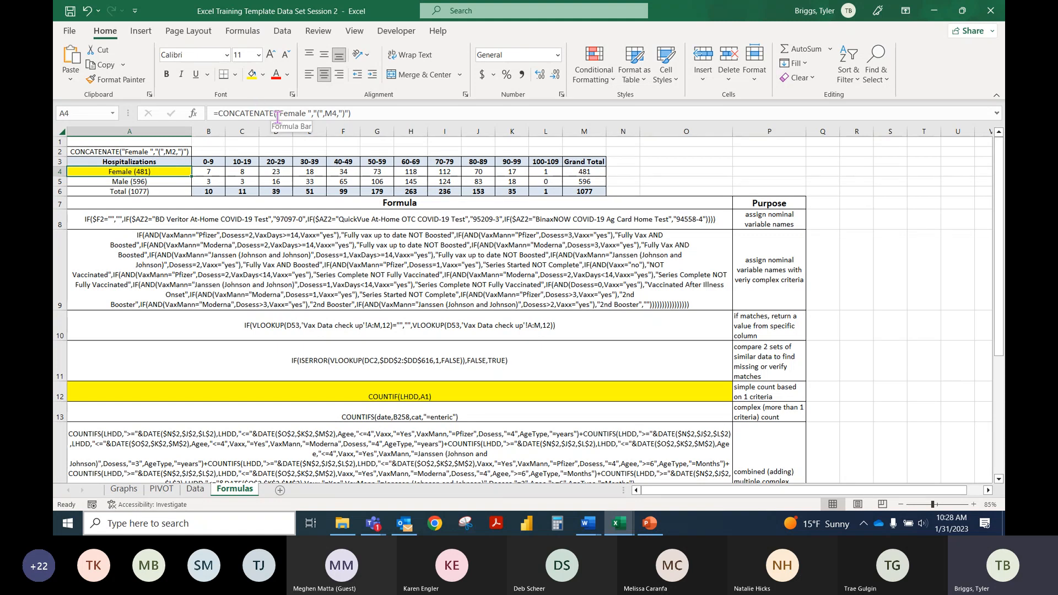
left_click(162, 181)
left_click(161, 190)
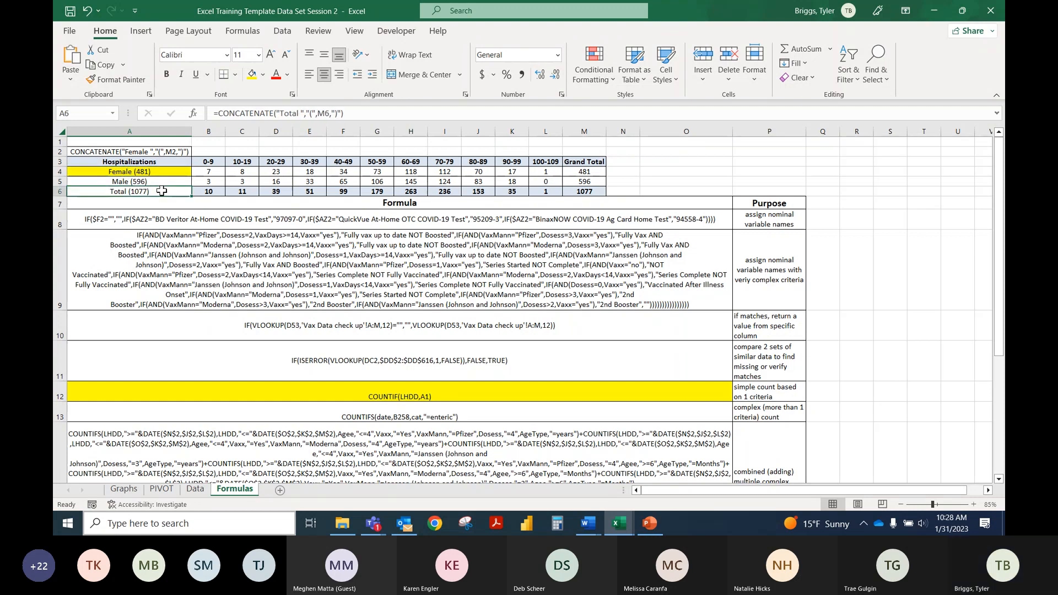
left_click(146, 173)
left_click(148, 182)
left_click(148, 191)
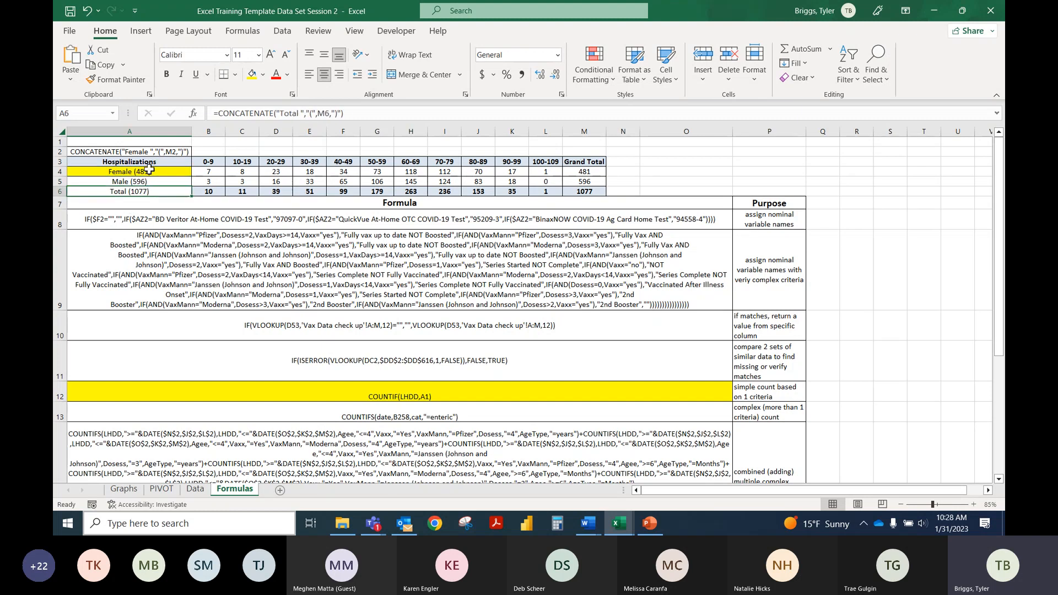
left_click(148, 172)
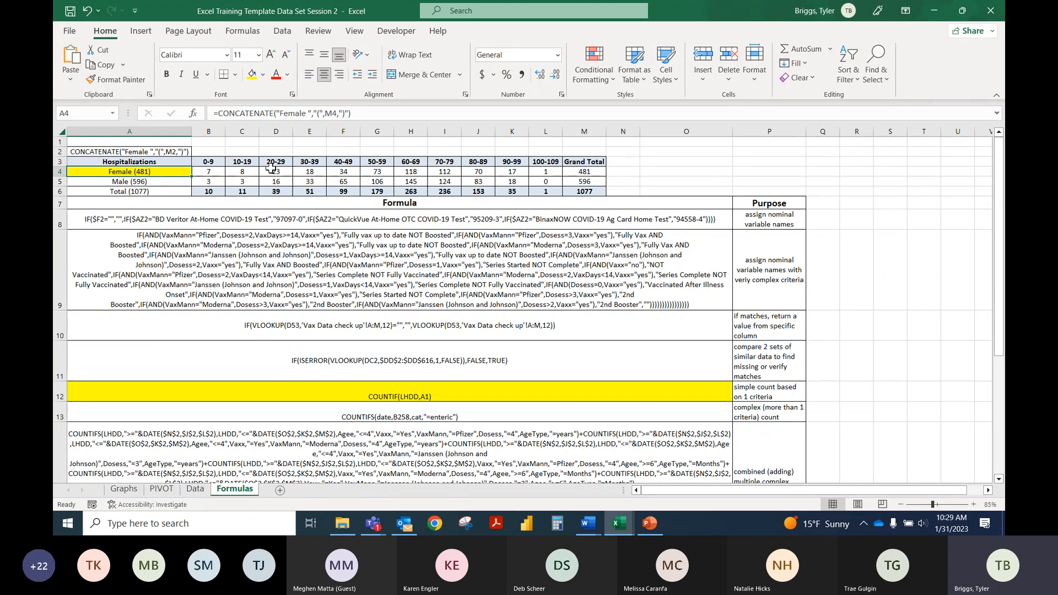
left_click(213, 172)
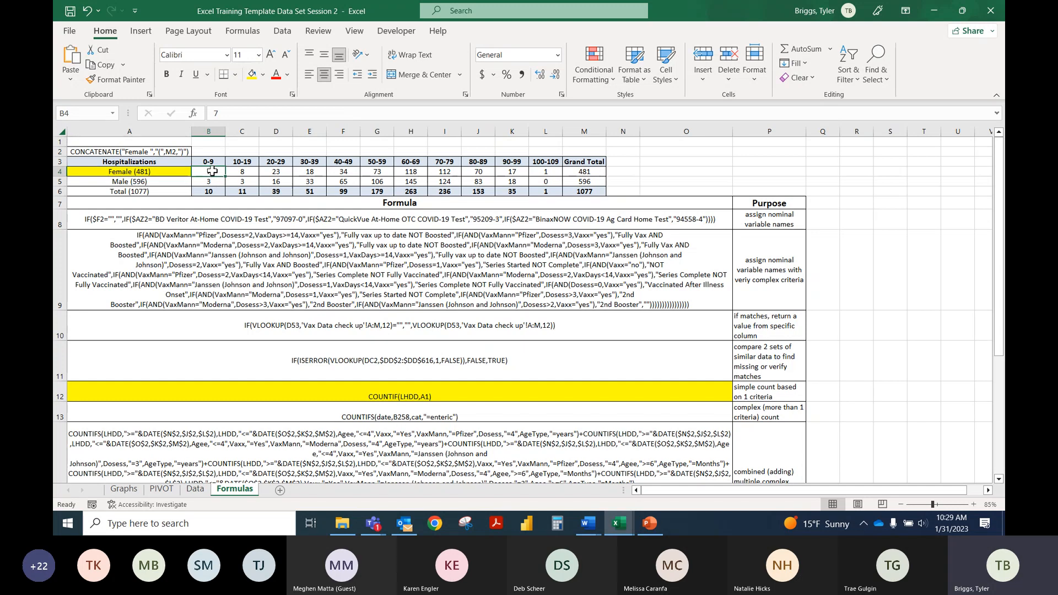
left_click_drag(215, 172, 552, 174)
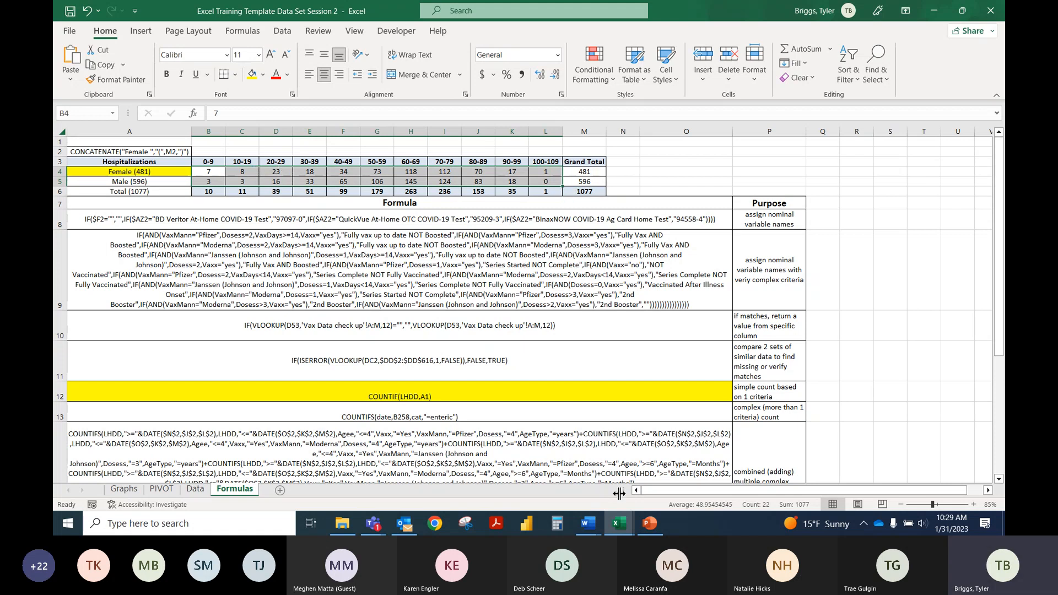
Step: Switch to the Regional Training Example workbook and examine the COVID cases chart legend and its source formulas on the All Time Graphs sheet
mouse_move(618, 524)
left_click(728, 462)
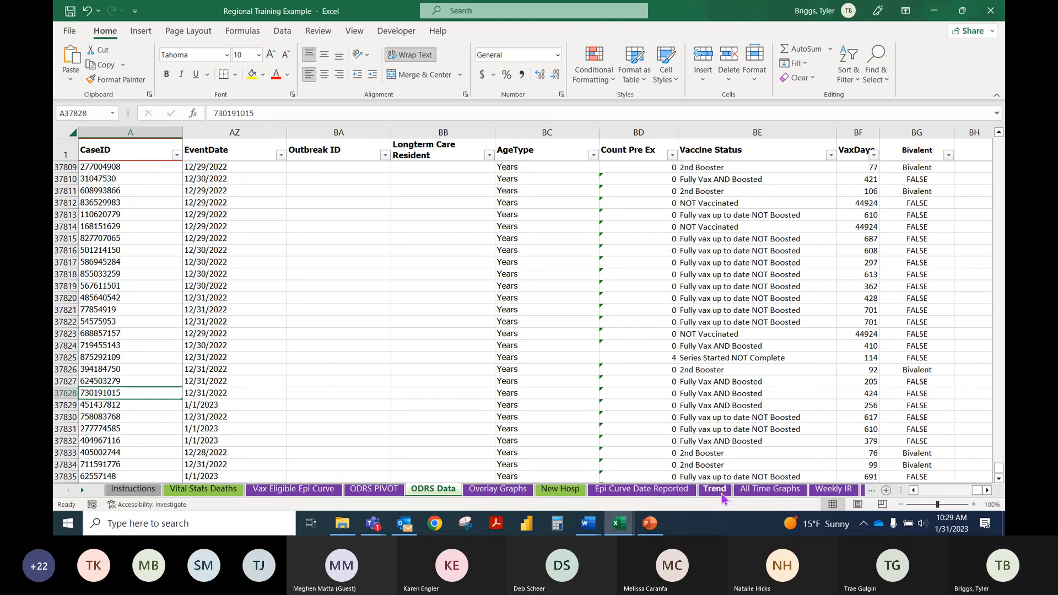
left_click(763, 489)
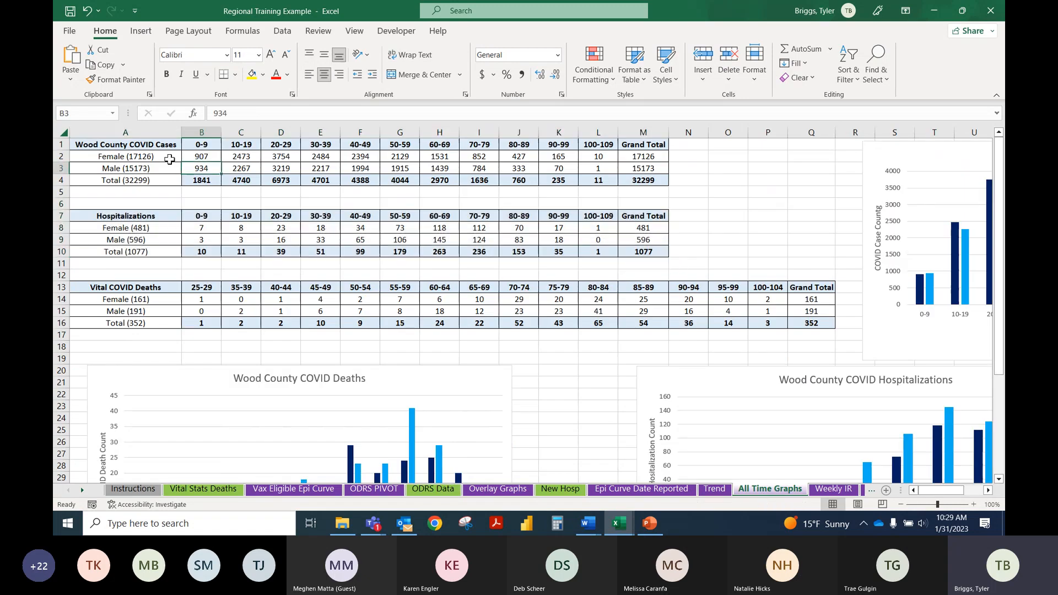
left_click(169, 159)
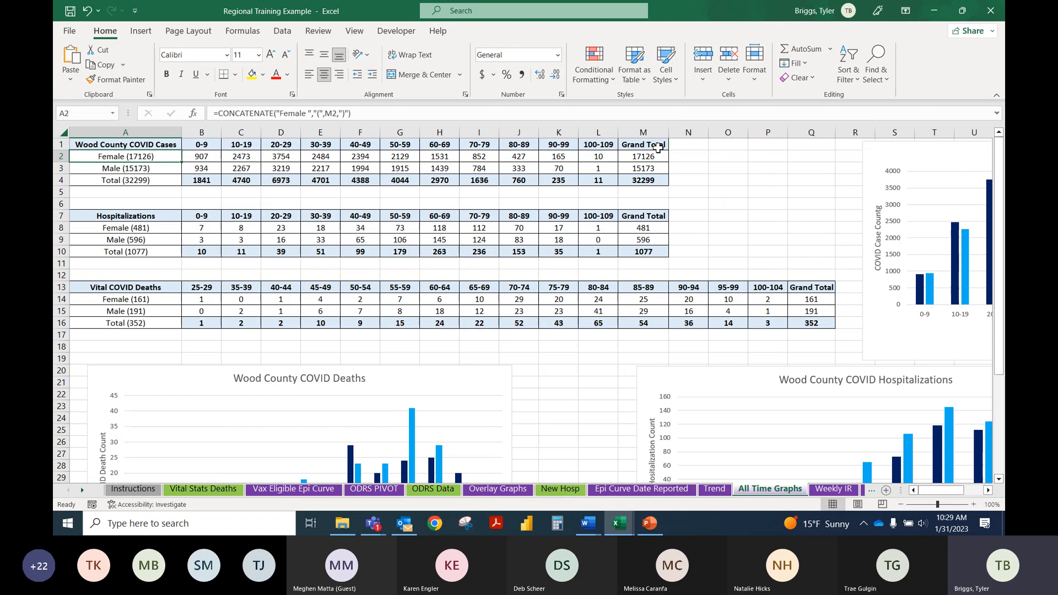
left_click(899, 181)
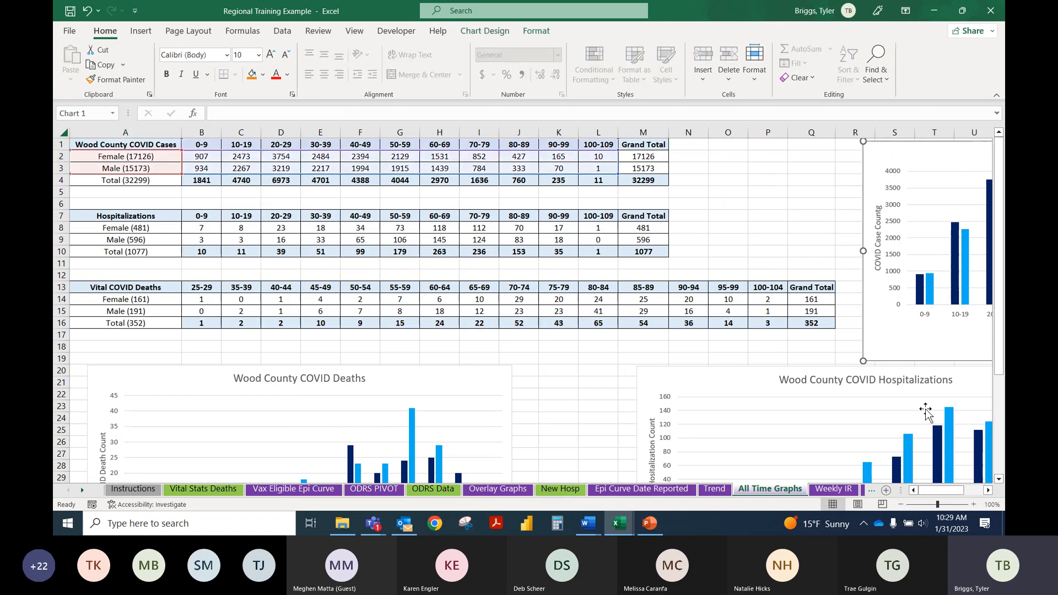
left_click_drag(935, 490, 980, 492)
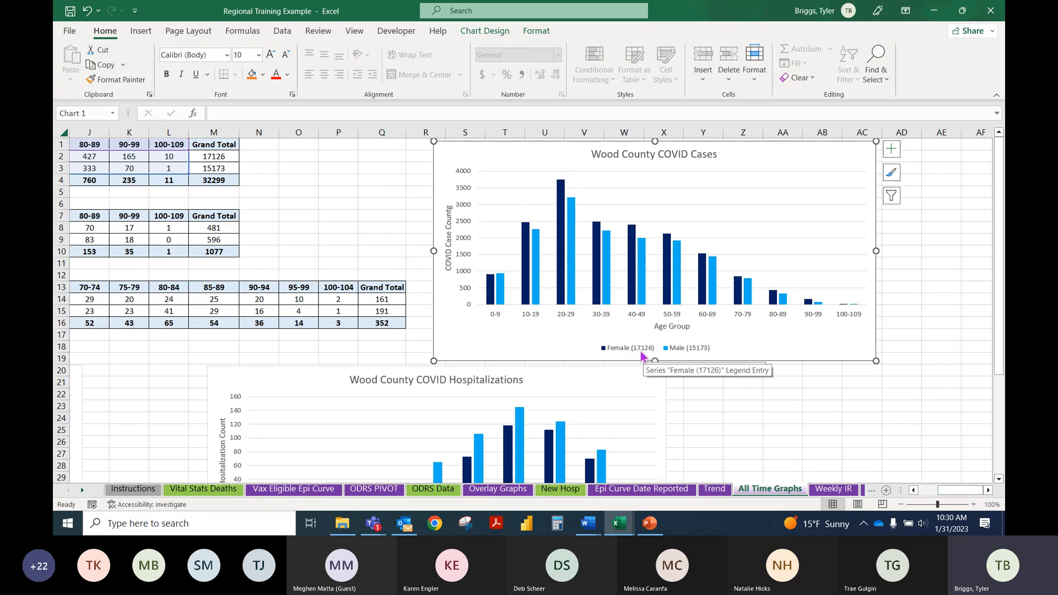
left_click_drag(973, 490, 909, 490)
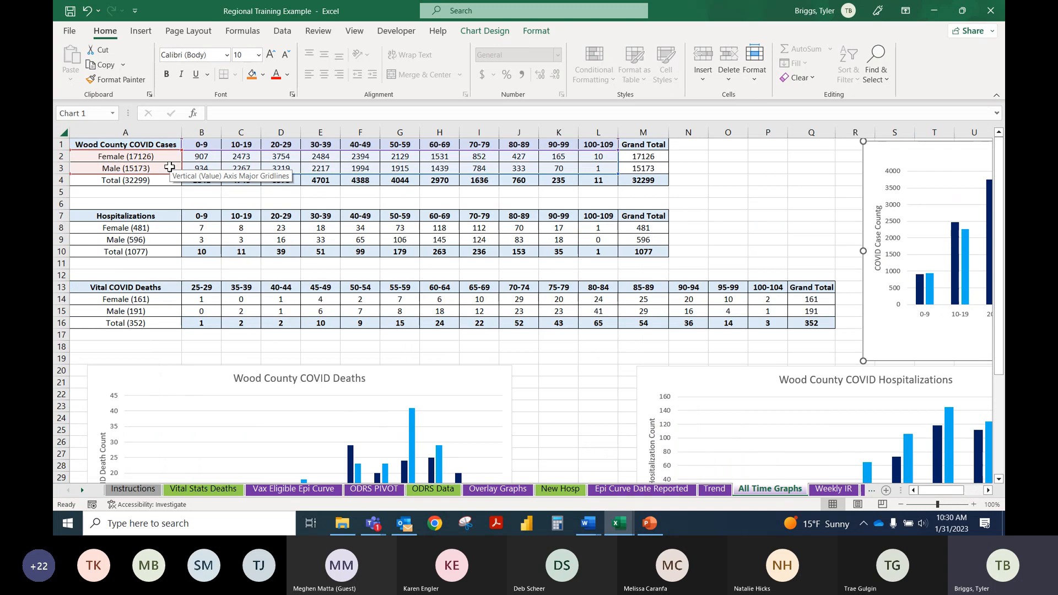
left_click(141, 157)
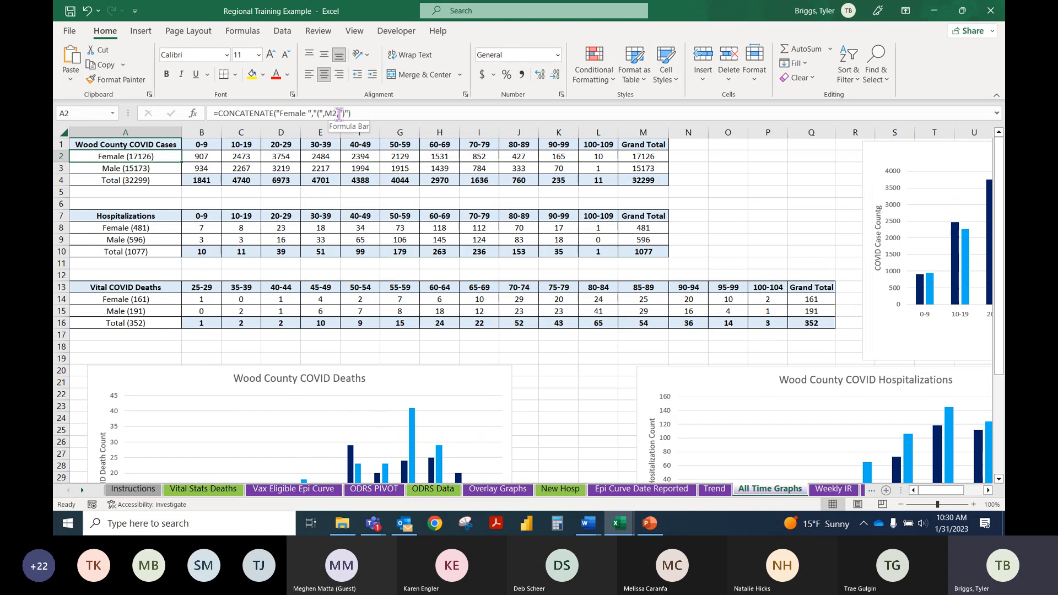
left_click(645, 158)
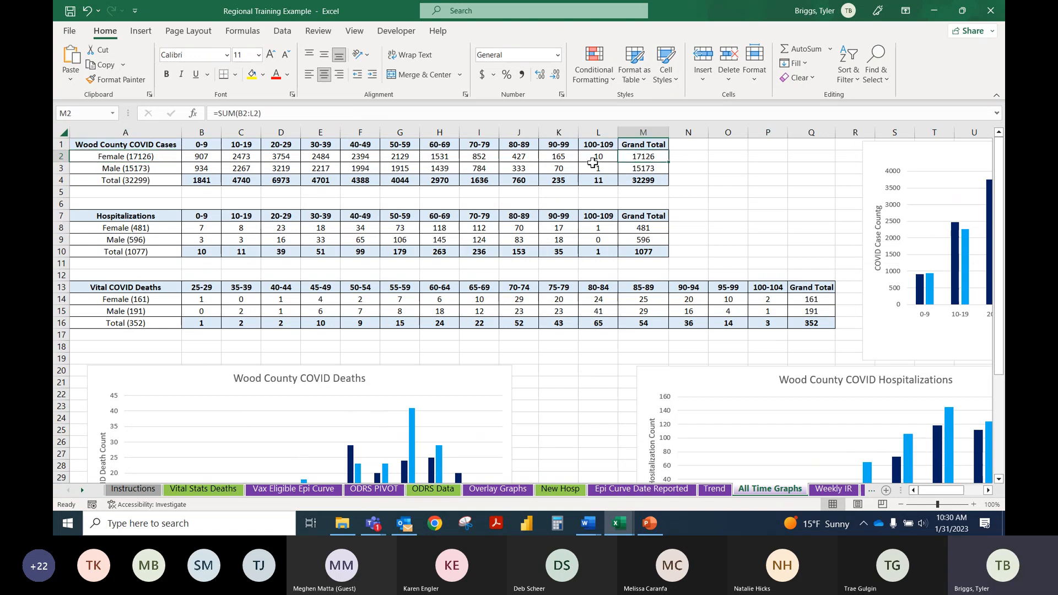
Step: Test the cases chart by setting the Female 90-99 case count to 2000, and undo that change after checking the chart
left_click(569, 158)
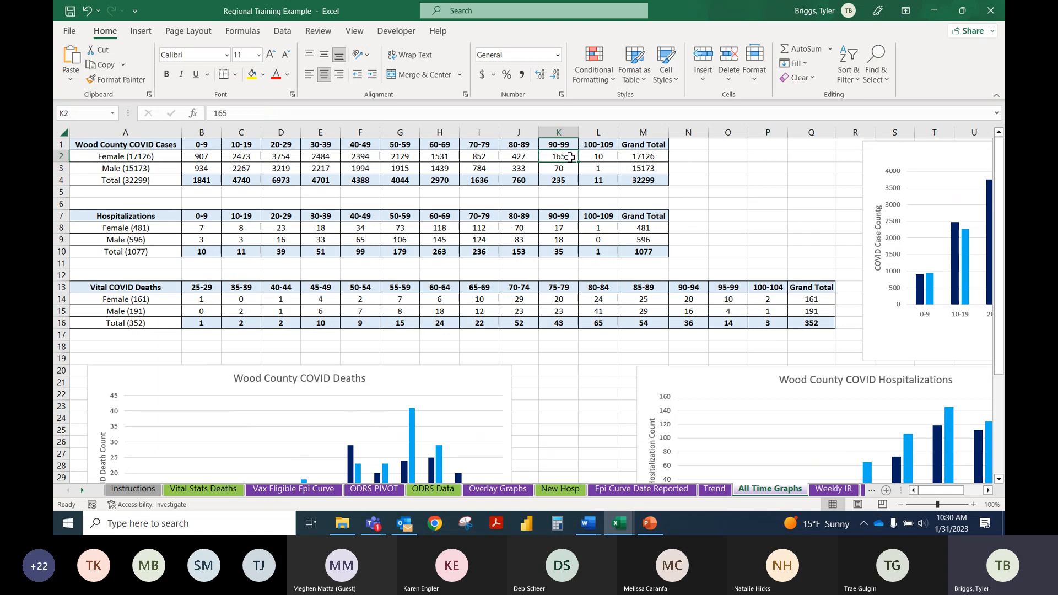
type("2000")
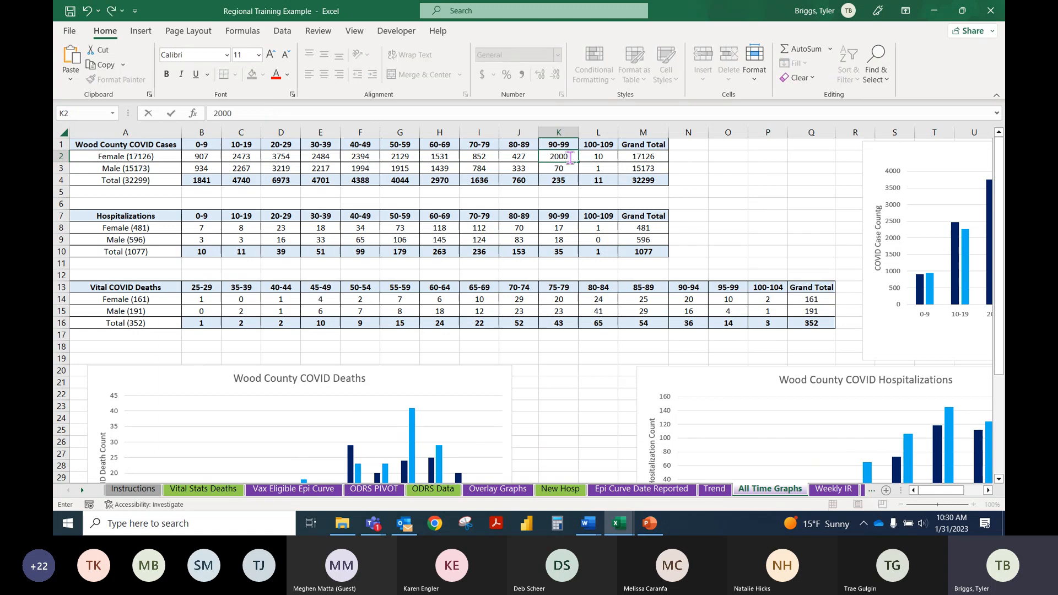
key("Return")
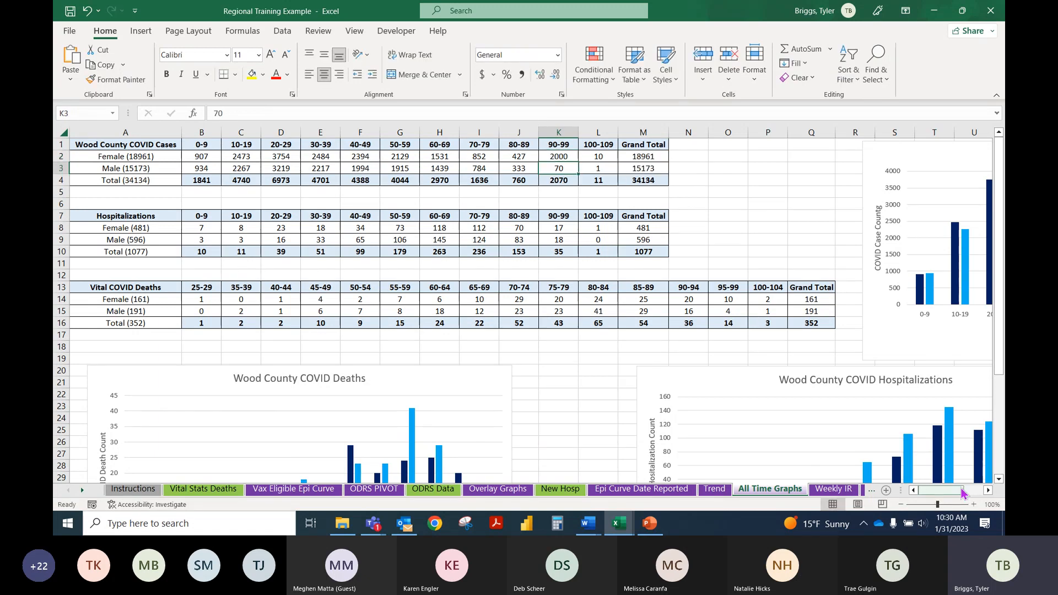
left_click_drag(941, 489, 961, 490)
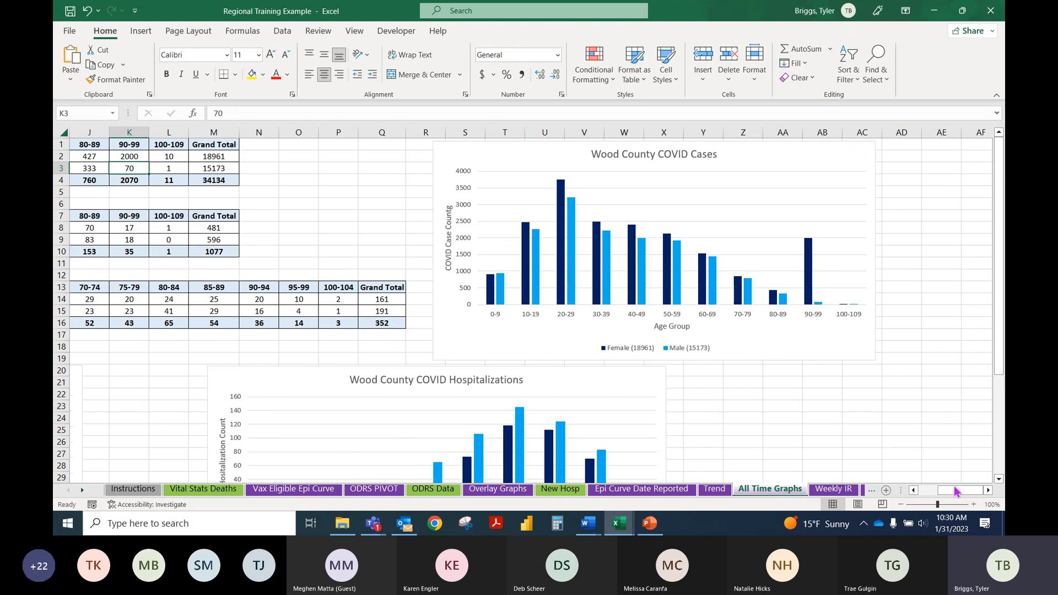
left_click_drag(957, 489, 926, 494)
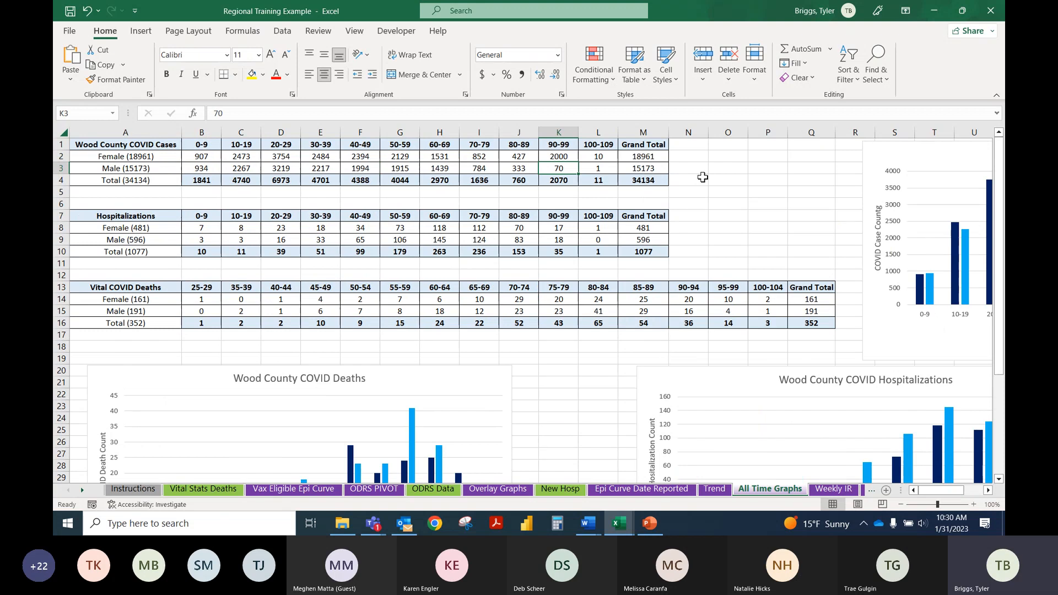
key("ctrl+z")
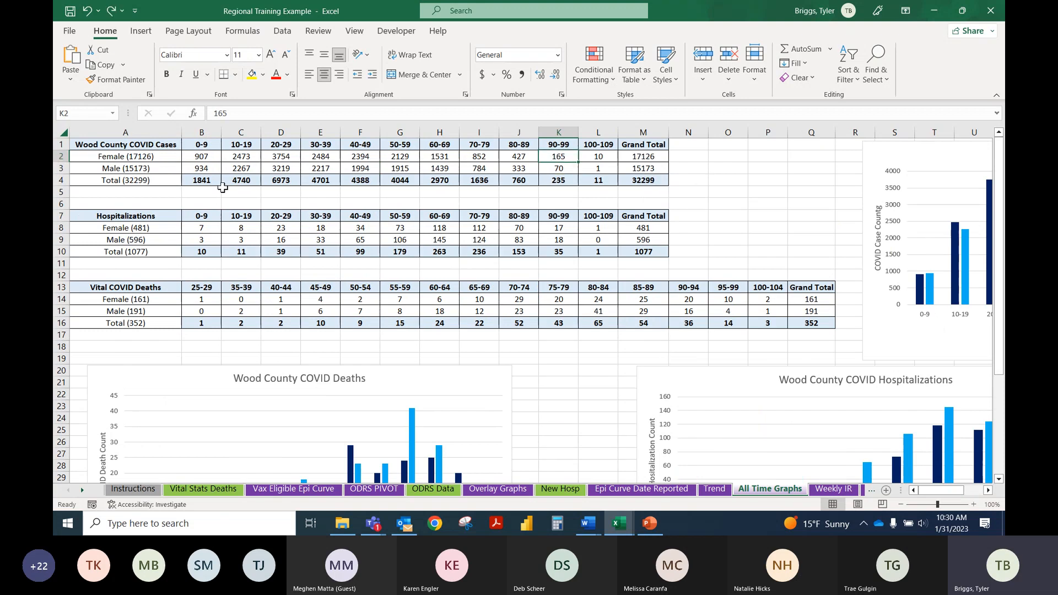
Step: Review the Female label formula and select the case counts and totals in B2:M4 of the Wood County COVID Cases table
key("Home")
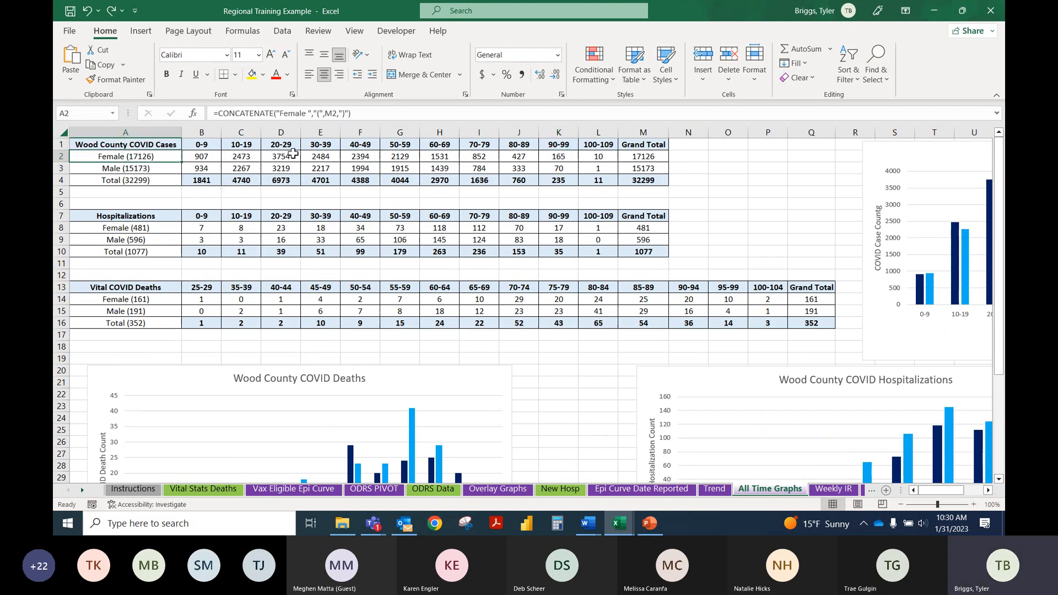
mouse_move(948, 495)
left_mouse_down()
mouse_move(967, 496)
mouse_move(931, 499)
left_mouse_up()
left_click(205, 158)
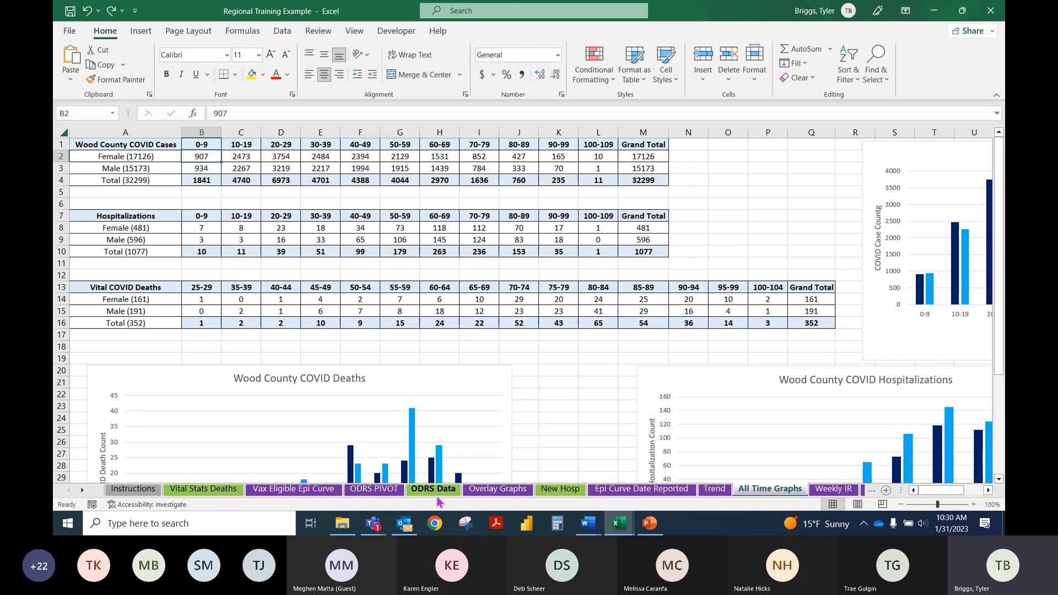
left_click_drag(201, 157, 622, 180)
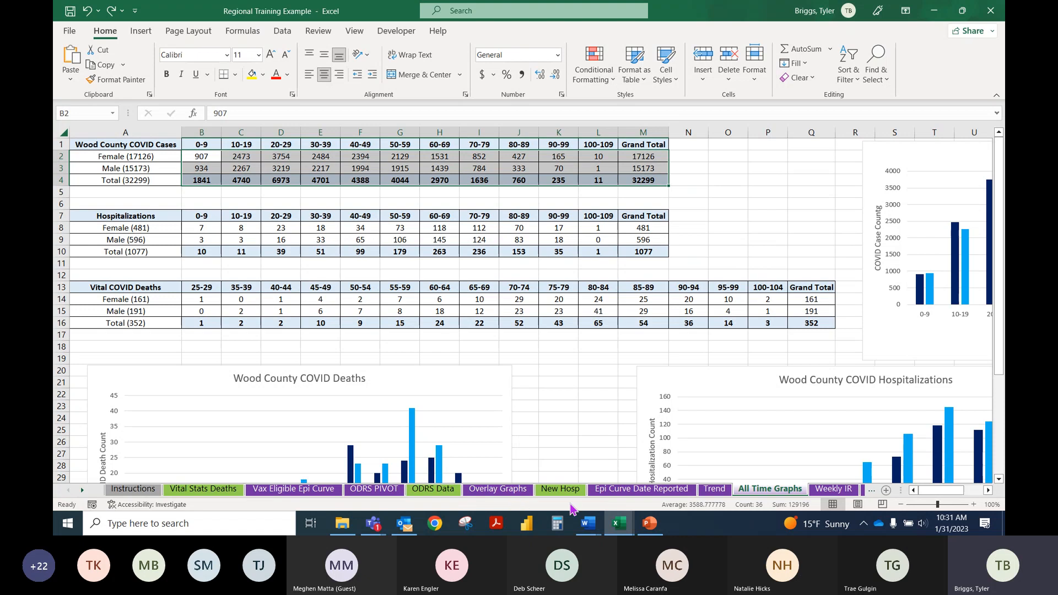
Step: Switch to the Excel Training Template Data Set Session 2 workbook and show its PIVOT sheet
left_click(619, 525)
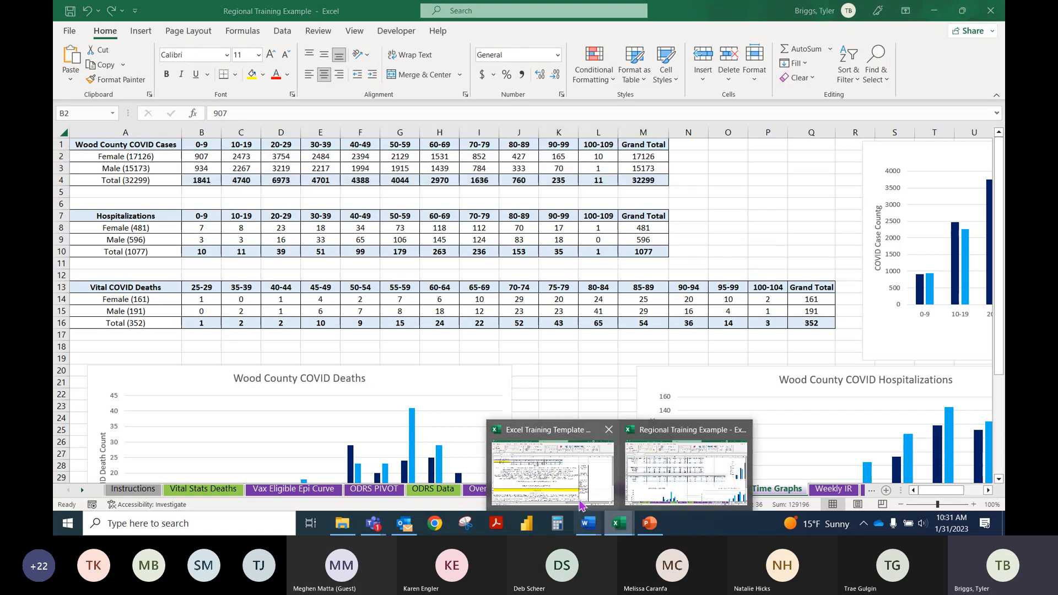
left_click(665, 490)
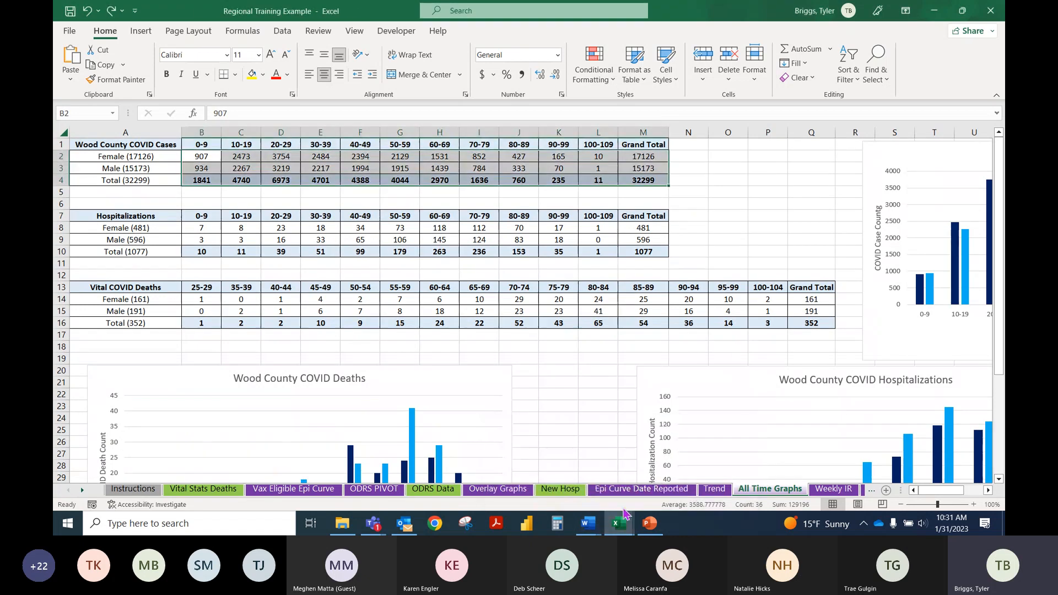
mouse_move(619, 523)
left_click(700, 451)
left_click(161, 488)
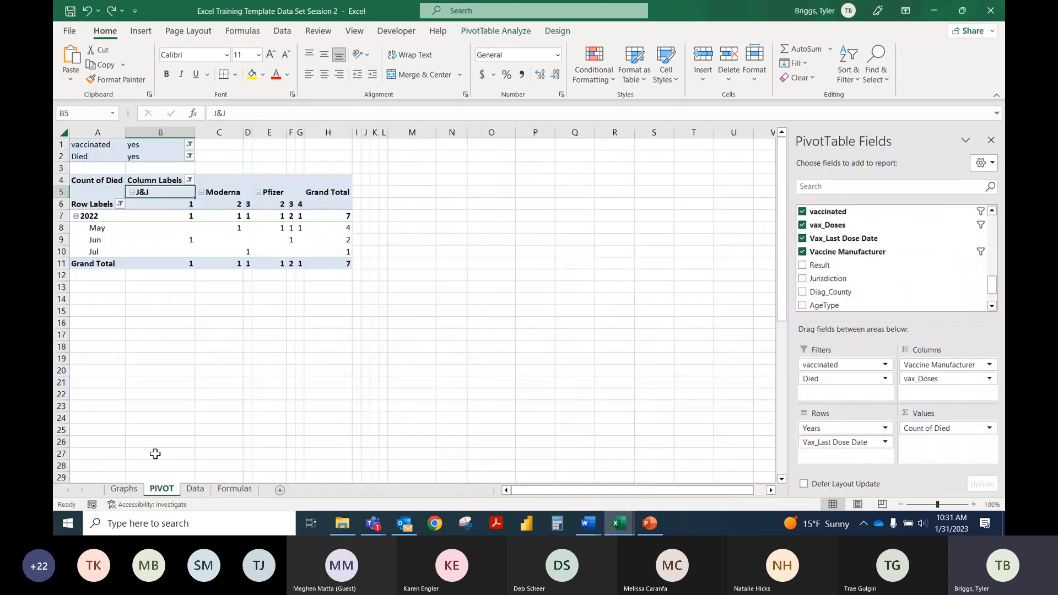
Step: Clear the PivotTable by removing all its filter, column, row and value fields
left_click(113, 229)
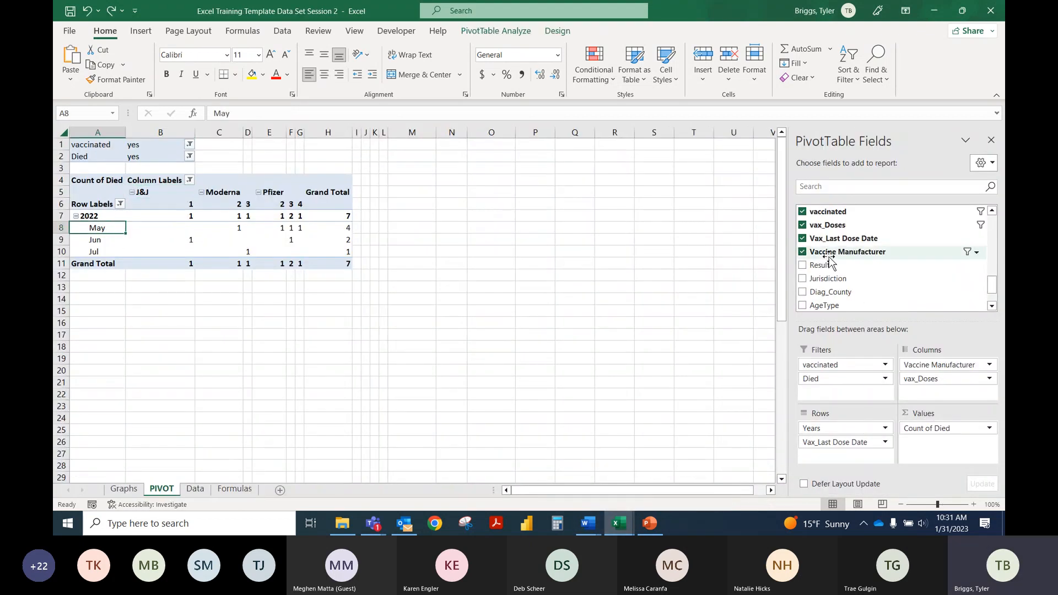
left_click_drag(842, 364, 914, 218)
left_click_drag(939, 365, 894, 252)
left_click_drag(844, 428, 893, 226)
left_click_drag(931, 428, 900, 278)
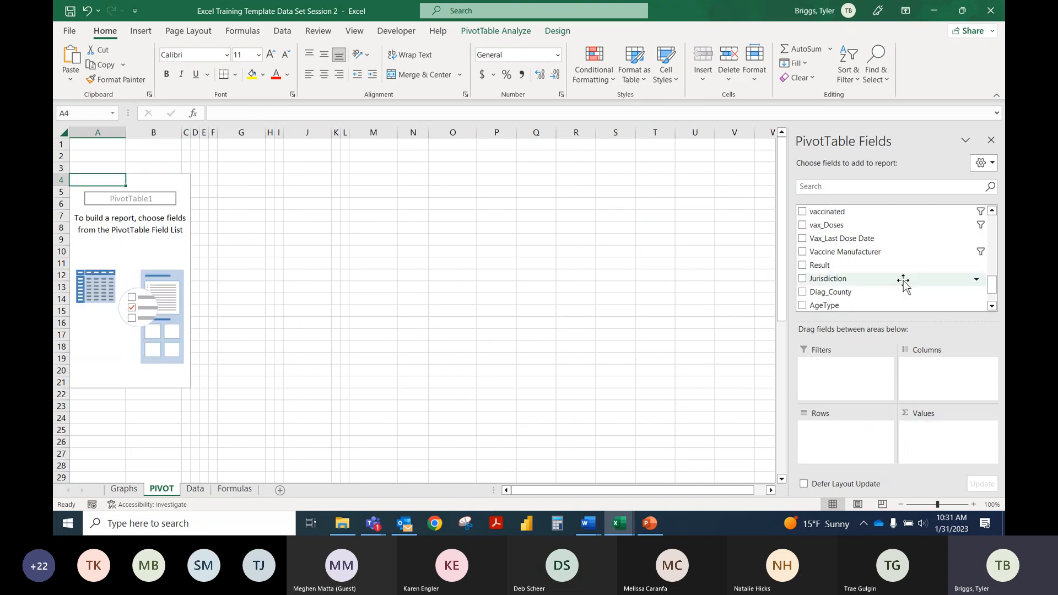
Step: Build the PivotTable with Patient Sex as rows, Age as columns and the count of Age as values
scroll(898, 267, "up", 10)
scroll(882, 266, "down", 3)
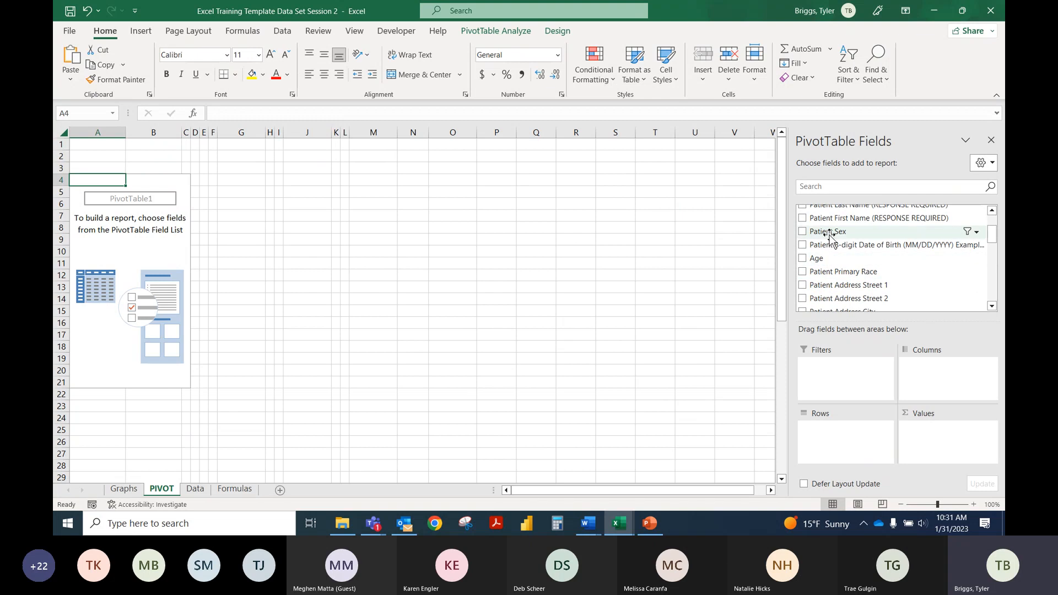
left_click_drag(826, 231, 823, 435)
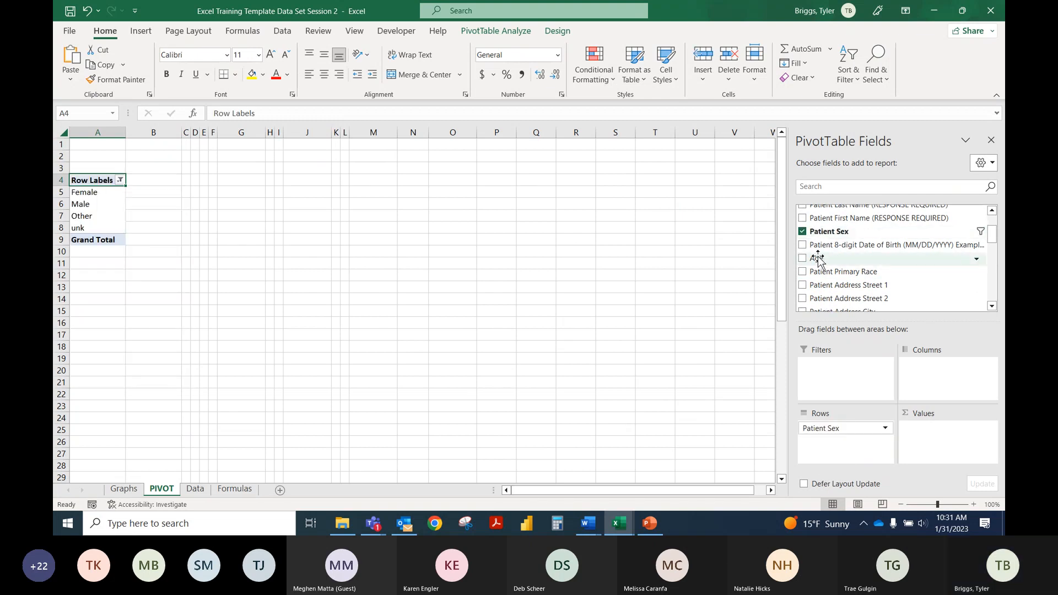
left_click_drag(818, 258, 925, 379)
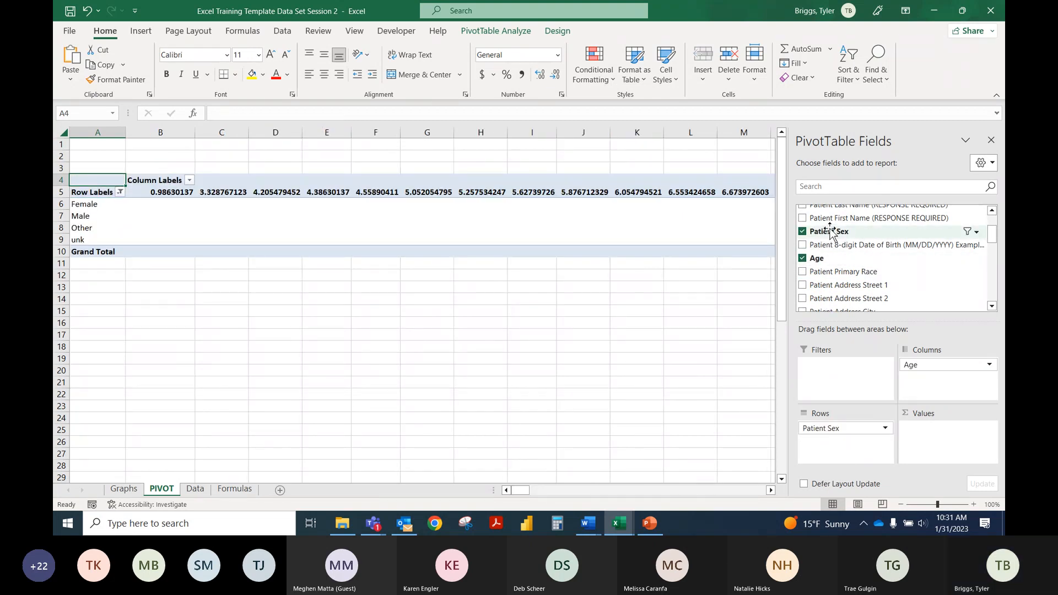
left_click_drag(817, 258, 950, 457)
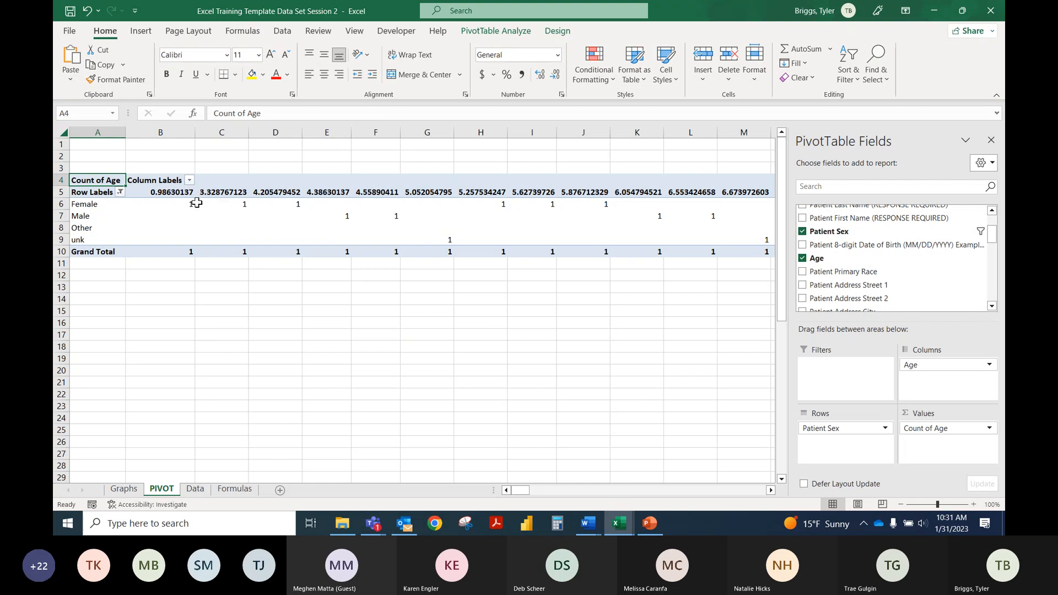
Step: Check the number format of the Age column on the Data sheet and return to the PIVOT sheet
left_click(164, 187)
left_click(199, 489)
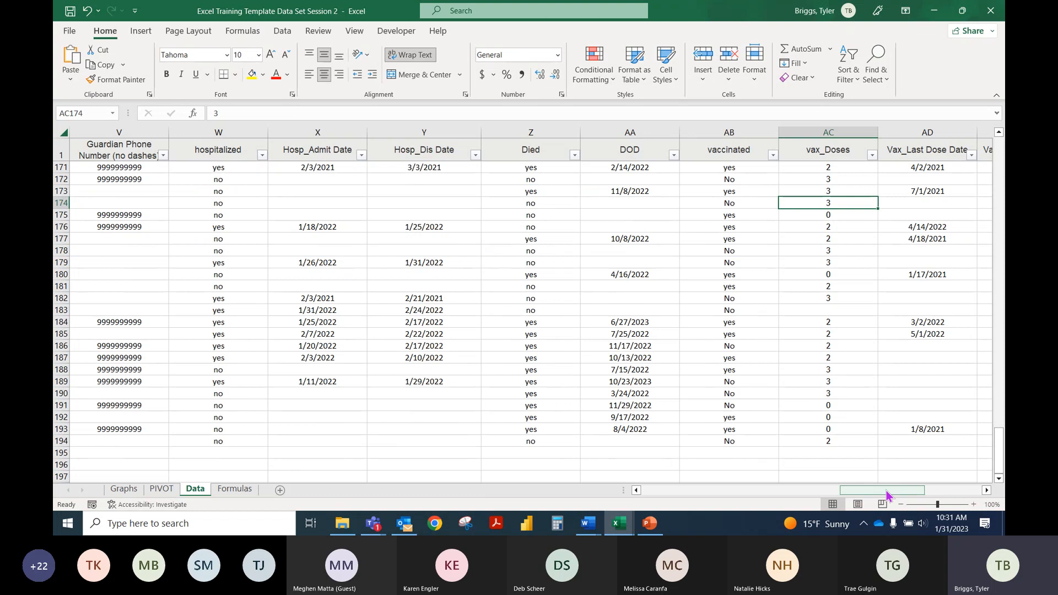
left_click_drag(887, 495, 744, 499)
left_click(329, 132)
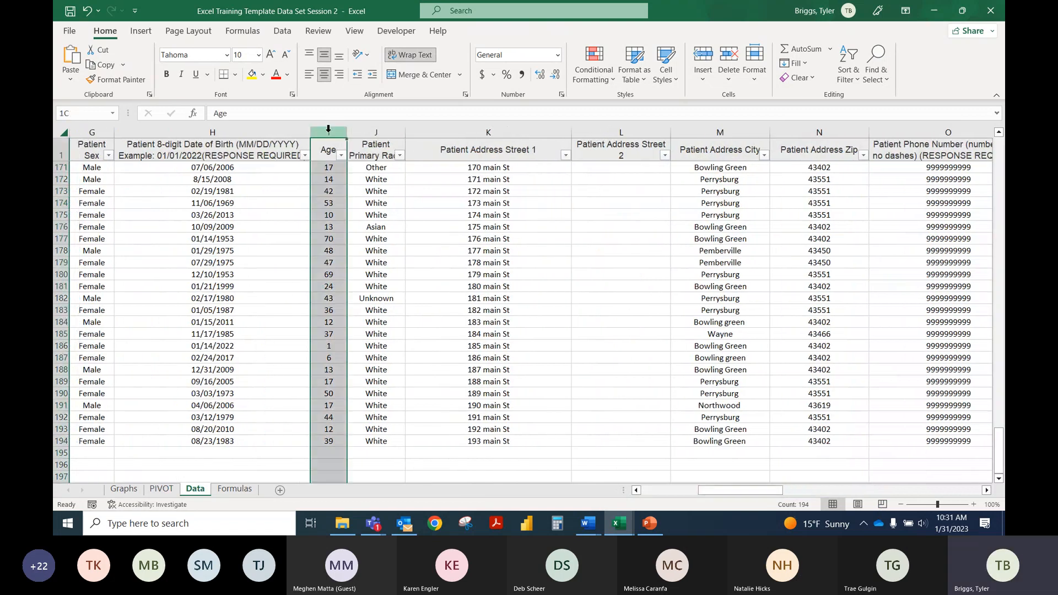
left_click(557, 54)
left_click(558, 55)
left_click(408, 226)
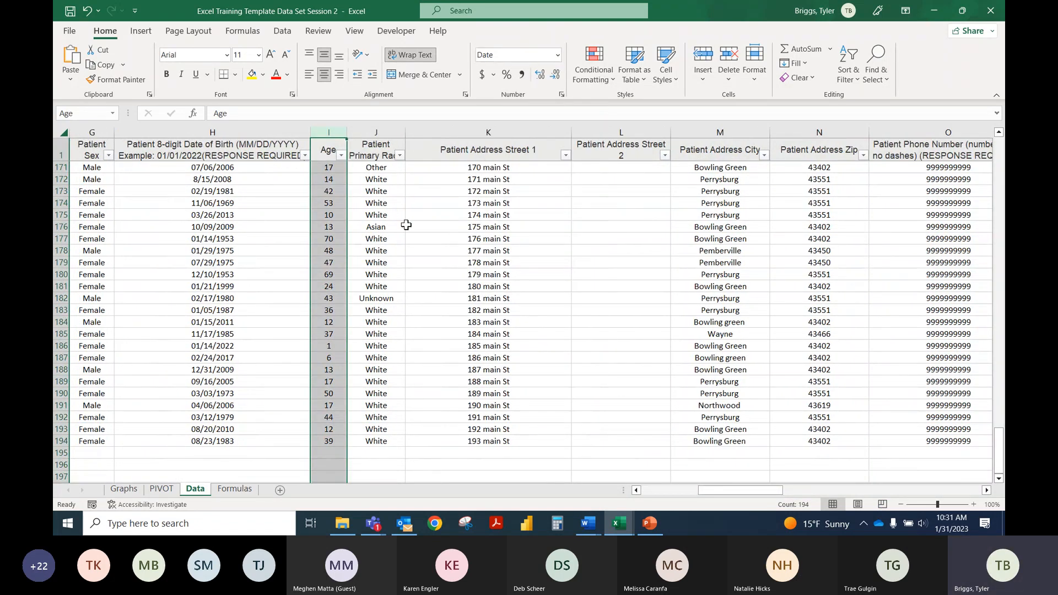
left_click(161, 489)
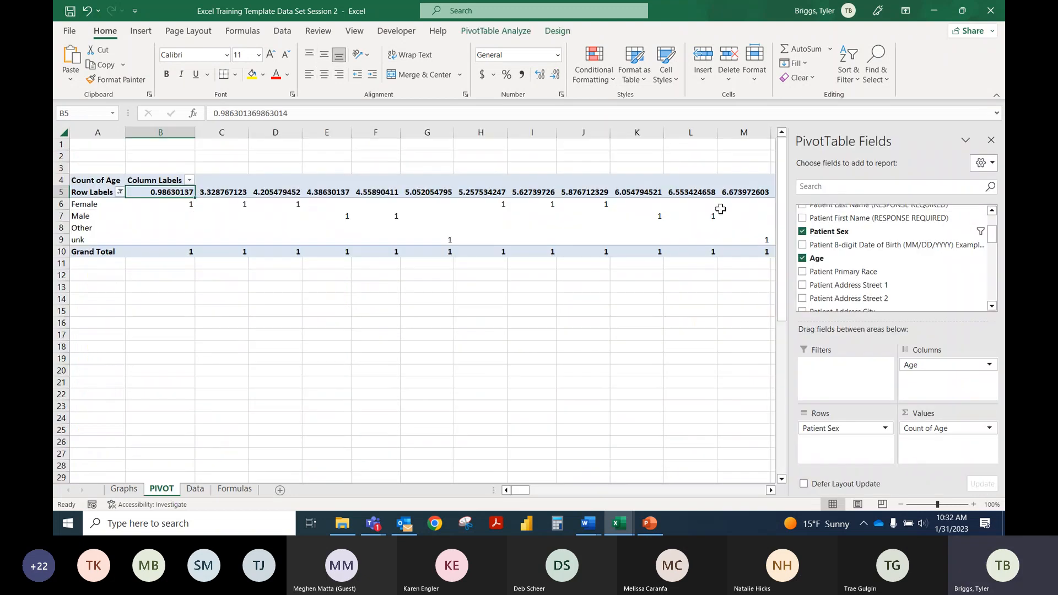
Step: Format the Age column on the Data sheet as Number with zero decimal places
left_click(195, 489)
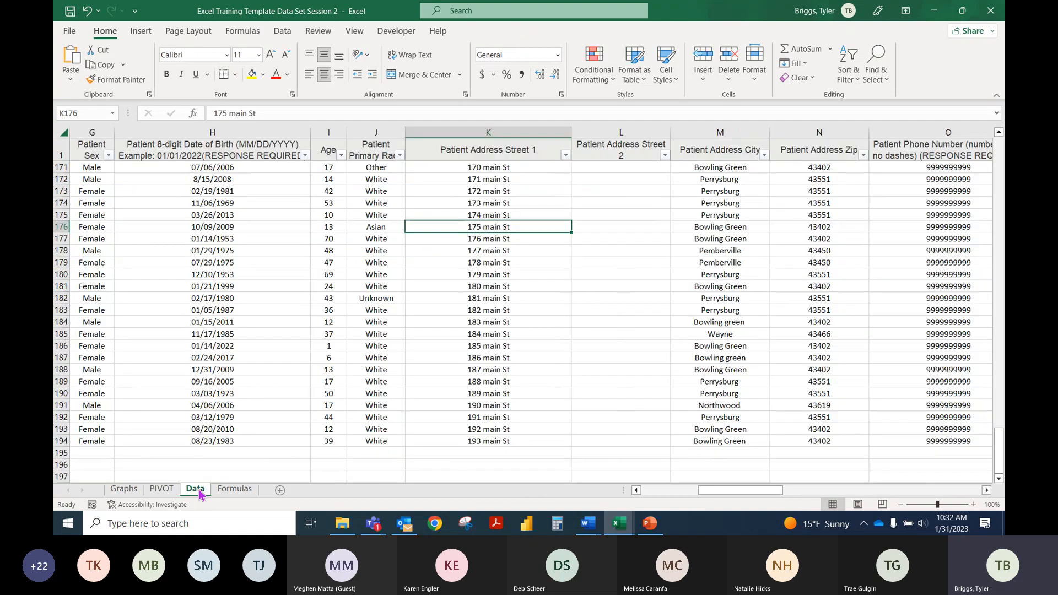
left_click(333, 132)
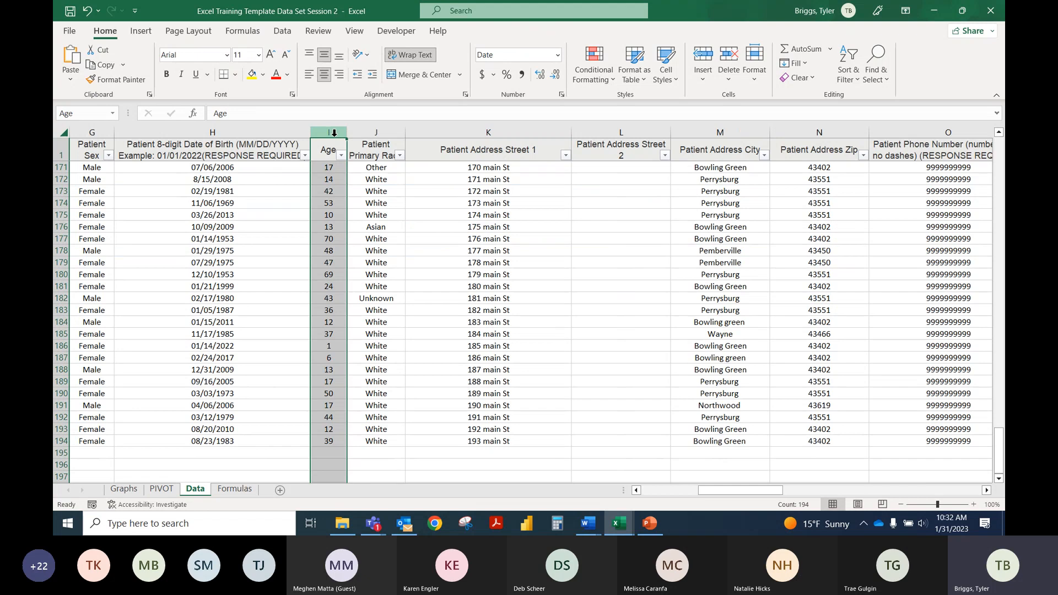
left_click(557, 54)
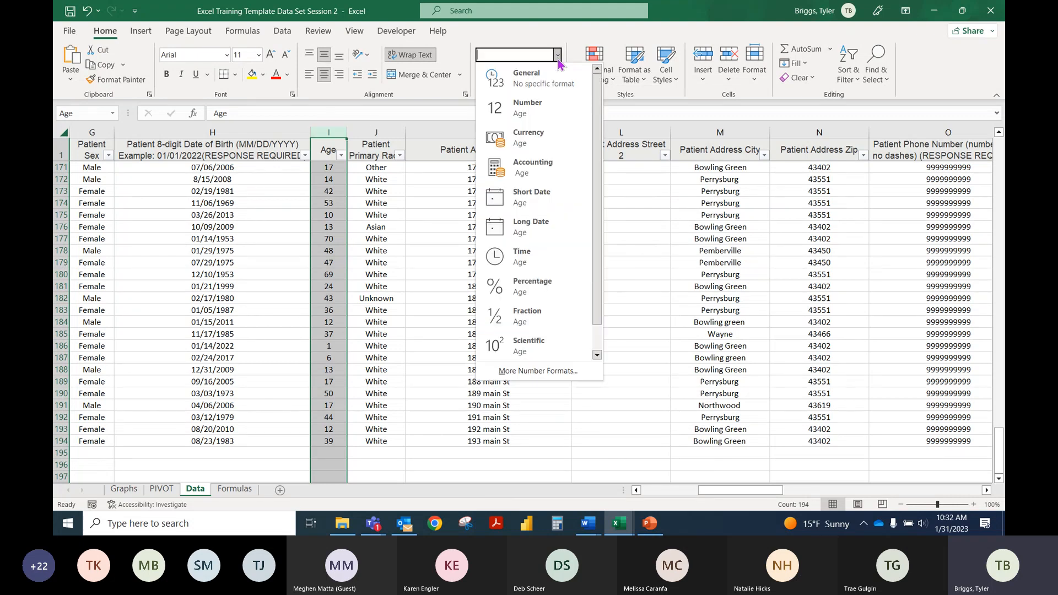
left_click(559, 111)
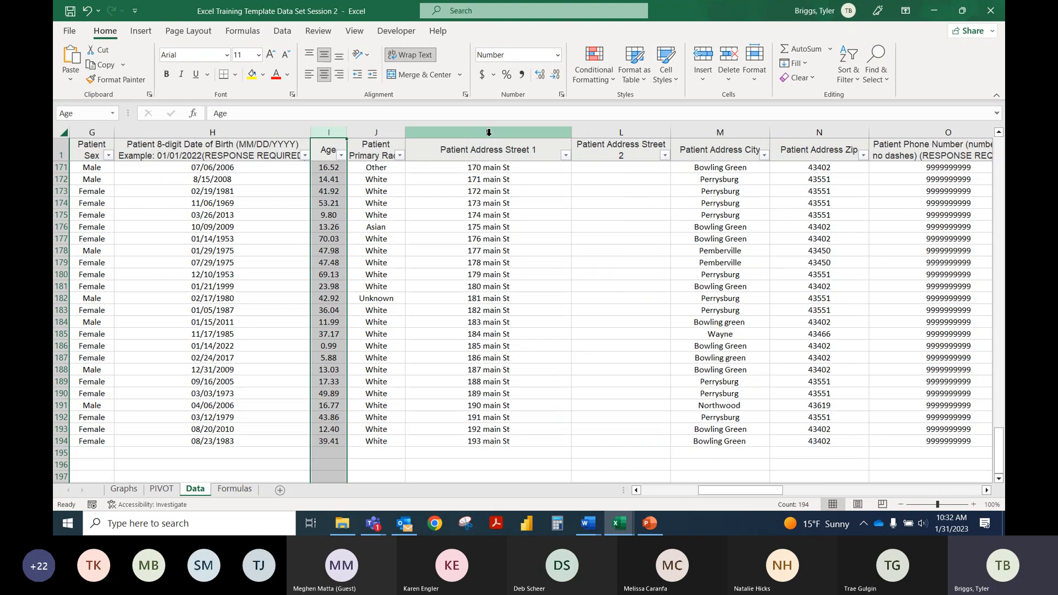
left_click(542, 77)
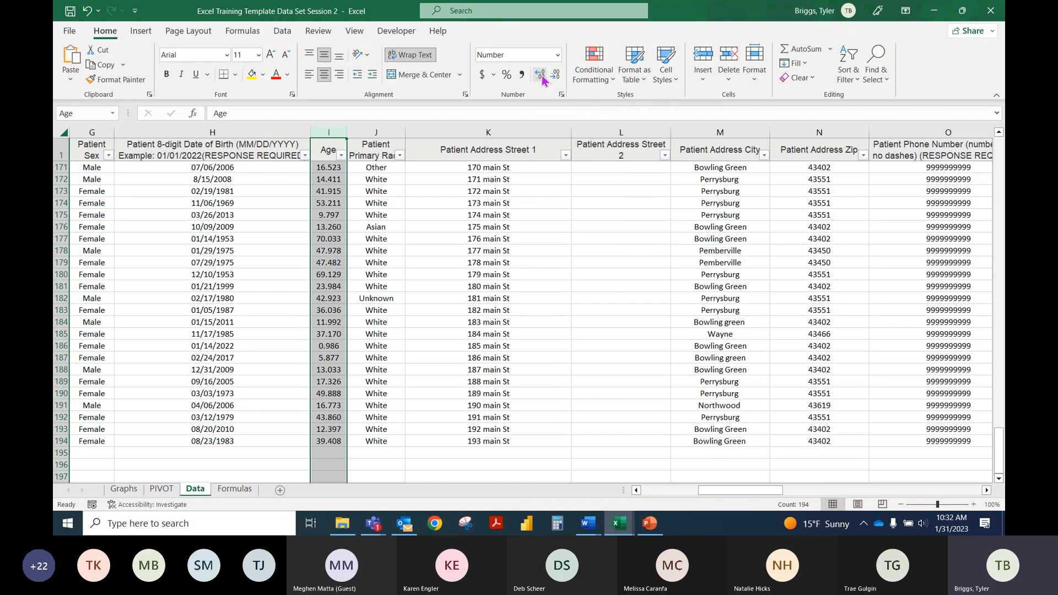
left_click(541, 77)
left_click(555, 80)
left_click(555, 80)
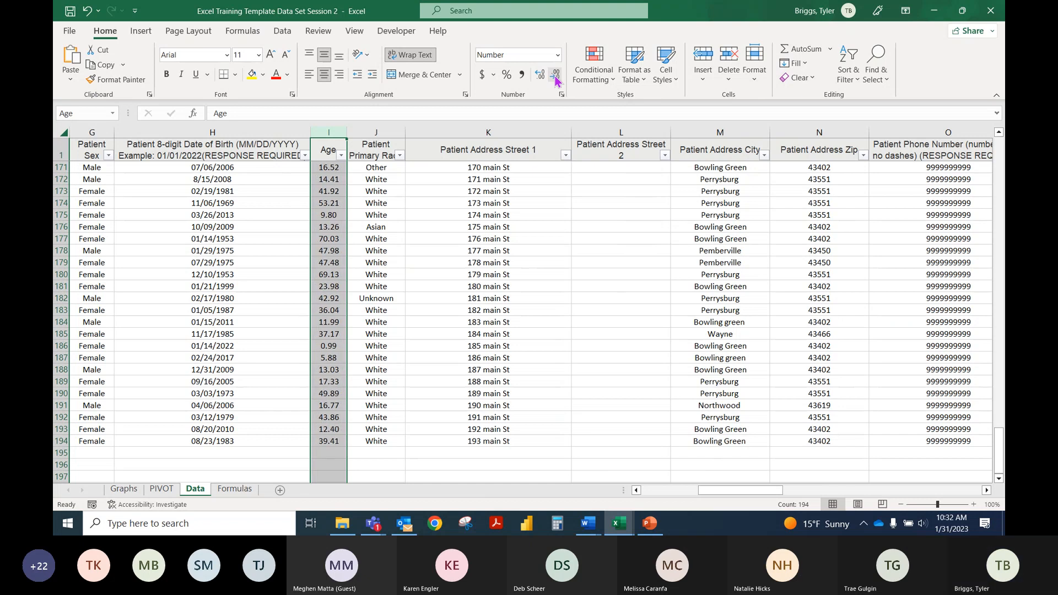
left_click(554, 79)
left_click(555, 80)
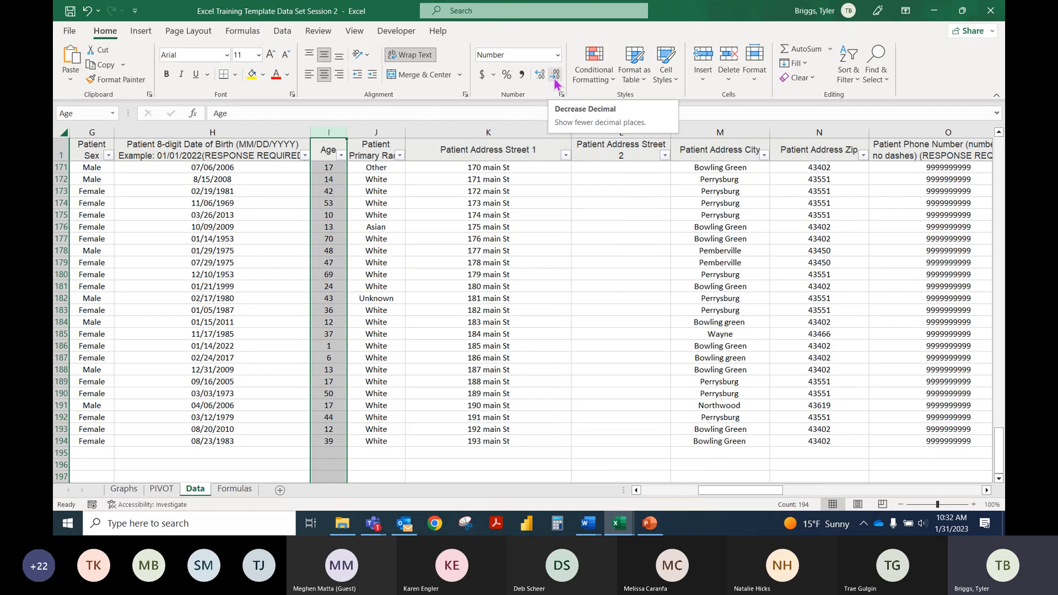
left_click(488, 203)
Step: Return to the PIVOT sheet and refresh the PivotTable from the reformatted data
left_click(162, 489)
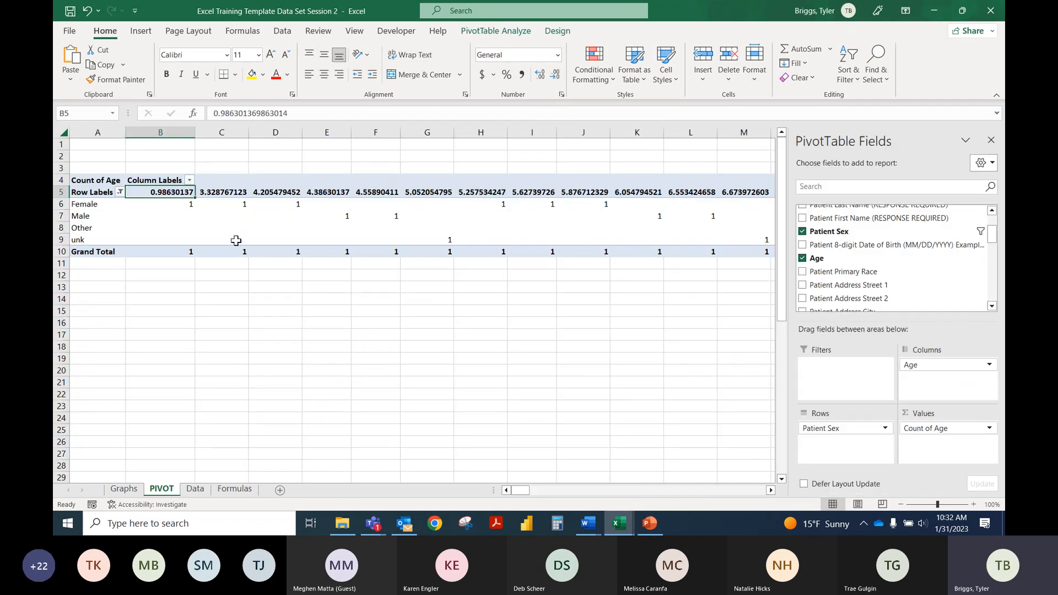
right_click(177, 225)
right_click(165, 196)
left_click(192, 261)
Step: Copy the whole Age column on the Data sheet and paste it over itself
left_click(195, 489)
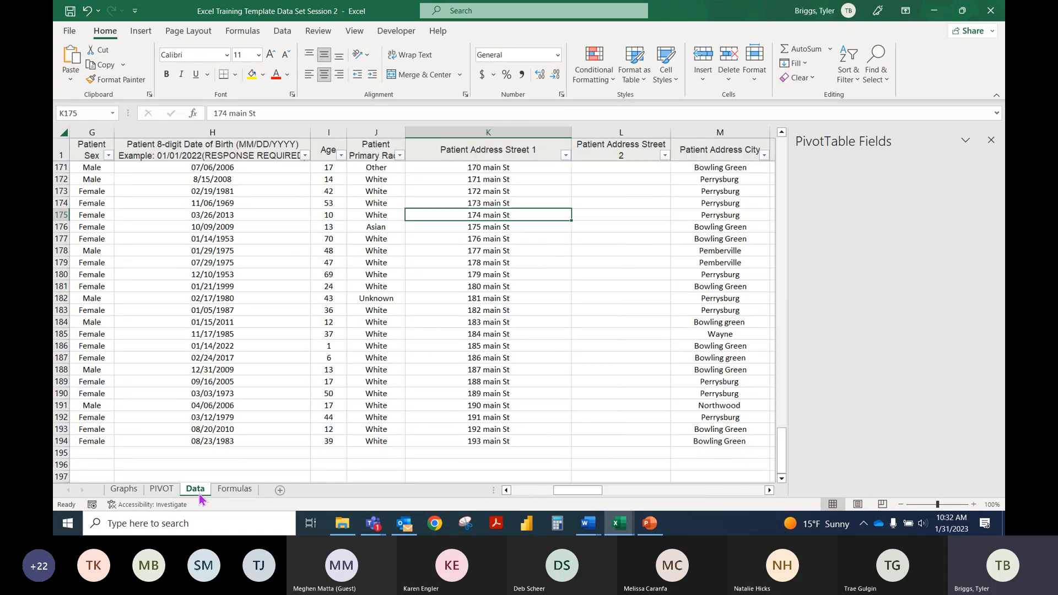
left_click(330, 131)
key("ctrl+c")
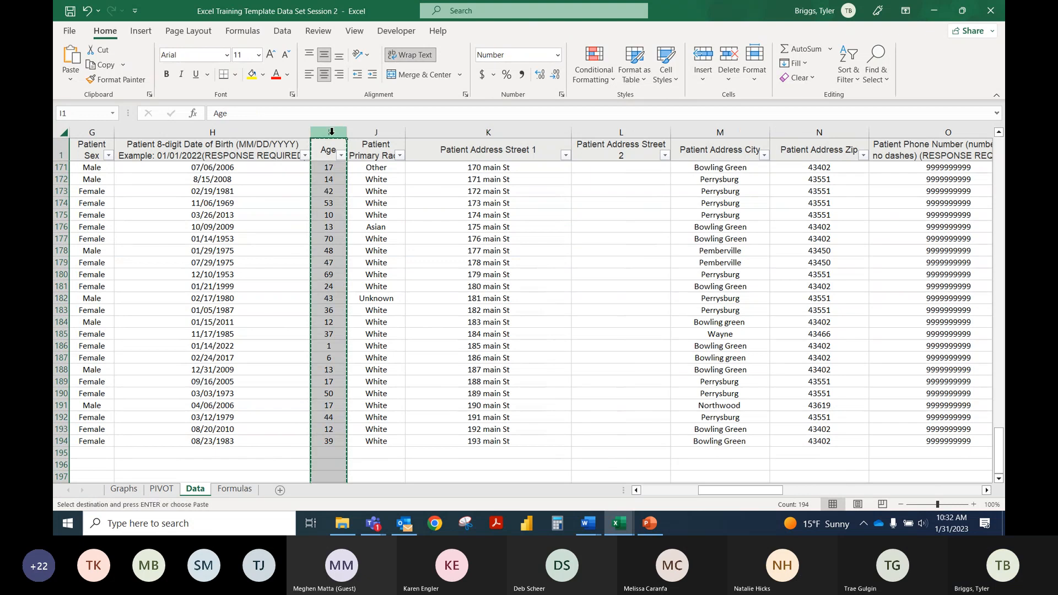
right_click(330, 131)
left_click(344, 247)
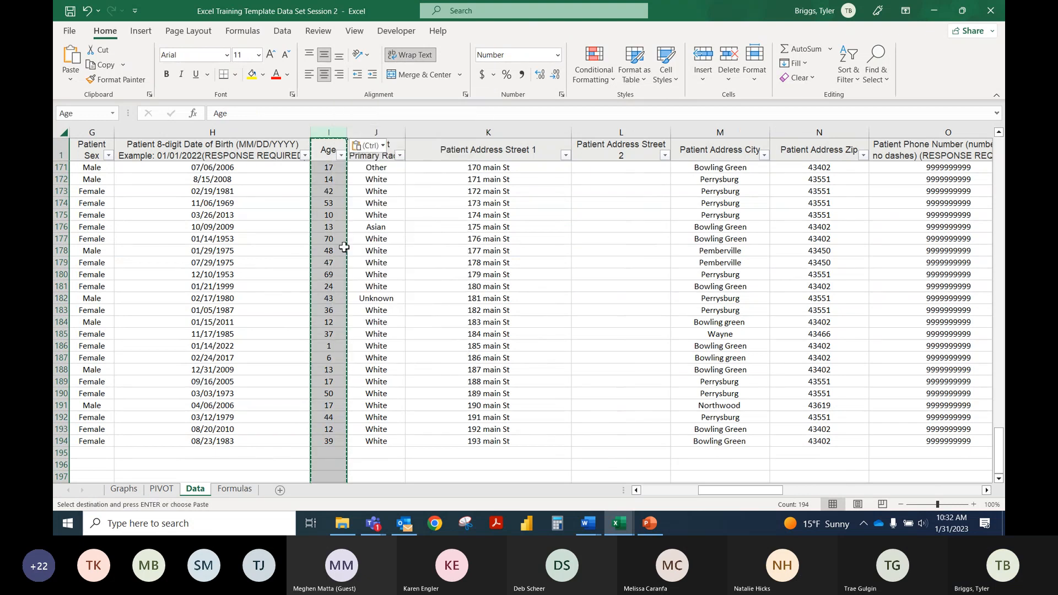
Step: Refresh the PivotTable on the PIVOT sheet with the re-pasted Age data
left_click(167, 486)
right_click(192, 195)
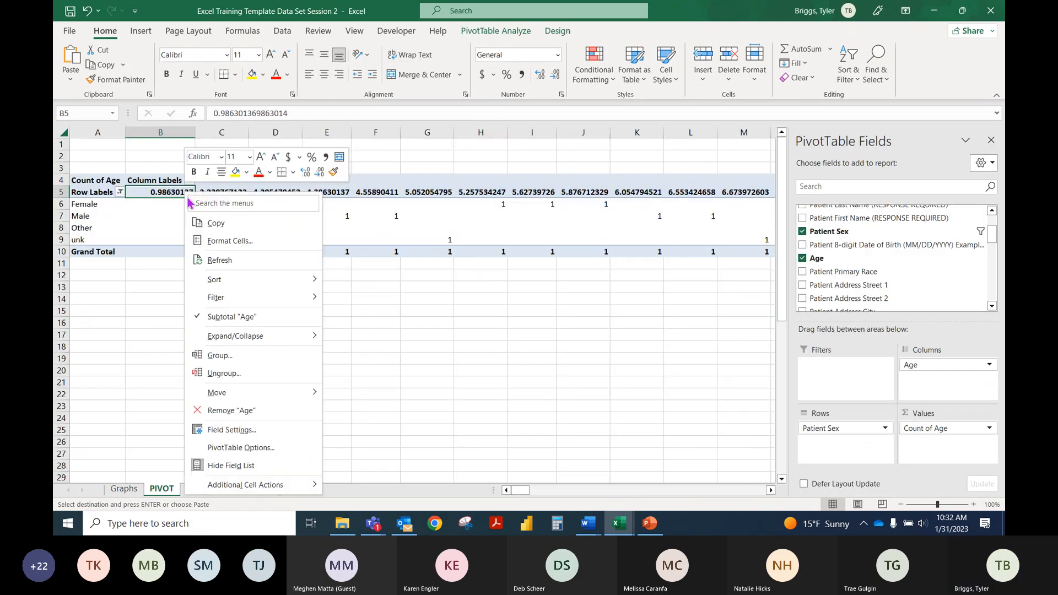
left_click(221, 260)
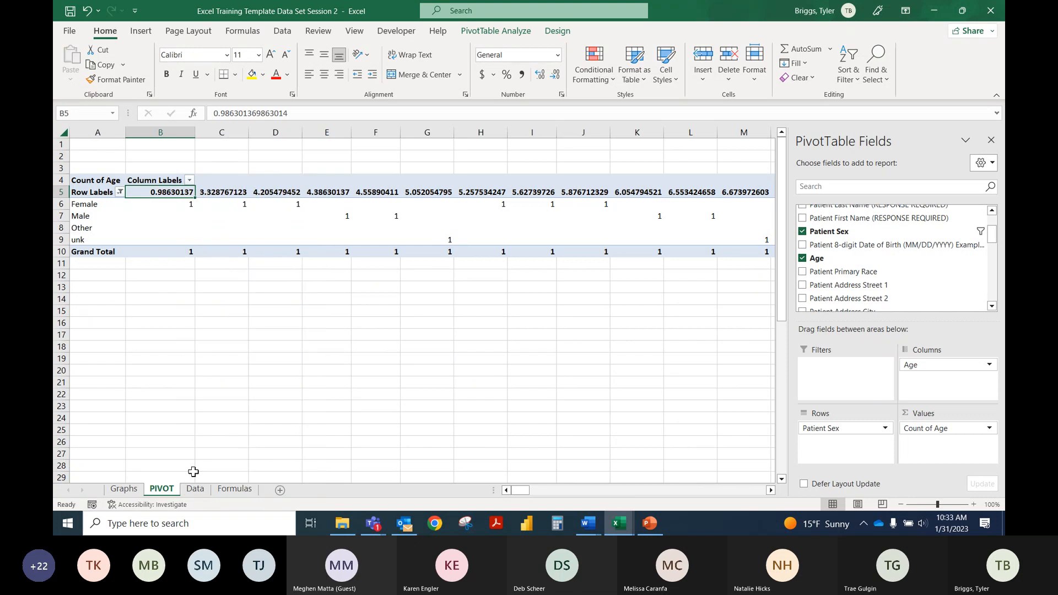
Step: Set the Data sheet's Age column to the Number category with 0 decimal places and negative numbers in red without a minus sign
left_click(195, 488)
left_click(386, 248)
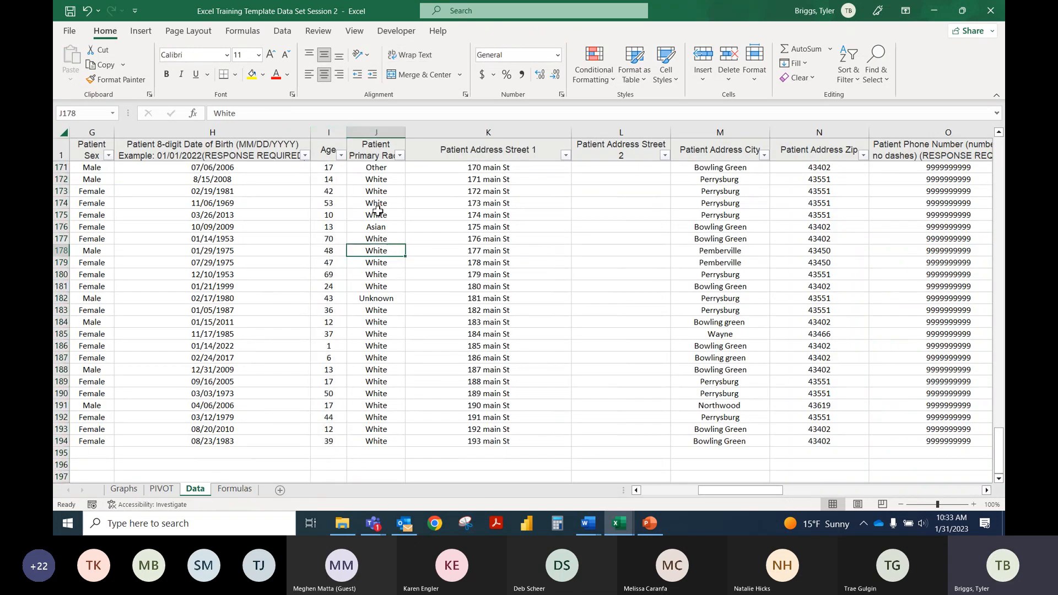
scroll(330, 165, "up", 1)
left_click(325, 131)
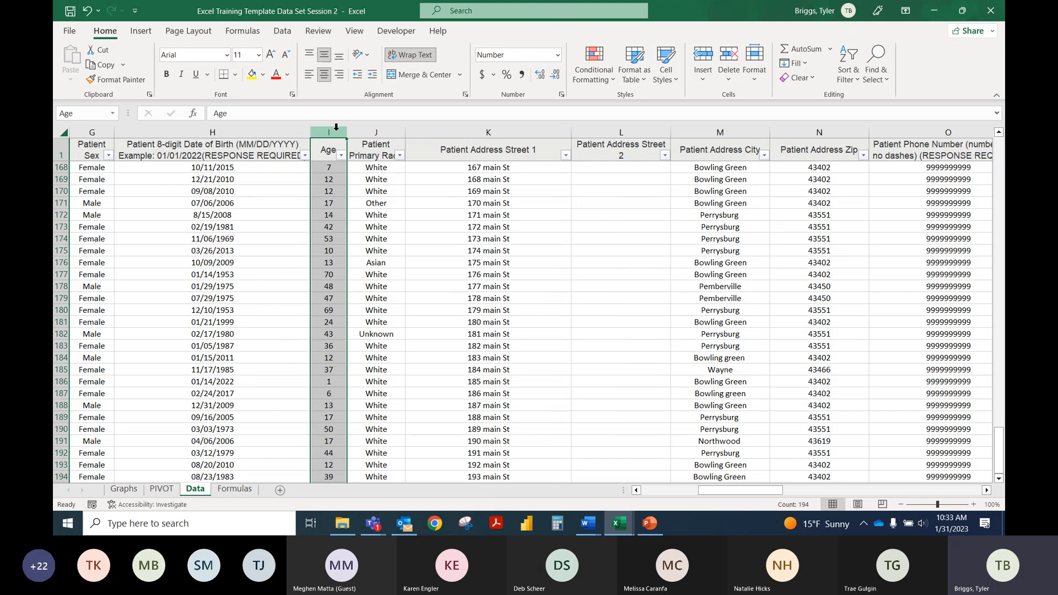
left_click(557, 55)
left_click(553, 373)
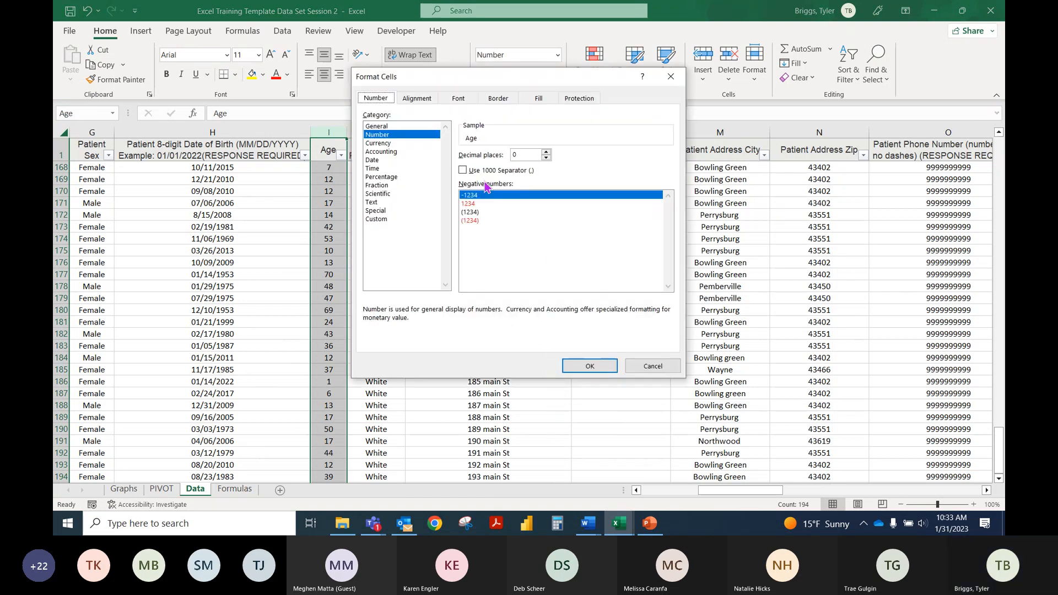
left_click(378, 137)
left_click(477, 204)
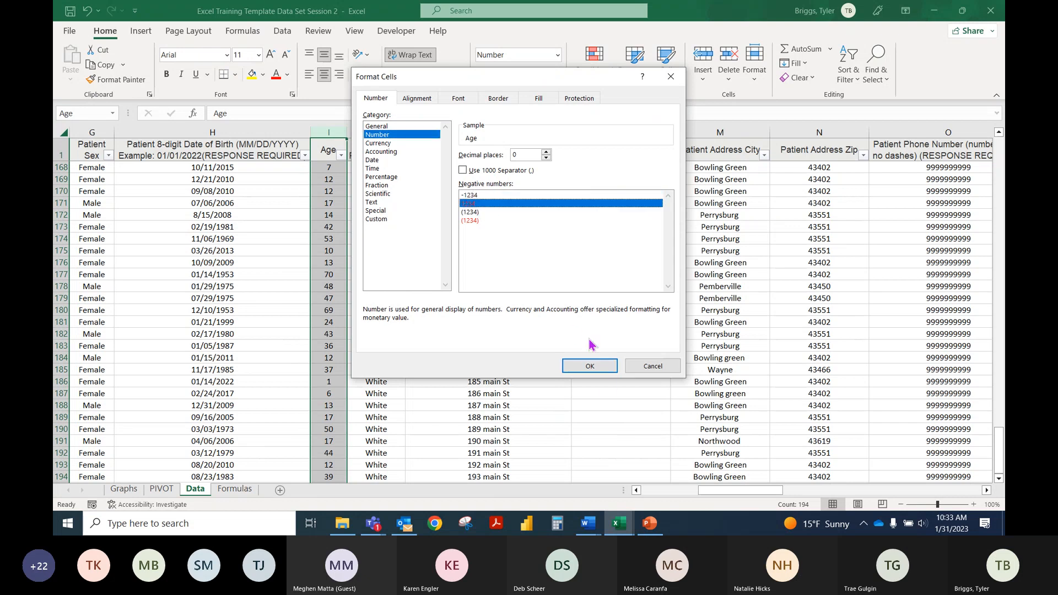
left_click(601, 366)
Step: Refresh the PivotTable on the PIVOT sheet after the Age column's format change
left_click(161, 489)
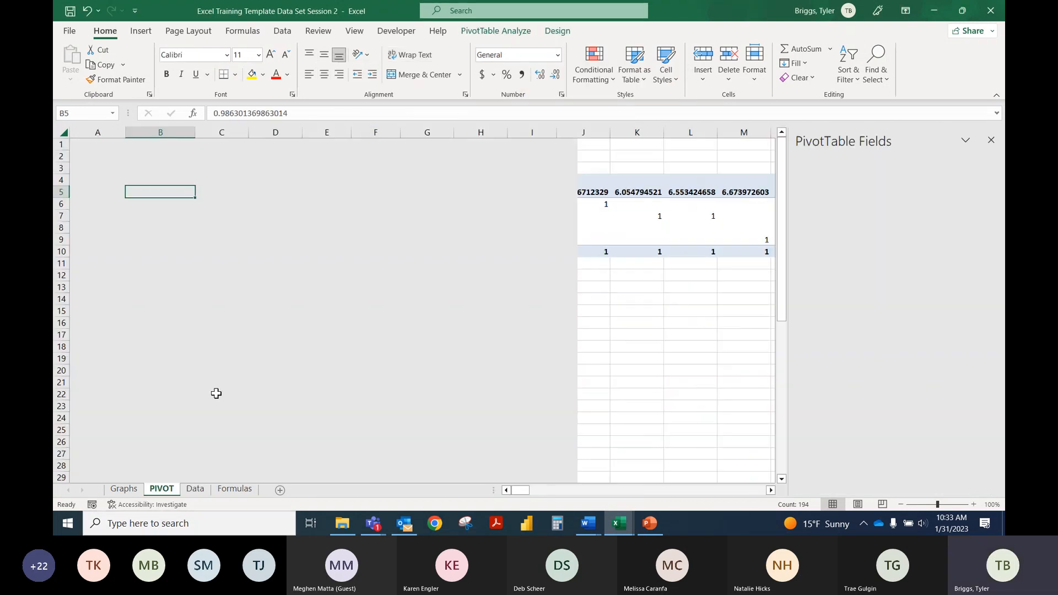
right_click(167, 194)
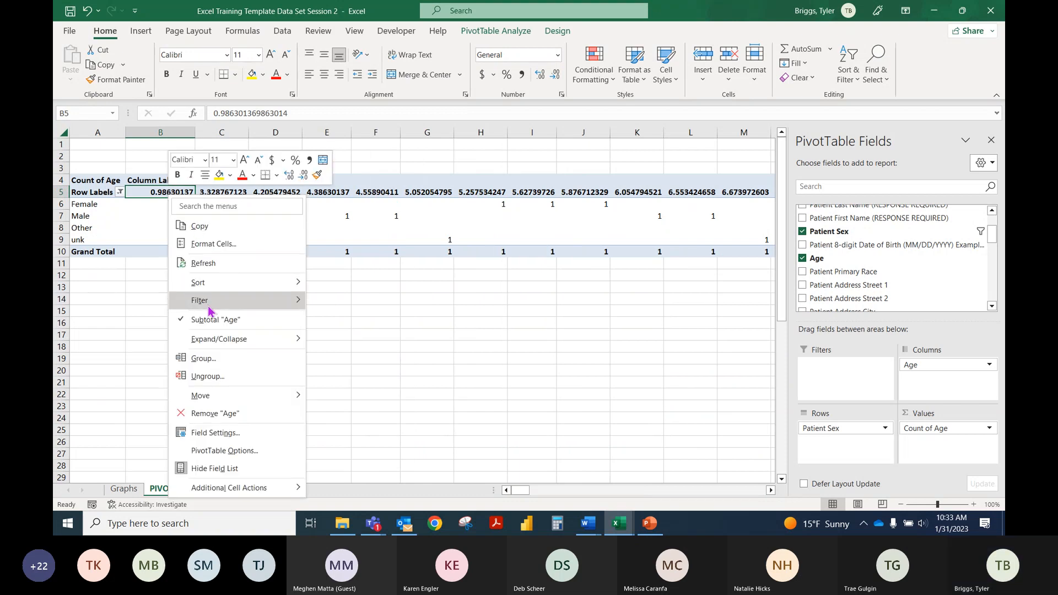
left_click(198, 264)
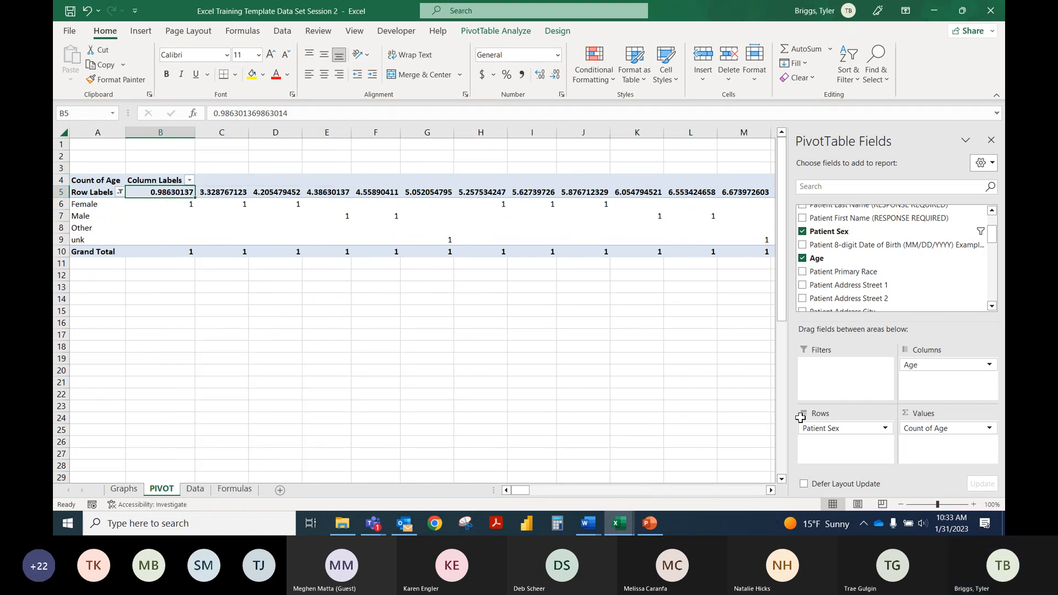
Step: Try to group the PivotTable's Age column labels, then recheck the Age column on the Data sheet
left_click(989, 365)
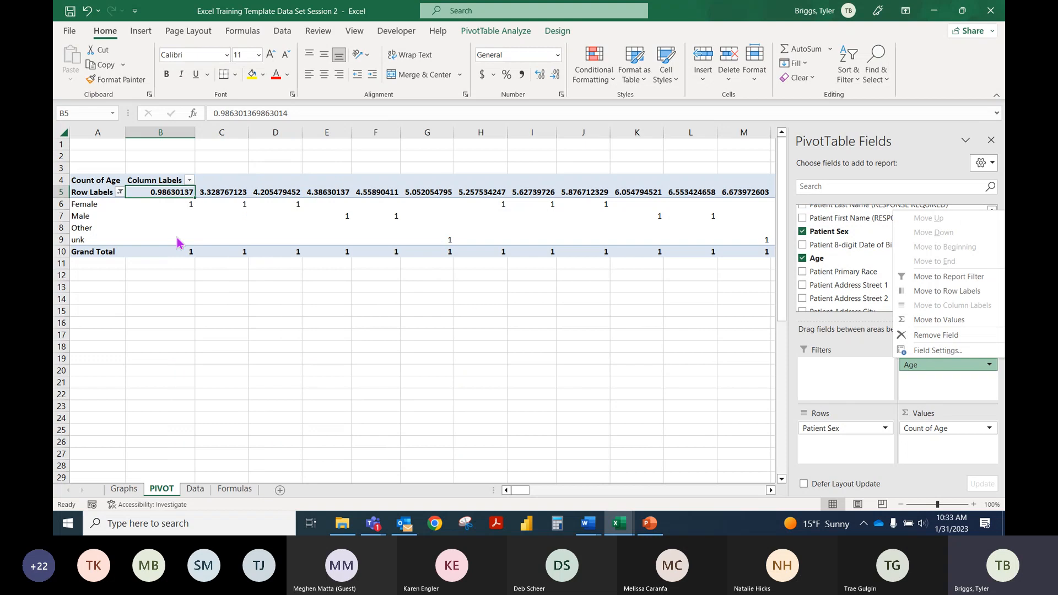
right_click(172, 194)
left_click(223, 355)
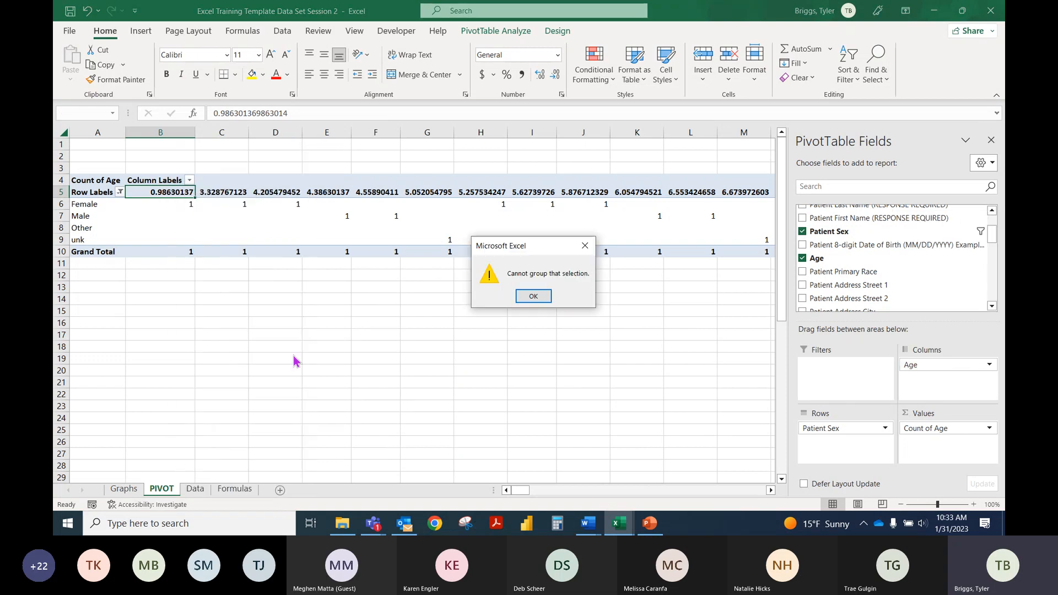
left_click(532, 298)
left_click(194, 489)
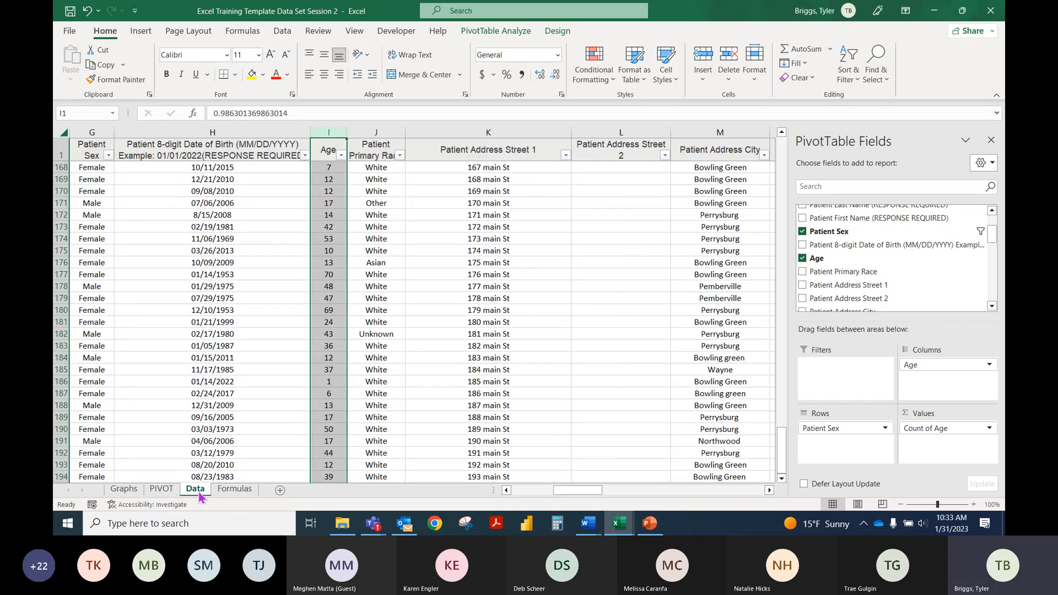
left_click(158, 490)
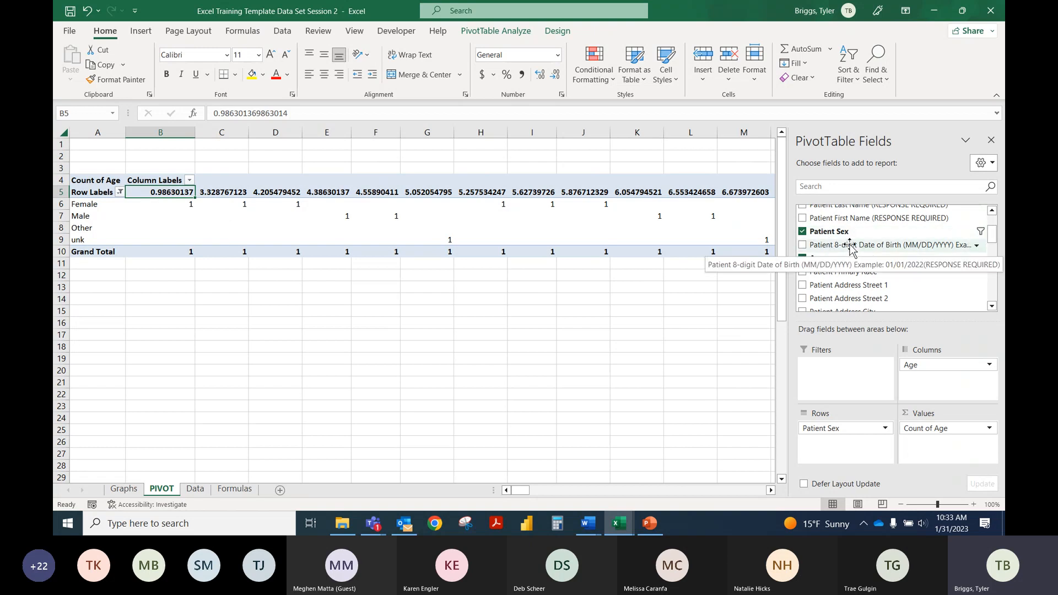
Step: Switch to the ODRS PIVOT sheet of the Regional Training Example workbook and replace the DateReportedToLHD row field with Sex
left_click(934, 11)
left_click(374, 489)
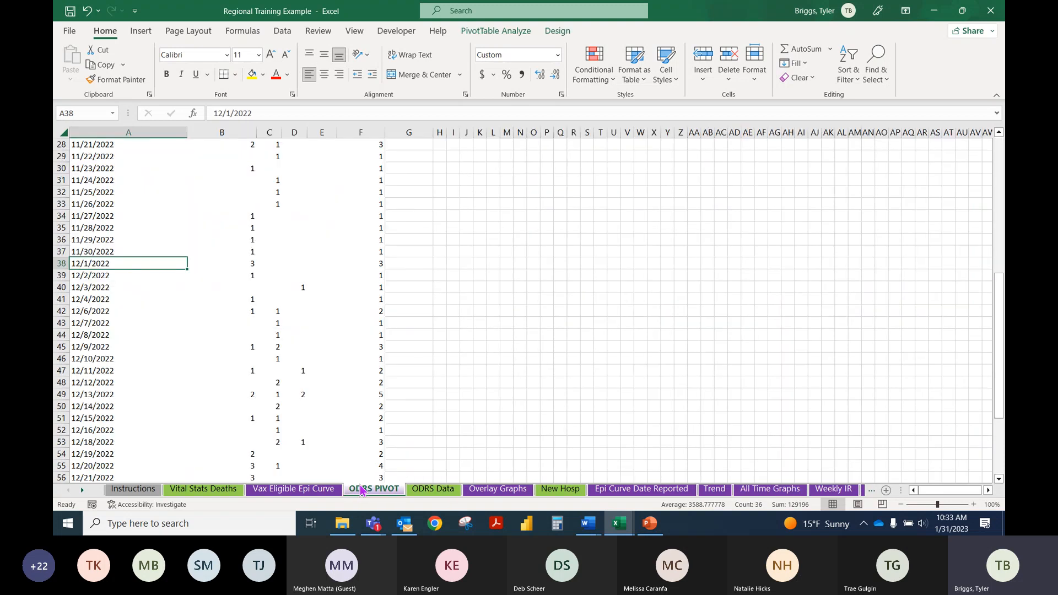
left_click(198, 243)
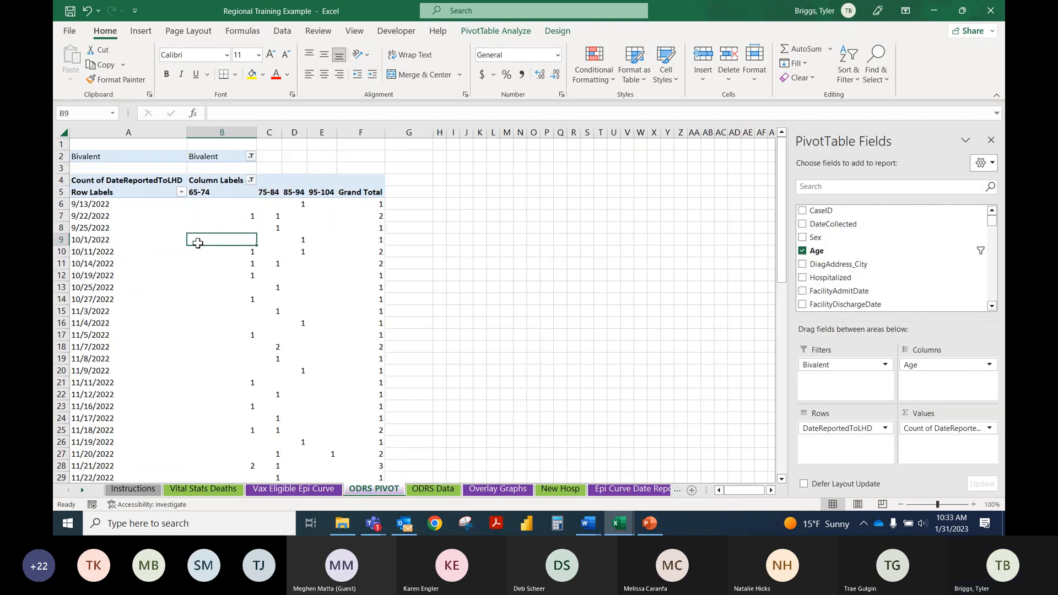
left_click_drag(832, 433, 836, 280)
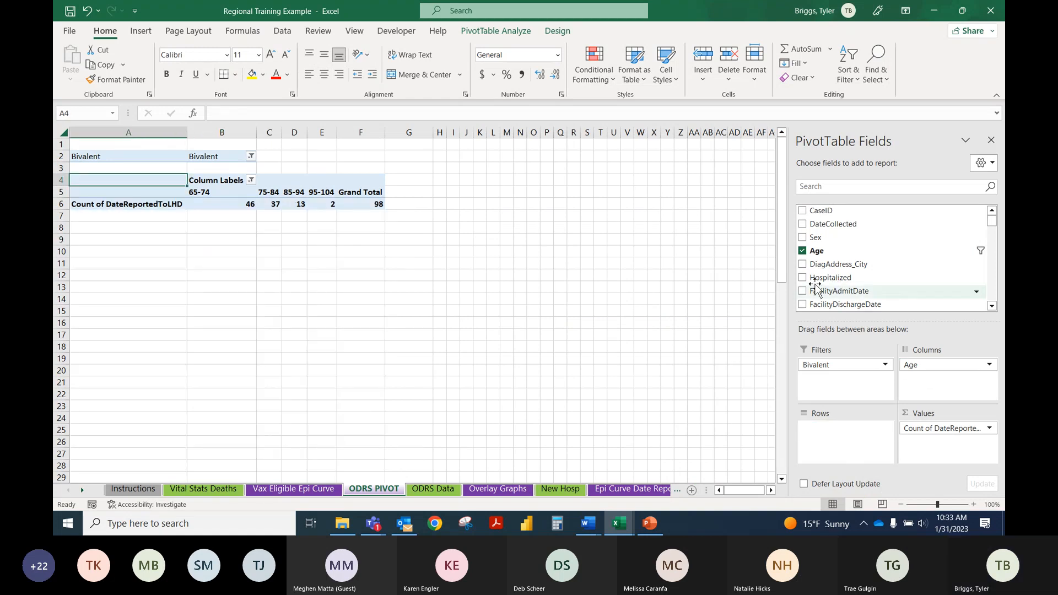
left_click_drag(810, 238, 838, 439)
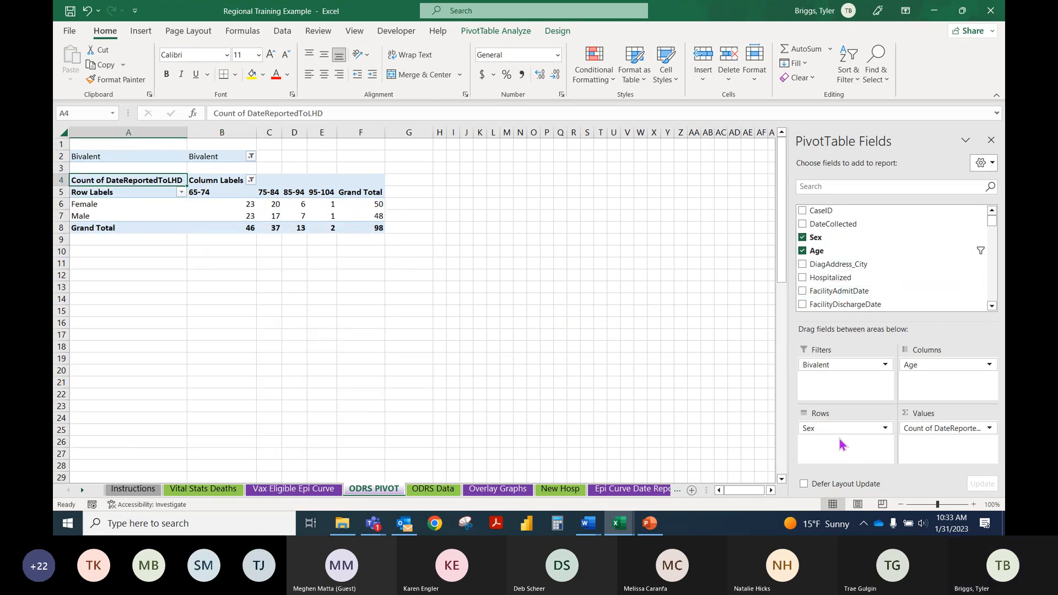
Step: Regroup the Age column labels of the ODRS PIVOT PivotTable into ranges of 20 starting at 1
right_click(219, 195)
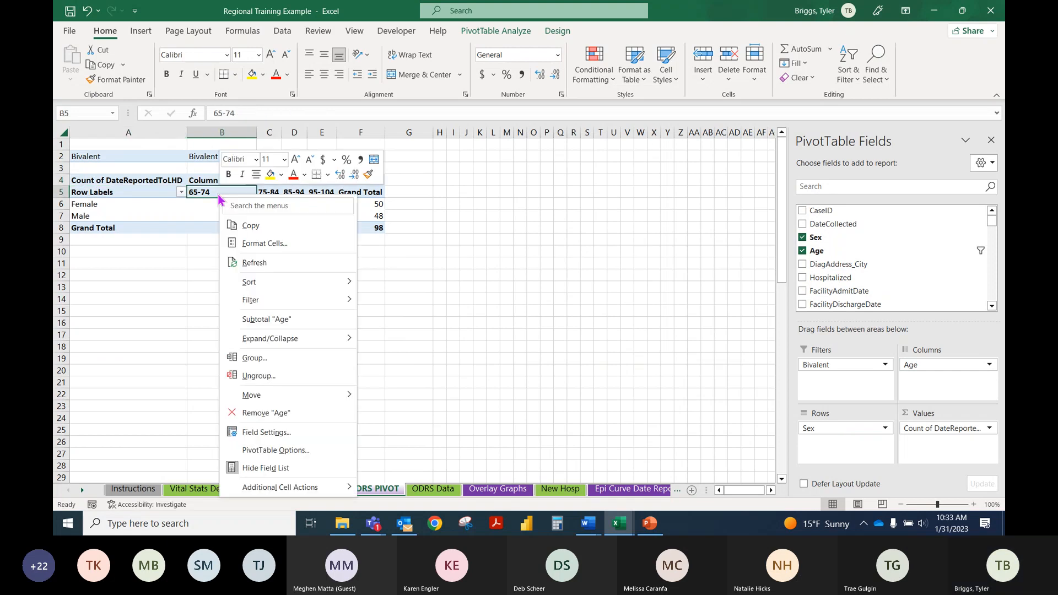
left_click(254, 358)
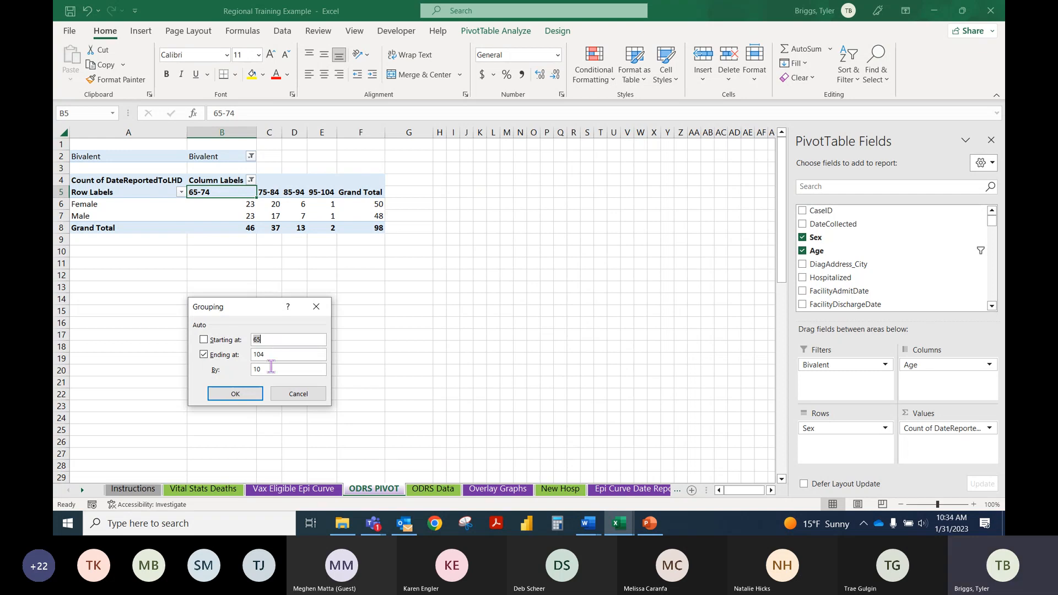
left_click(203, 340)
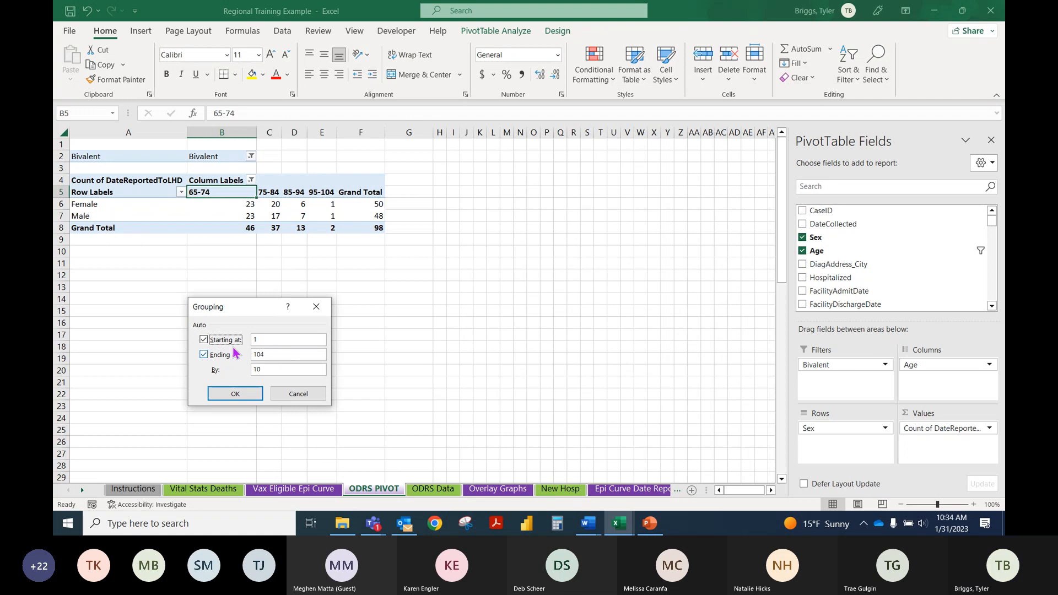
left_click(270, 369)
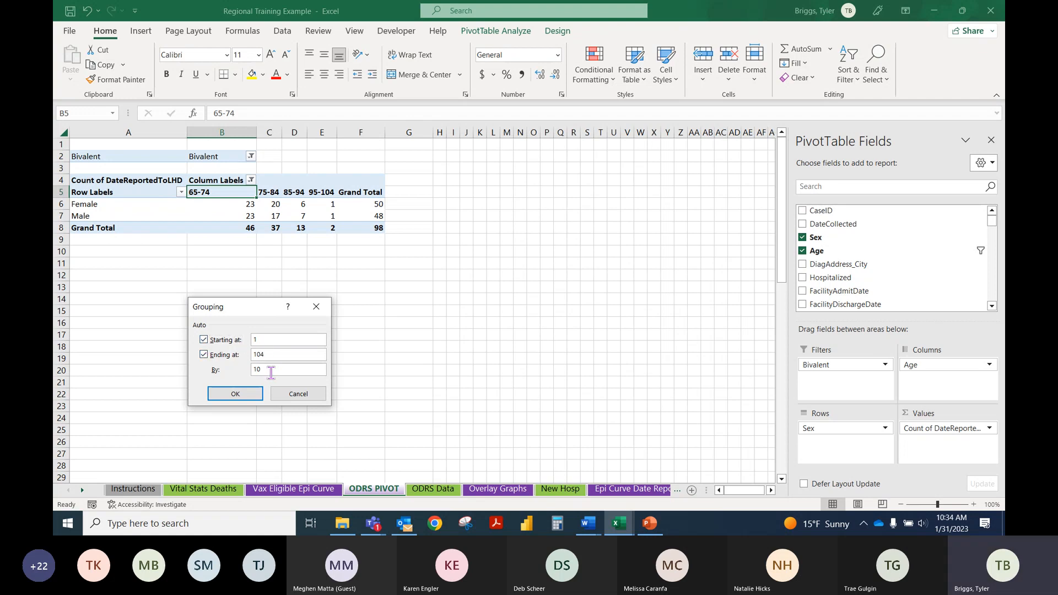
left_click(204, 340)
left_click(203, 354)
left_click_drag(270, 369, 232, 368)
type("20")
key("Return")
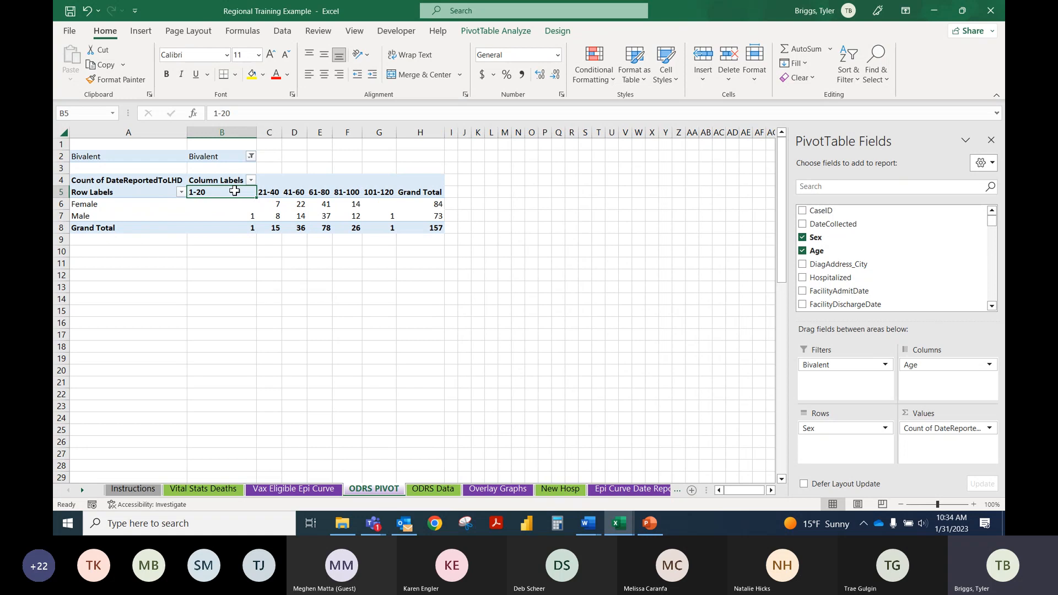
Step: Select the Male count for ages 81-100 in the PivotTable and close its field list
right_click(240, 199)
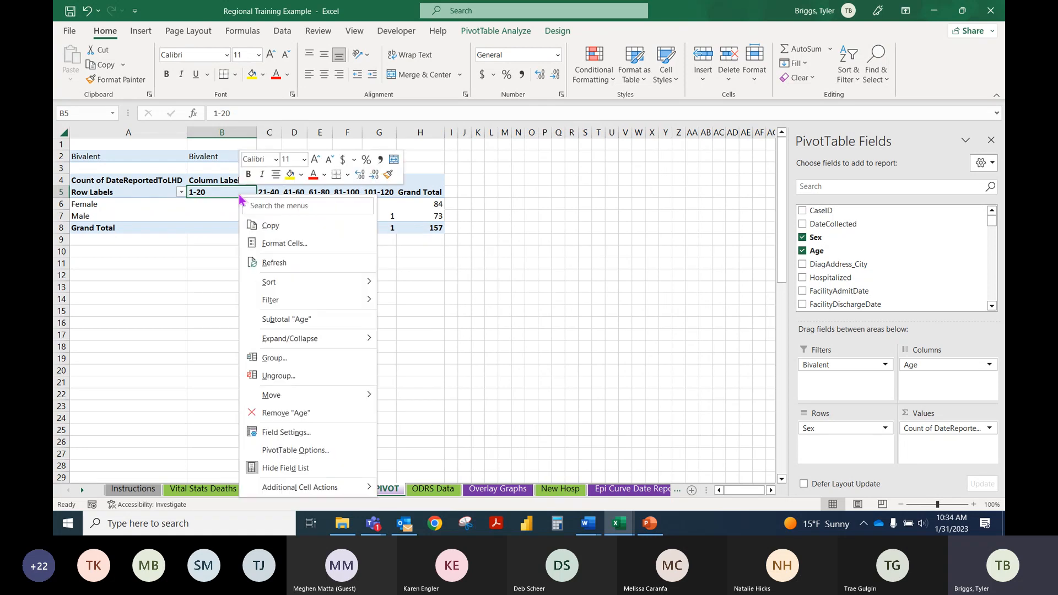
left_click(234, 192)
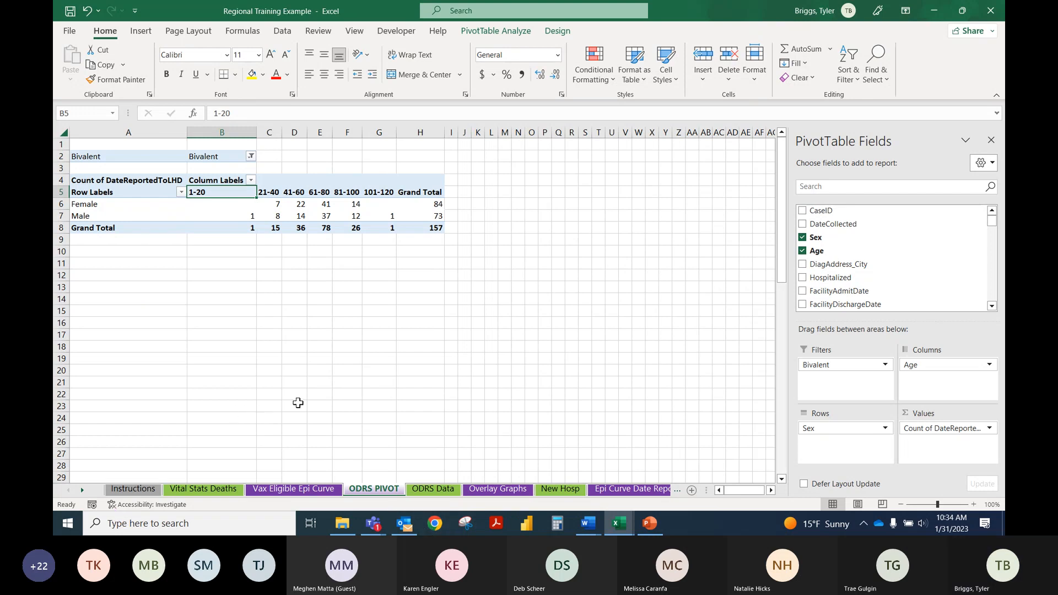
left_click(341, 213)
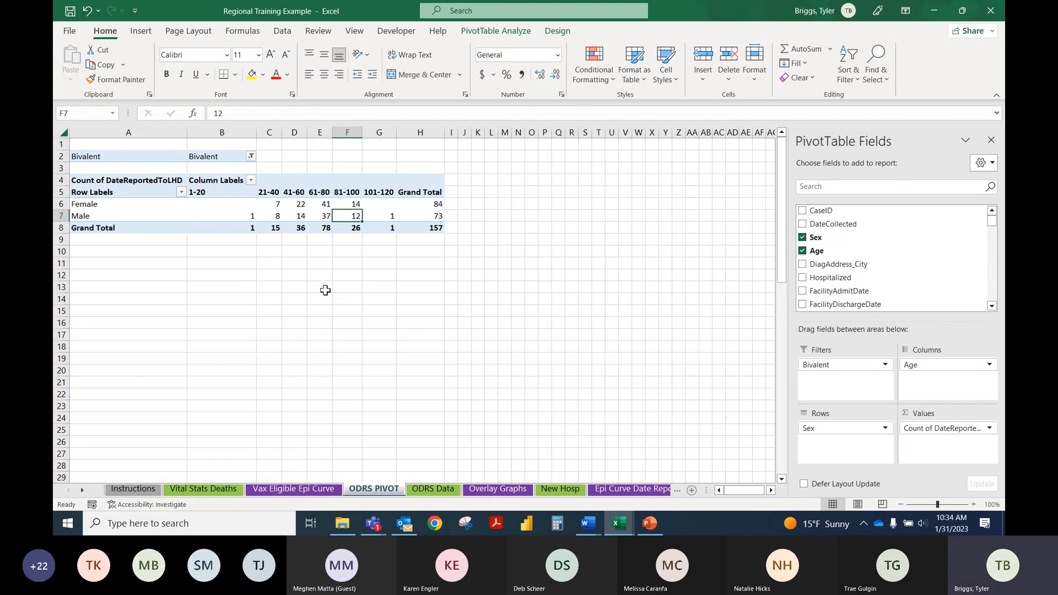
left_click(991, 141)
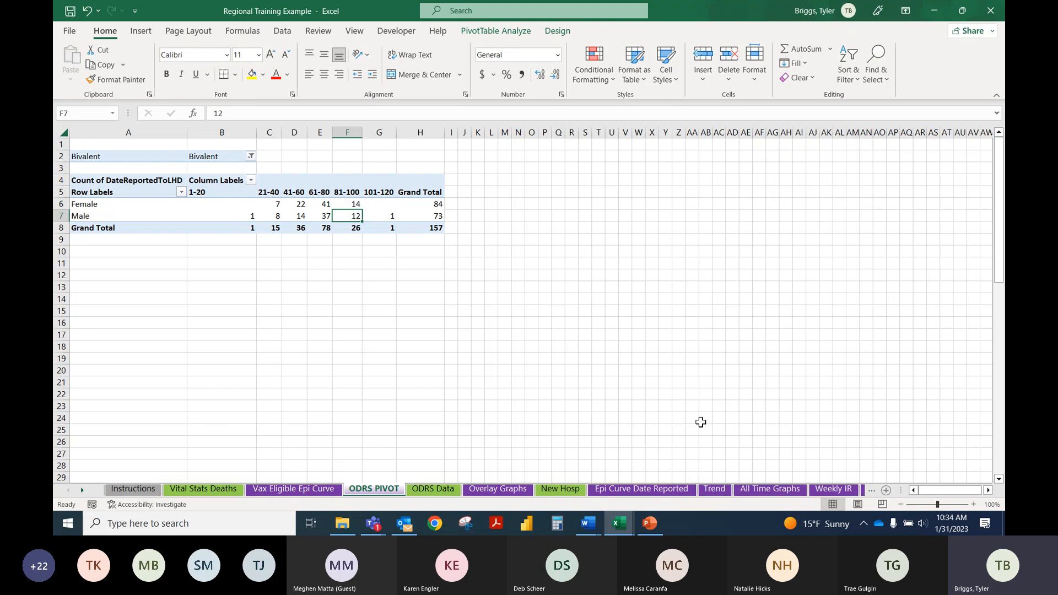
Step: Inspect the Female label formula for Hospitalizations on the All Time Graphs sheet, and look through the Weekly IR, Trend, Epi Curve Date Reported and New Hosp sheets
left_click(755, 491)
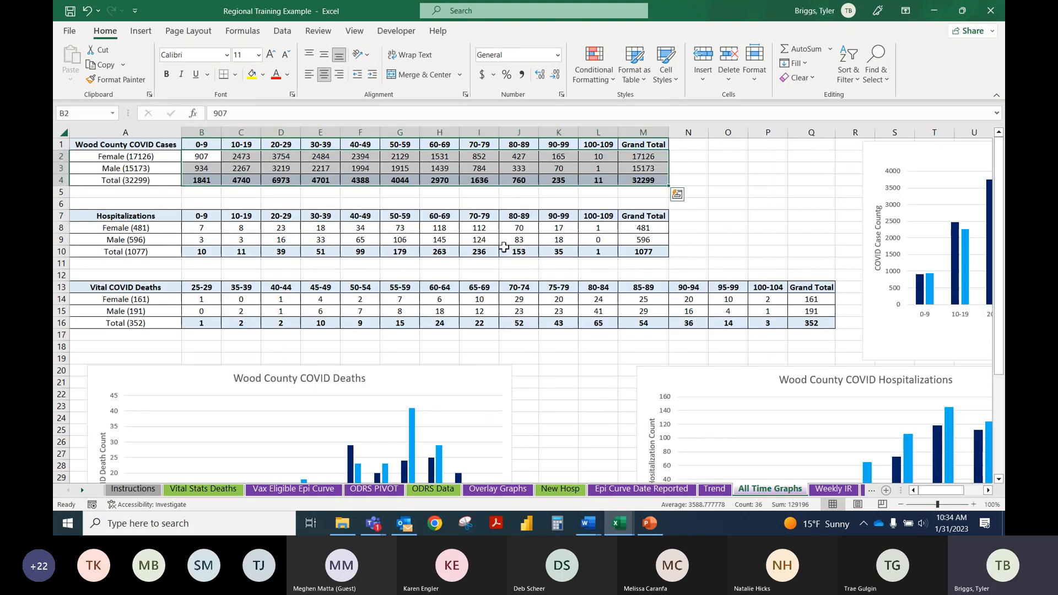
left_click(160, 229)
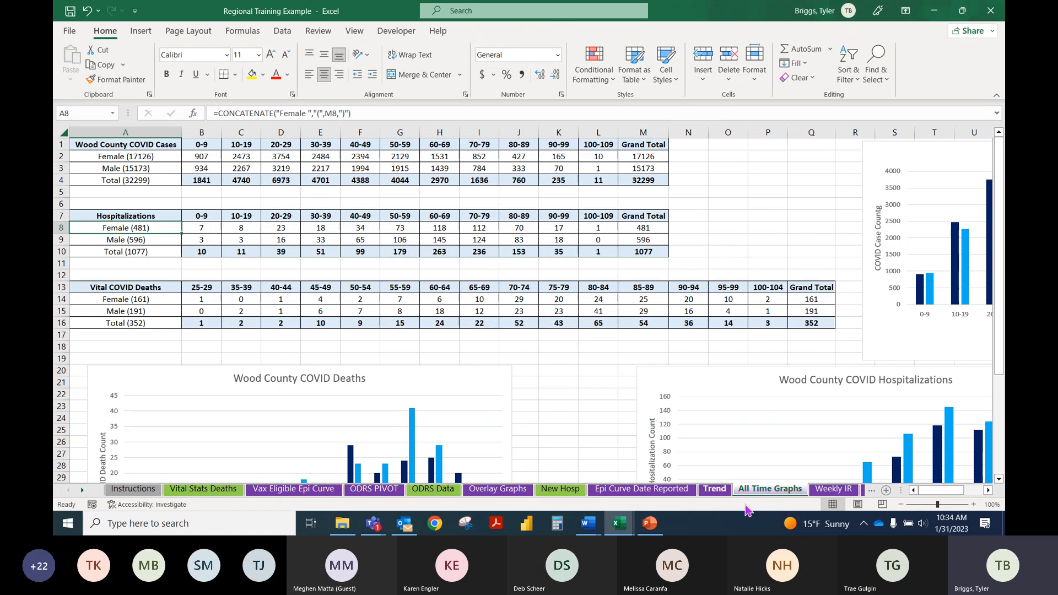
left_click(830, 491)
left_click(715, 489)
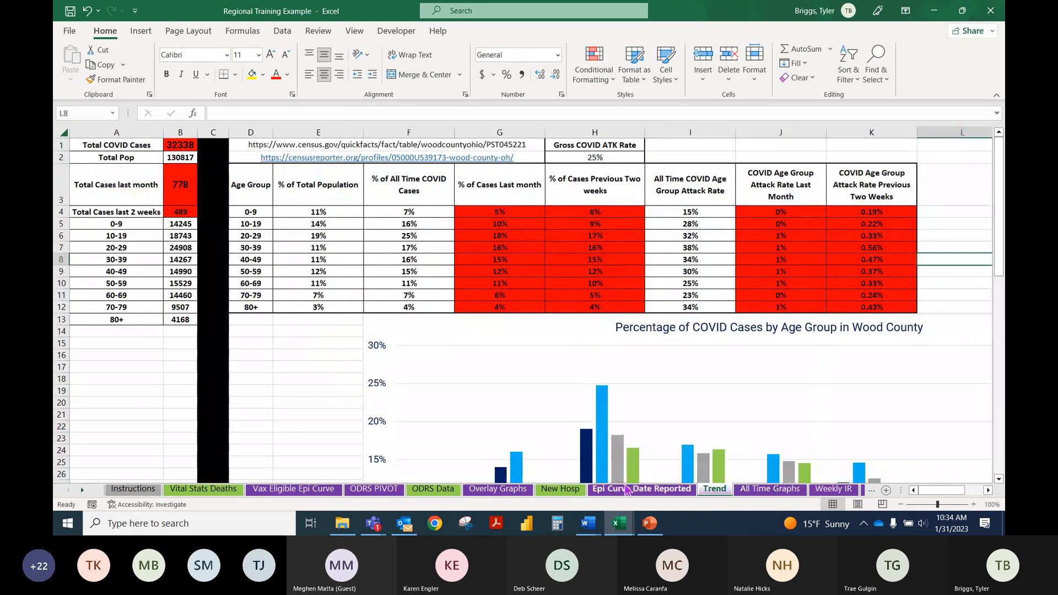
left_click(626, 490)
left_click(560, 489)
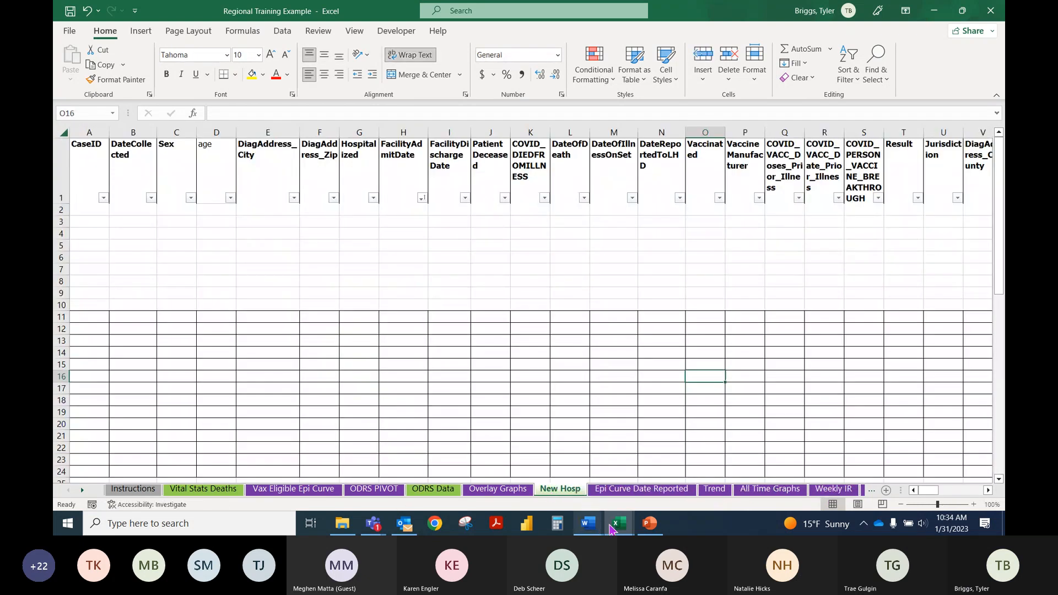
Step: Switch to the Excel Training Template Data Set Session 2 workbook and review the nested IF and VLOOKUP formulas and their purposes on the Formulas sheet
mouse_move(612, 527)
left_click(511, 459)
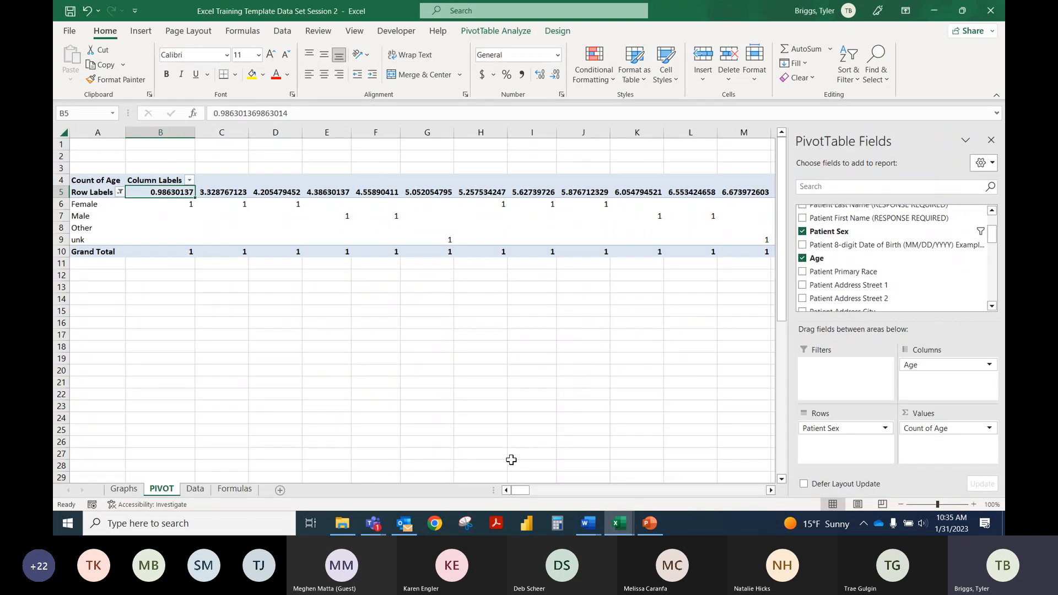
left_click(234, 488)
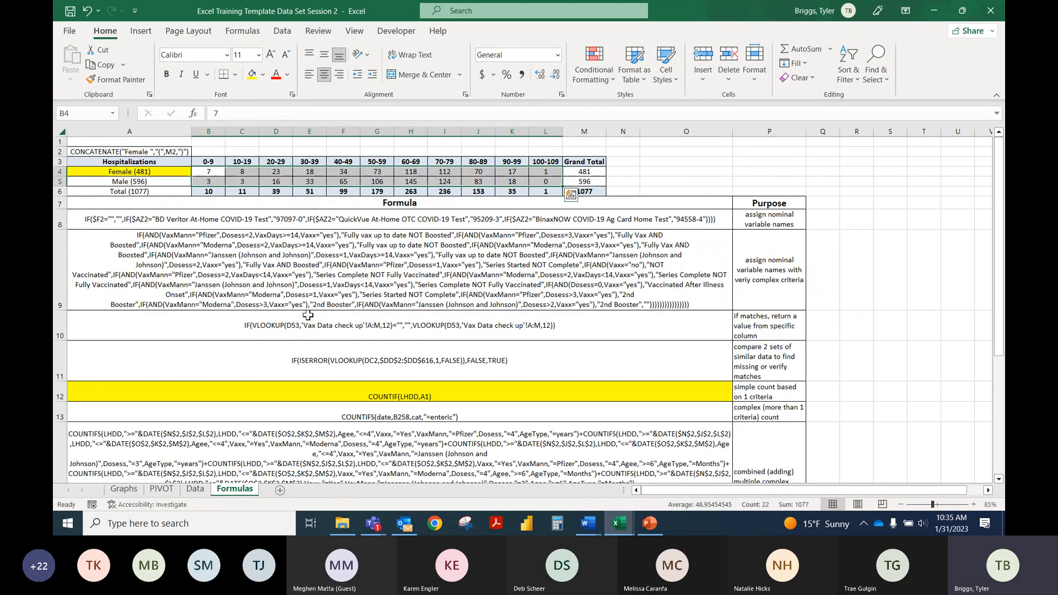
left_click(497, 325)
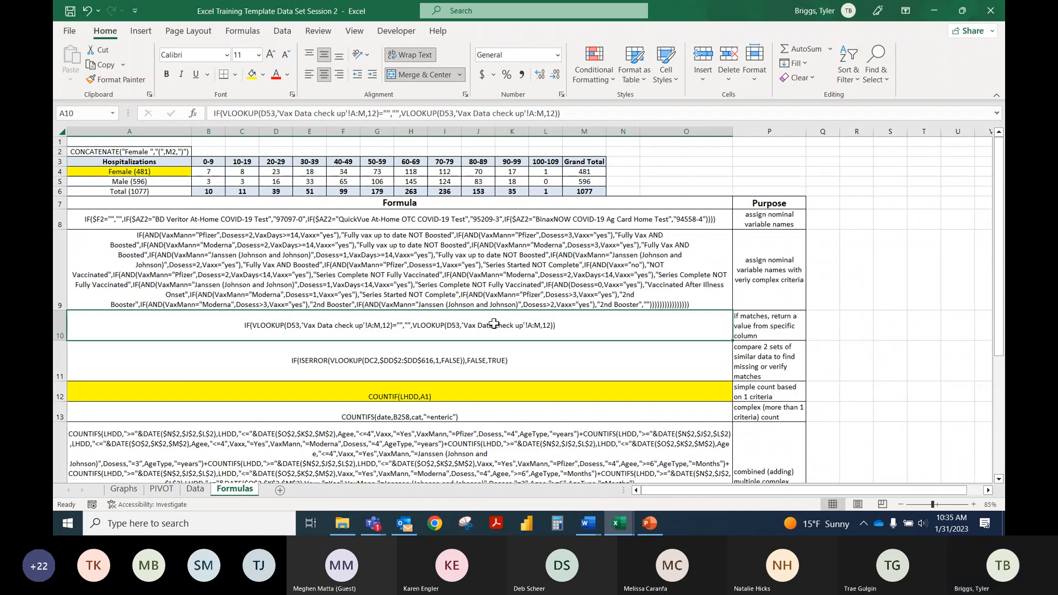
left_click(774, 218)
left_click(778, 295)
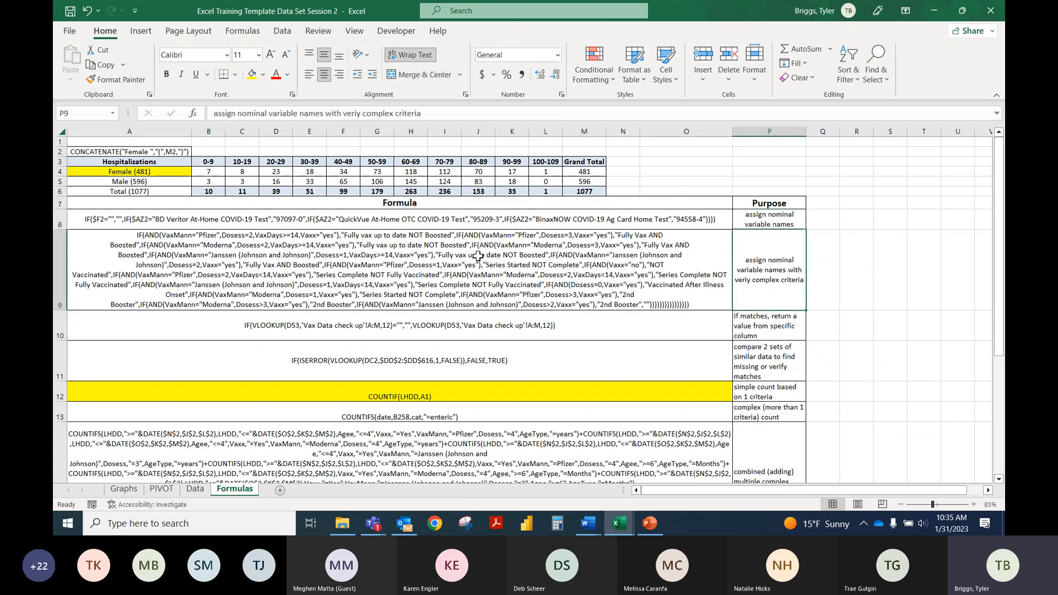
left_click(478, 256)
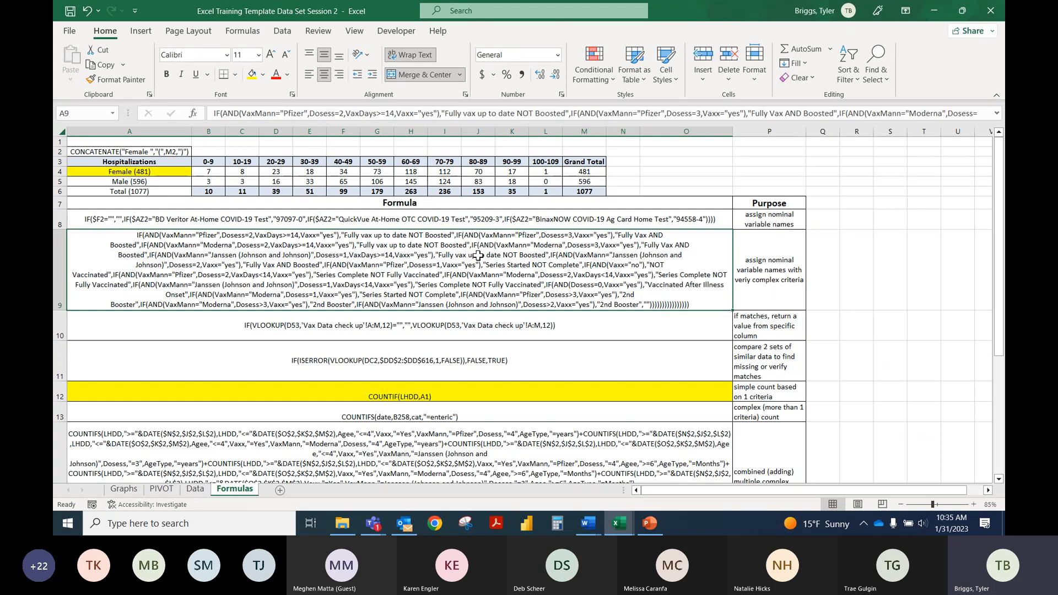
left_click(774, 333)
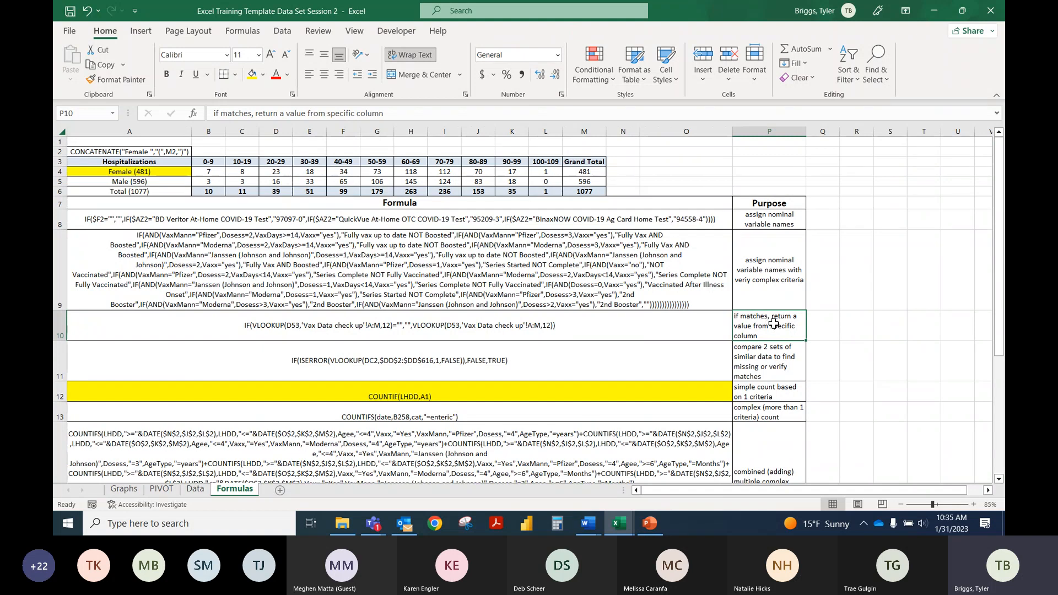
Step: Switch back to the Regional Training Example workbook and look through its sheets from All Time Graphs to Overall Graph
mouse_move(618, 522)
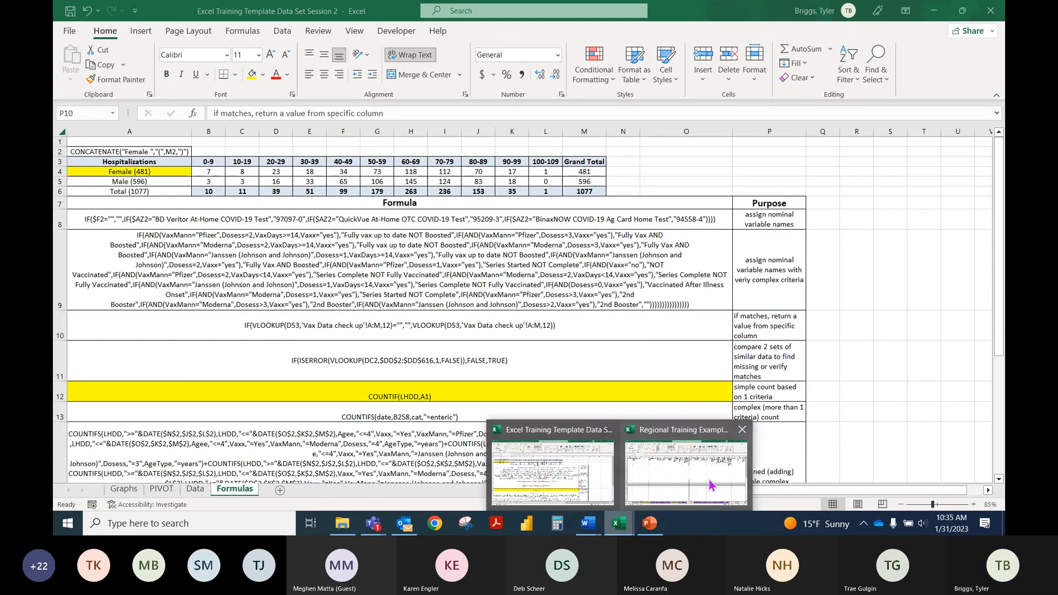
mouse_move(709, 483)
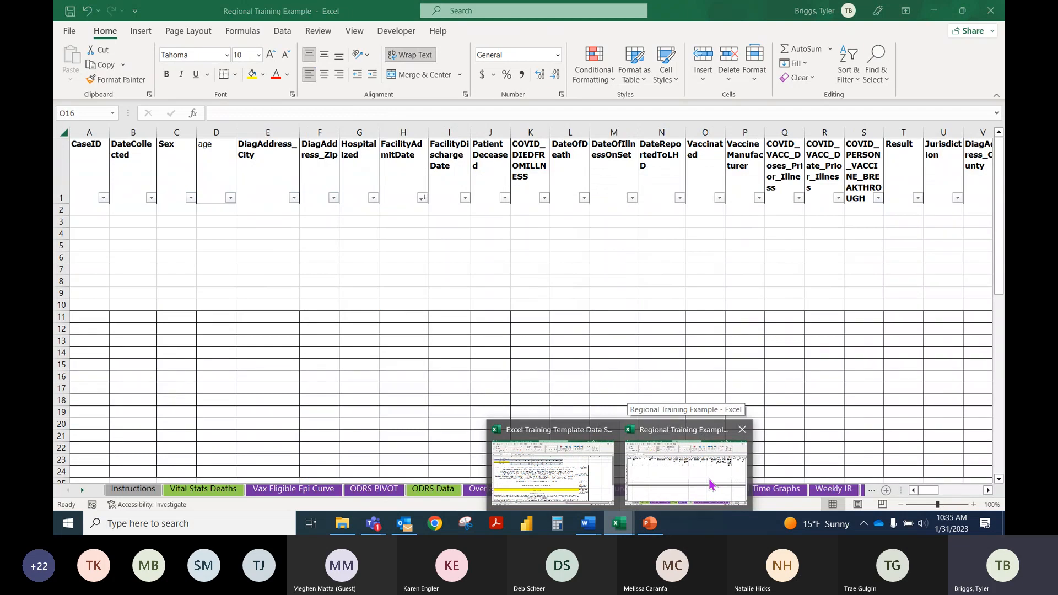
left_click(709, 484)
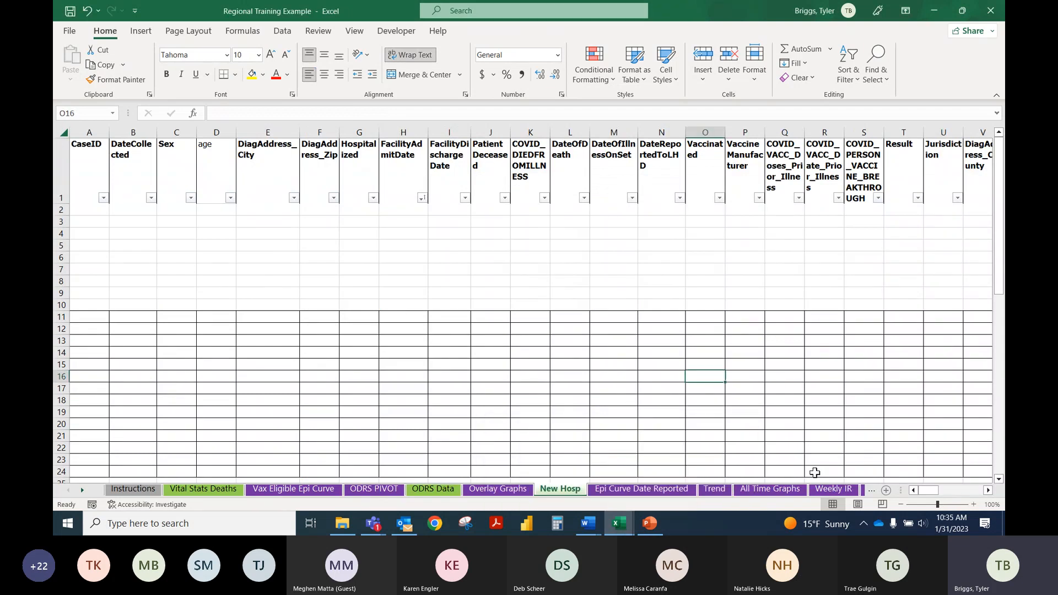
left_click(782, 492)
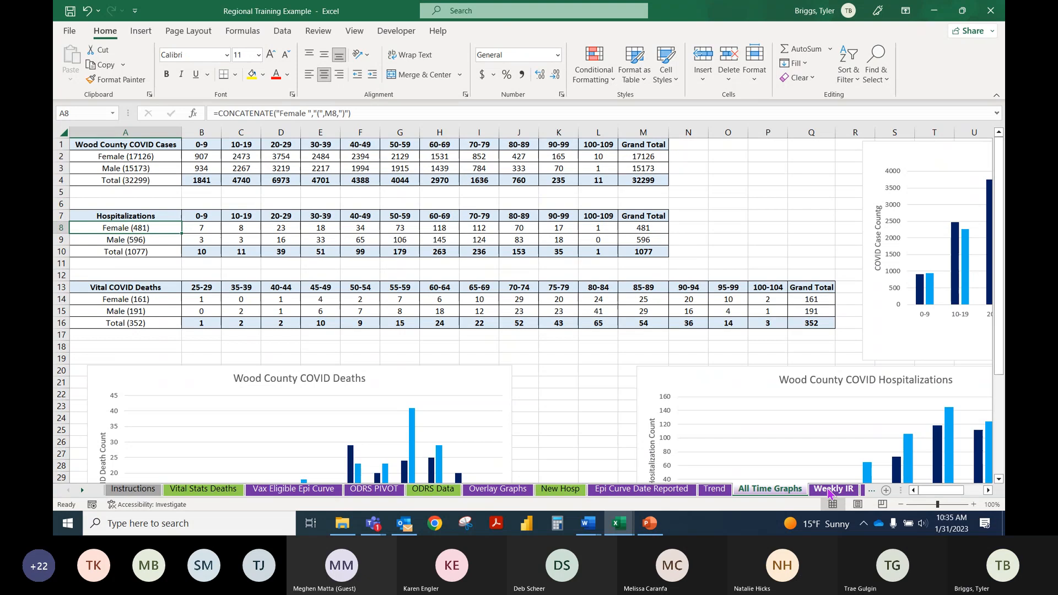
left_click(830, 489)
left_click(835, 490)
left_click(840, 489)
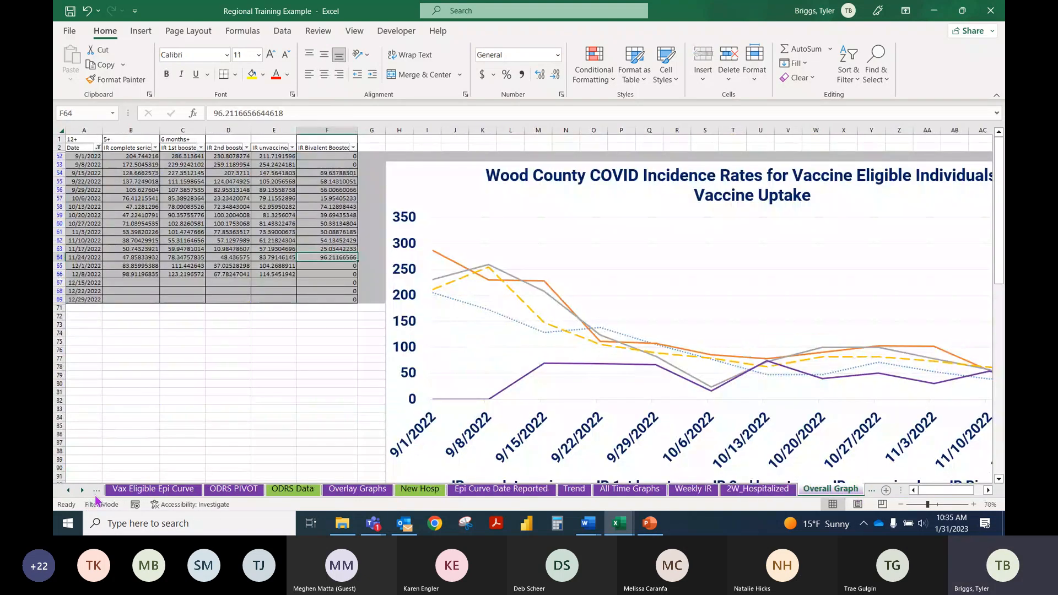
Step: Check the 65+IR sheet and open the Vax Data check up sheet
left_click(82, 489)
left_click(83, 489)
left_click(82, 490)
left_click(82, 490)
left_click(82, 490)
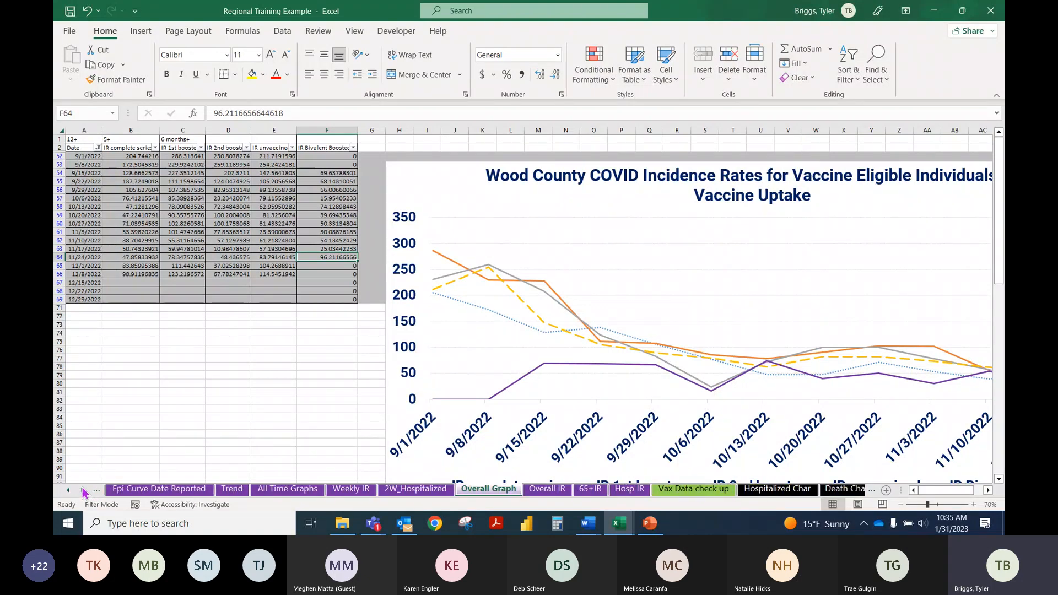
left_click(598, 491)
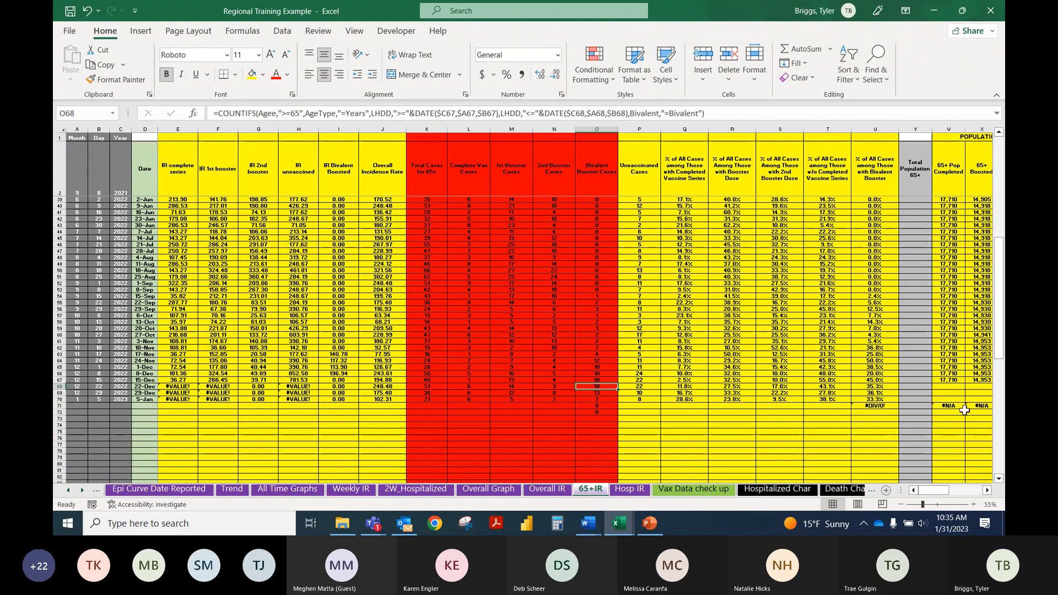
left_click(693, 489)
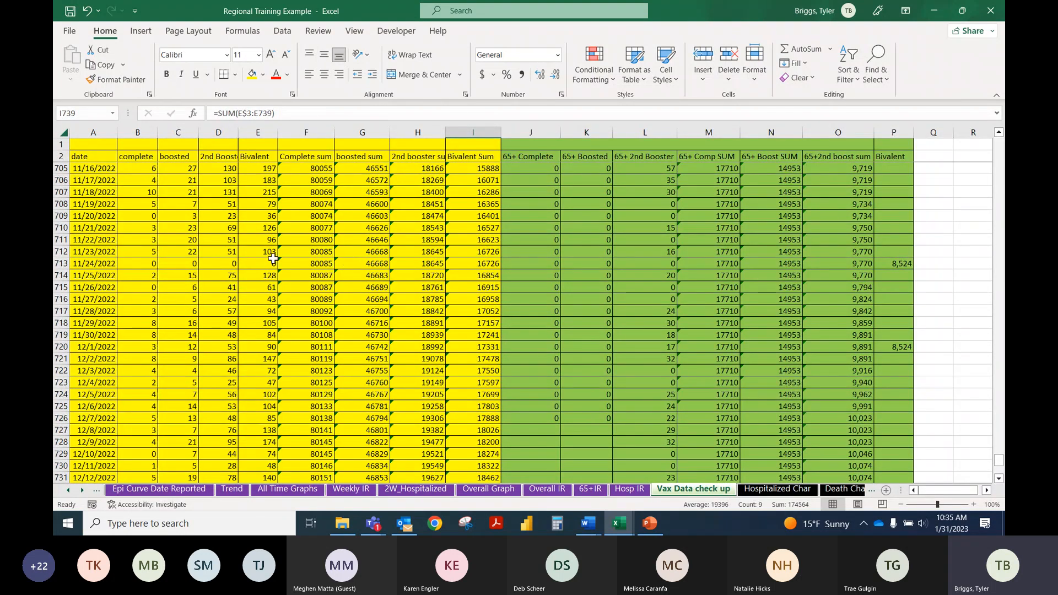
Step: Examine the complete, boosted, 2nd Booster and Bivalent columns and the earlier daily rows on the Vax Data check up sheet
scroll(270, 254, "up", 4)
scroll(257, 239, "up", 20)
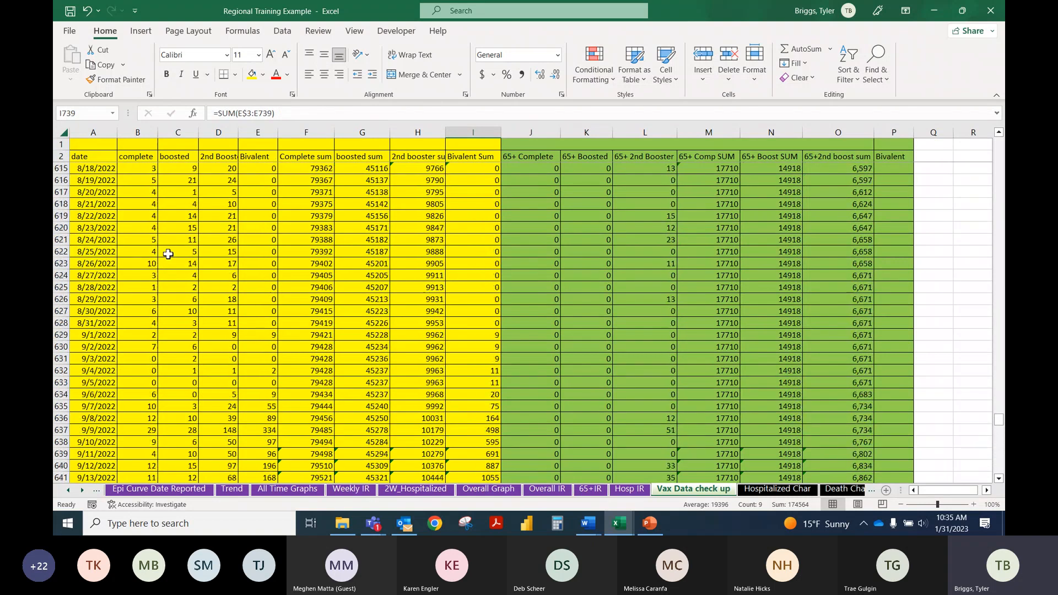
left_click(133, 158)
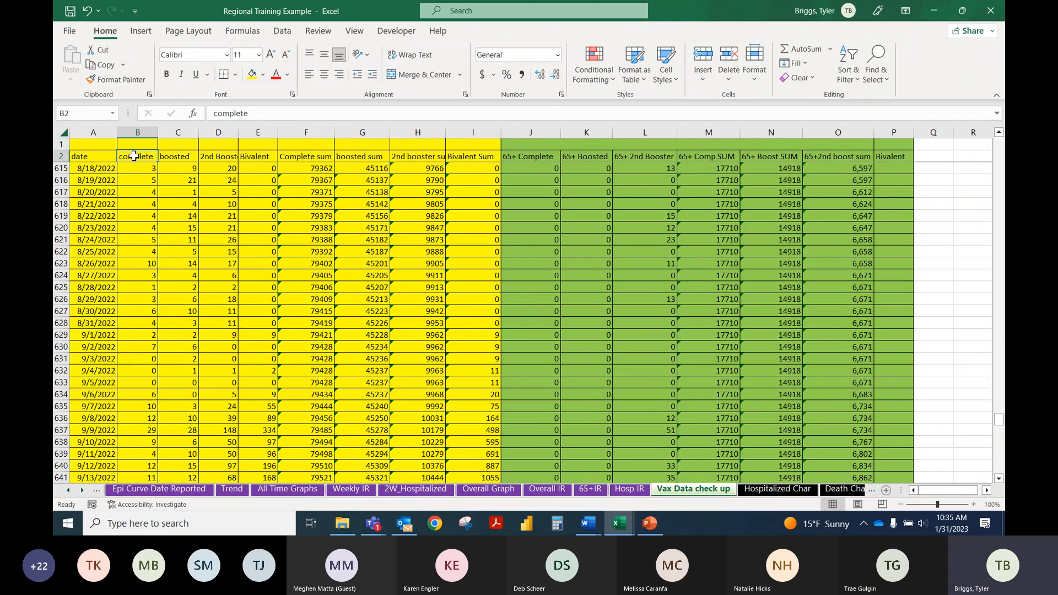
left_click(178, 156)
left_click(227, 159)
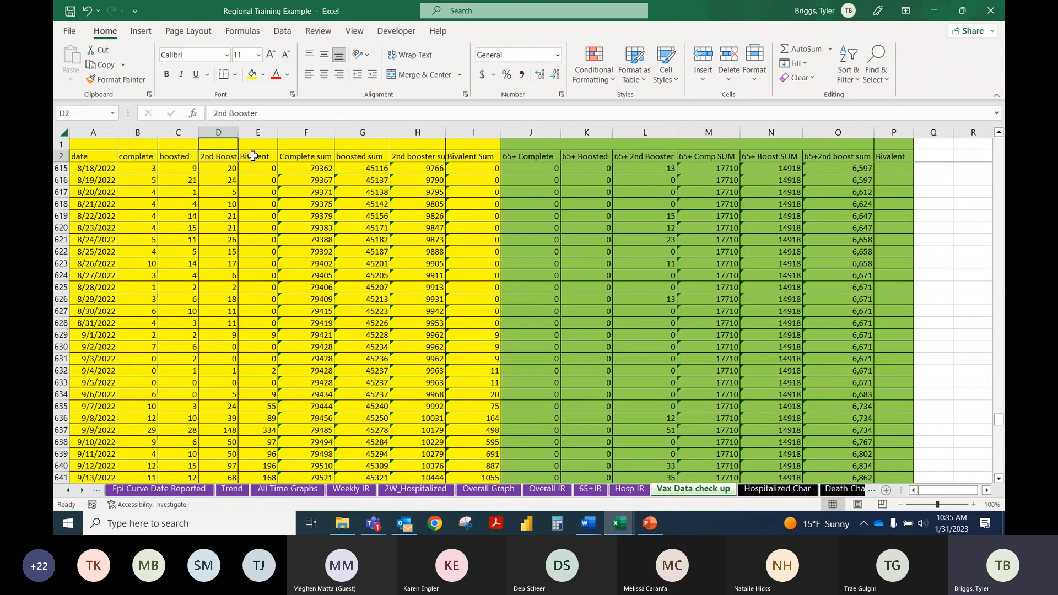
left_click(253, 156)
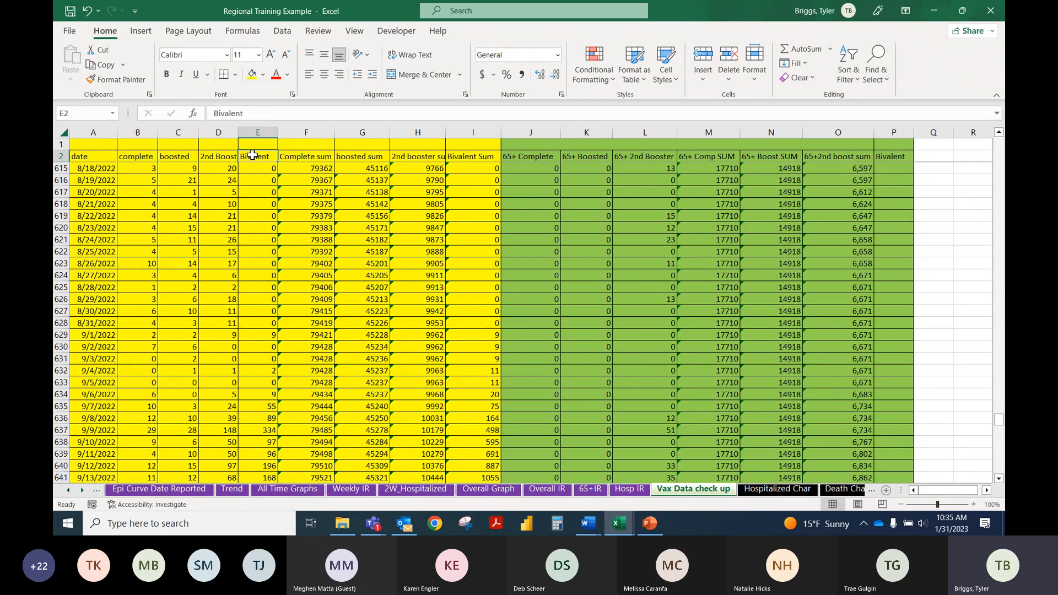
scroll(189, 209, "up", 16)
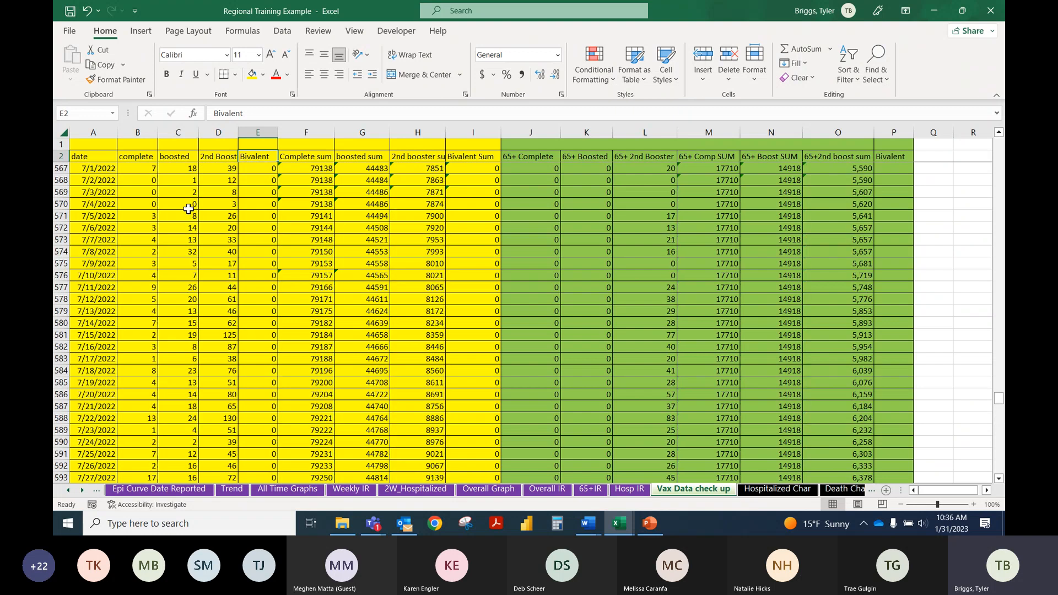
scroll(188, 208, "up", 20)
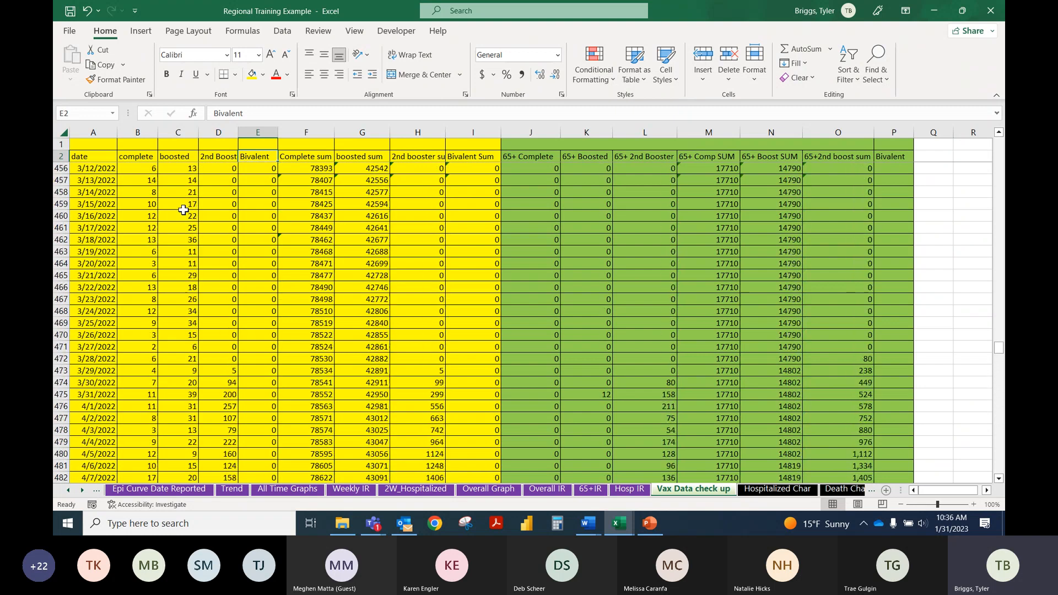
scroll(182, 209, "up", 6)
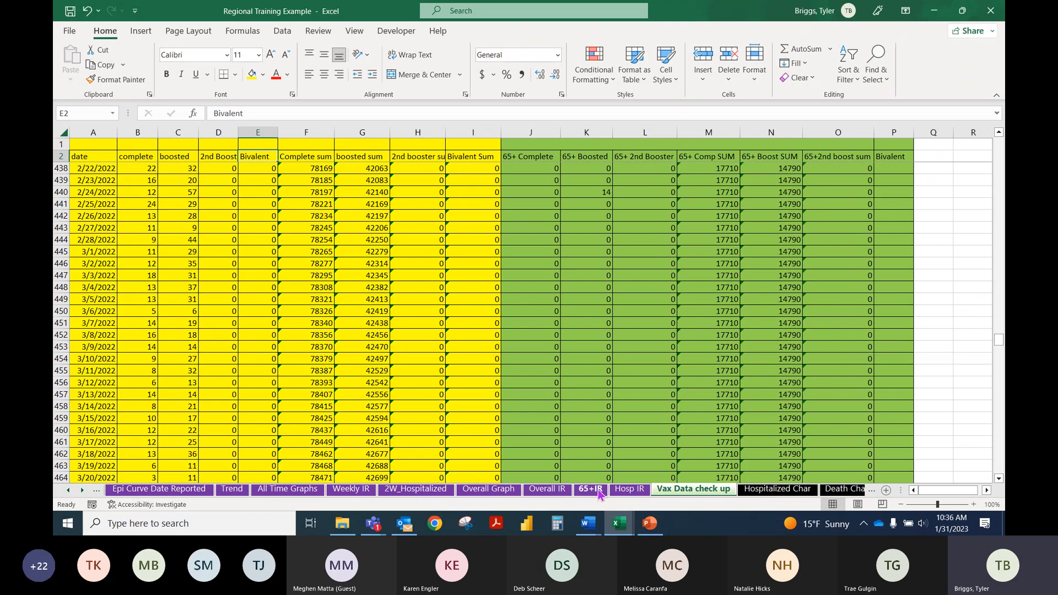
scroll(213, 238, "up", 4)
scroll(214, 237, "up", 20)
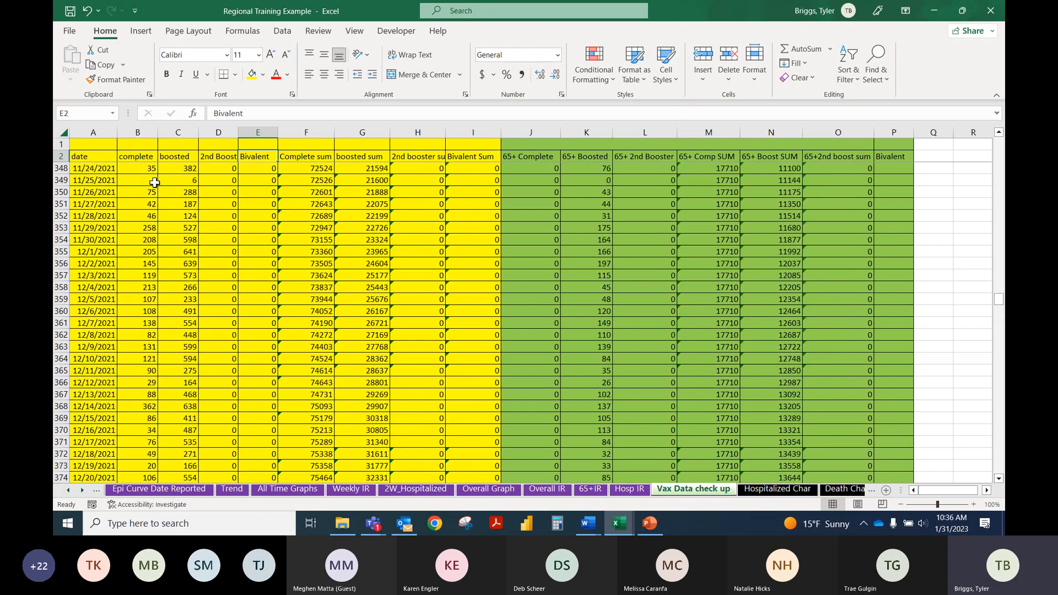
Step: Return to the first daily rows of the Vax Data check up sheet and examine the date through 2nd Booster columns
scroll(153, 182, "up", 3)
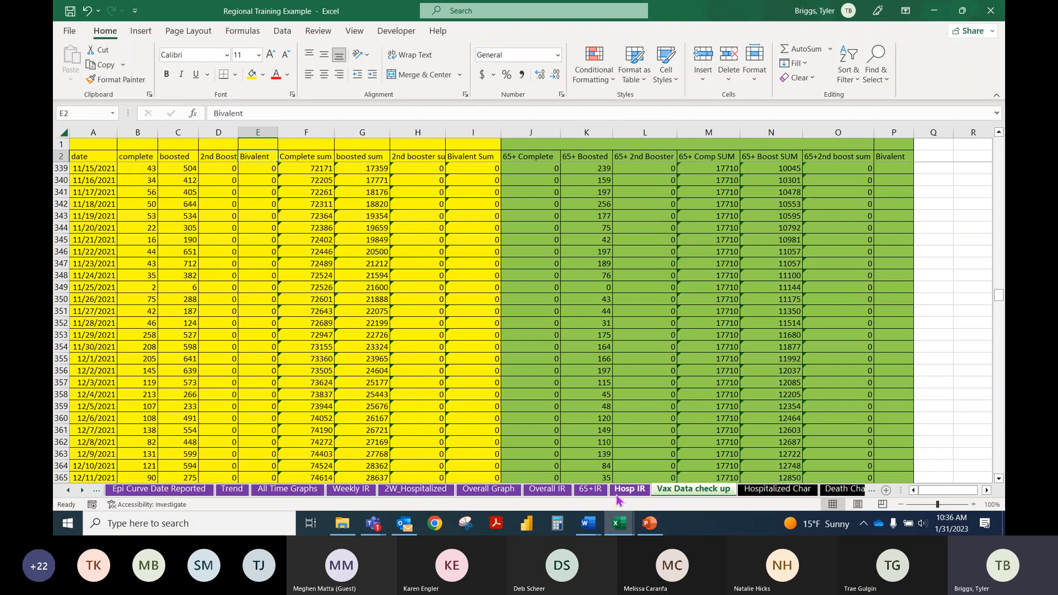
left_click(100, 171)
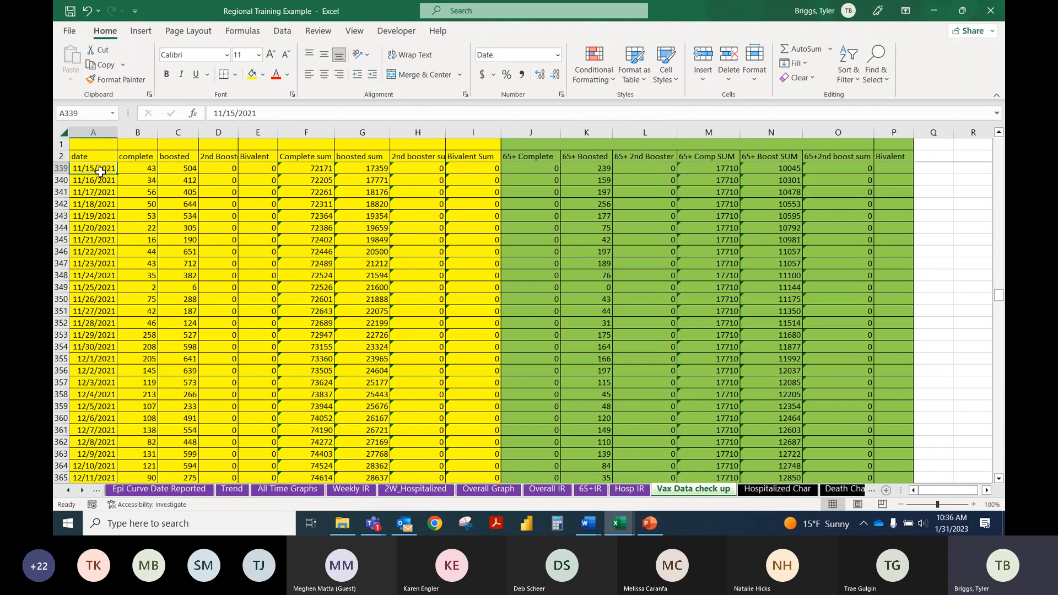
scroll(100, 171, "up", 7)
scroll(101, 172, "up", 20)
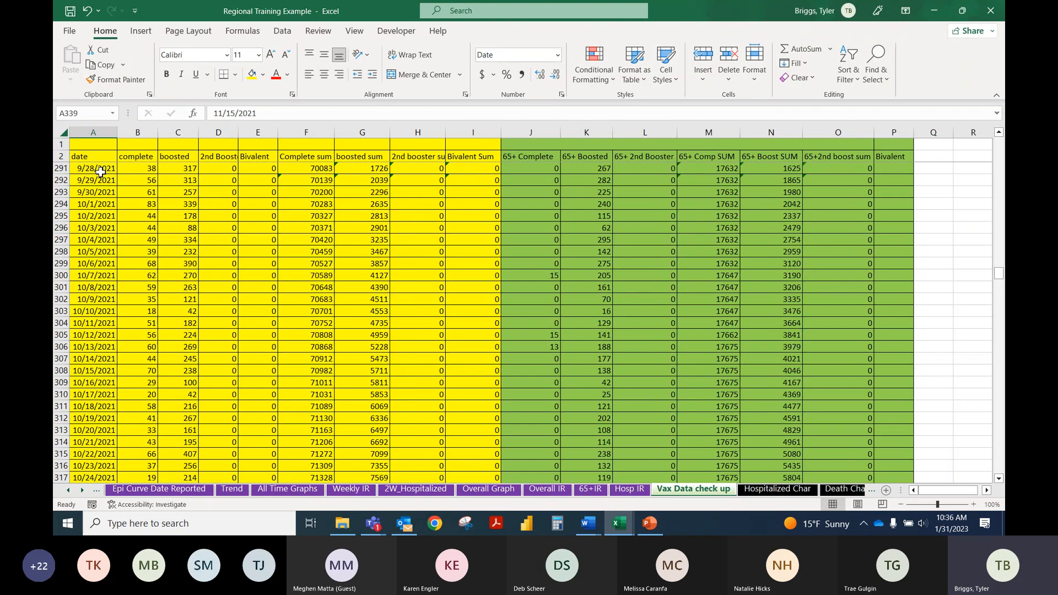
left_click(100, 172)
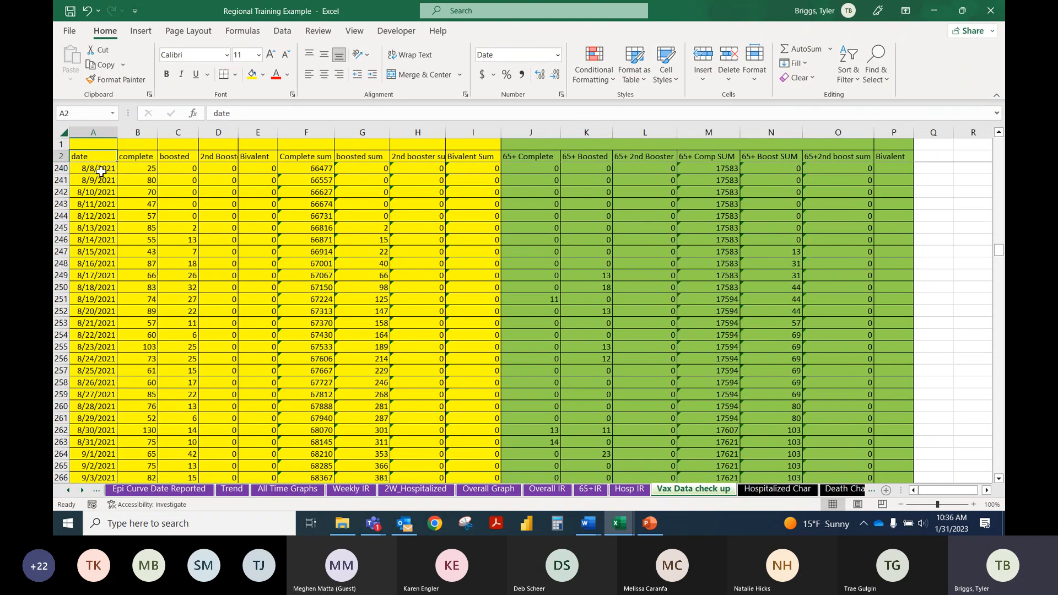
key("ctrl+Home")
left_click(105, 155)
left_click_drag(104, 156, 236, 451)
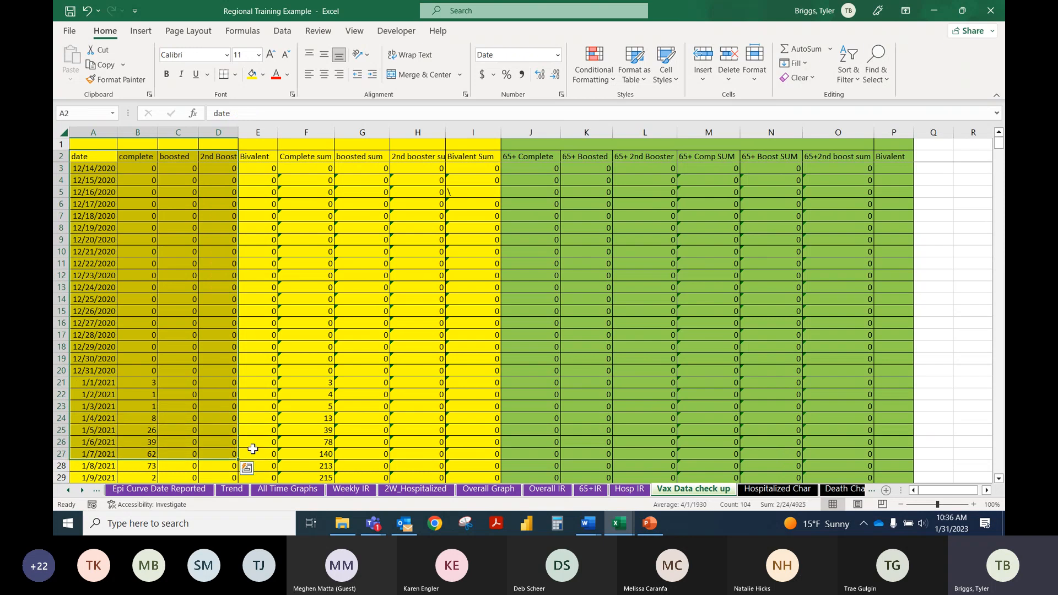
left_click(219, 347)
Step: Open the Overall IR sheet and check the formulas in the Unvax Vs 2nd Boosted OR column and in the Vaccine Complete cell V35
left_click(557, 490)
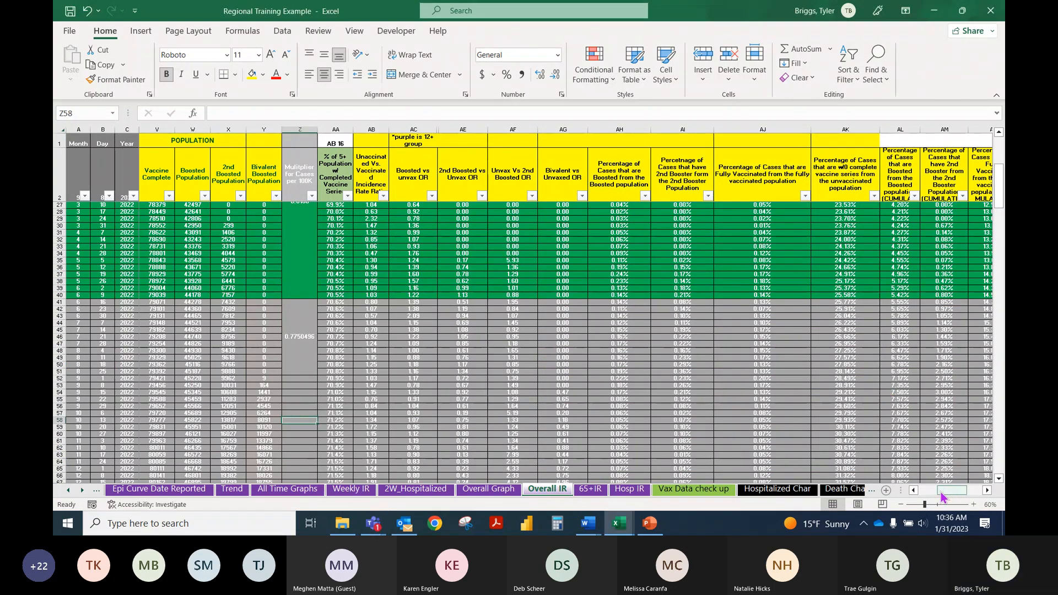
left_click(492, 294)
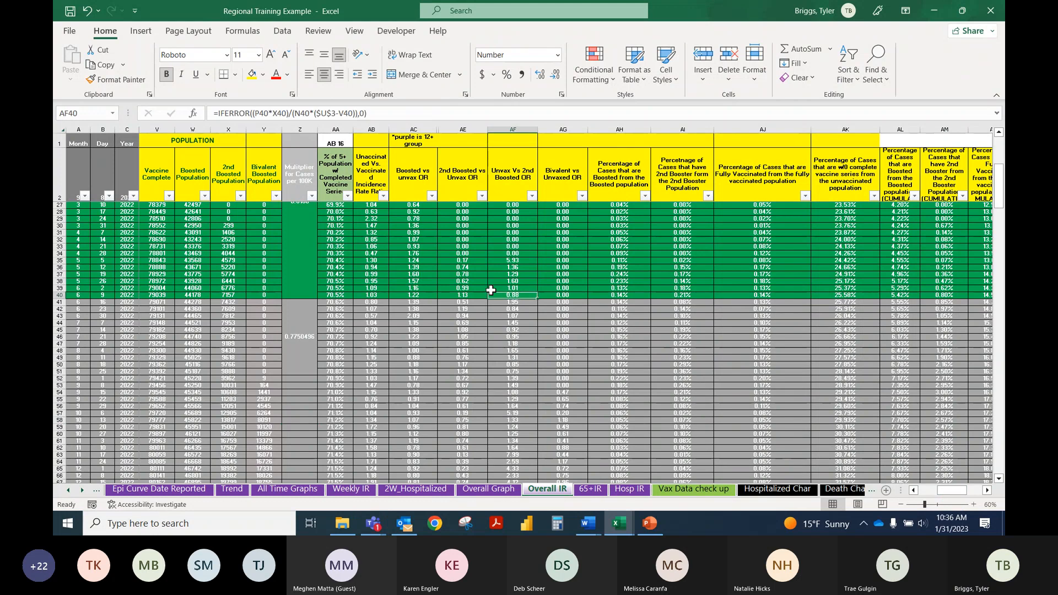
left_click(202, 262)
left_click_drag(961, 497, 942, 496)
left_click(478, 260)
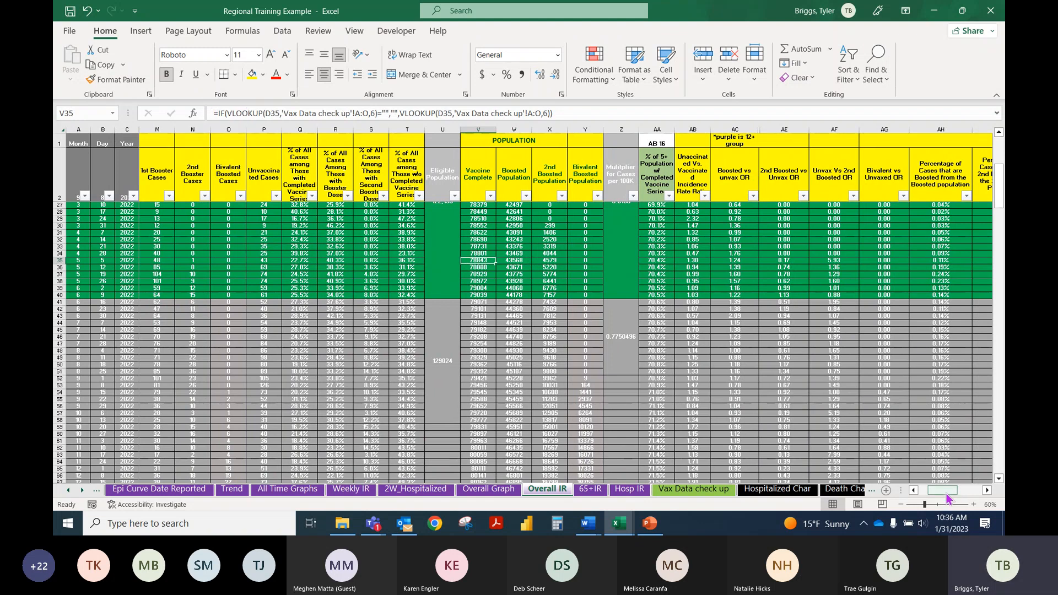
Step: Examine the arguments of the nested IF and VLOOKUP formula in cell V35, including its date reference and column index, leaving it unedited
left_click_drag(948, 499, 938, 497)
double_click(797, 260)
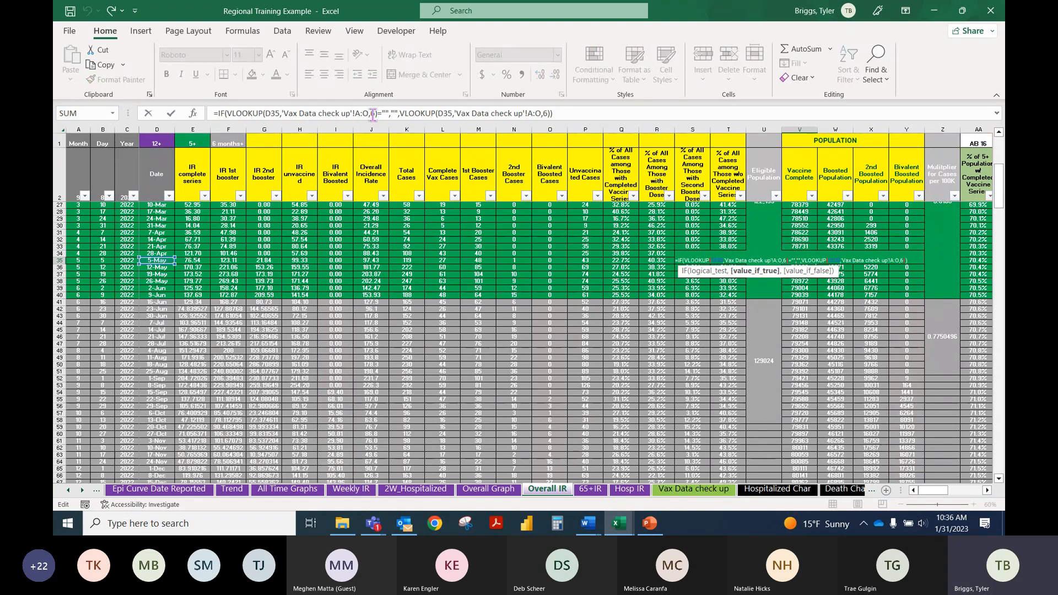
key("Return")
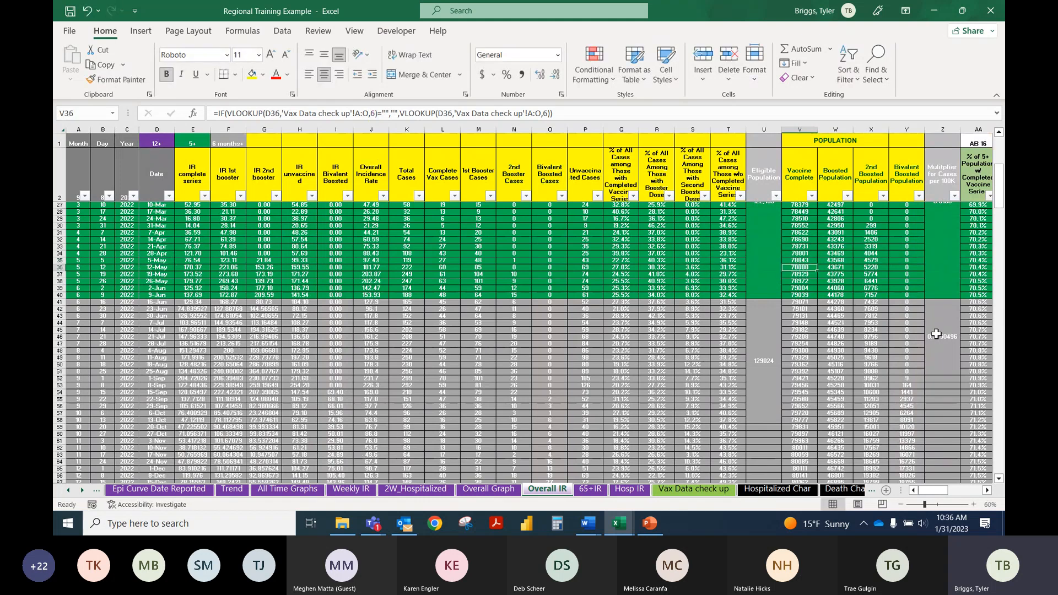
left_click(799, 260)
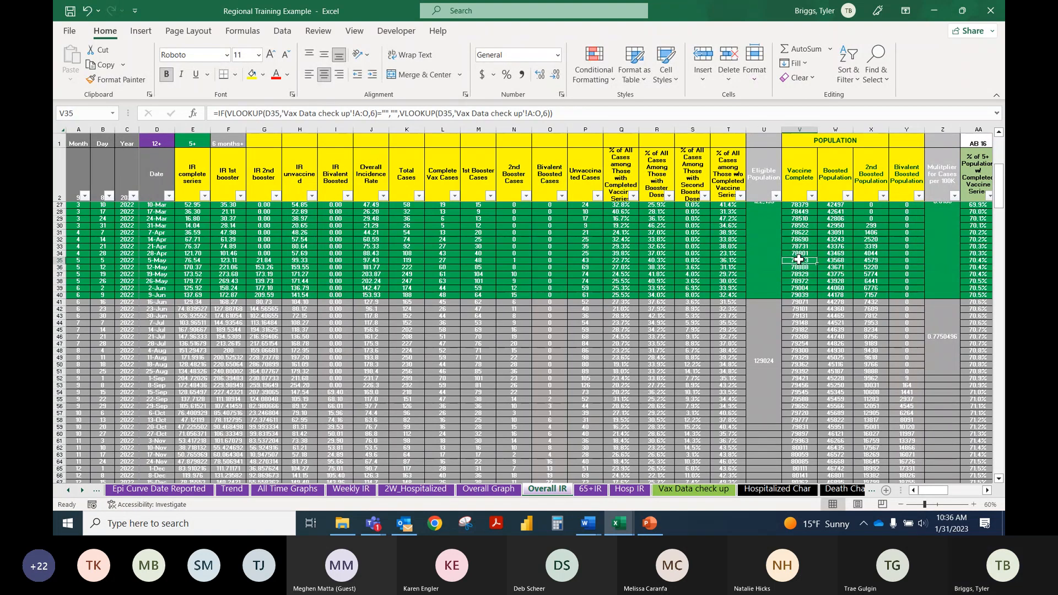
Step: Go to the Vax Data check up sheet and count across the headers from date to Complete sum to locate the sixth column
left_click(705, 493)
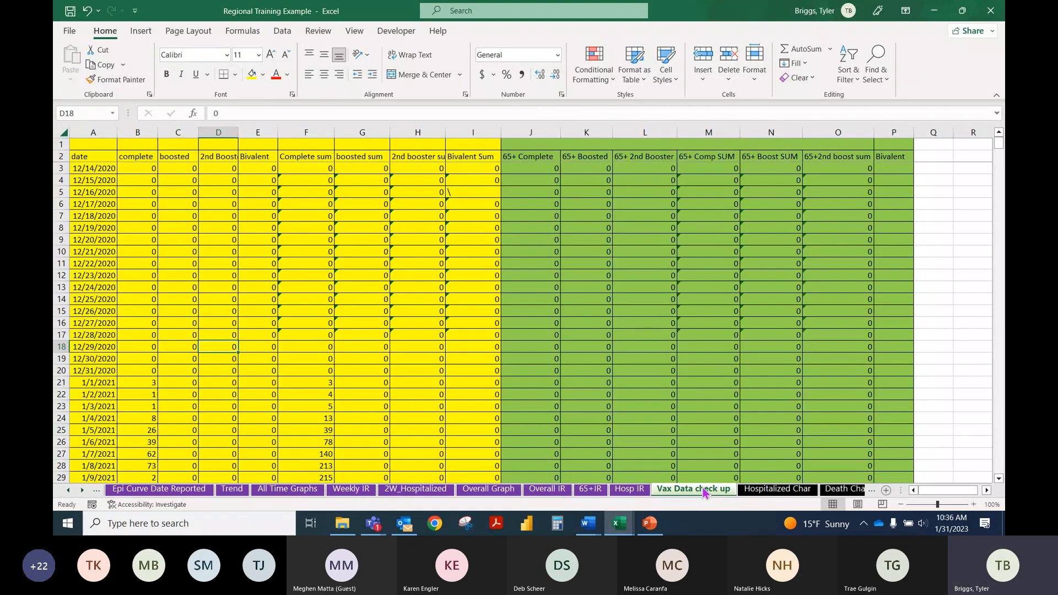
left_click(95, 158)
left_click(134, 156)
left_click(181, 157)
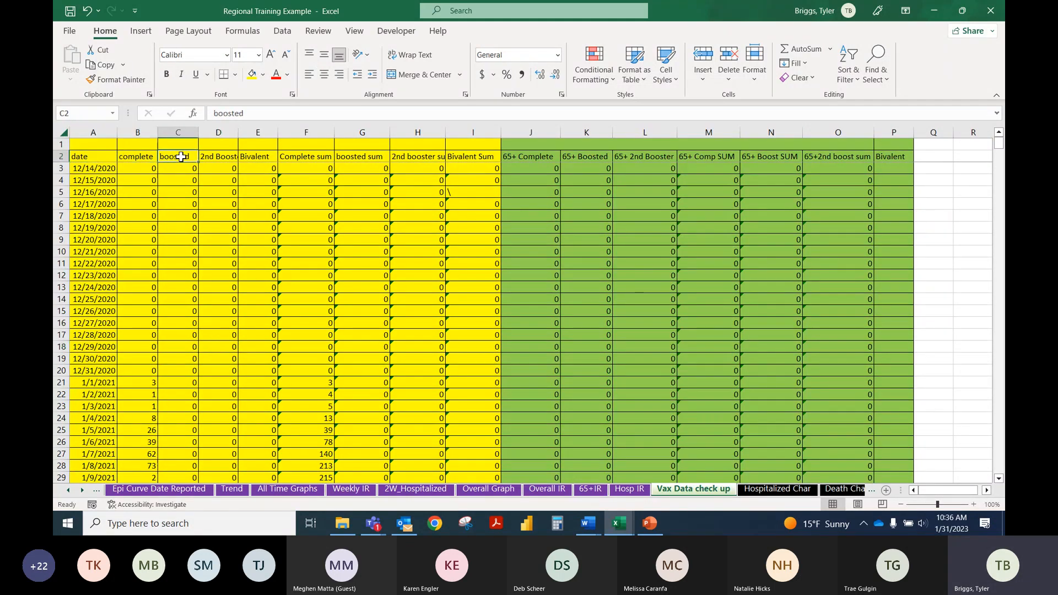
left_click(211, 156)
left_click(254, 156)
left_click(307, 157)
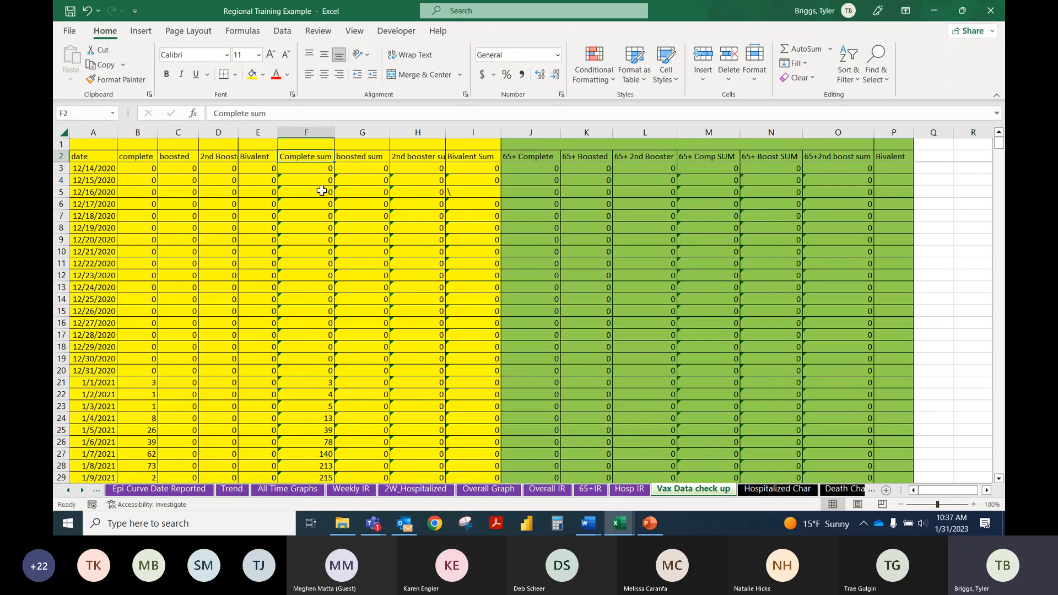
Step: Inspect the cumulative SUM formula in the Complete sum column at F27 and go to the column's last filled row
scroll(320, 246, "down", 4)
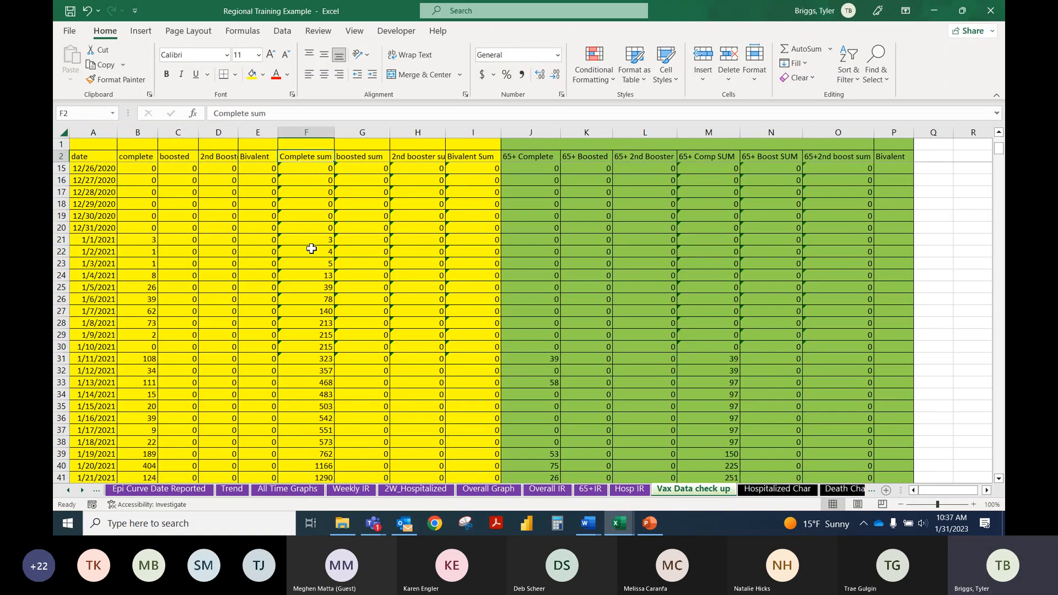
left_click(319, 309)
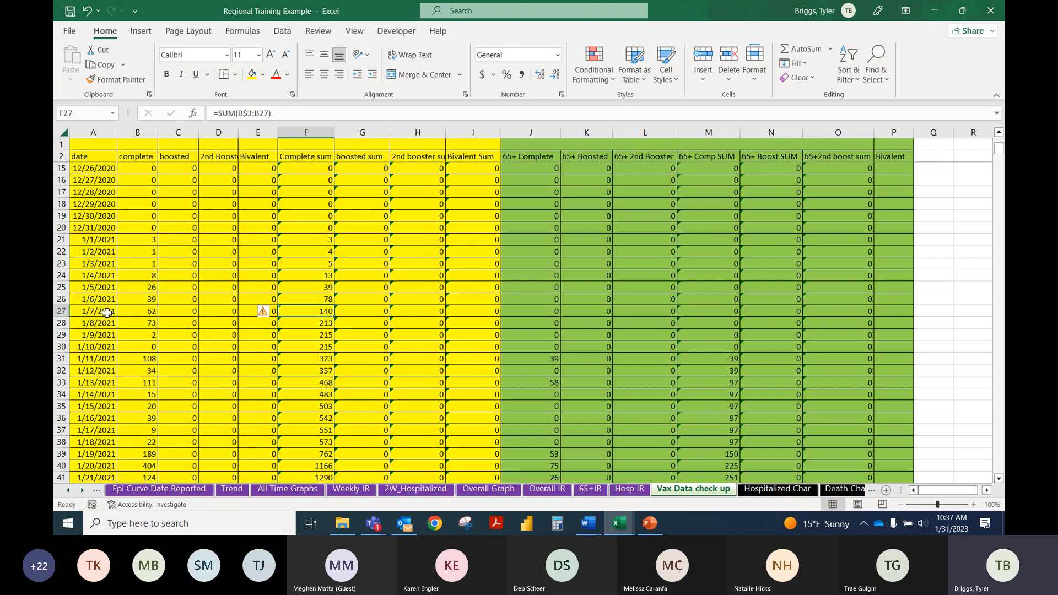
scroll(306, 308, "down", 12)
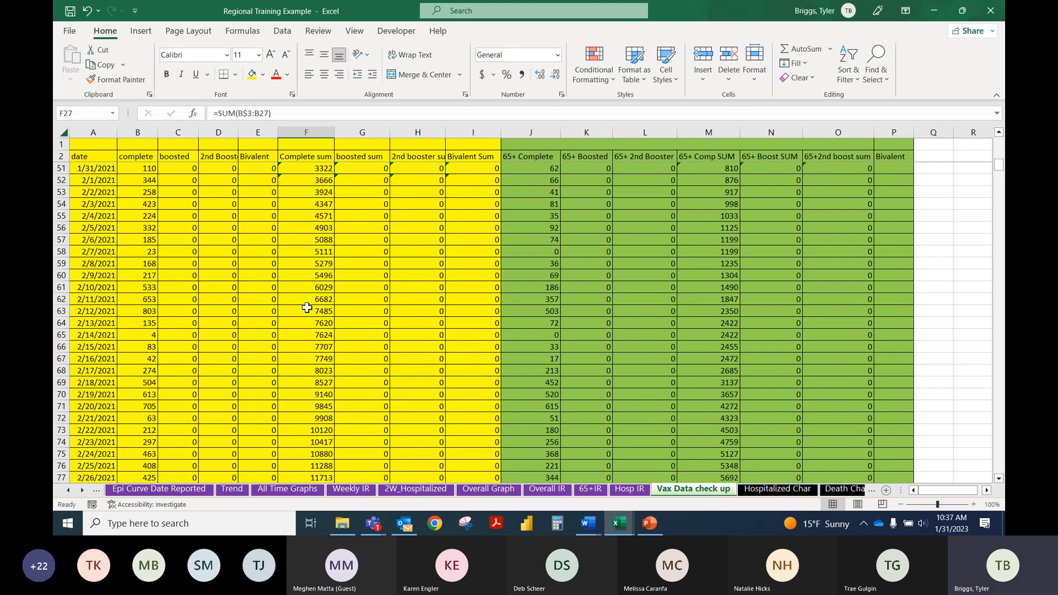
scroll(307, 307, "down", 6)
key("ctrl+Down")
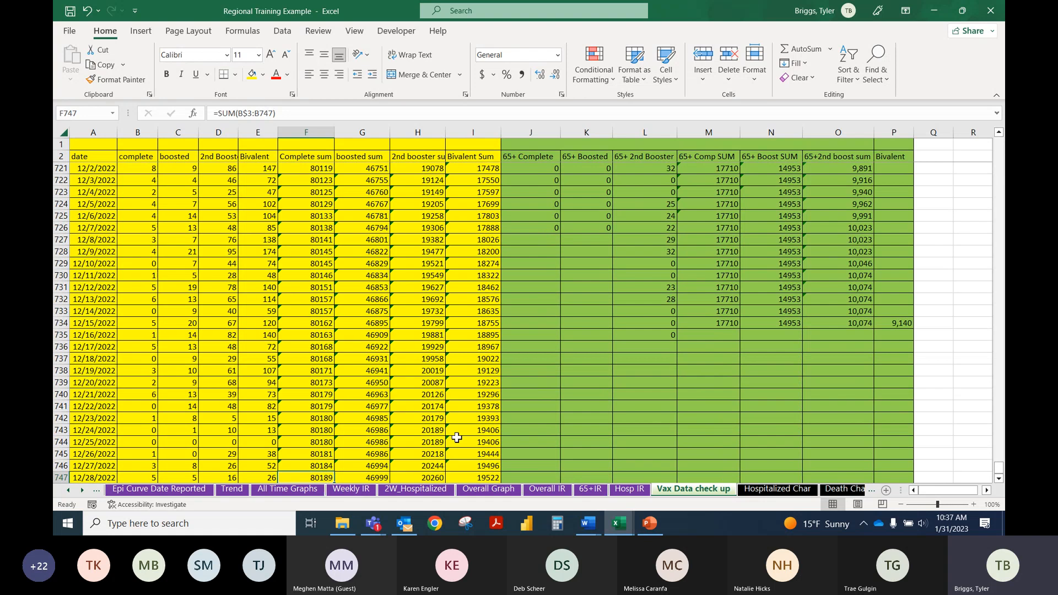
Step: Return to the Overall IR sheet and check the date in D34 and the Vaccine Complete lookup formulas in V40 and V70
left_click(556, 498)
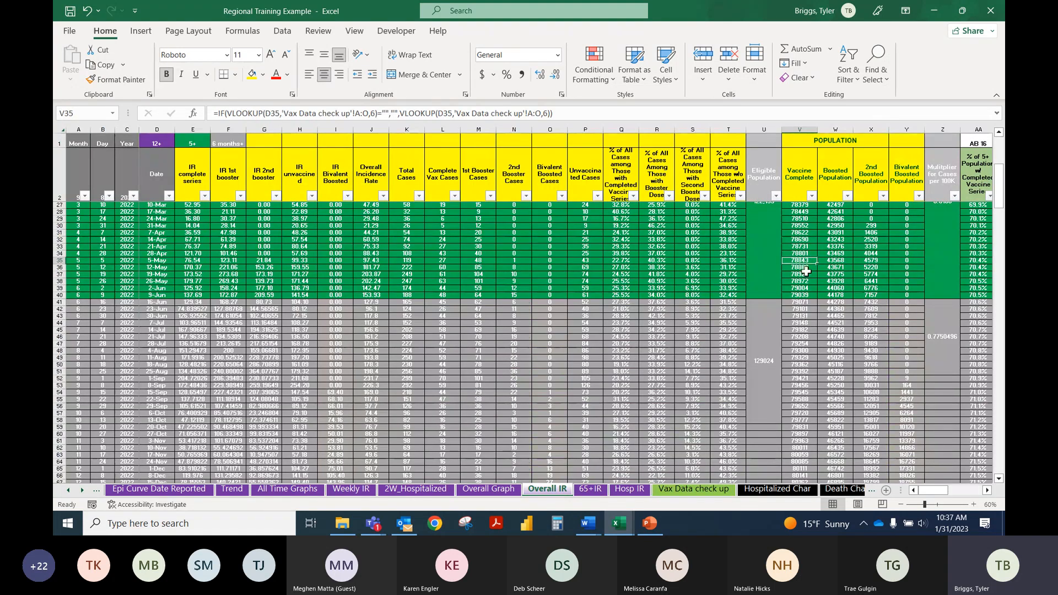
left_click(151, 254)
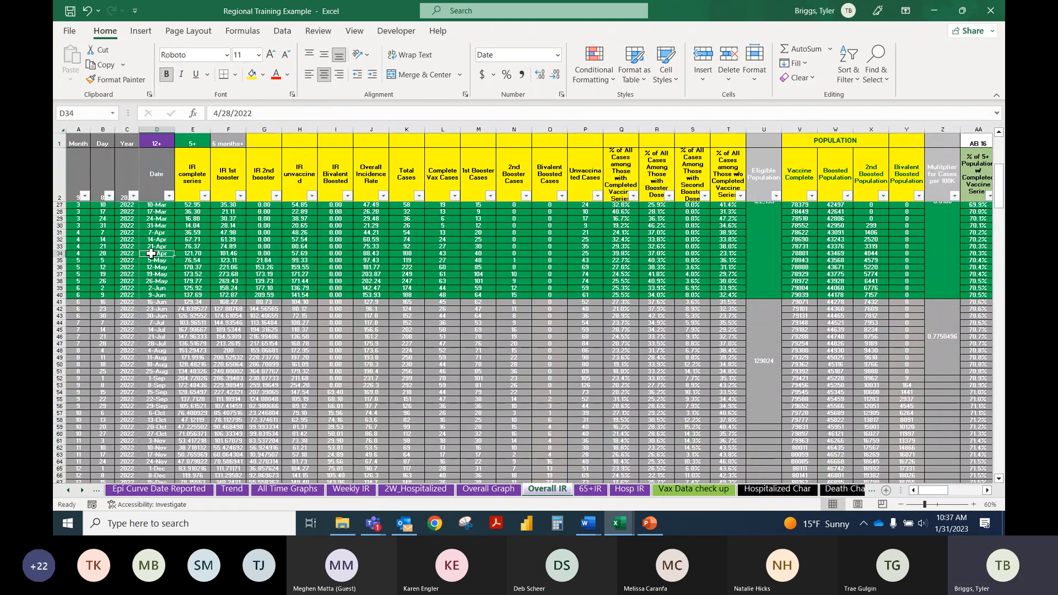
scroll(640, 262, "down", 2)
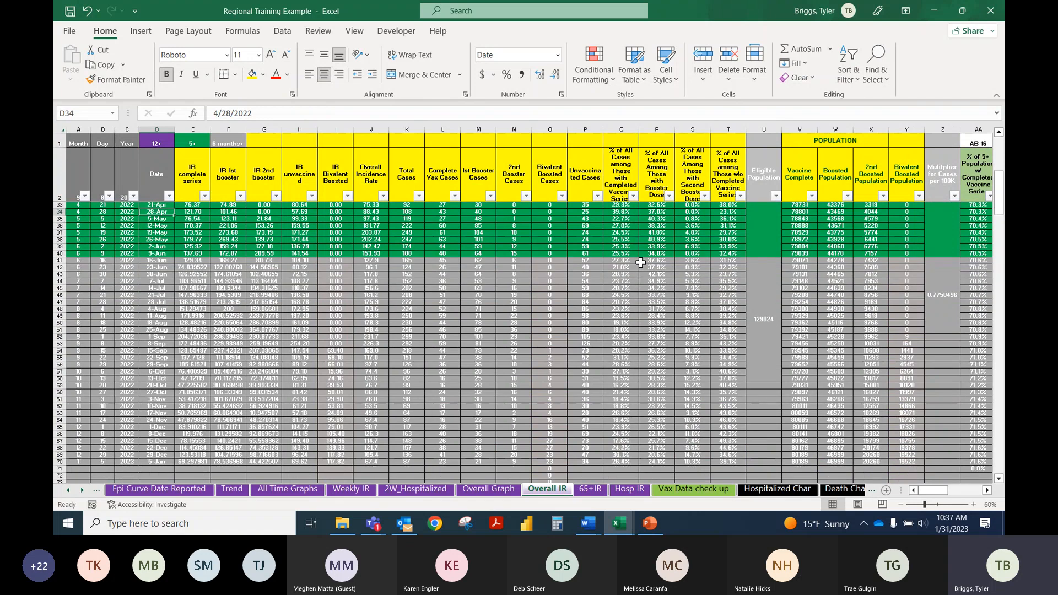
left_click(799, 253)
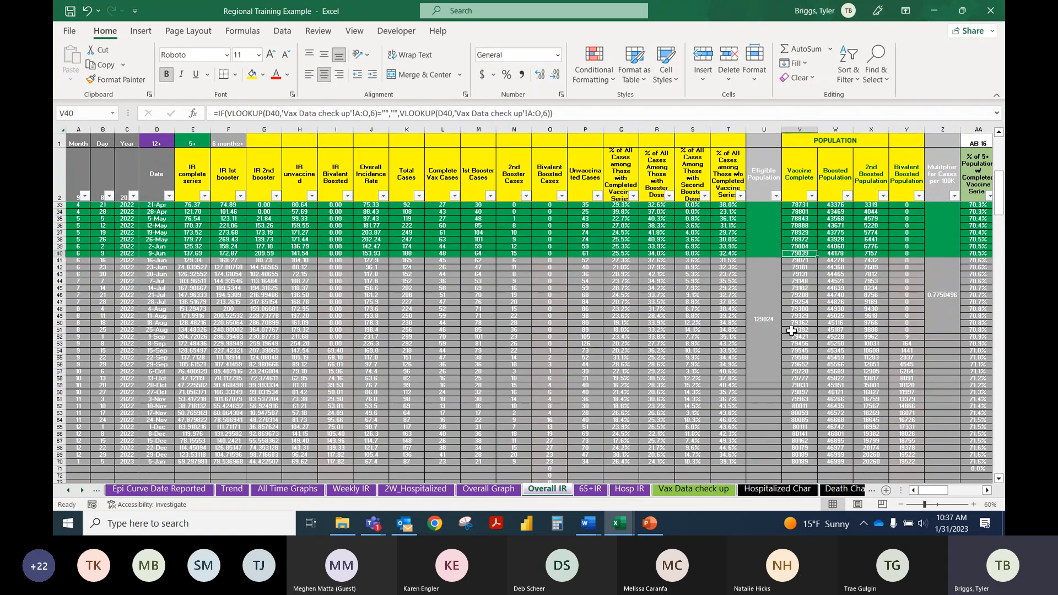
scroll(790, 333, "down", 1)
left_click(806, 441)
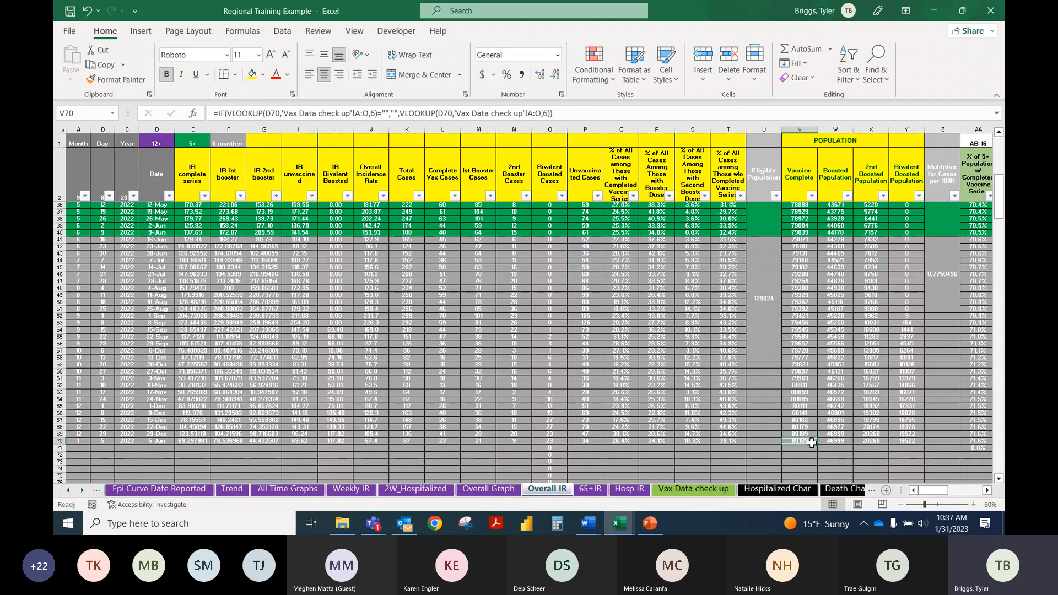
Step: Examine the Month, Day and Year cells of row 70 alongside its Vaccine Complete lookup formula in V70
scroll(763, 349, "down", 2)
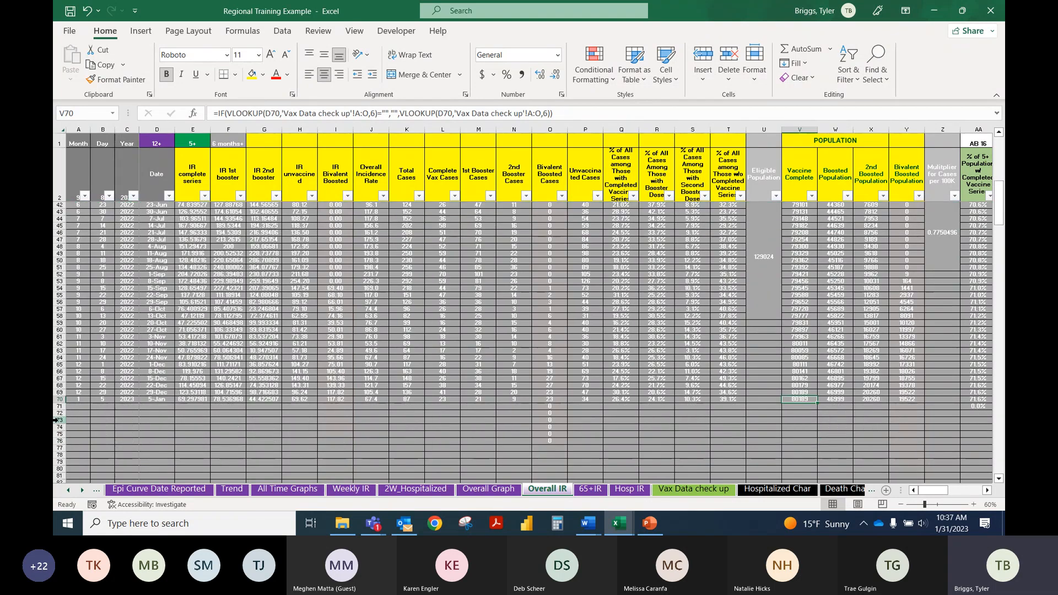
left_click_drag(82, 401, 130, 400)
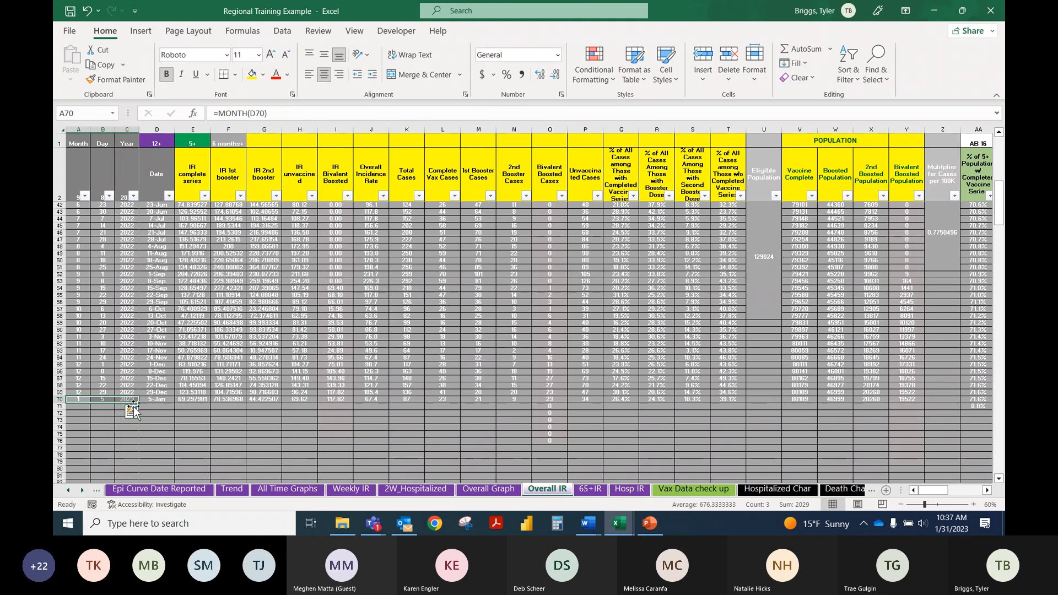
left_click(799, 399)
scroll(799, 380, "up", 1)
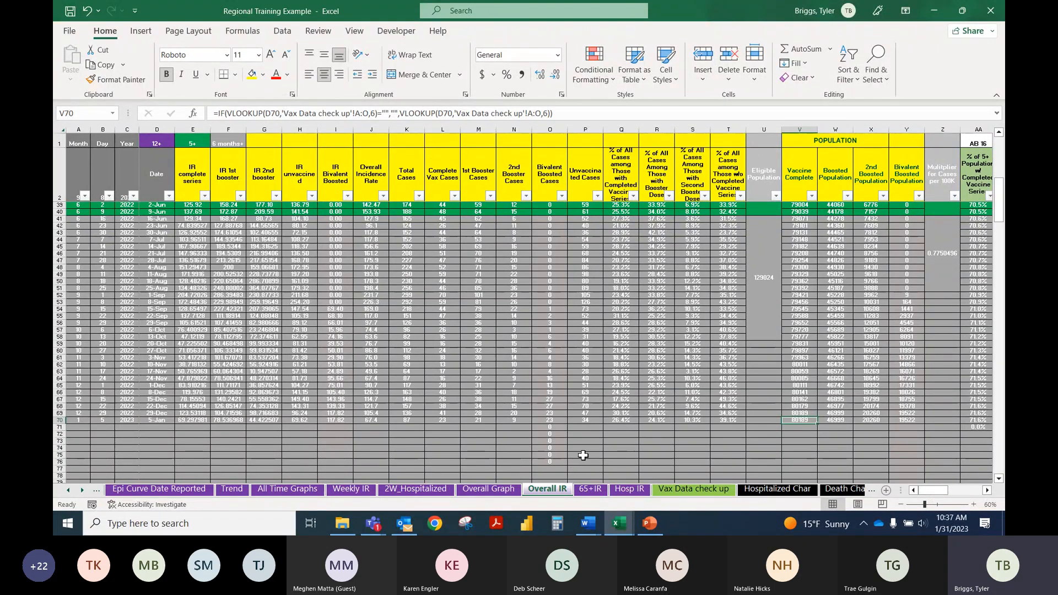
Step: Switch to the Excel Training Template Data Set Session 2 workbook and review the VLOOKUP formula in row 10, column M and the ISERROR row
mouse_move(618, 525)
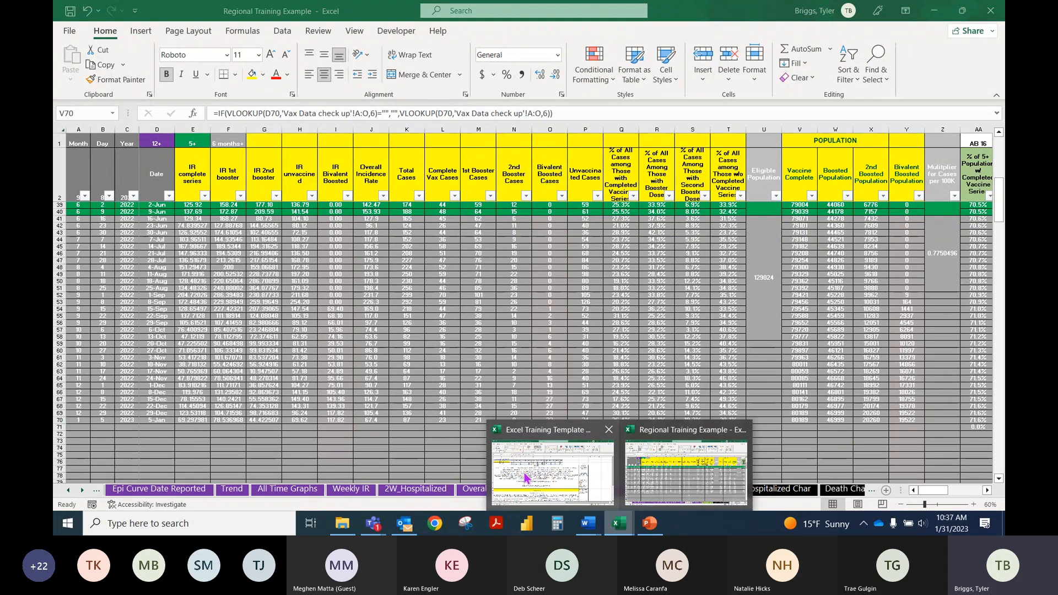
left_click(551, 457)
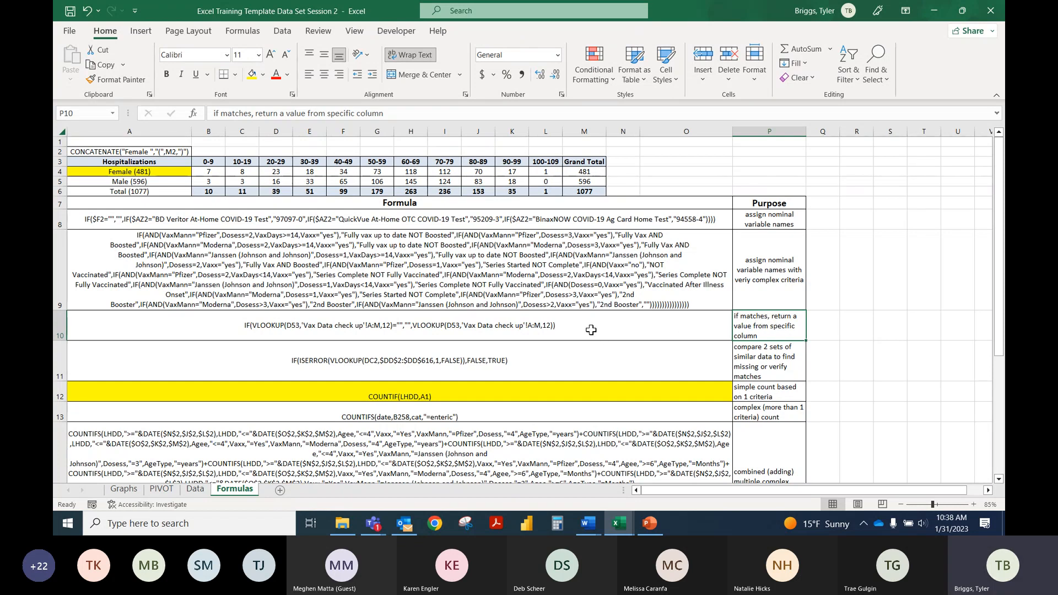
left_click(388, 326)
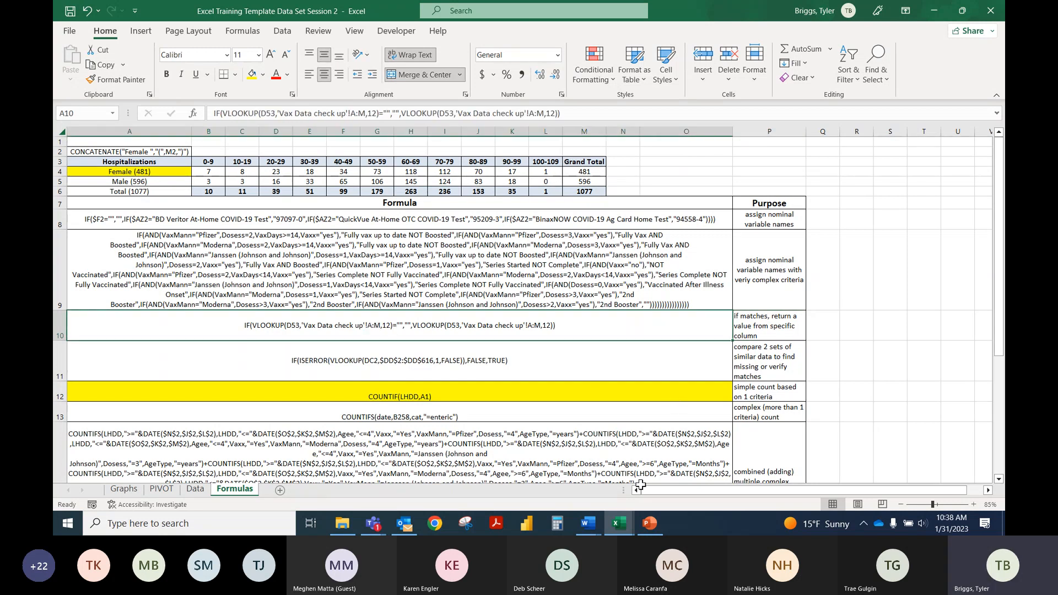
mouse_move(627, 534)
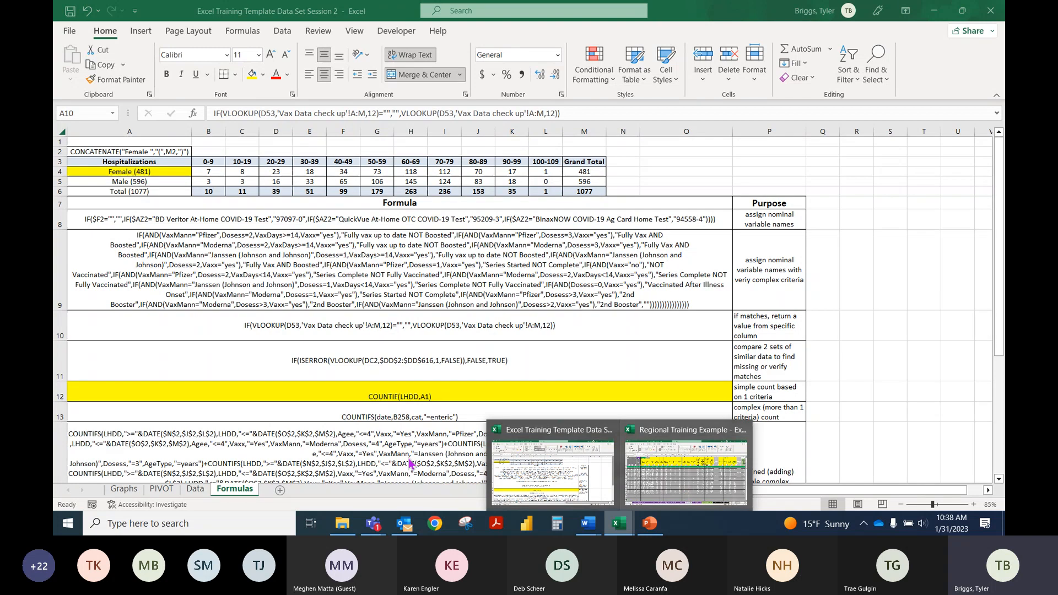
left_click(584, 128)
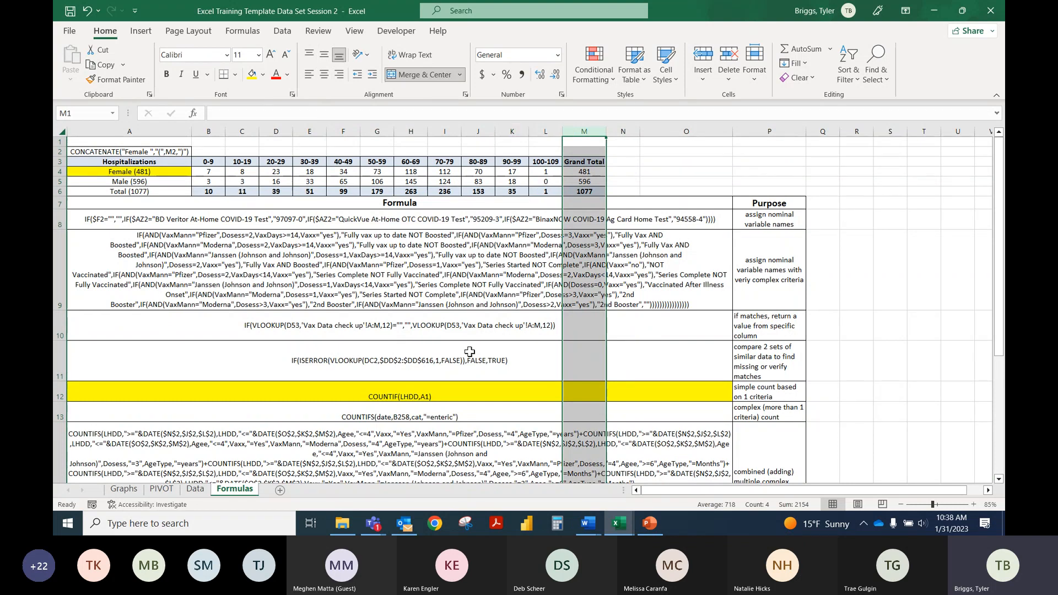
left_click(826, 361)
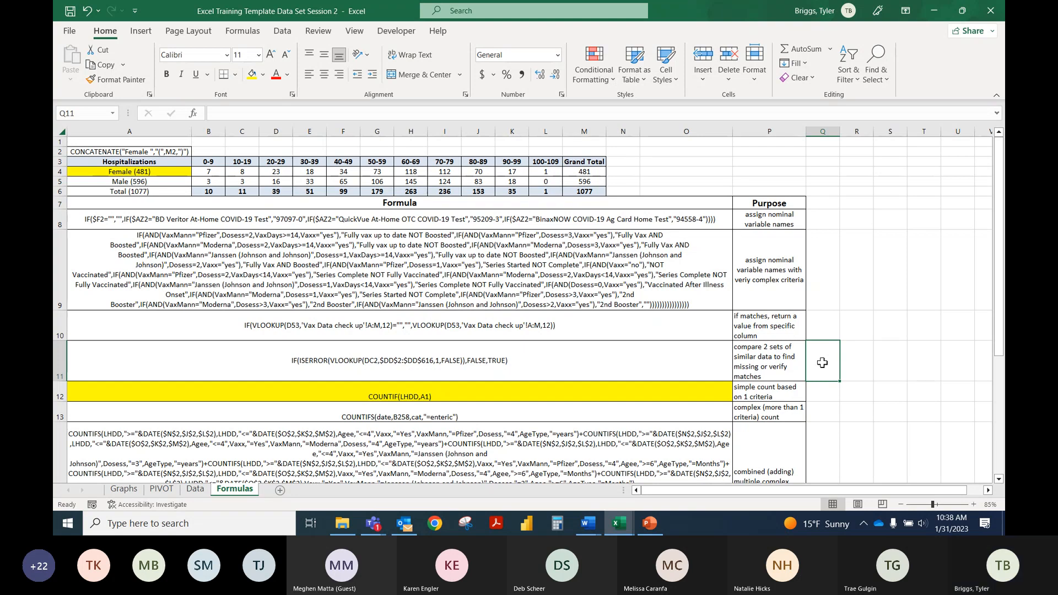
Step: Open the Flu and COVID Hosp Tracker_Wood County workbook and go to its ODRS Data sheet
left_click(342, 522)
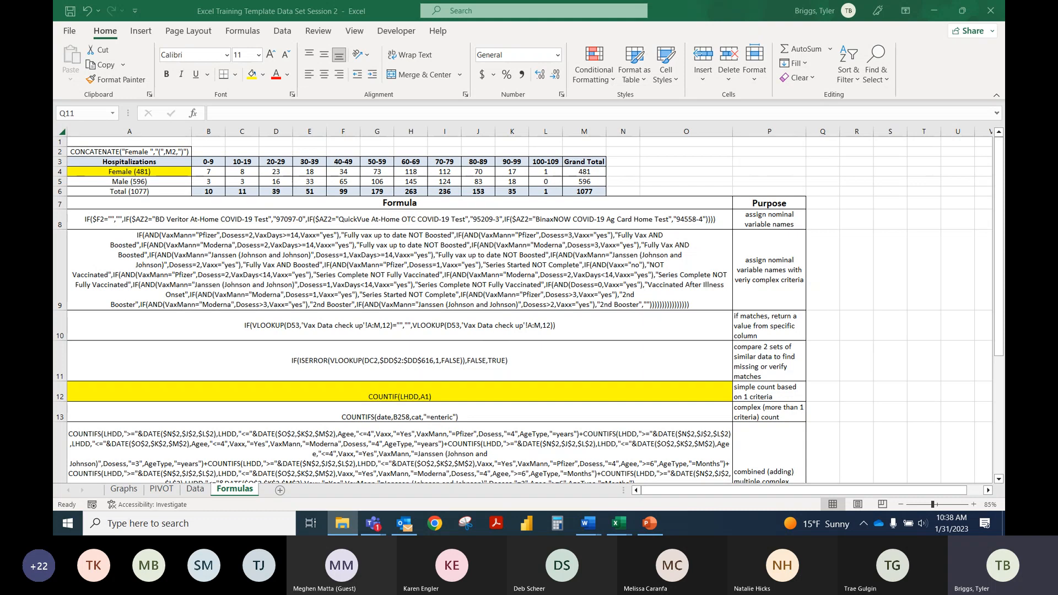
key("alt+Tab")
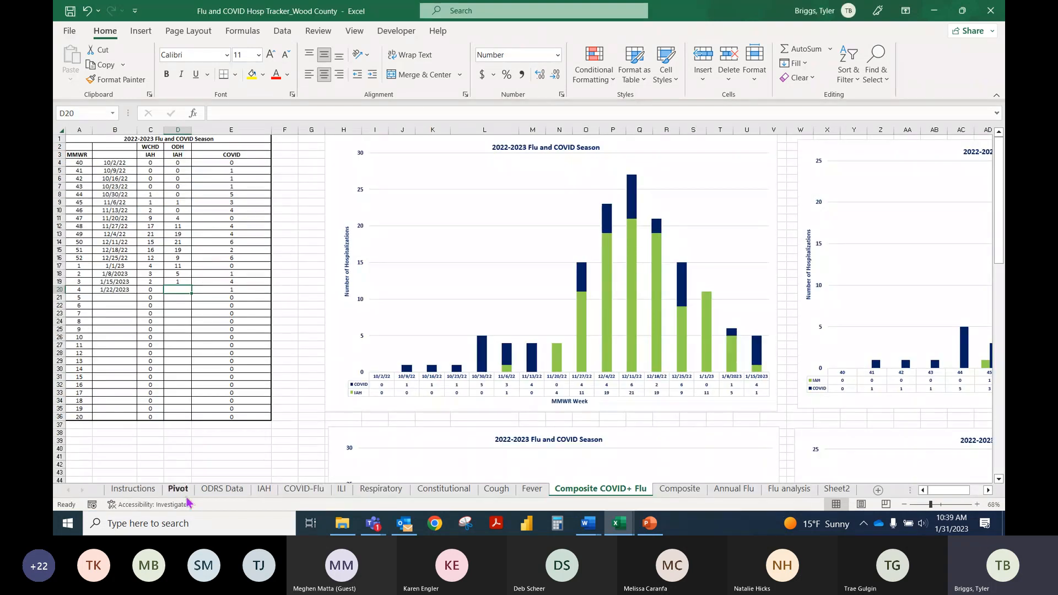
left_click(223, 488)
Step: Check the date in B1767 of ODRS Data, and review the 5-Year Baseline columns from IAH to Fever on the Composite sheet
left_click(210, 281)
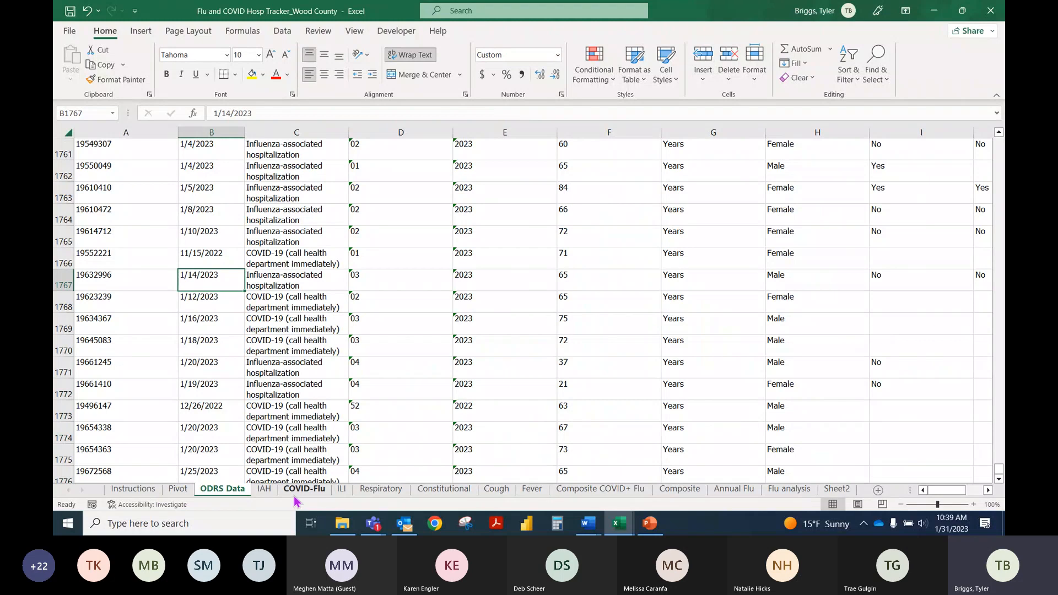
left_click(264, 488)
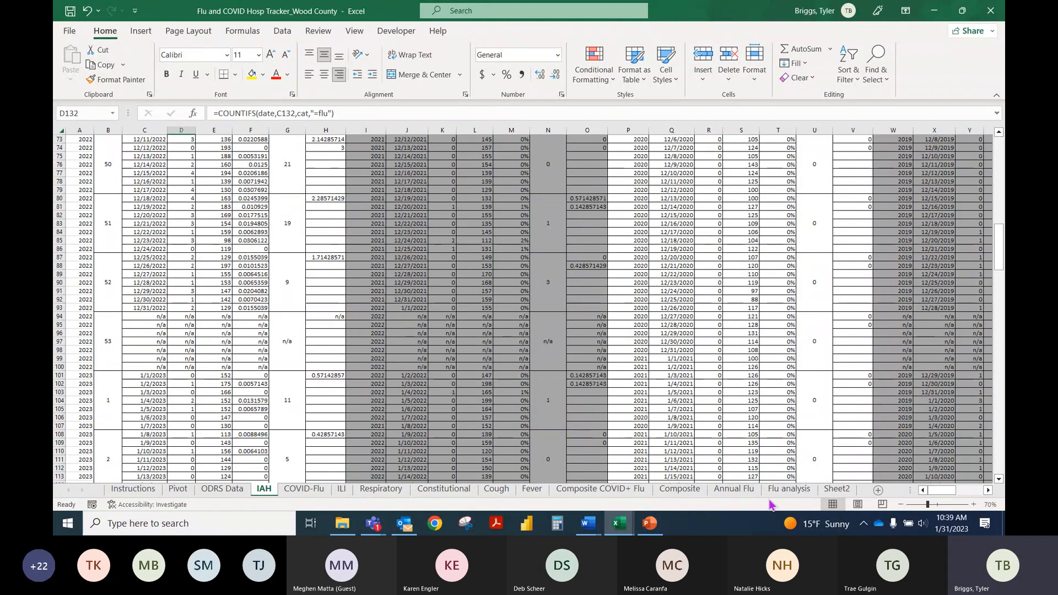
left_click(686, 495)
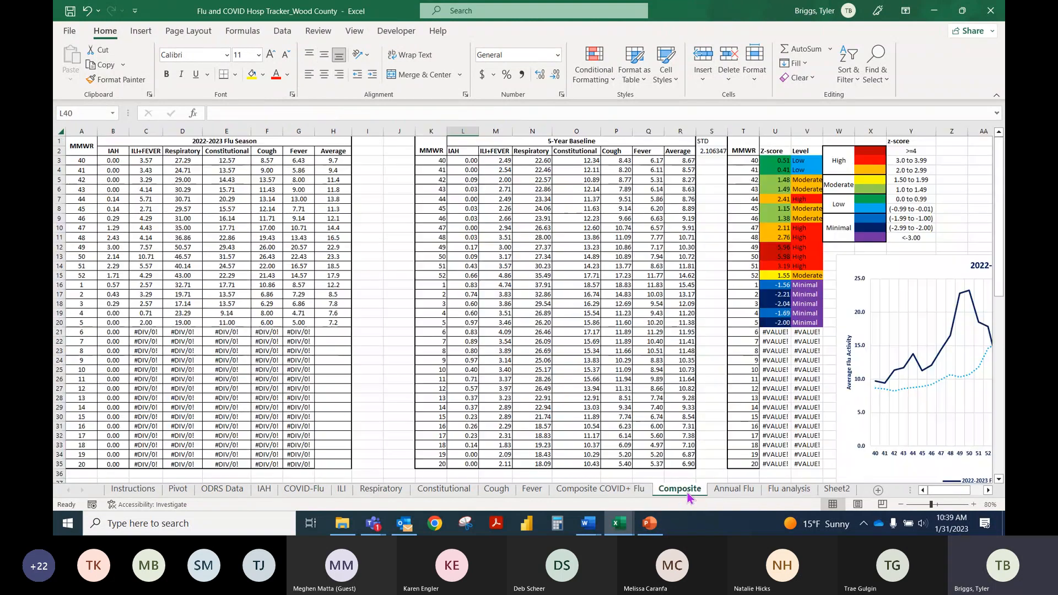
left_click(988, 491)
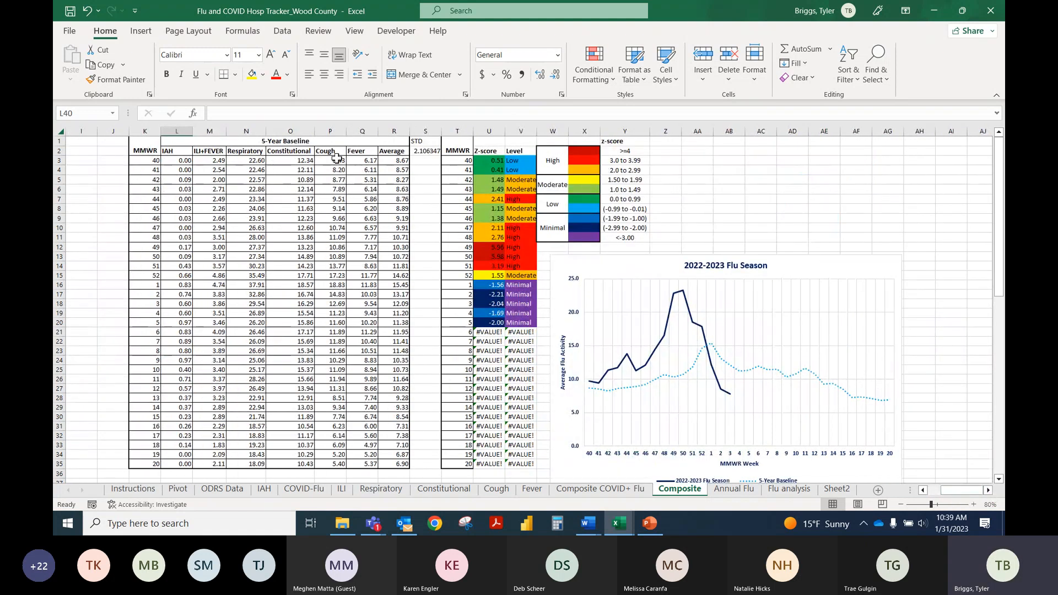
left_click(176, 152)
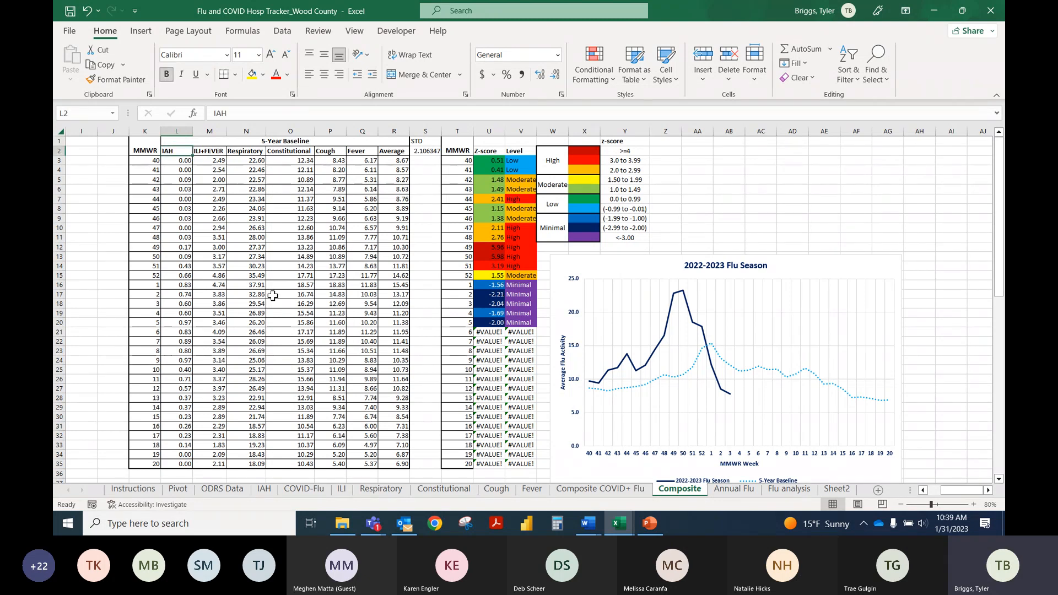
left_click_drag(209, 152, 362, 170)
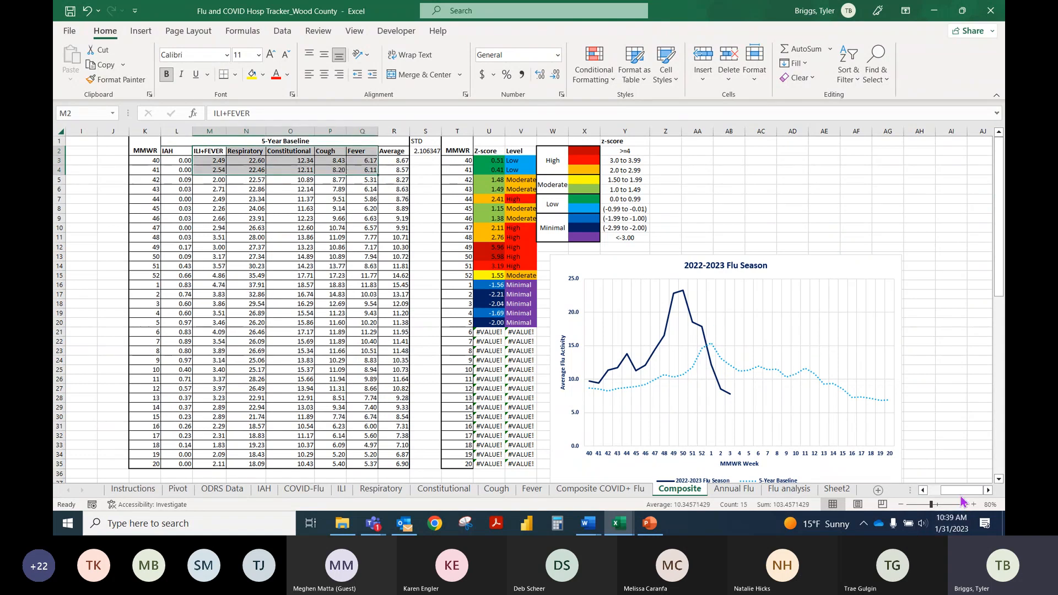
left_click_drag(960, 493, 853, 500)
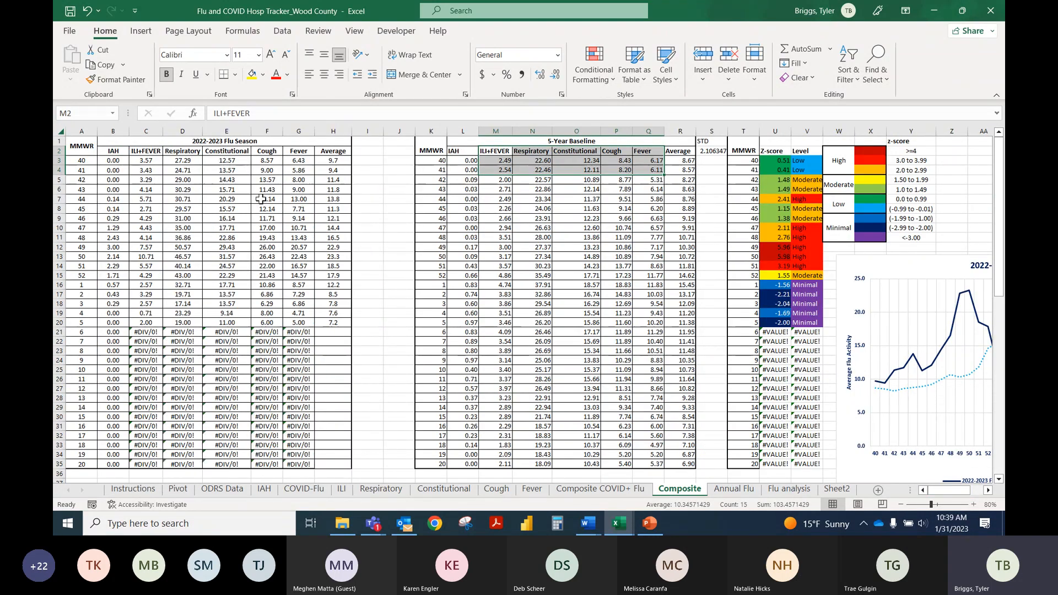
Step: Go to the IAH sheet and examine the COUNTIFS flu formulas in D77 and D78 beside their dates
left_click(264, 488)
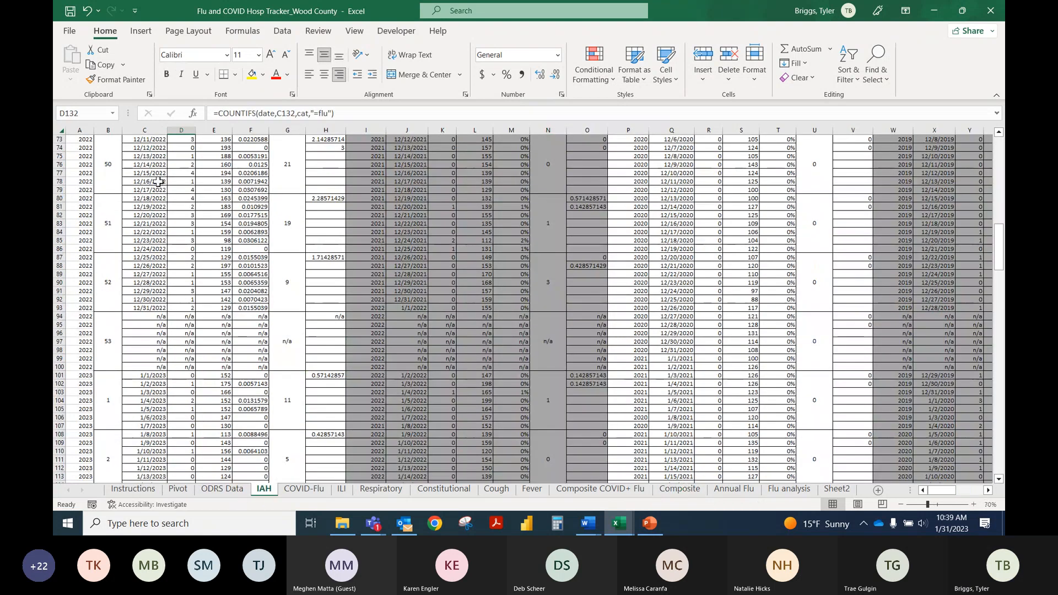
left_click(165, 173)
left_click(174, 173)
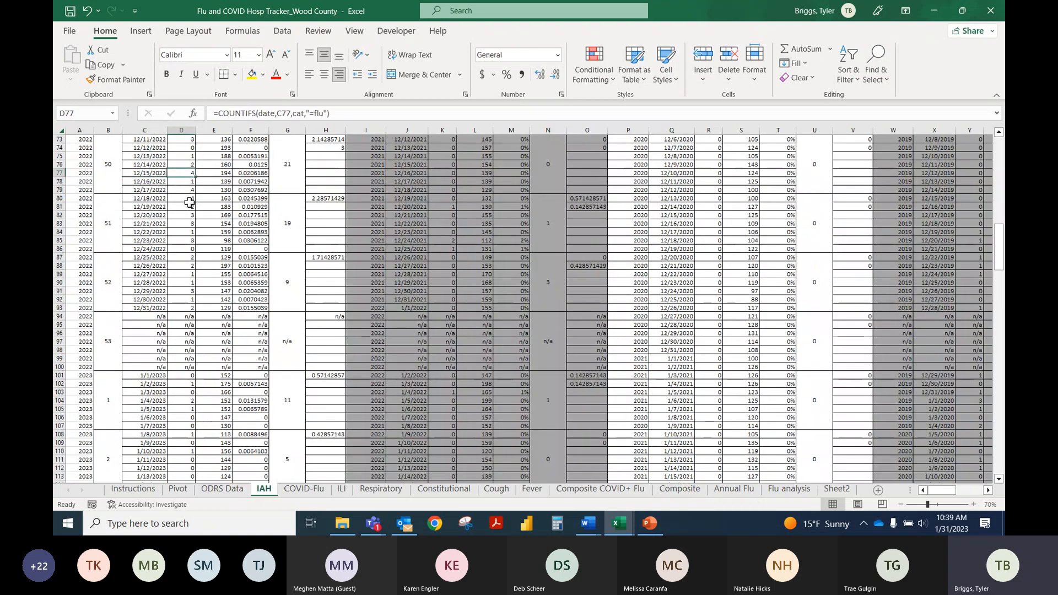
scroll(195, 200, "up", 2)
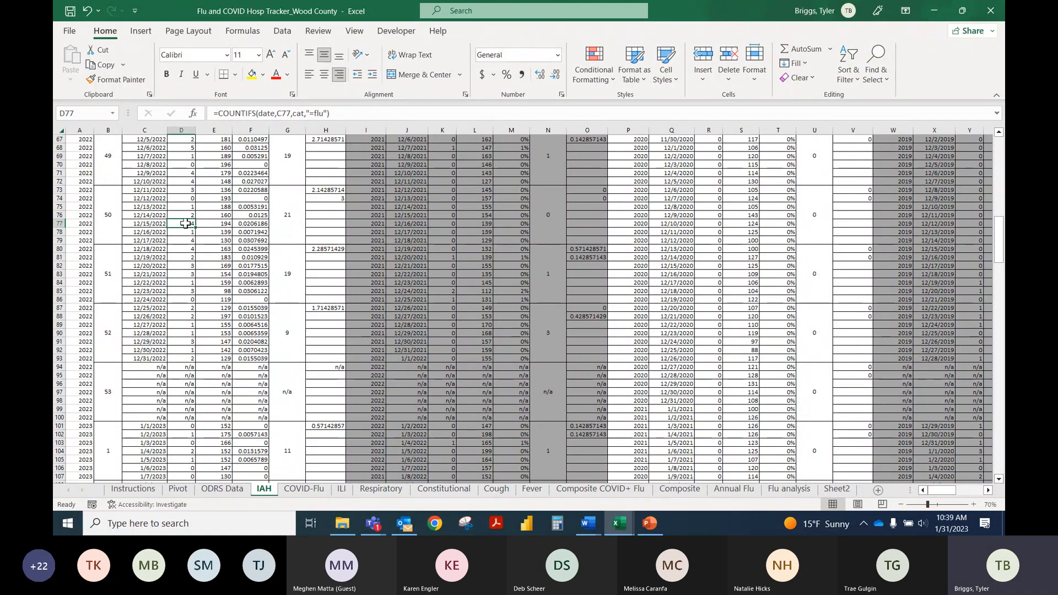
key("Down")
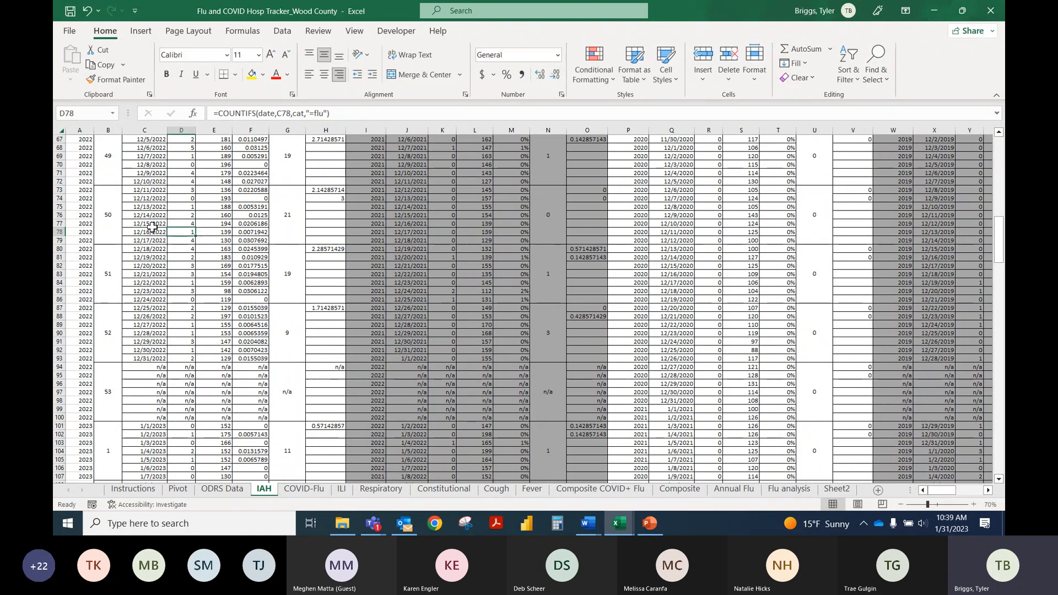
left_click(152, 226)
left_click(188, 224)
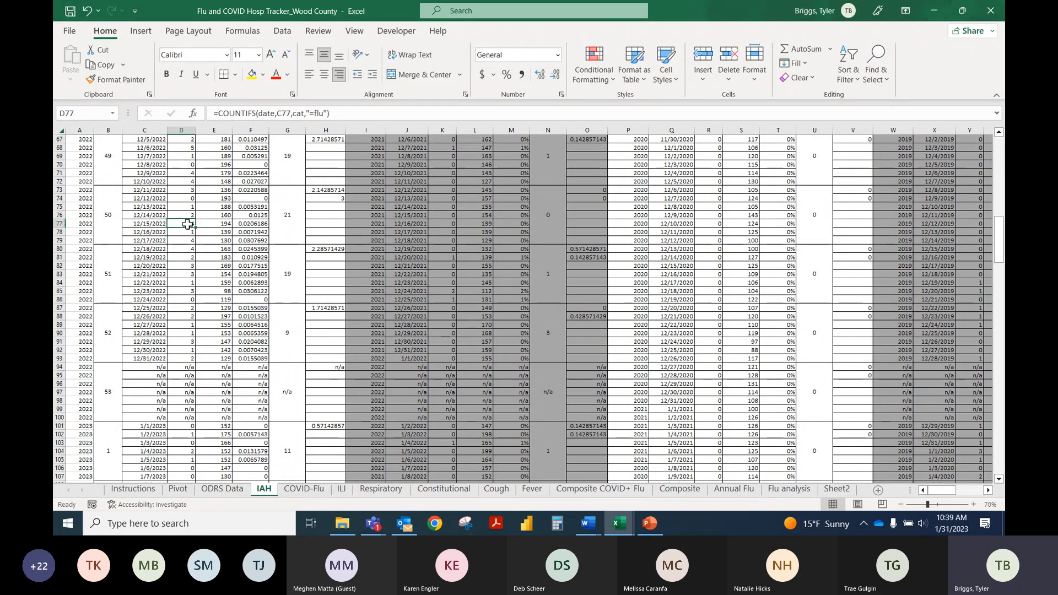
Step: Return to the Excel Training Template workbook and close the Flu and COVID Hosp Tracker workbook without saving its changes
left_click(936, 17)
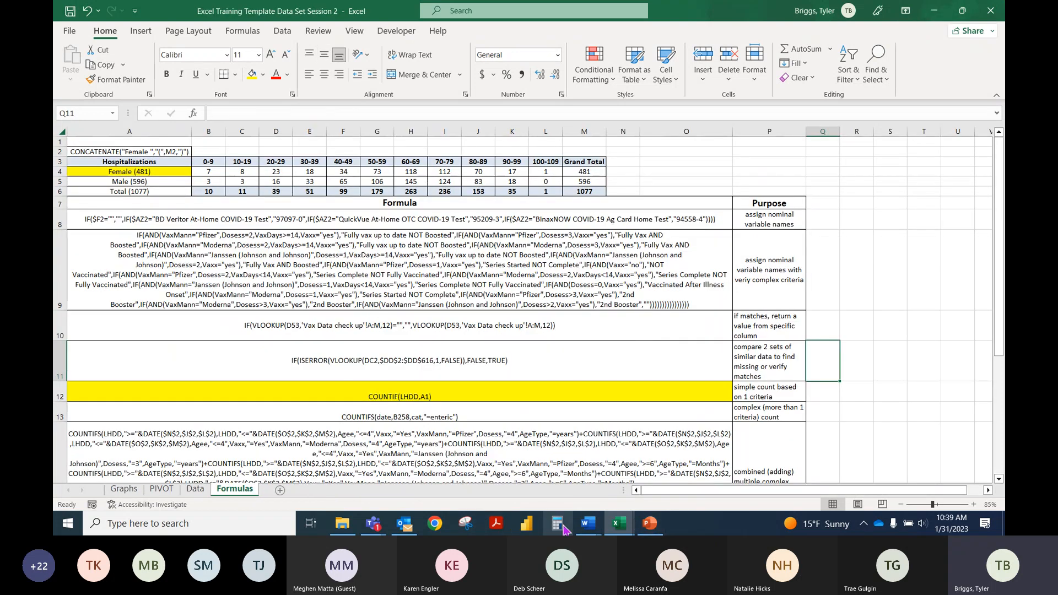
mouse_move(618, 523)
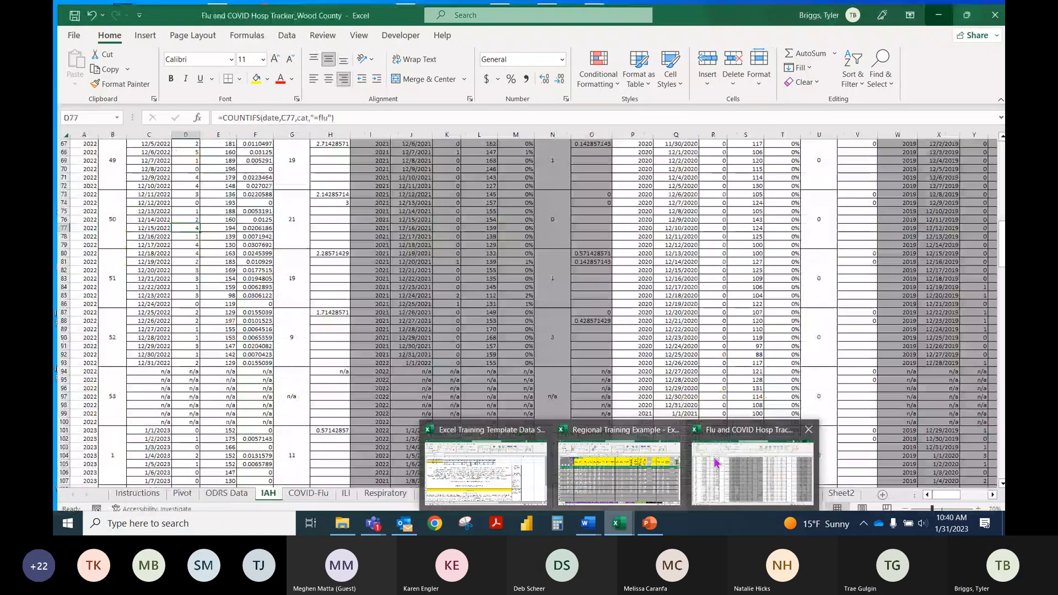
left_click(808, 429)
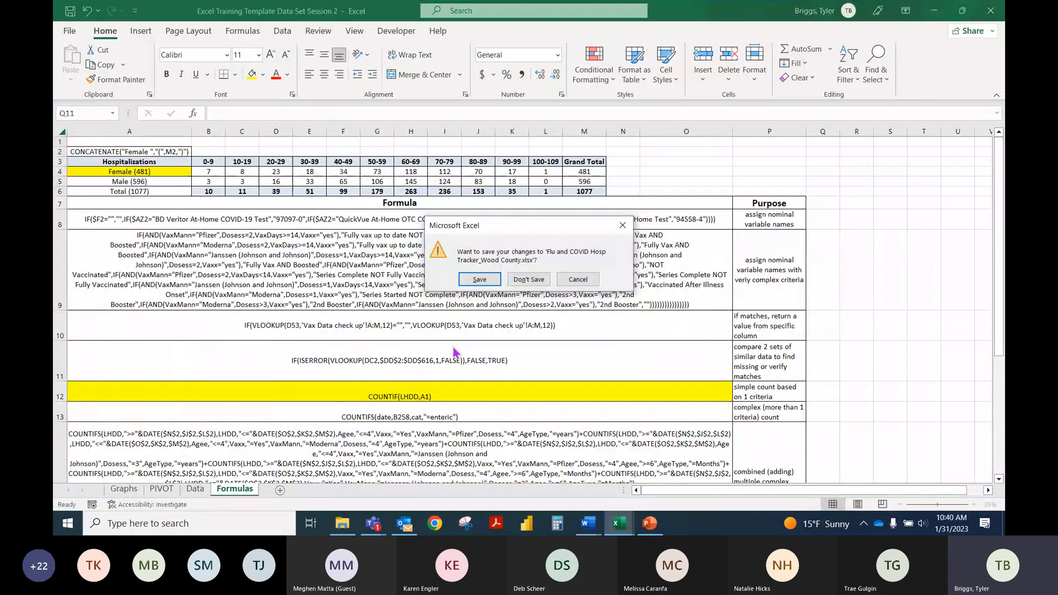
left_click(527, 279)
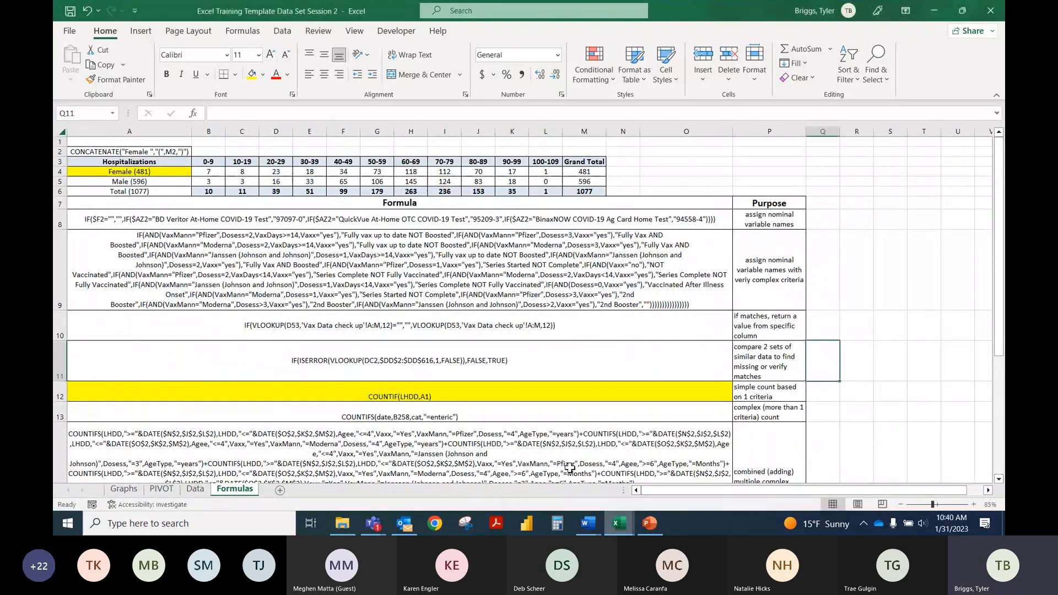
Step: Go to the Data sheet and check the range names of the date of birth, age, race and sex columns
left_click(194, 488)
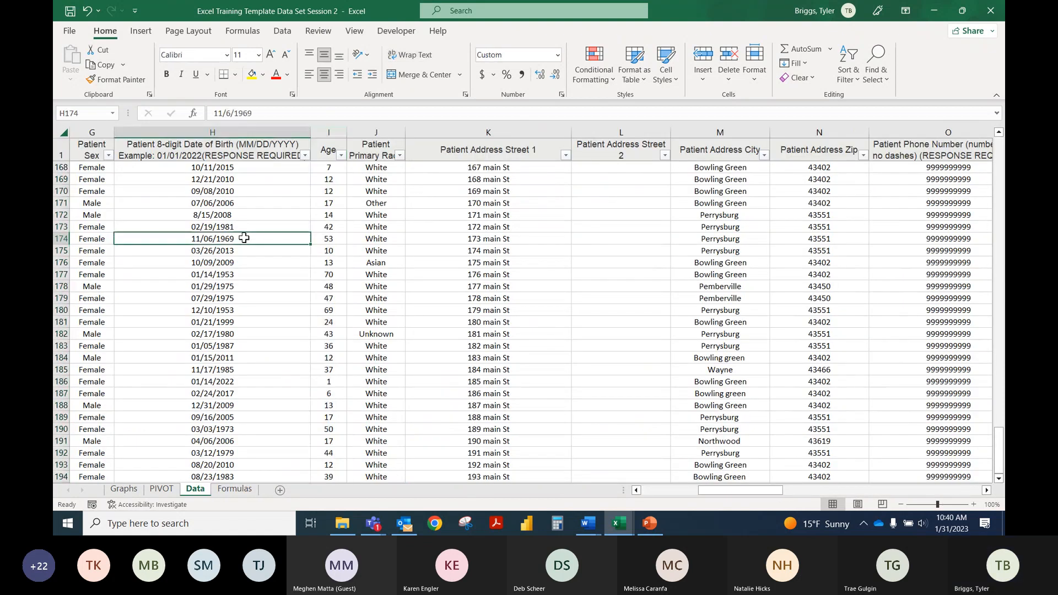
left_click(193, 126)
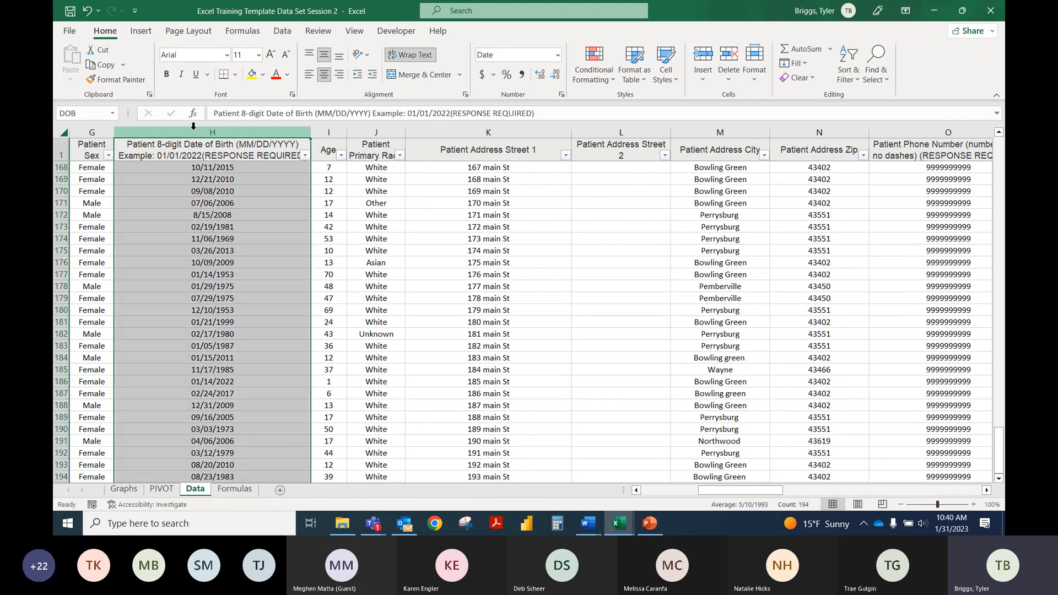
left_click(316, 132)
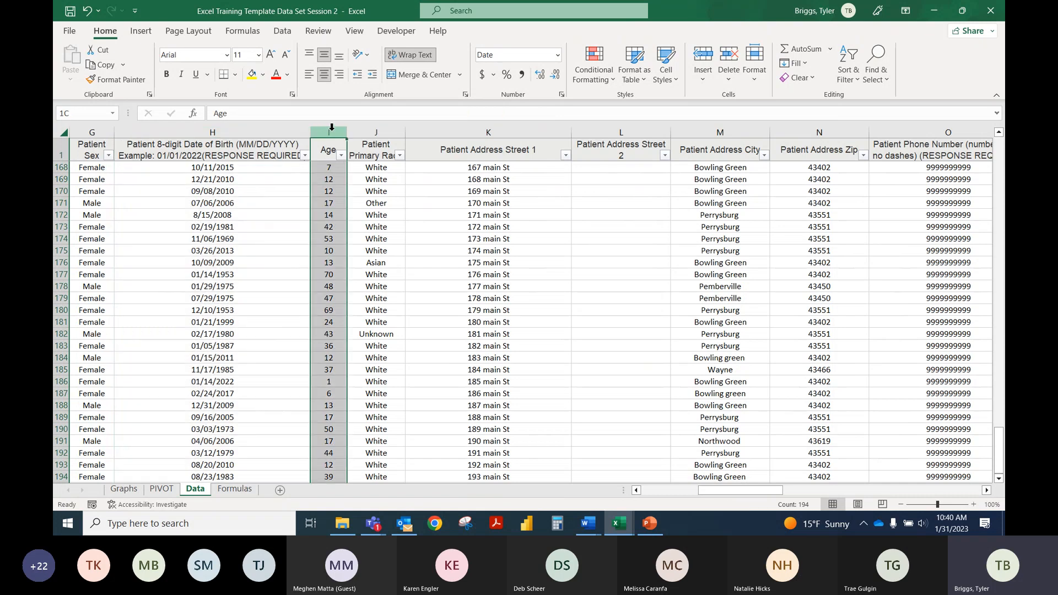
left_click(386, 130)
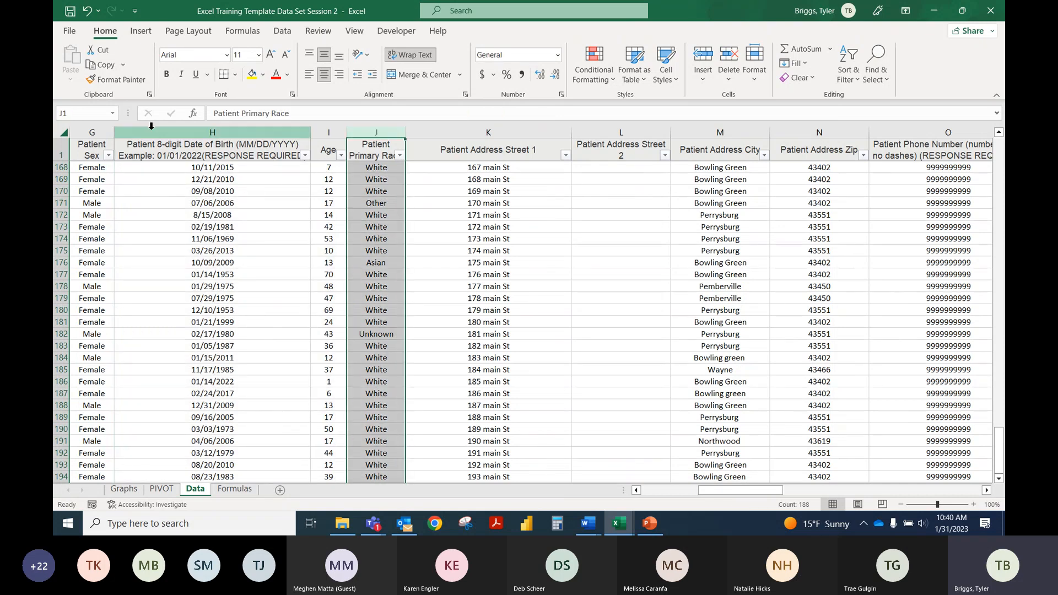
left_click(91, 132)
Step: Check whether the Respondent ID, Collector ID, Start Date and End Date columns have defined range names
left_click_drag(742, 490, 686, 489)
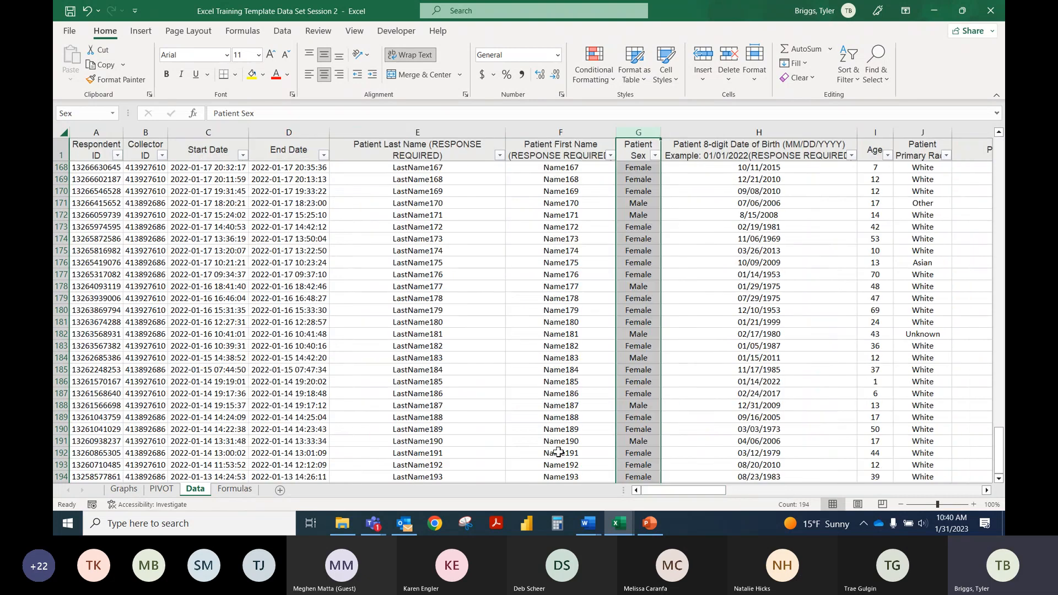
left_click(289, 132)
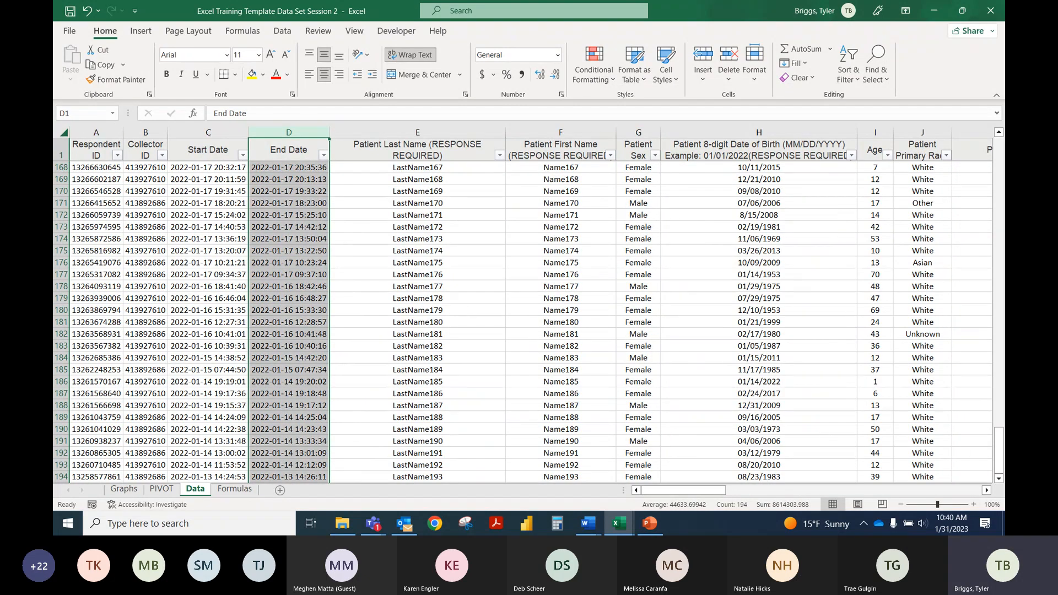
left_click(204, 132)
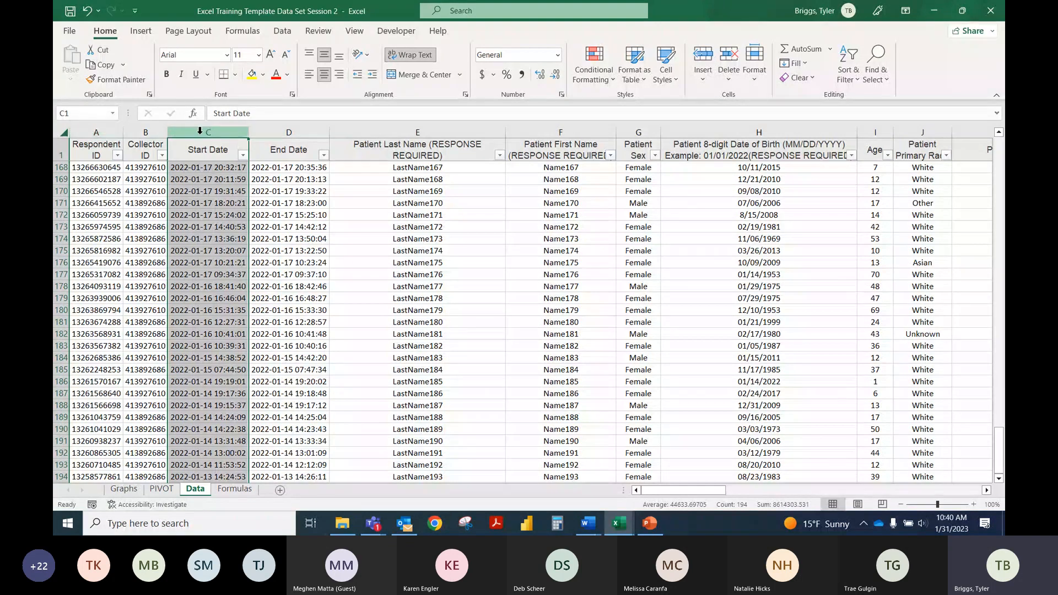
left_click(104, 131)
left_click(156, 132)
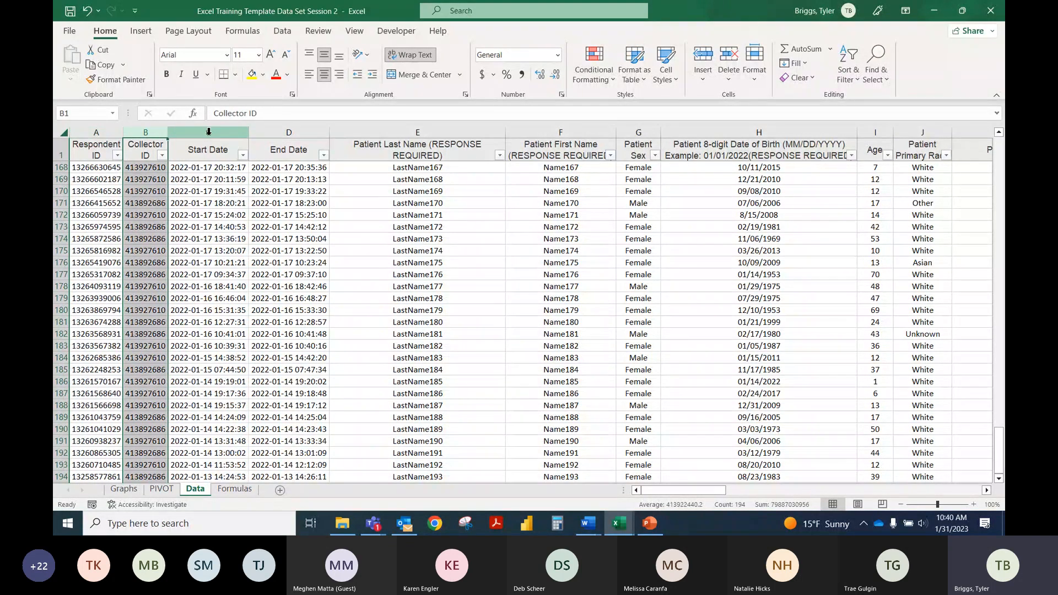
left_click(208, 132)
left_click(275, 133)
left_click(111, 133)
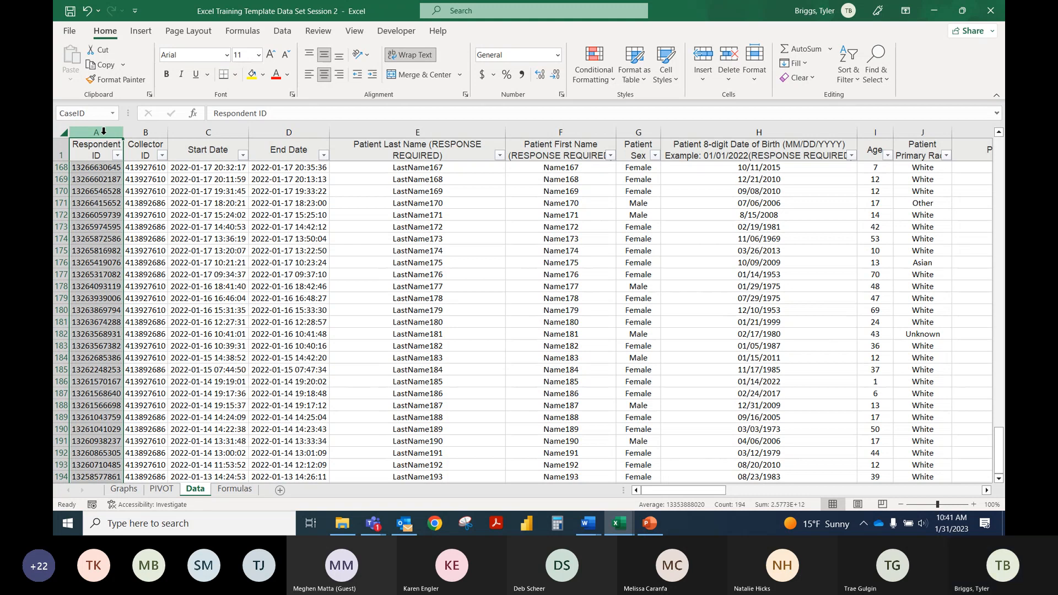
Step: Try to define the range name "Collector ID" for column B
left_click(146, 131)
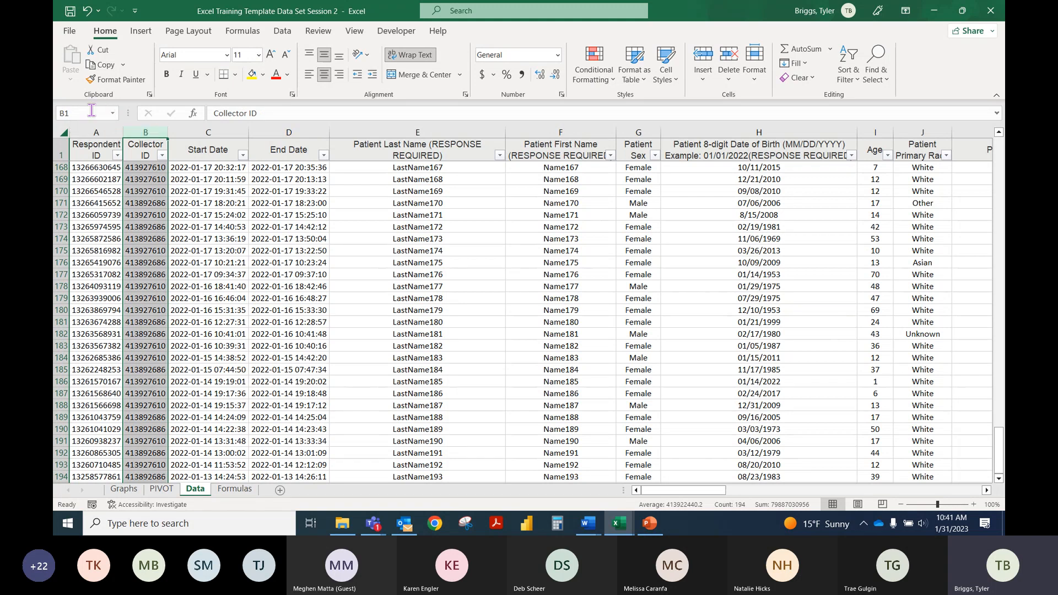
left_click(92, 112)
type("Collector ID")
key("Return")
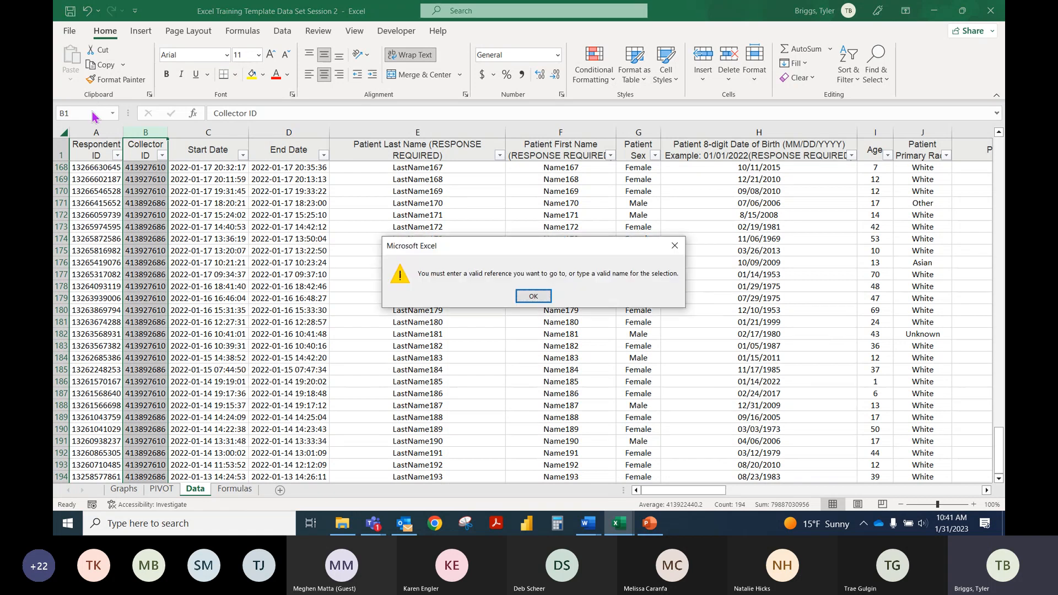
left_click(532, 301)
left_click(94, 113)
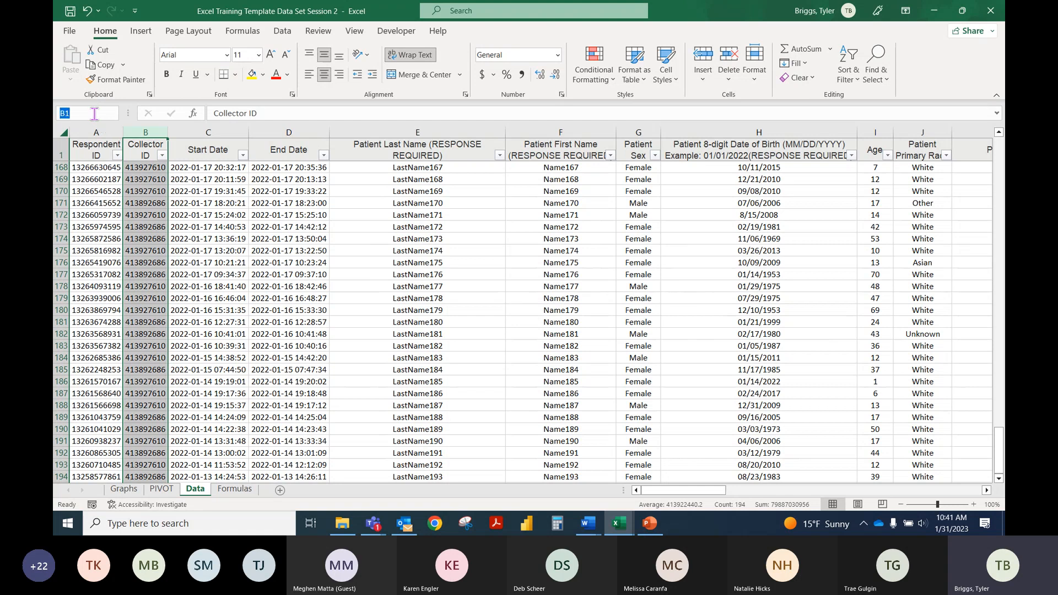
type("Collector ID")
left_click(230, 217)
Step: Compare the range names of the Start Date and Patient Sex columns, and view the vaccination and jurisdiction columns
left_click(208, 132)
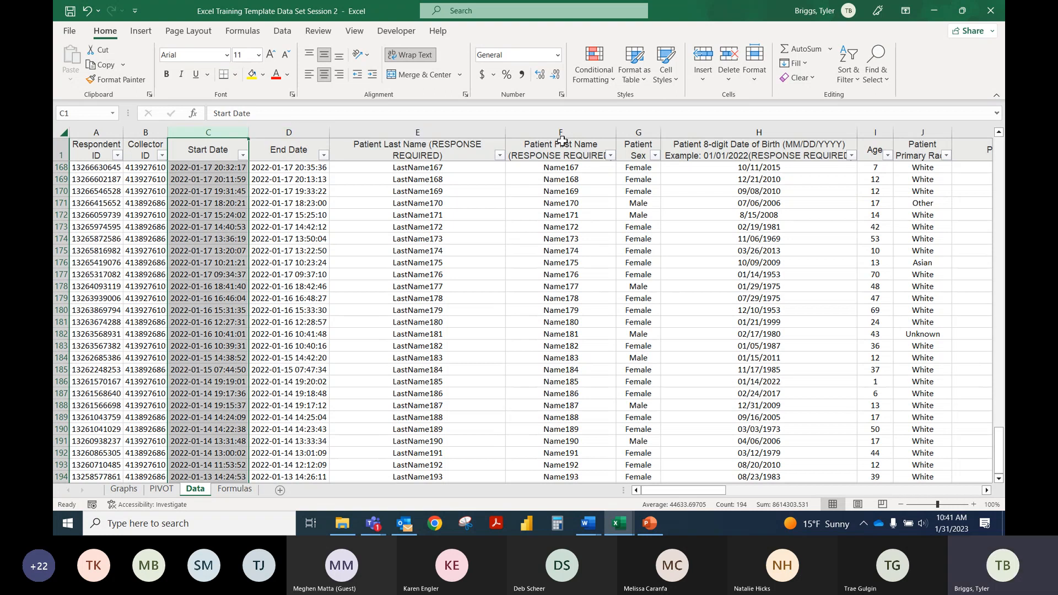
left_click(646, 131)
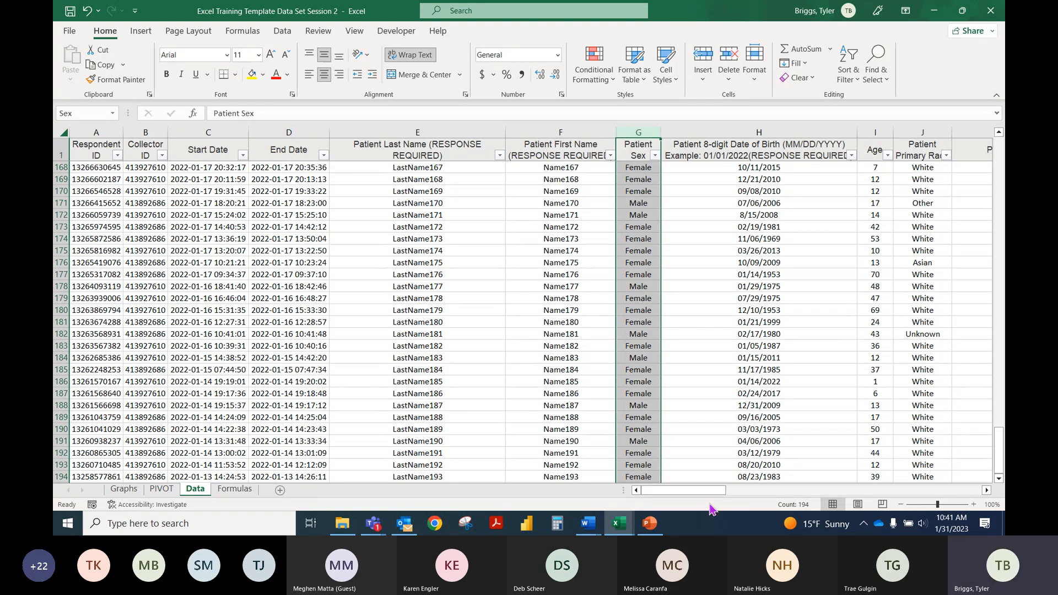
left_click_drag(697, 495, 954, 496)
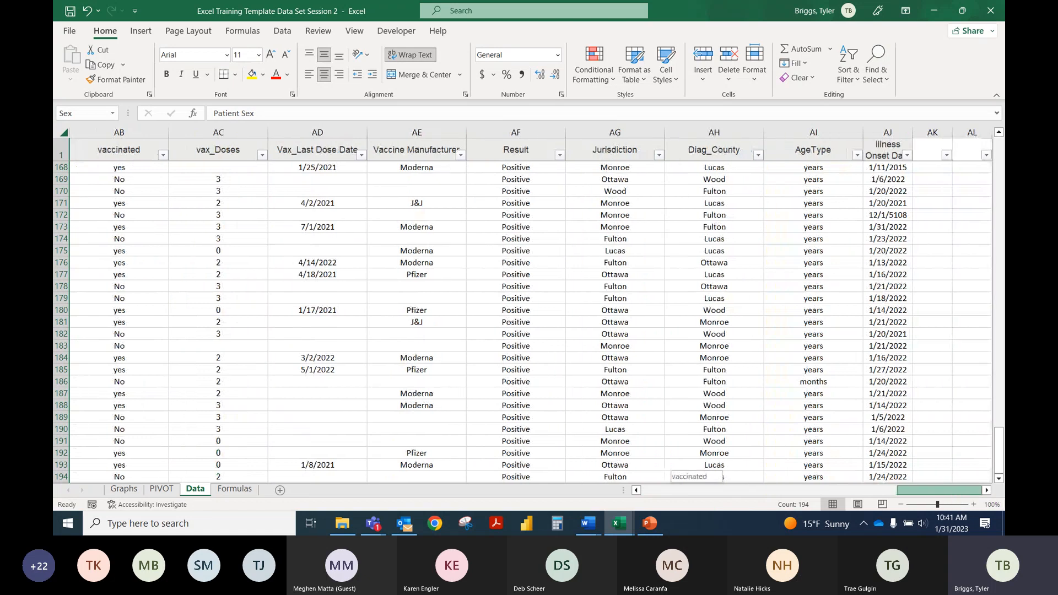
Step: Add a new worksheet after the Data sheet and enter the label "Female Count" in cell A2
left_click(280, 490)
left_click(93, 155)
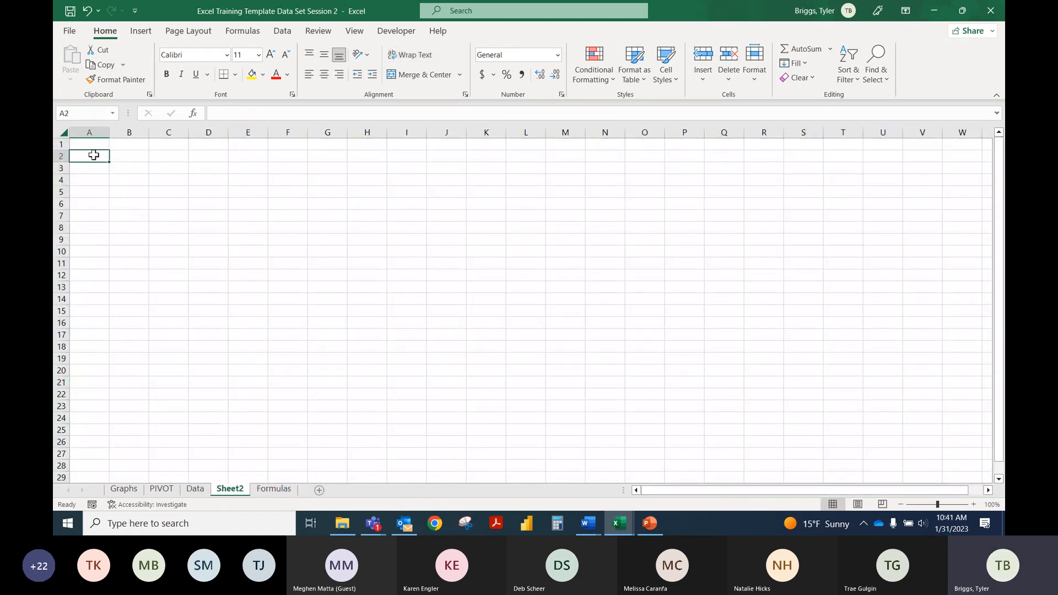
type("Sec co")
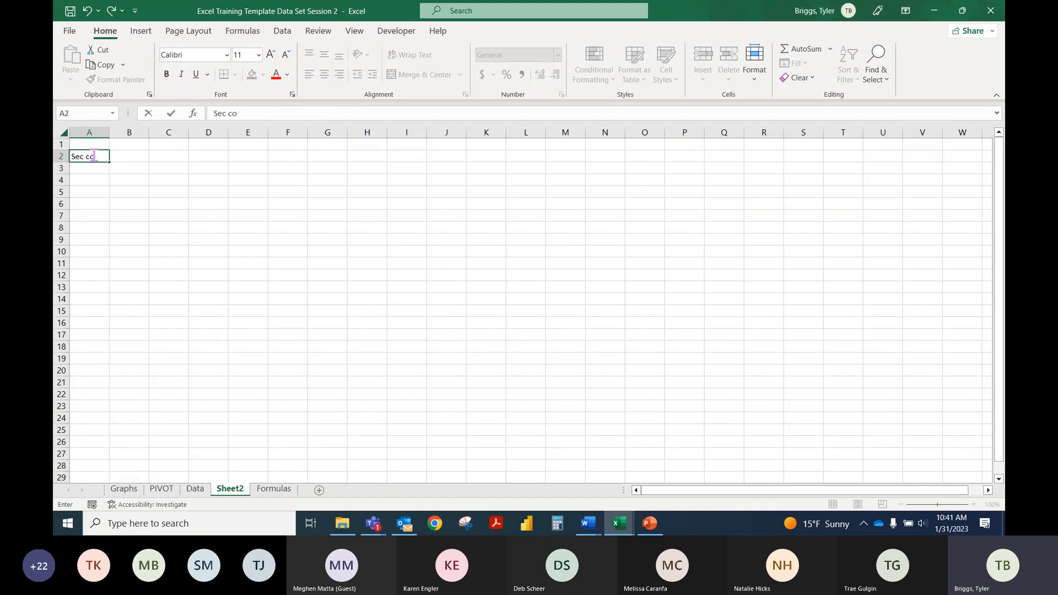
key("BackSpace")
type("x")
key("BackSpace")
key("BackSpace")
key("BackSpace")
type("Female Count")
key("Tab")
Step: Enter a COUNTIFS formula in B2 that counts the cells of the named range Sex matching the criterion "female"
type("=")
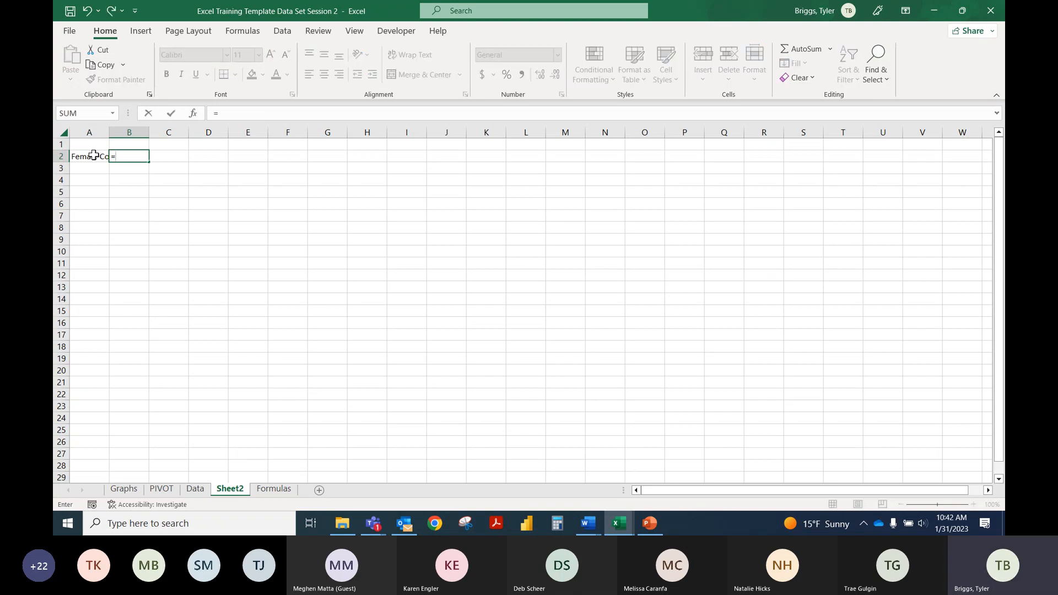
type("countif")
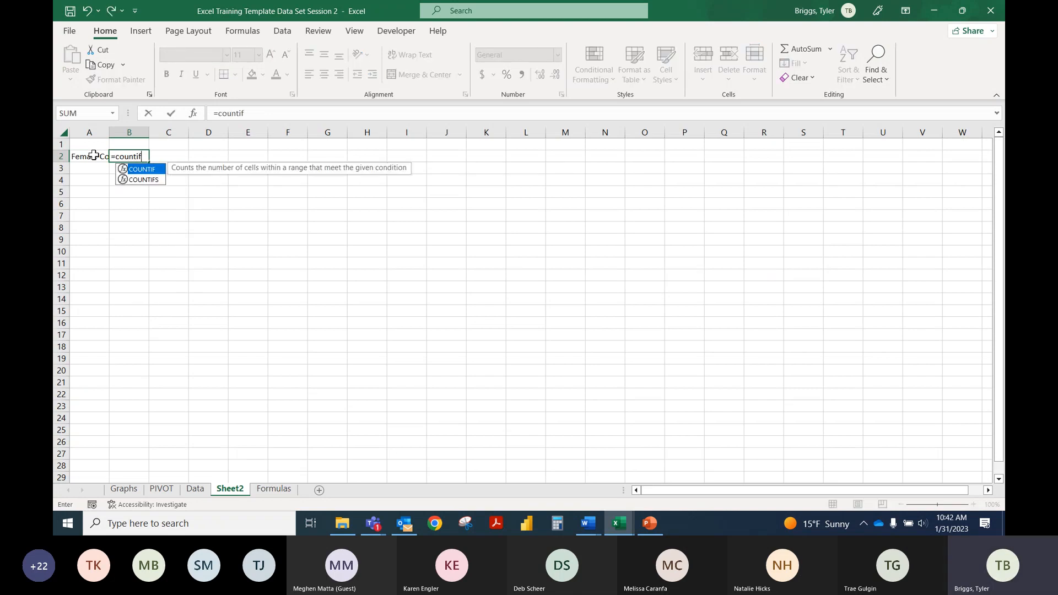
double_click(153, 179)
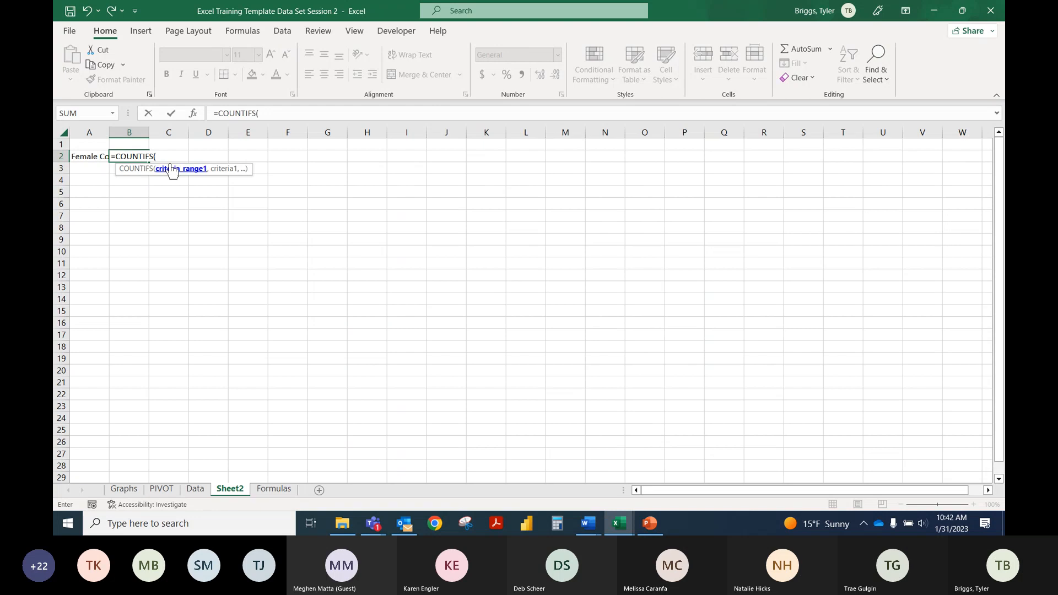
left_click(279, 114)
type("se")
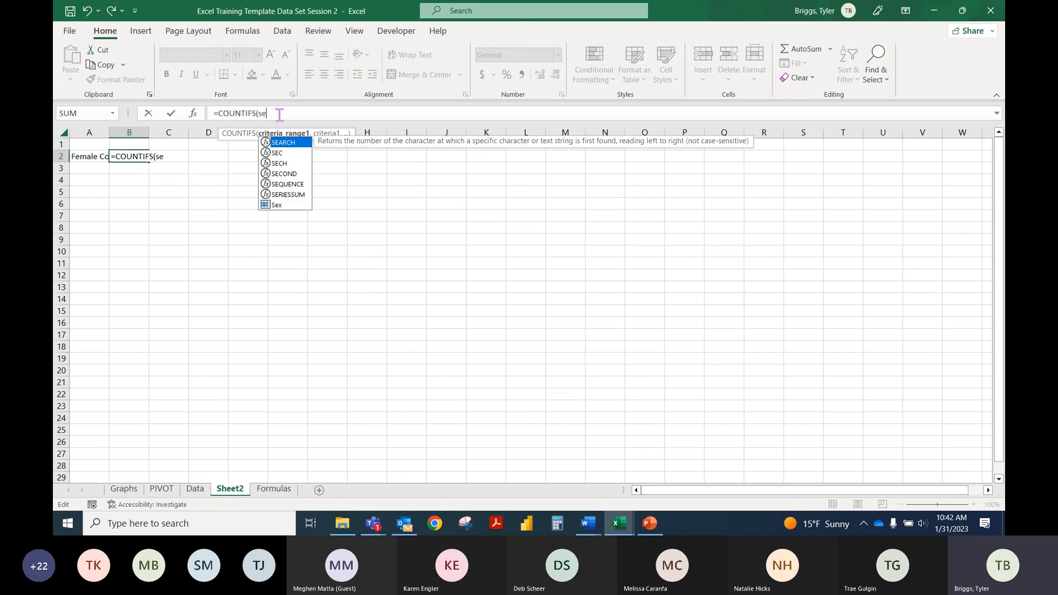
type("x")
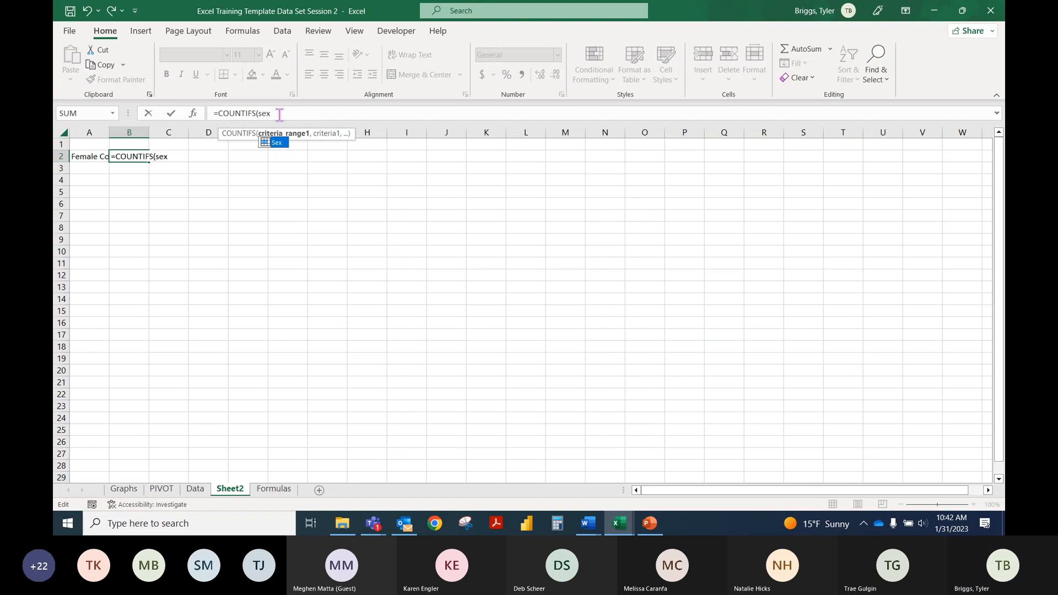
double_click(276, 143)
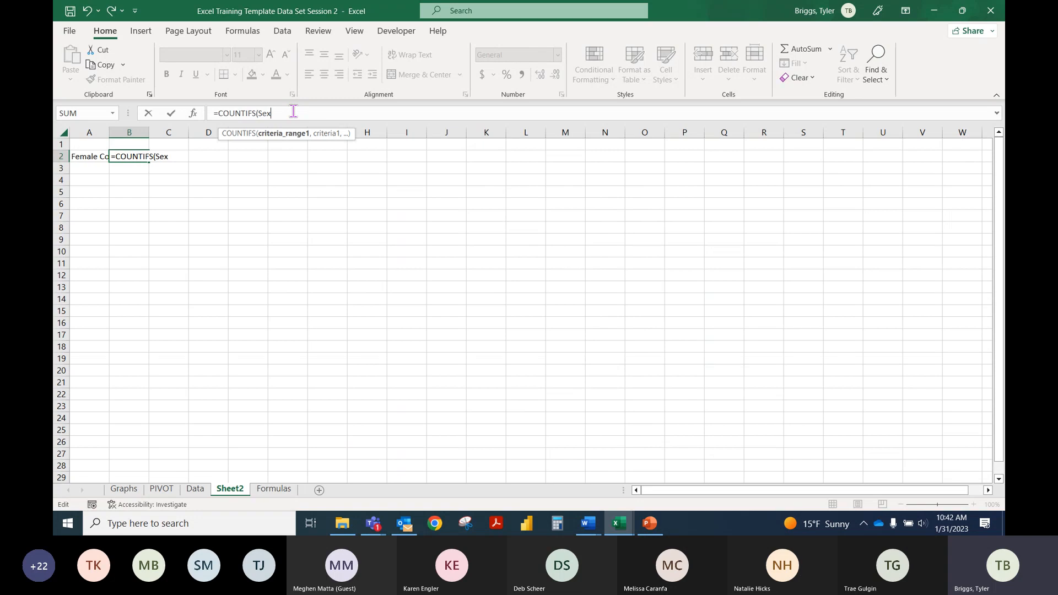
type(",\"f")
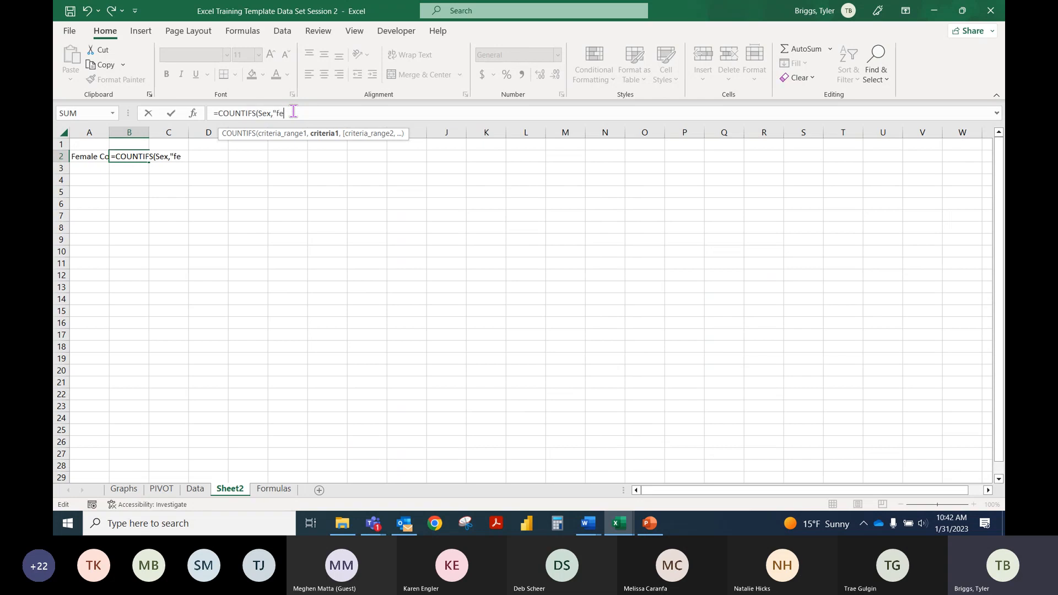
key("BackSpace")
type("female")
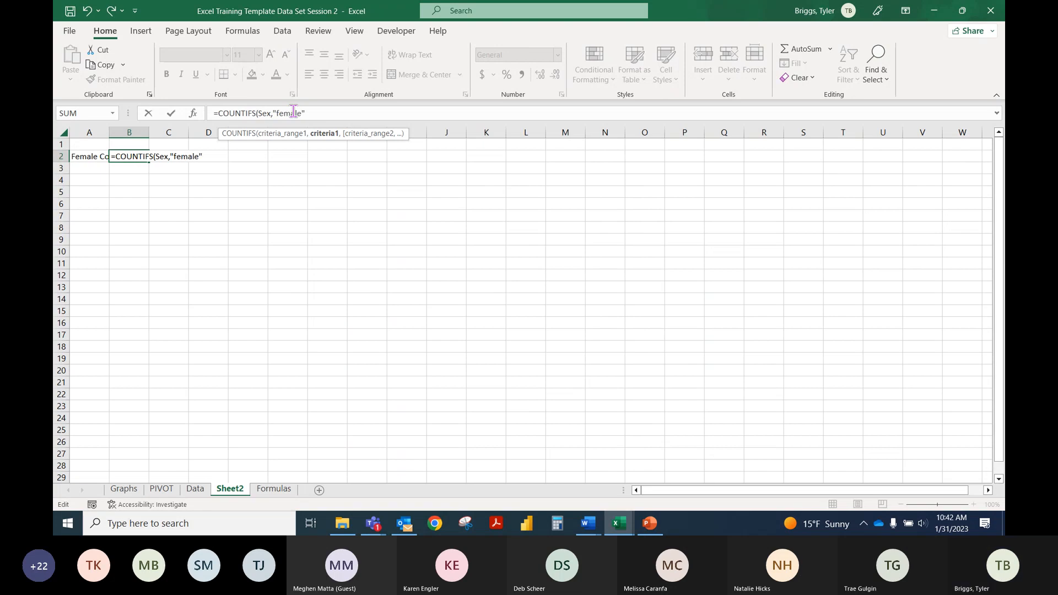
type("\")")
key("Return")
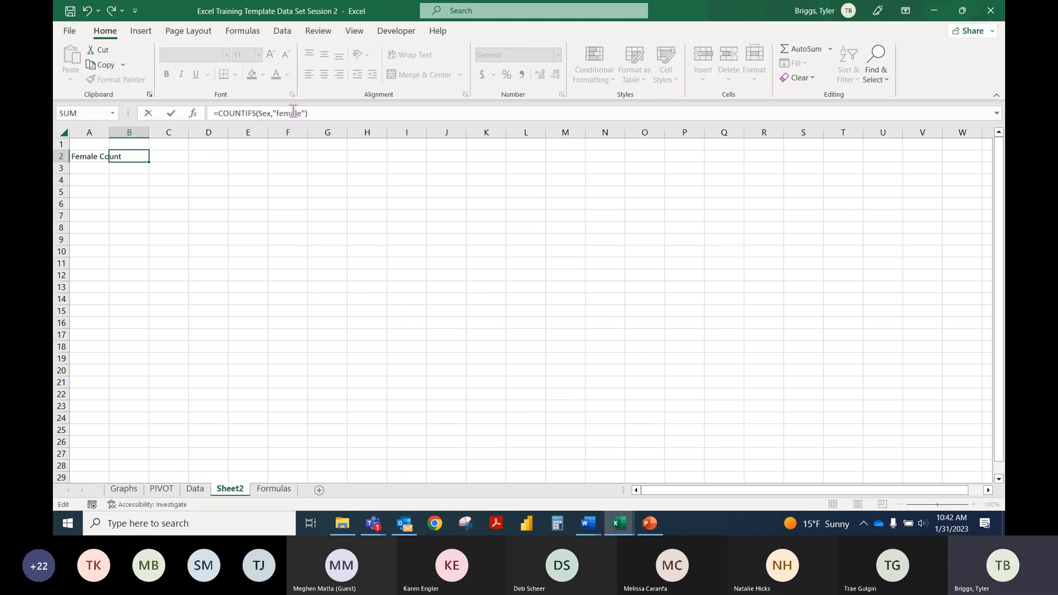
Step: Autofit column A to the "Female Count" label and review the label and formula in row 2
double_click(109, 132)
left_click(157, 156)
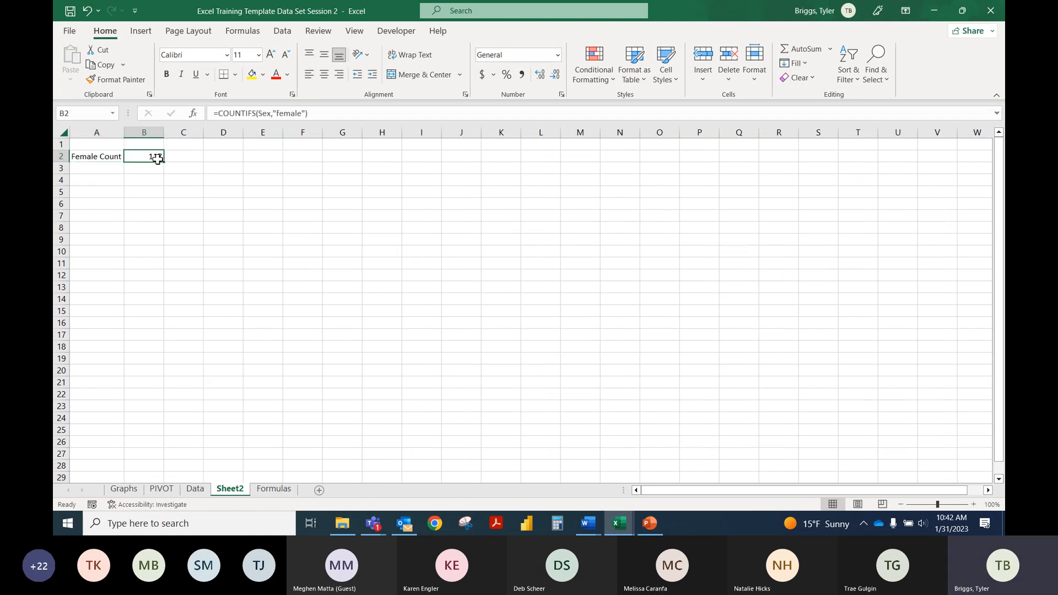
left_click(110, 156)
left_click(136, 155)
Step: Enter the label "Male" in cell A3
left_click(114, 168)
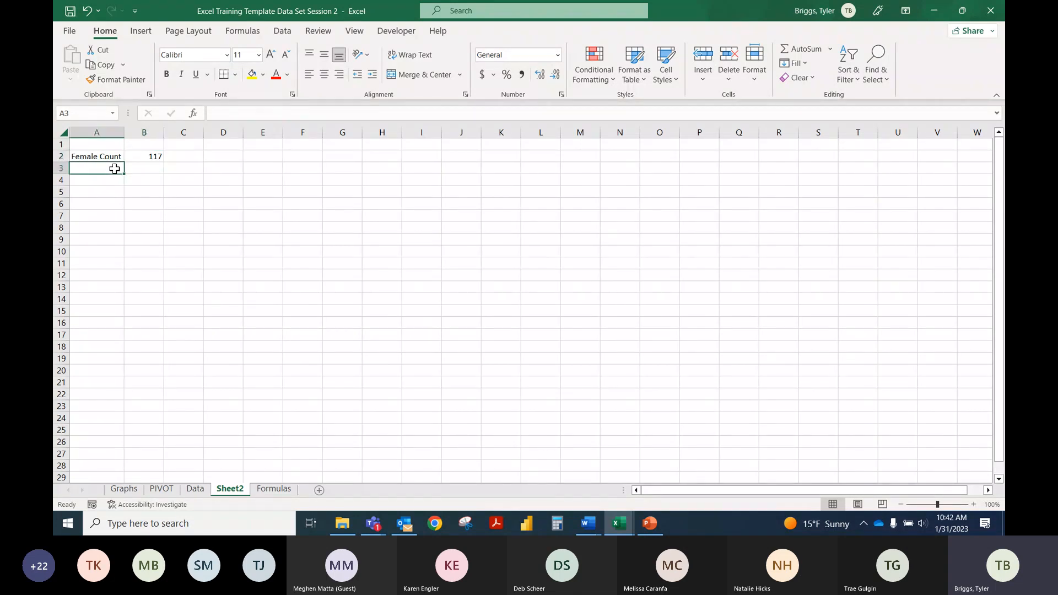
type("Male")
key("Tab")
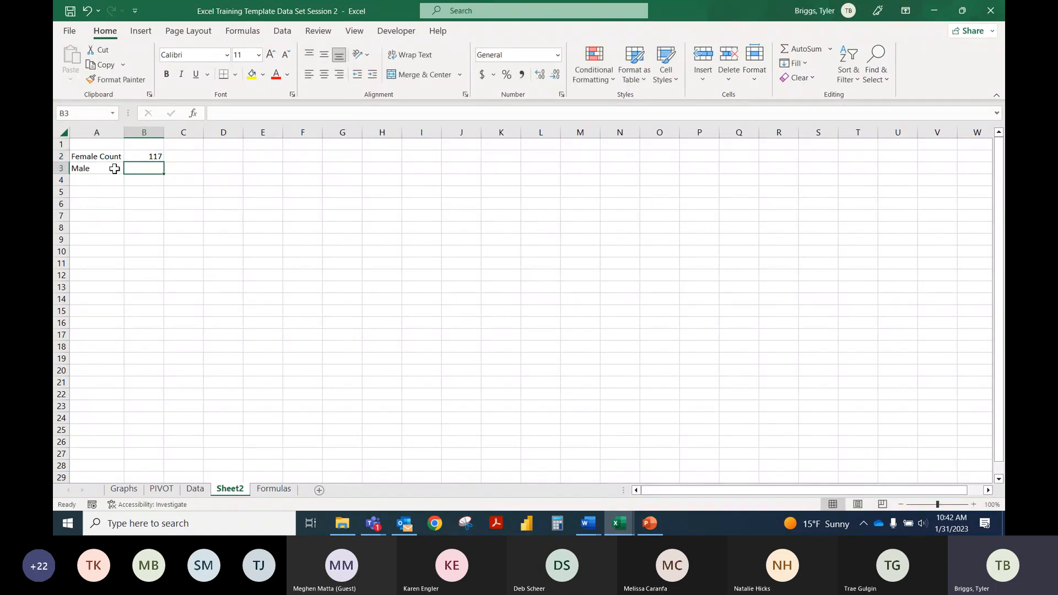
Step: Copy the COUNTIFS formula from B2 to B3 and change its criterion to "male"
key("Up")
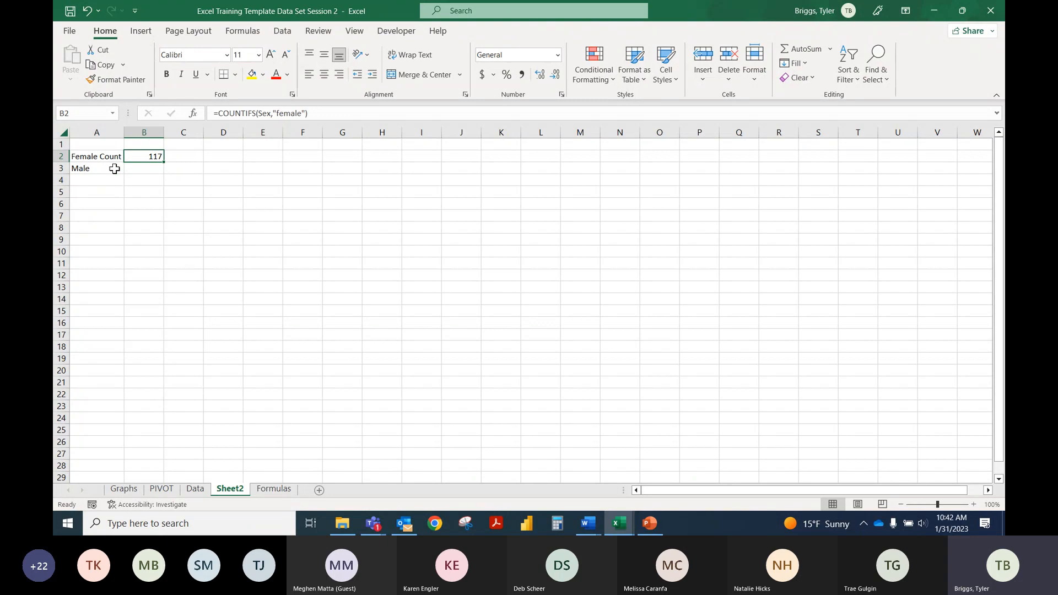
key("ctrl+c")
key("Down")
key("ctrl+v")
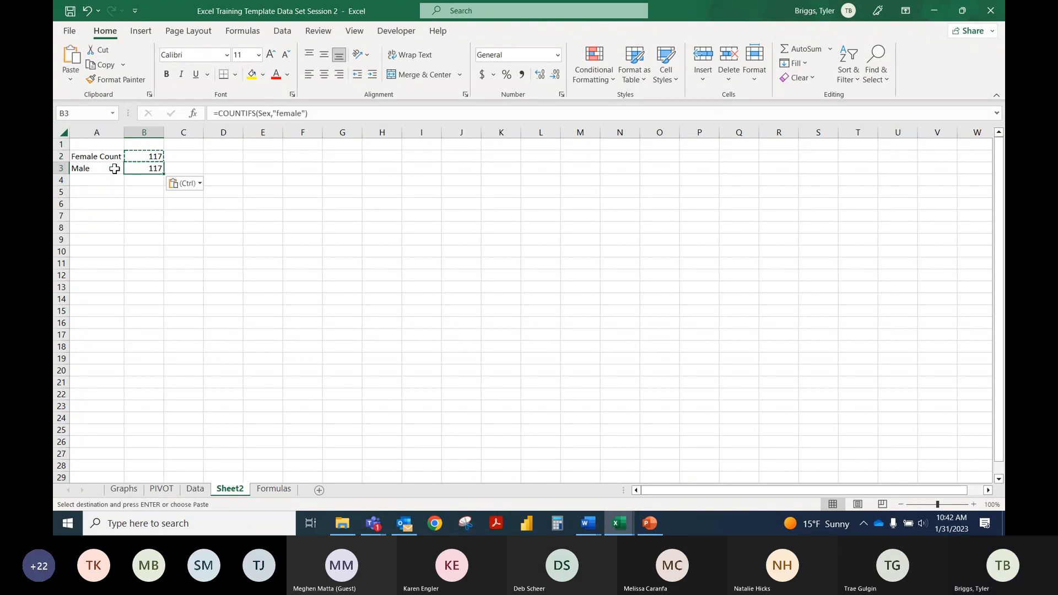
left_click(287, 114)
key("BackSpace")
key("BackSpace")
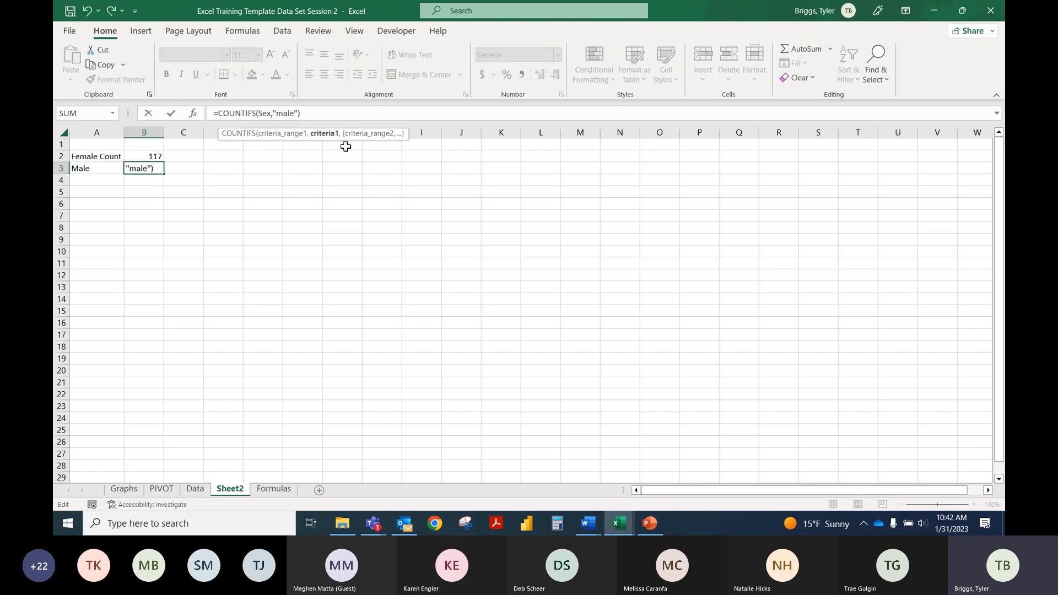
key("Return")
Step: On the PIVOT sheet, remove Age from the pivot table and summarize Patient Sex by count to compare female and male totals
left_click_drag(157, 158, 158, 168)
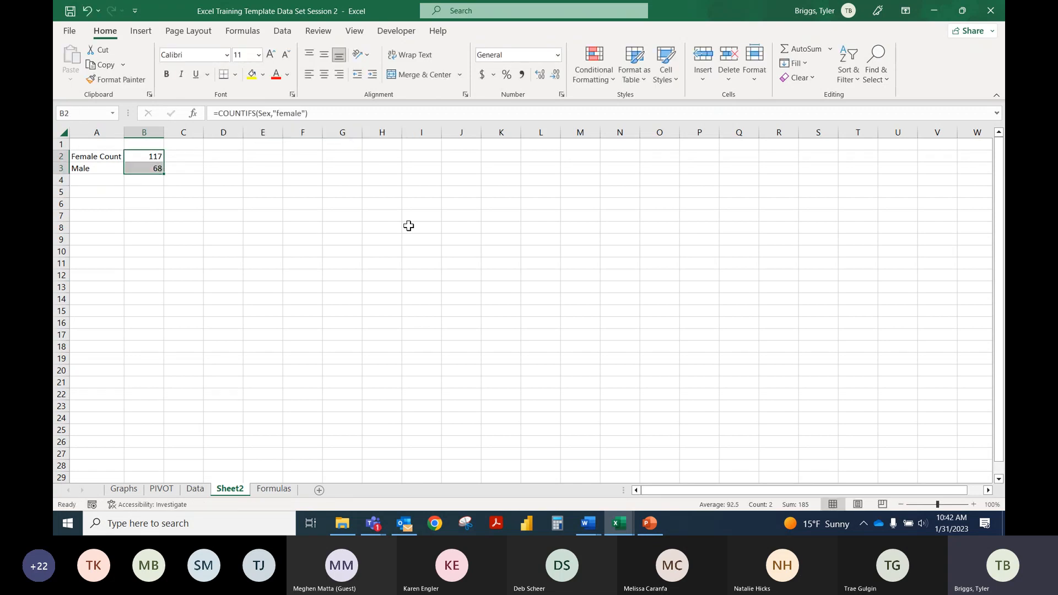
left_click(161, 489)
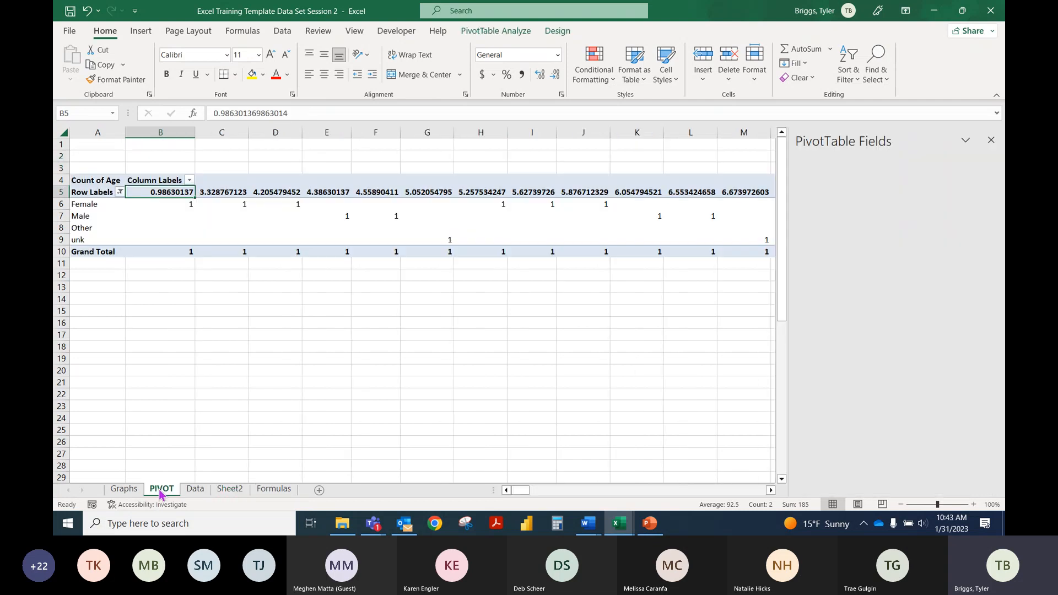
left_click(160, 215)
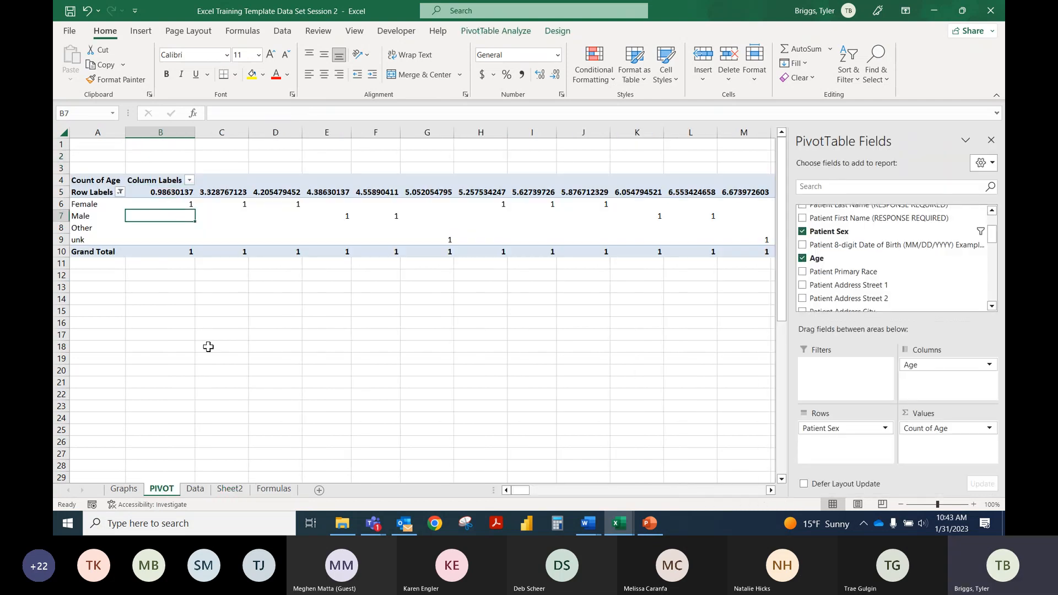
left_click_drag(944, 365, 950, 278)
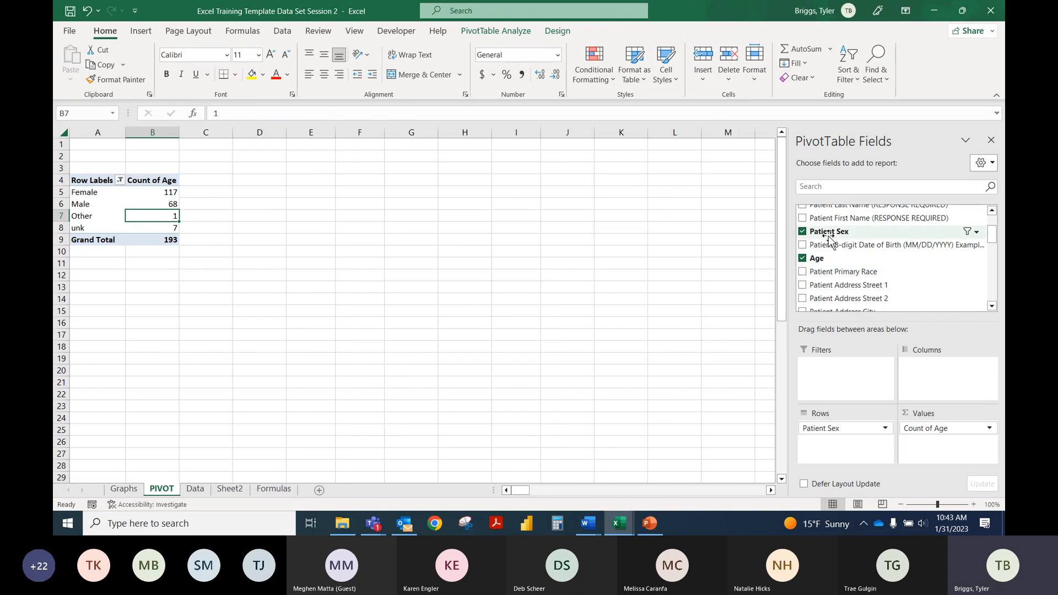
left_click_drag(829, 238, 910, 254)
left_click_drag(199, 193, 198, 202)
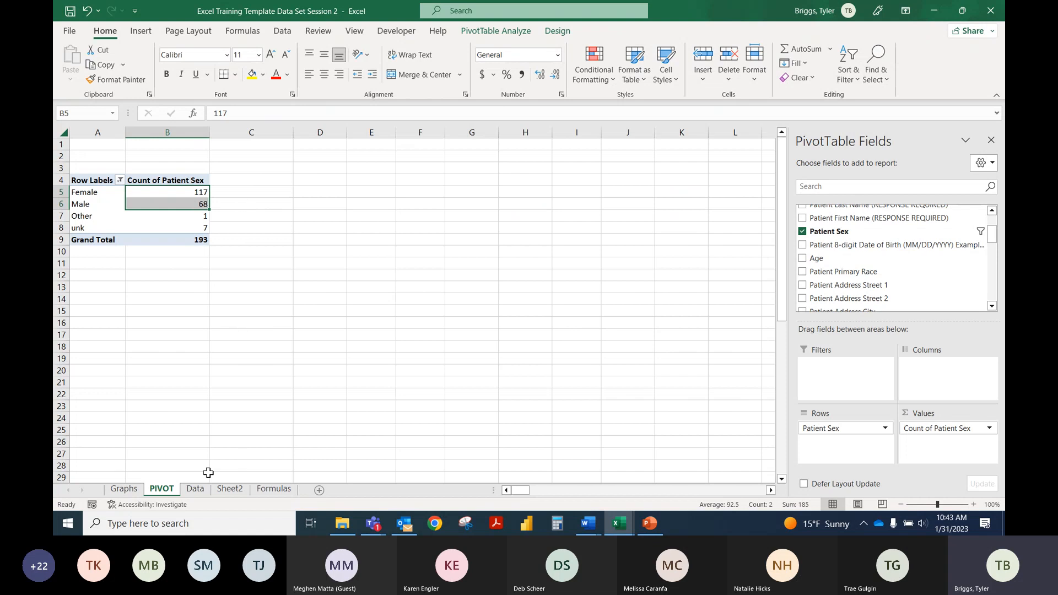
Step: Glance at the Data sheet and review the female COUNTIFS formula in B2 of Sheet2
left_click(196, 488)
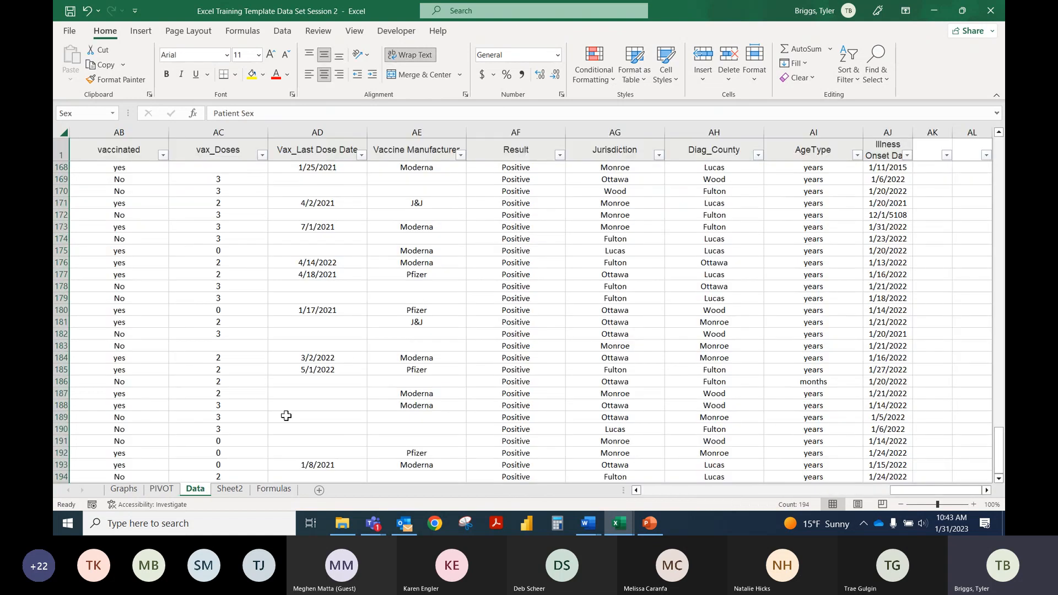
left_click(229, 489)
left_click(152, 155)
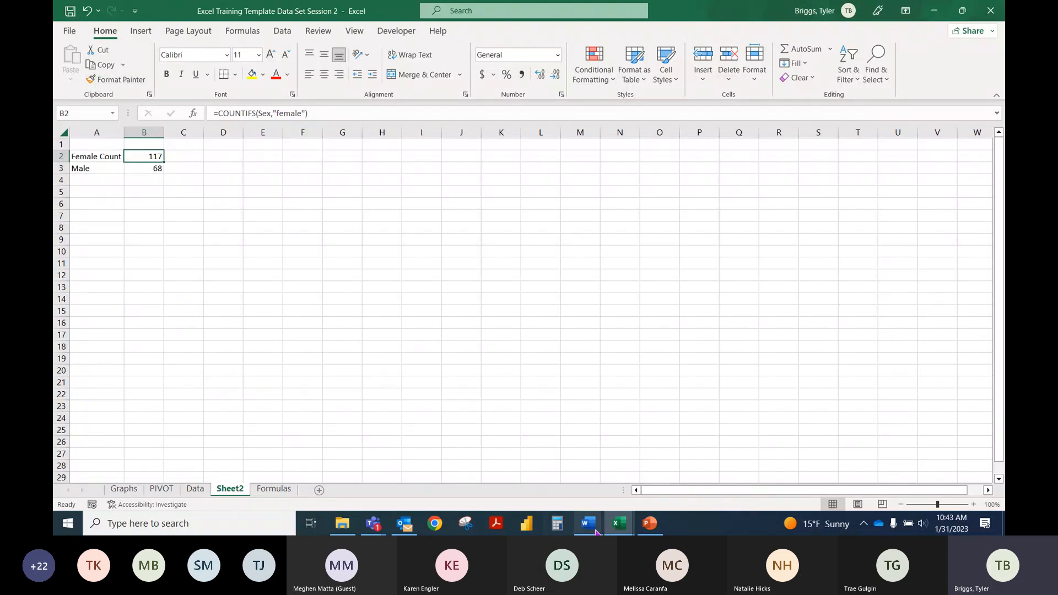
mouse_move(619, 526)
mouse_move(676, 486)
Step: Examine the multi-criteria COUNTIFS example in A13 of the Formulas sheet
left_click(274, 488)
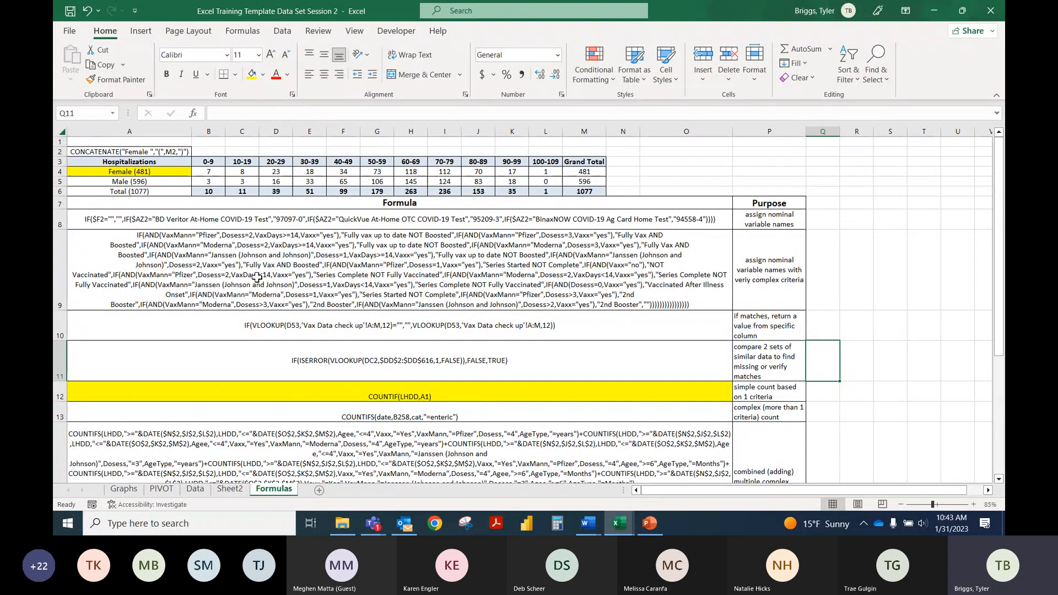
left_click(405, 415)
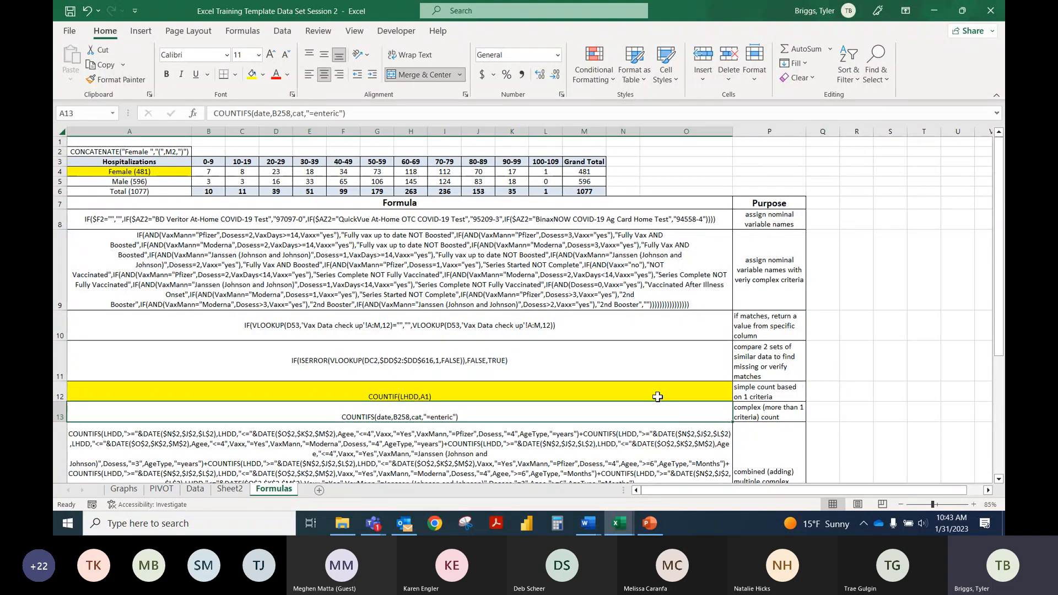
scroll(657, 396, "down", 1)
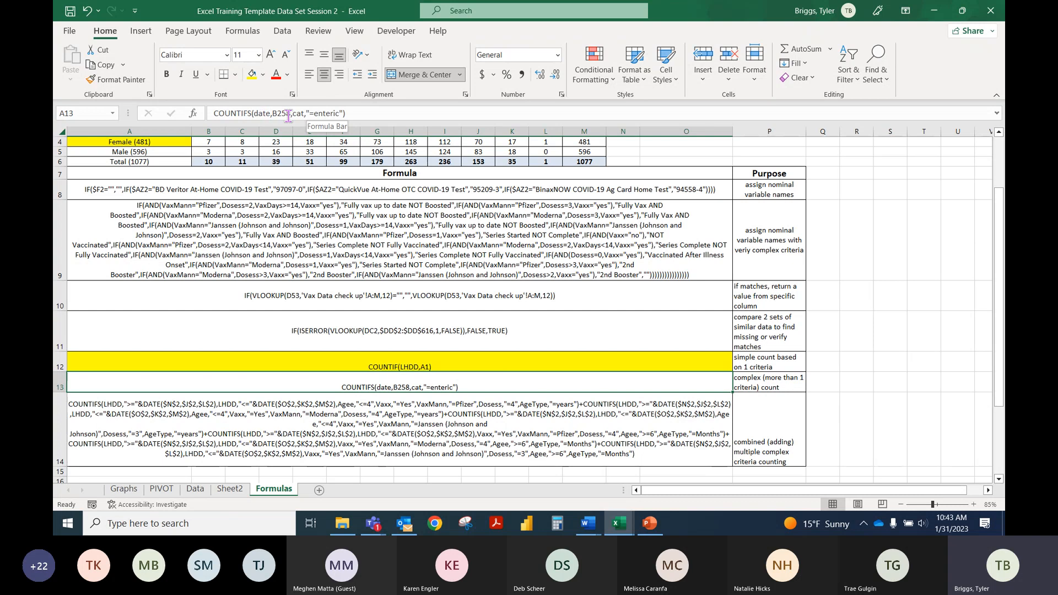
left_click(268, 114)
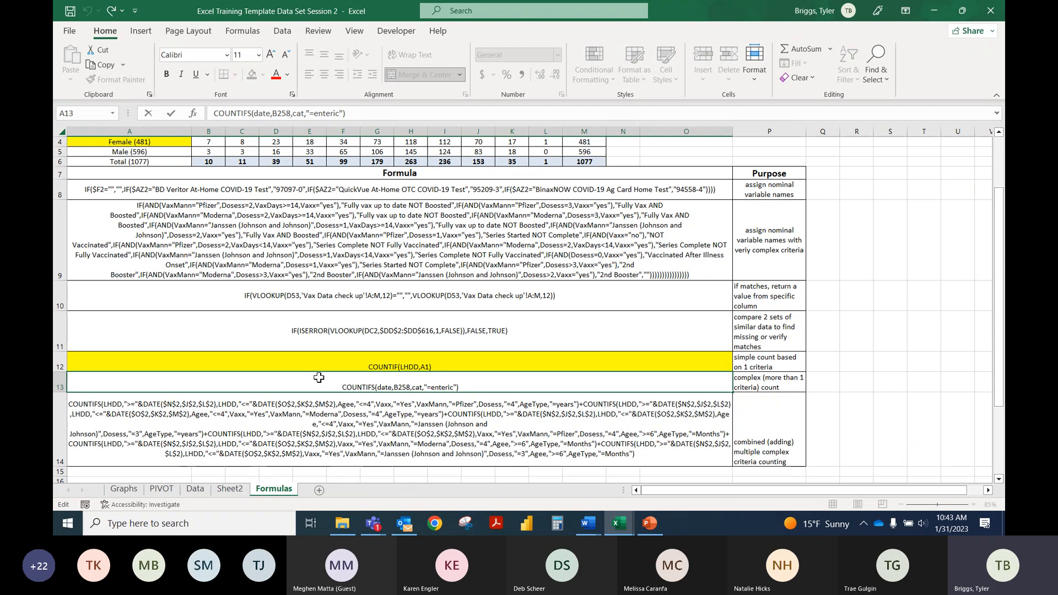
Step: Switch to the Regional Training Example workbook and open its ODRS Data sheet
left_click(620, 523)
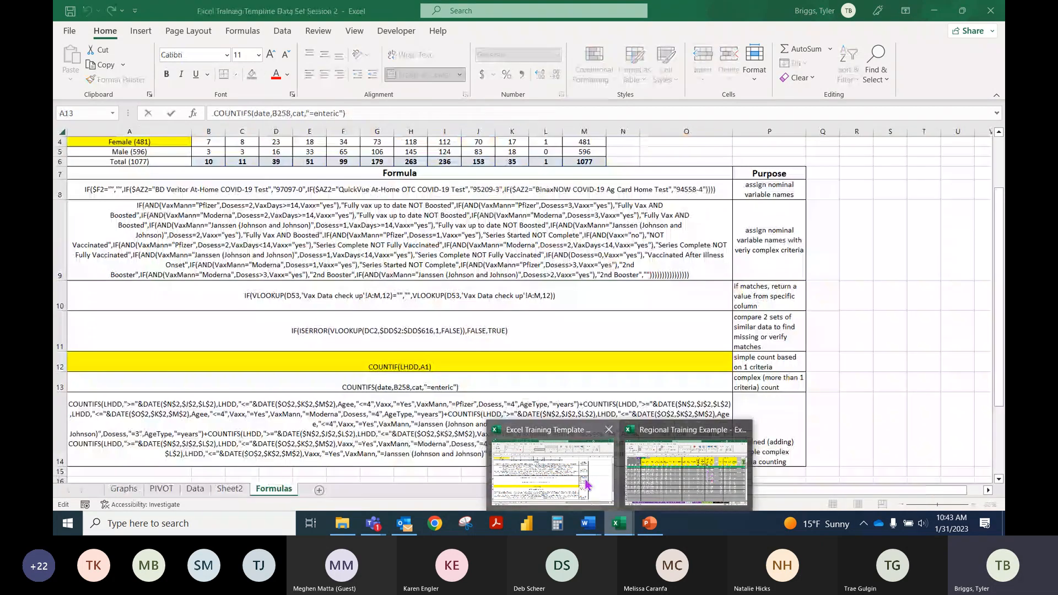
left_click(587, 485)
left_click(621, 524)
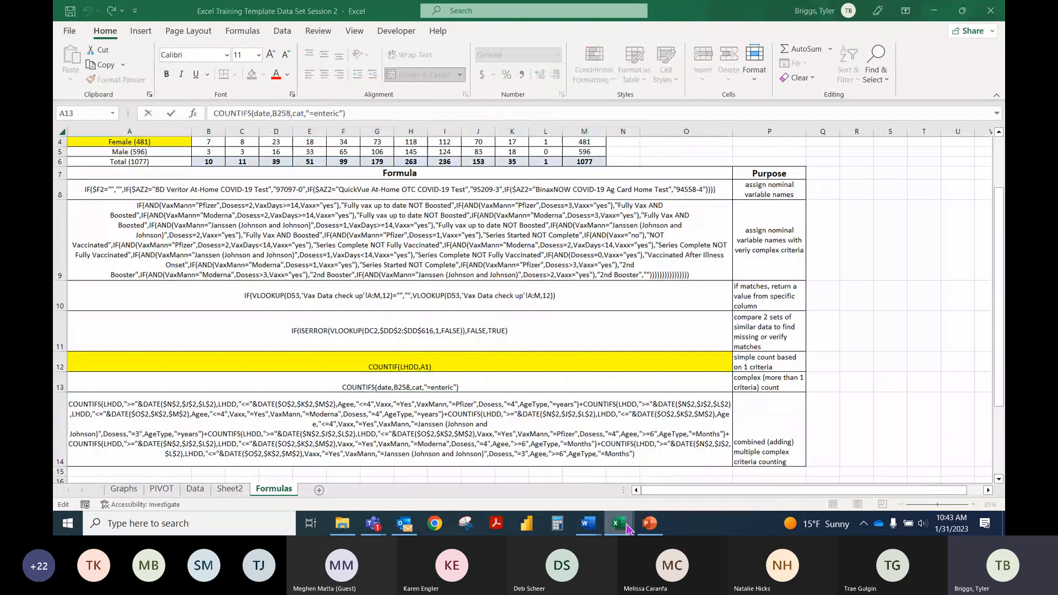
left_click(688, 487)
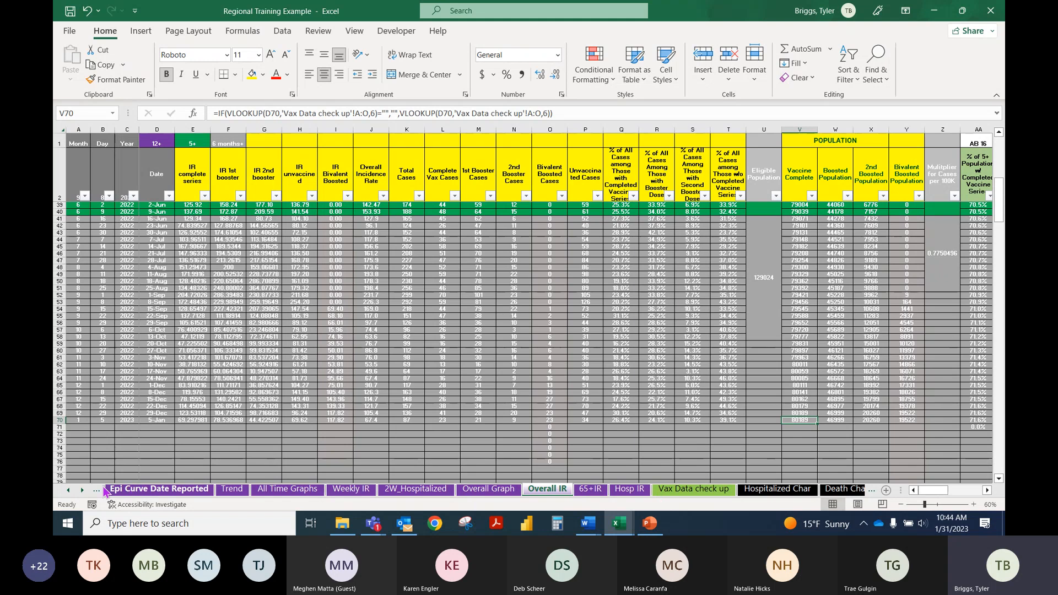
left_click(67, 489)
left_click(67, 490)
left_click(68, 490)
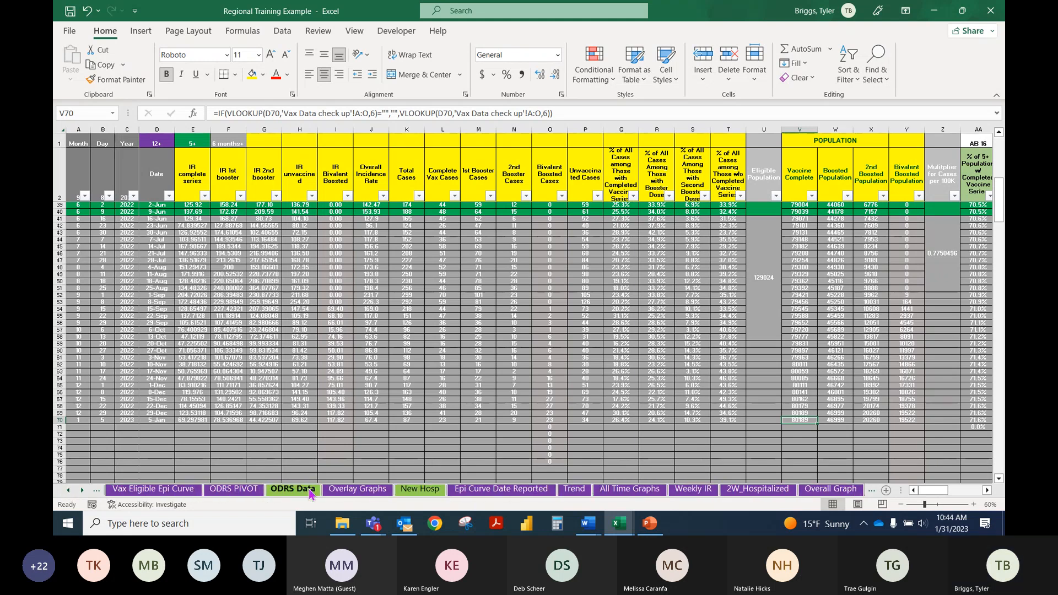
left_click(292, 489)
Step: Read the full nested IF formula behind the Vaccine Status column in cell BE37767
scroll(795, 274, "up", 14)
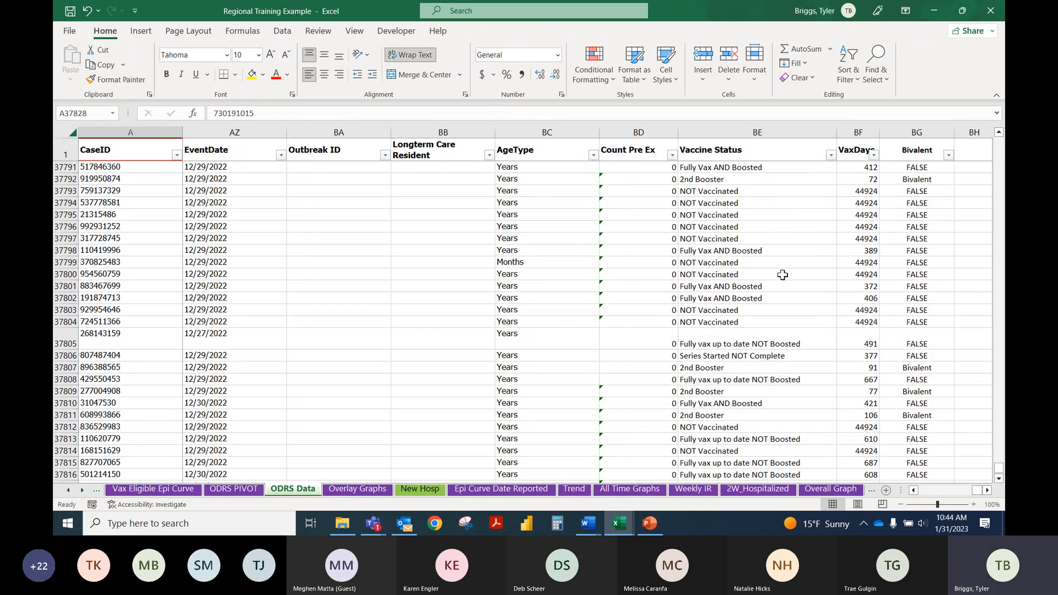
left_click(732, 163)
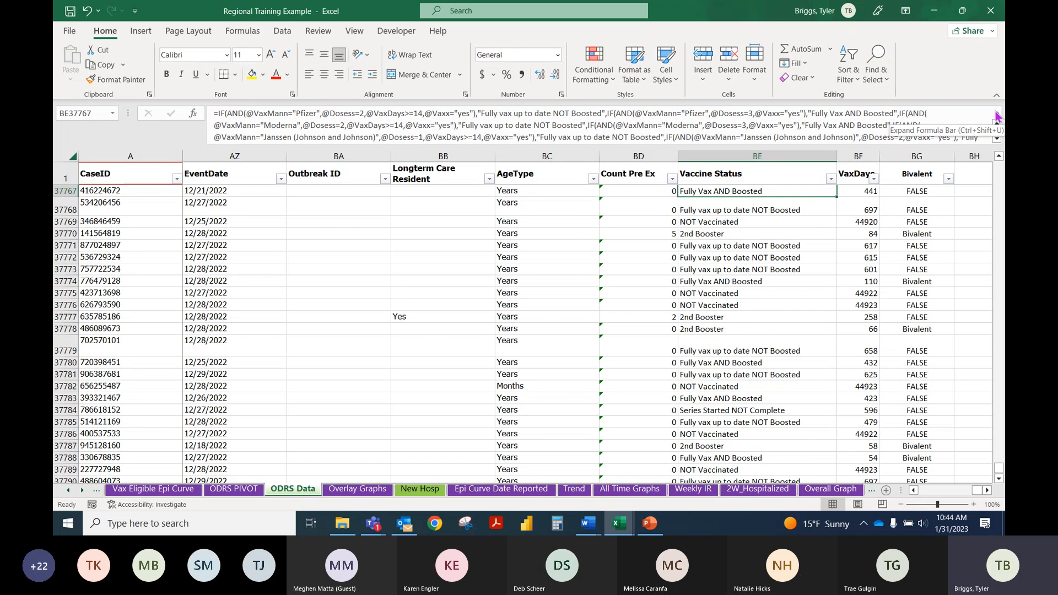
scroll(956, 119, "down", 2)
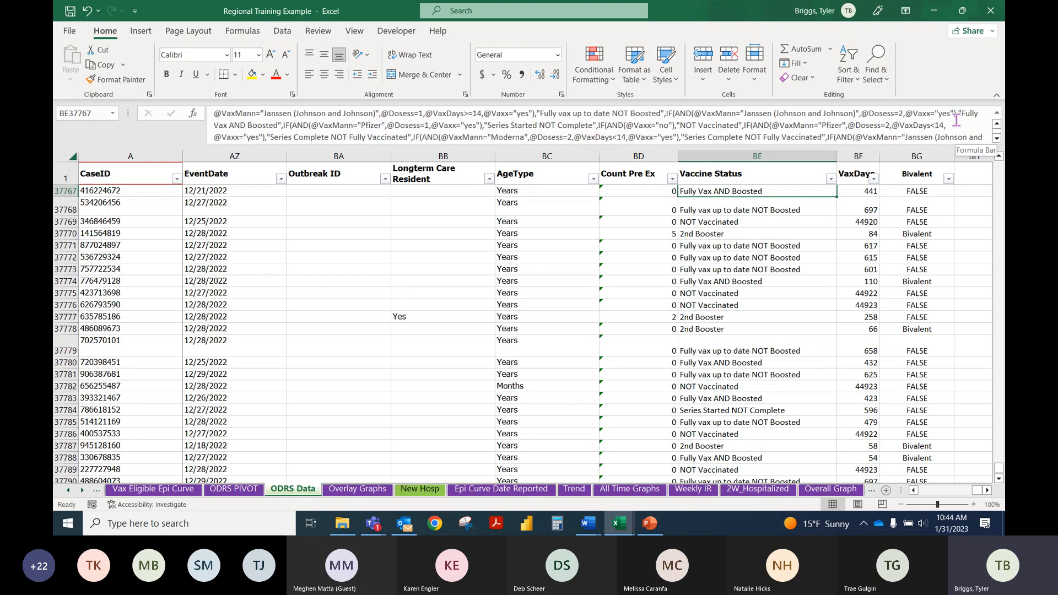
scroll(956, 120, "down", 2)
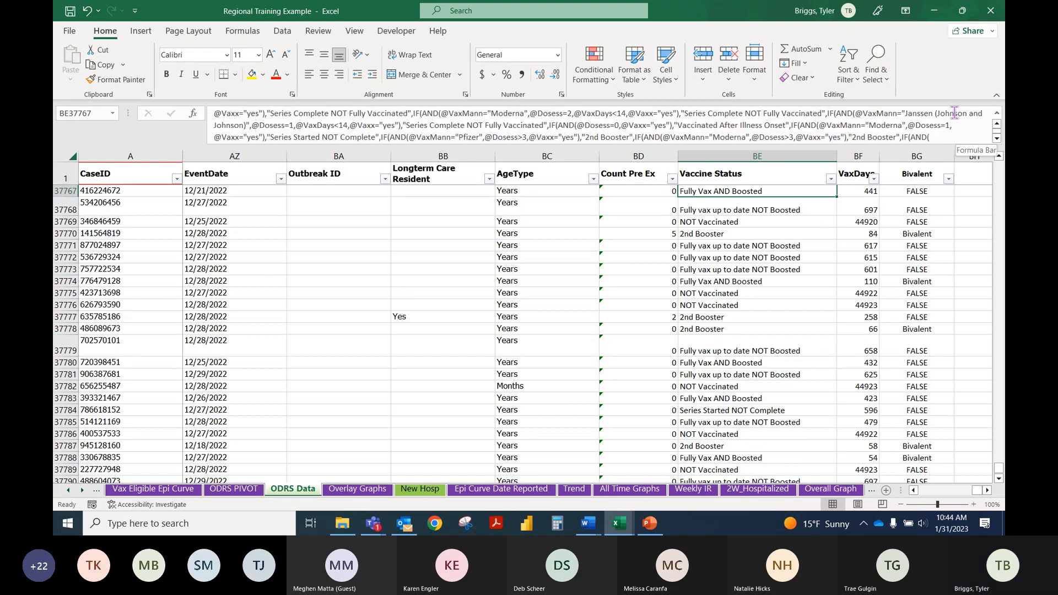
scroll(956, 119, "down", 1)
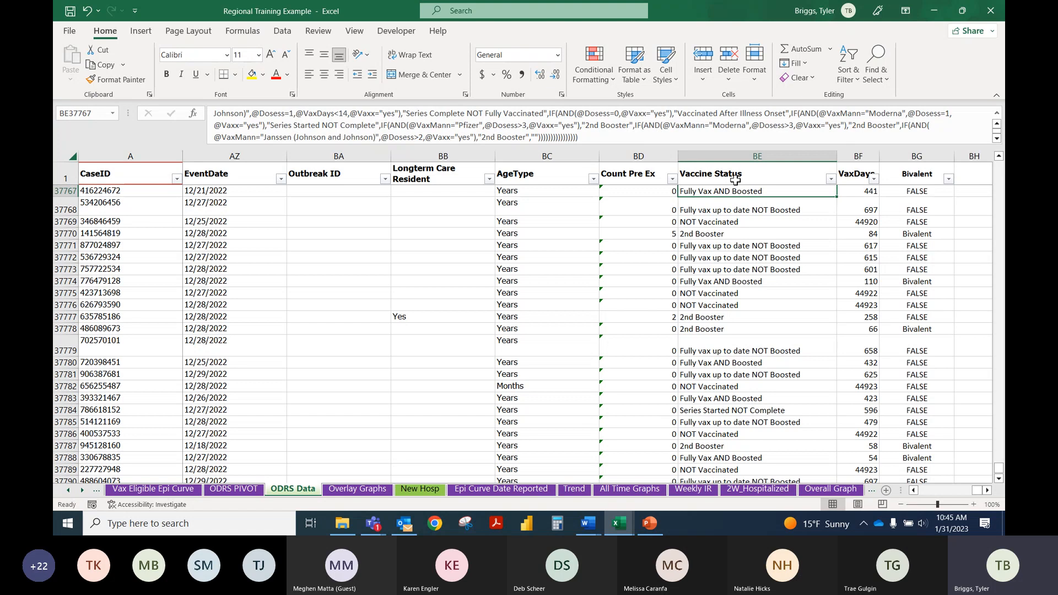
Step: Enlarge the formula bar and examine the first Pfizer condition and its "Fully vax up to date NOT Boosted" result in the Vaccine Status formula
left_click(633, 137)
left_click_drag(967, 146, 963, 291)
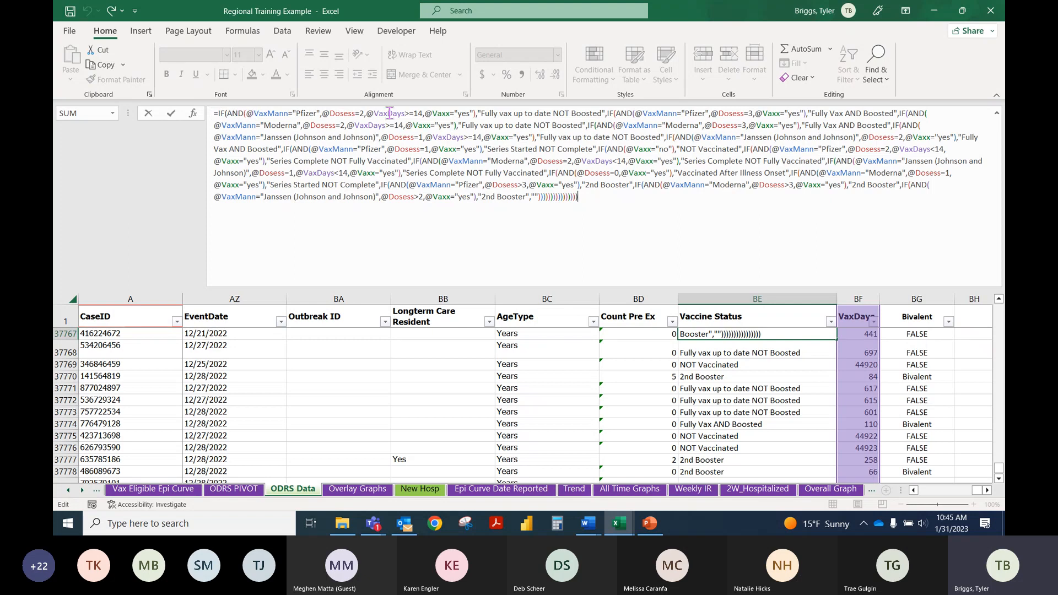
left_click(270, 114)
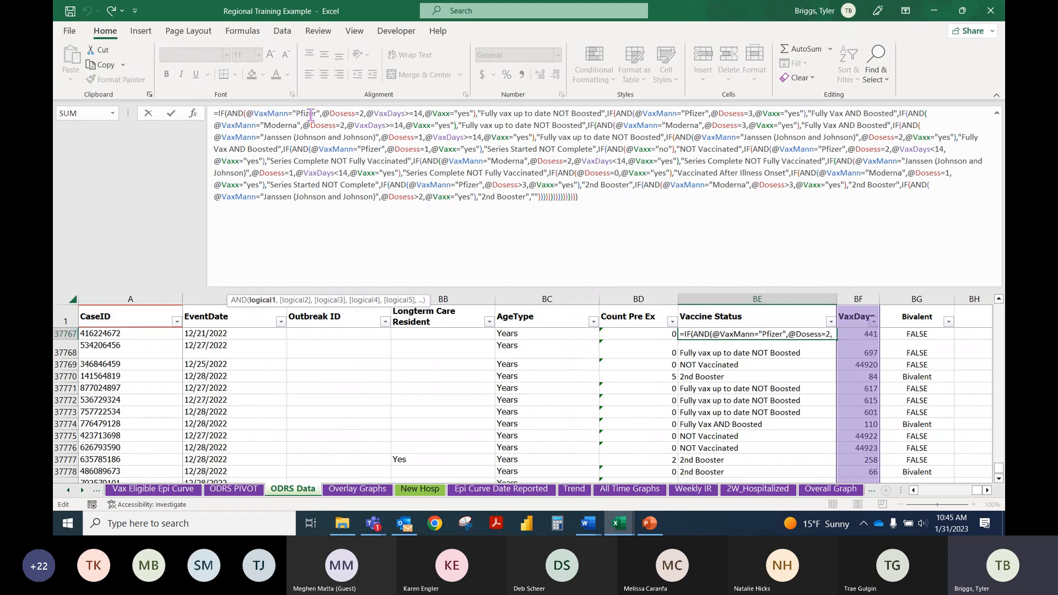
left_click(346, 114)
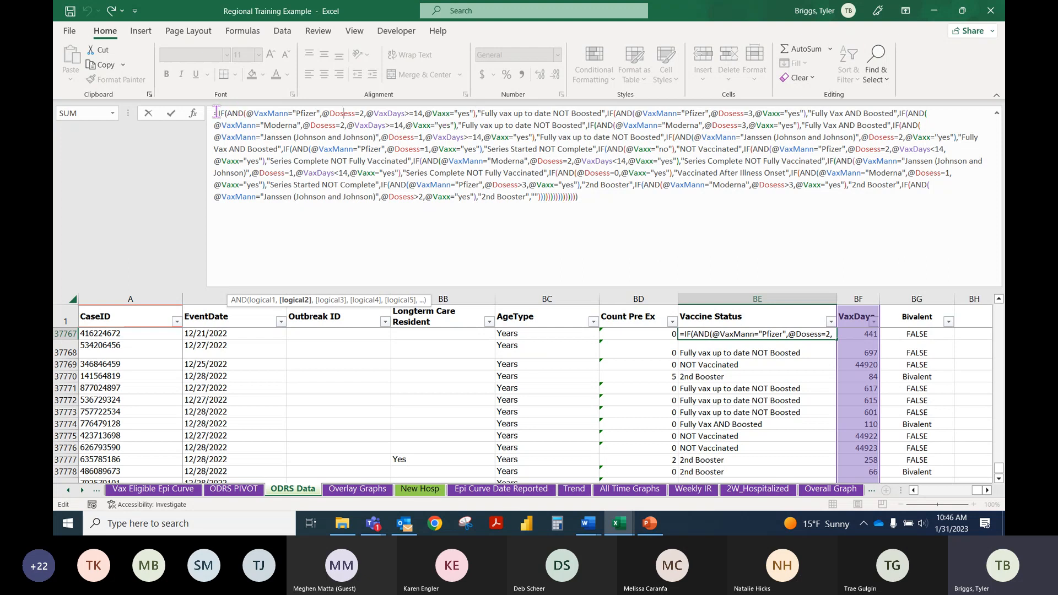
left_click_drag(218, 113, 482, 112)
left_click(562, 111)
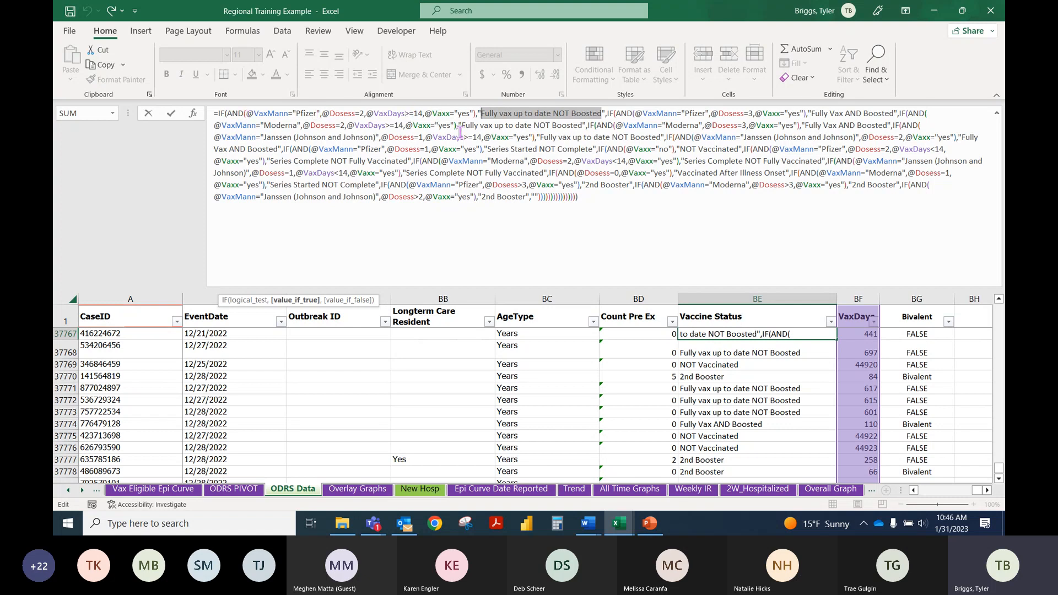
left_click(723, 353)
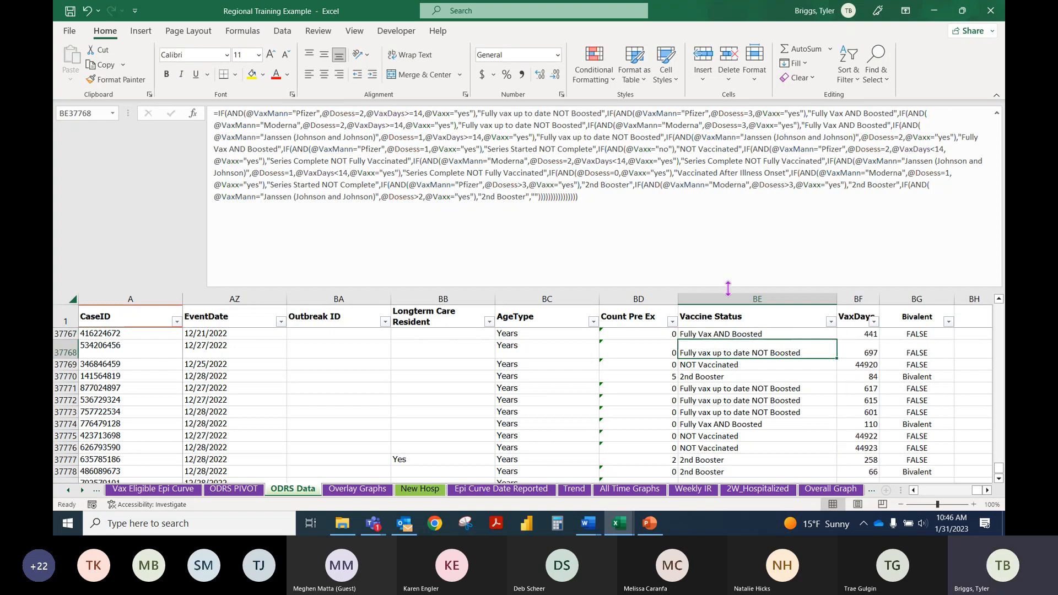
Step: Reduce the formula bar's height to about six lines on the ODRS Data sheet of the Regional Training Example workbook
key("alt+Tab")
mouse_move(619, 523)
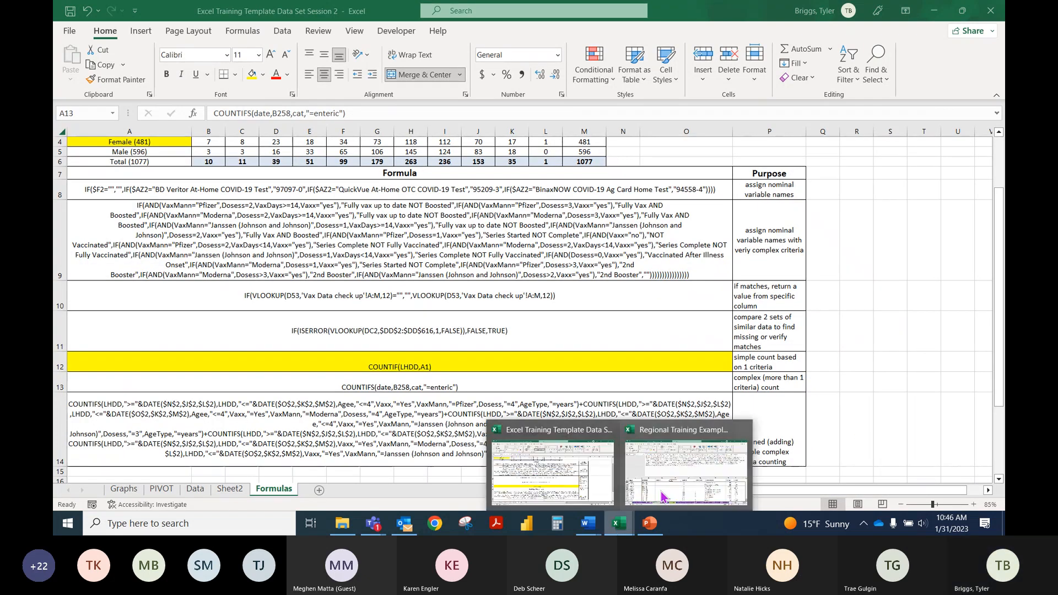
left_click(661, 496)
left_click(660, 286)
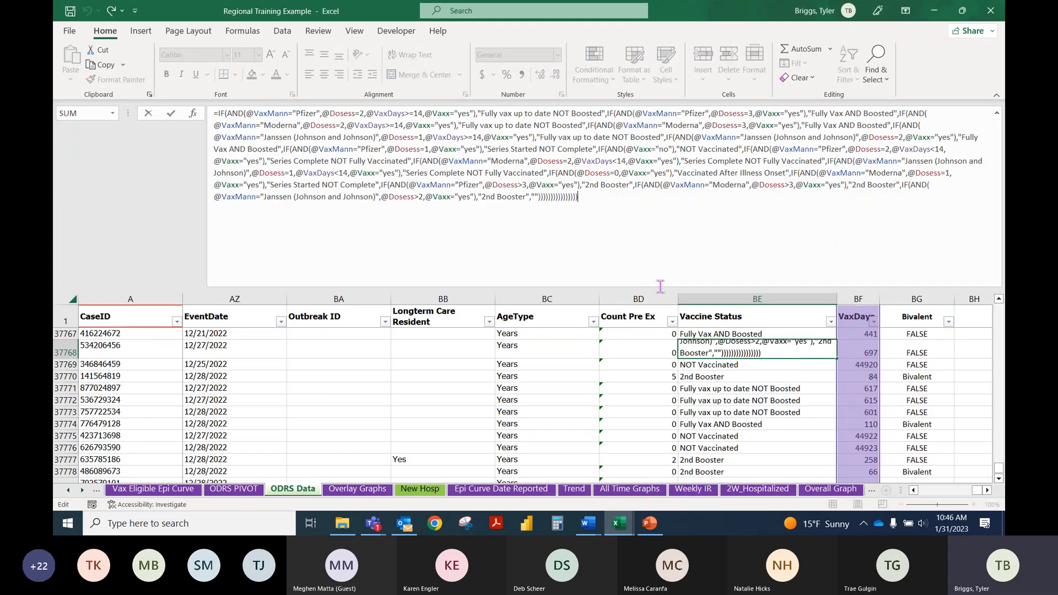
left_click_drag(658, 290, 659, 185)
left_click(745, 302)
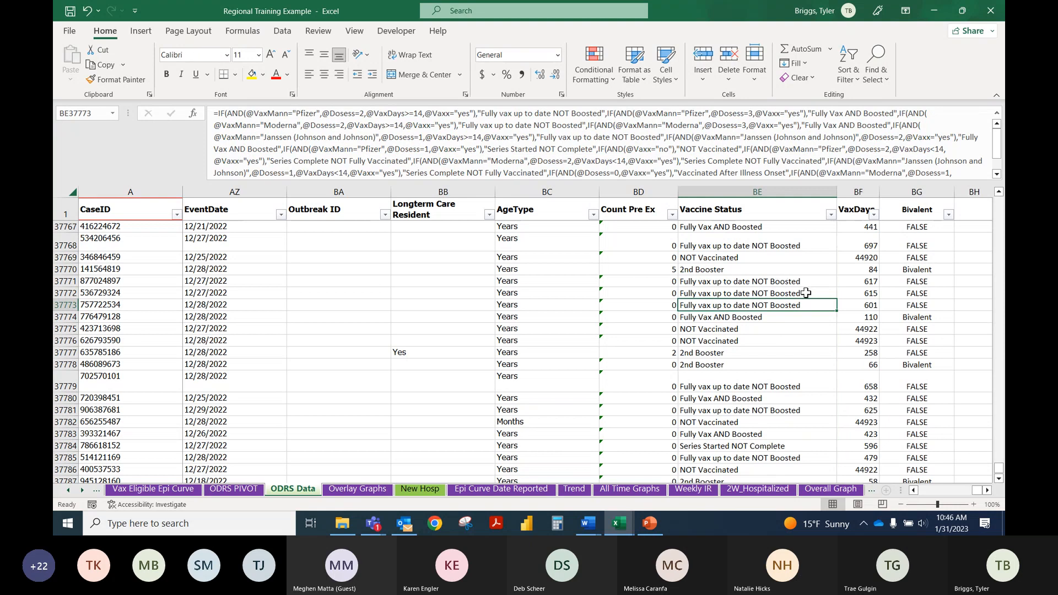
Step: Review the COUNTIFS formula in Count Pre Ex cell BD37767 and the pre-existing condition columns it references
left_click(925, 225)
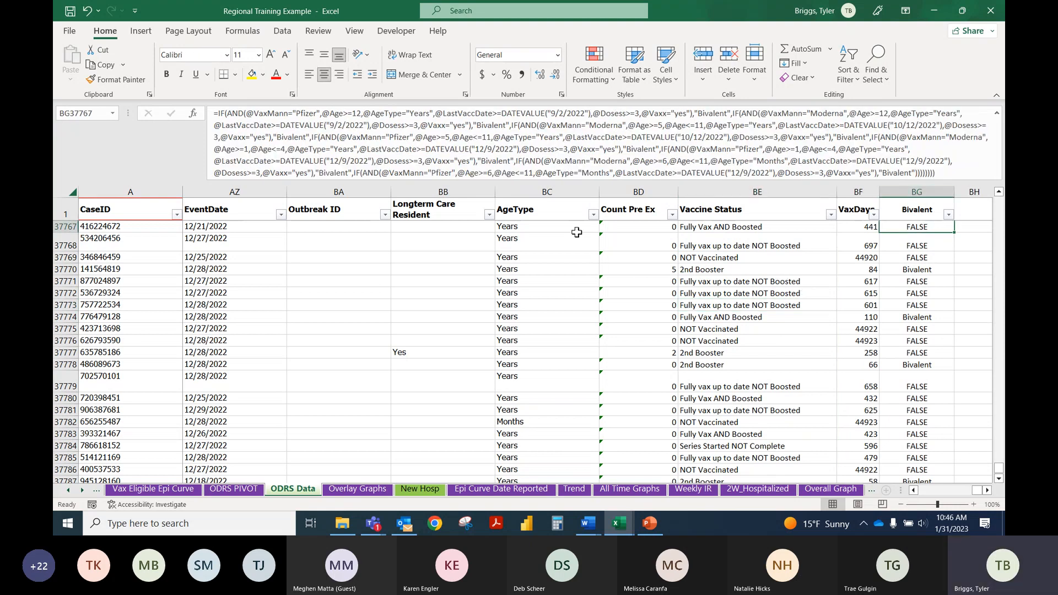
left_click(521, 247)
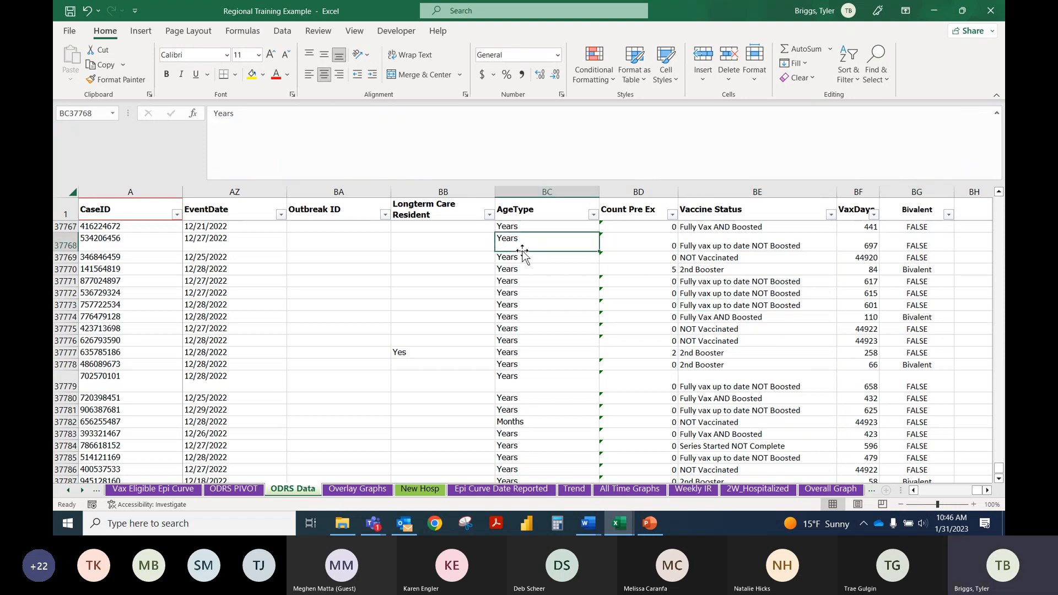
left_click(660, 236)
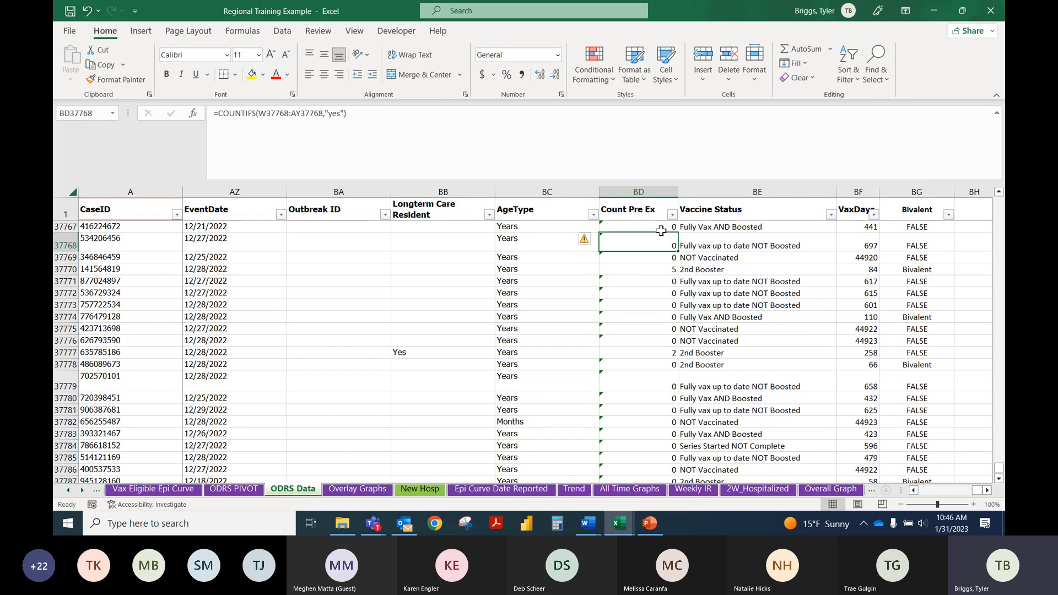
left_click(658, 227)
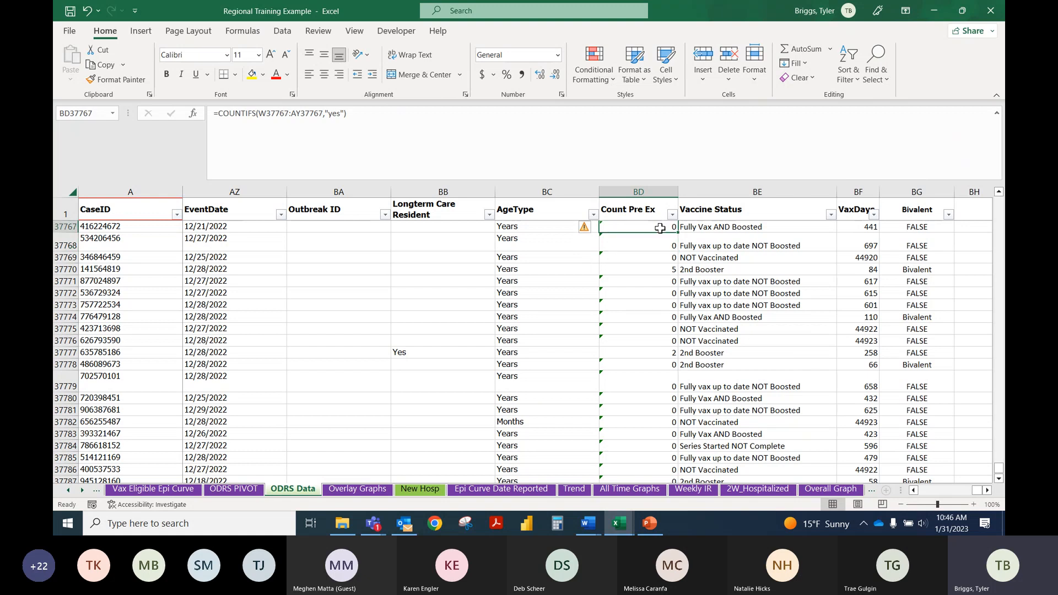
double_click(658, 227)
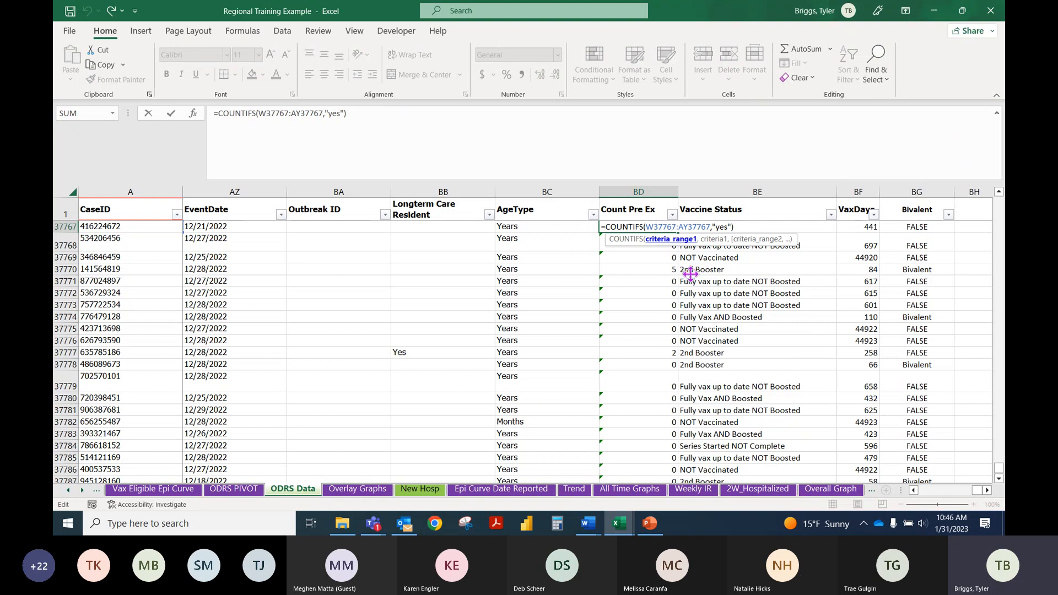
left_click_drag(978, 494, 944, 497)
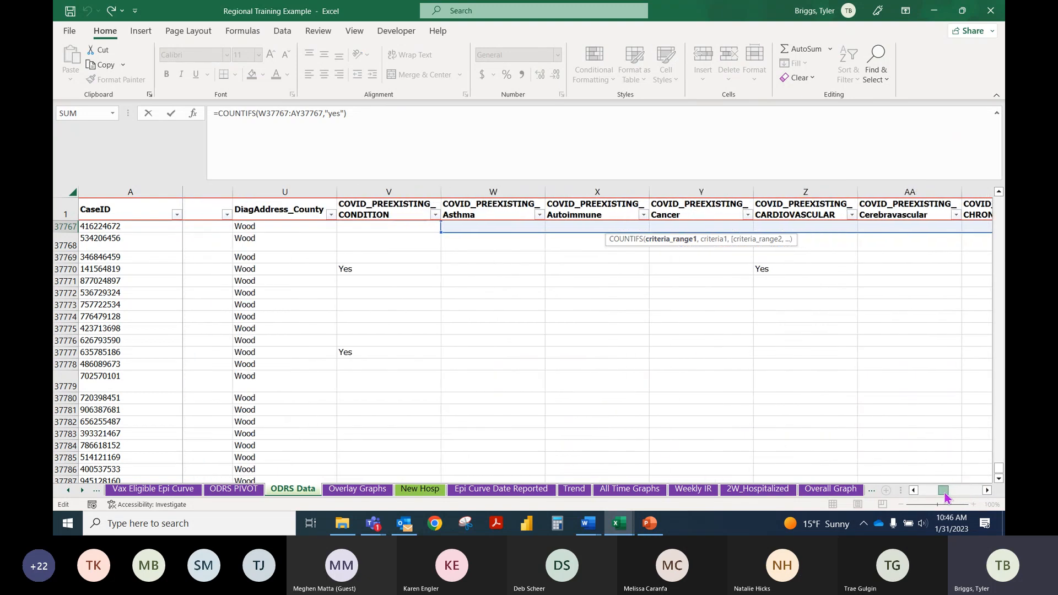
left_click_drag(944, 494, 992, 496)
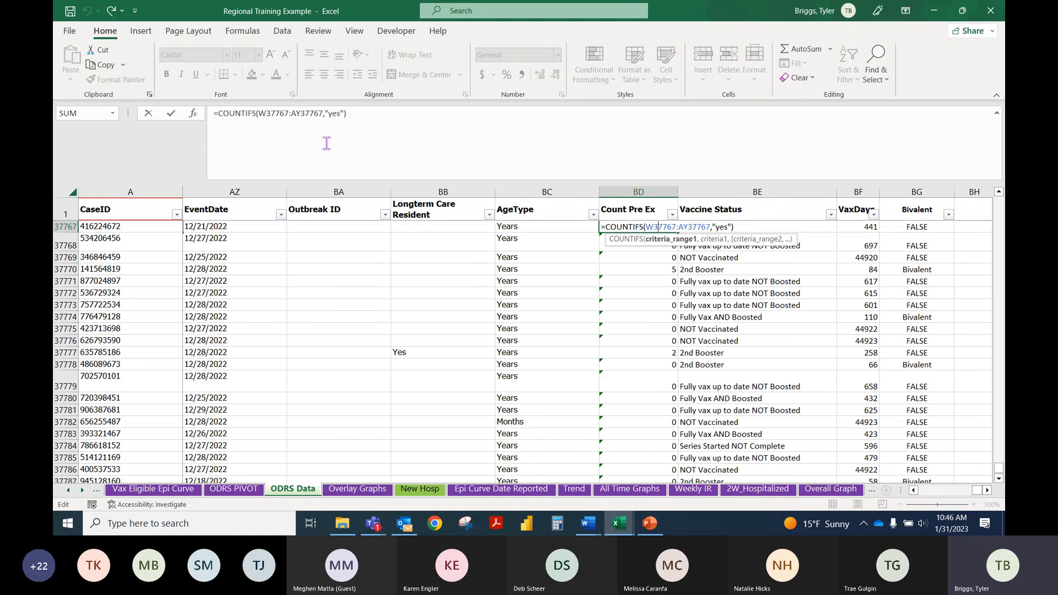
key("Return")
left_click(665, 269)
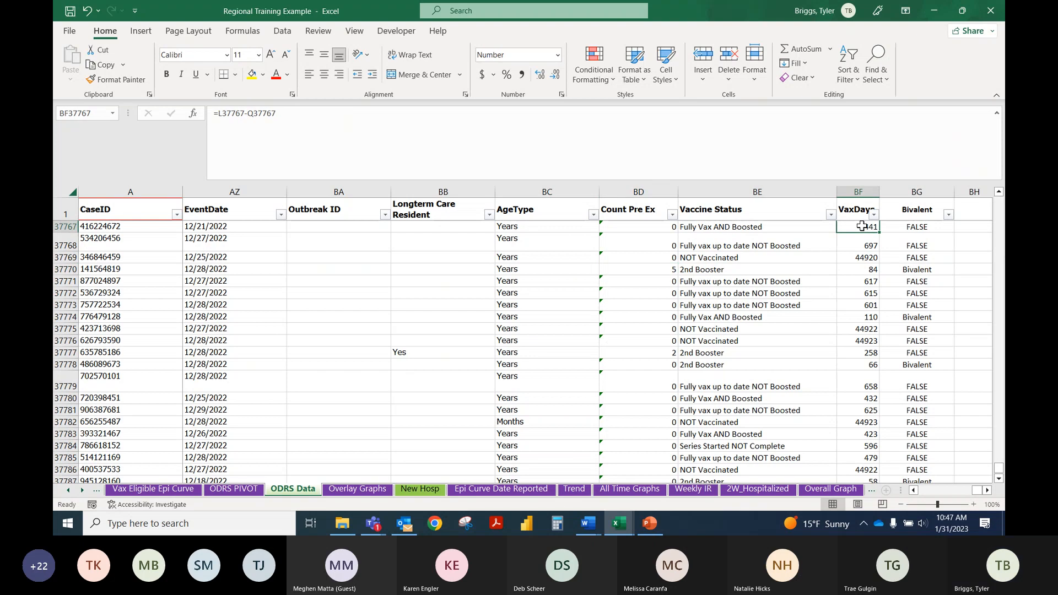
Step: Examine the age 12 threshold and the 9/2/2022 vaccination date criterion in the Bivalent formula of cell BG37770
left_click(914, 226)
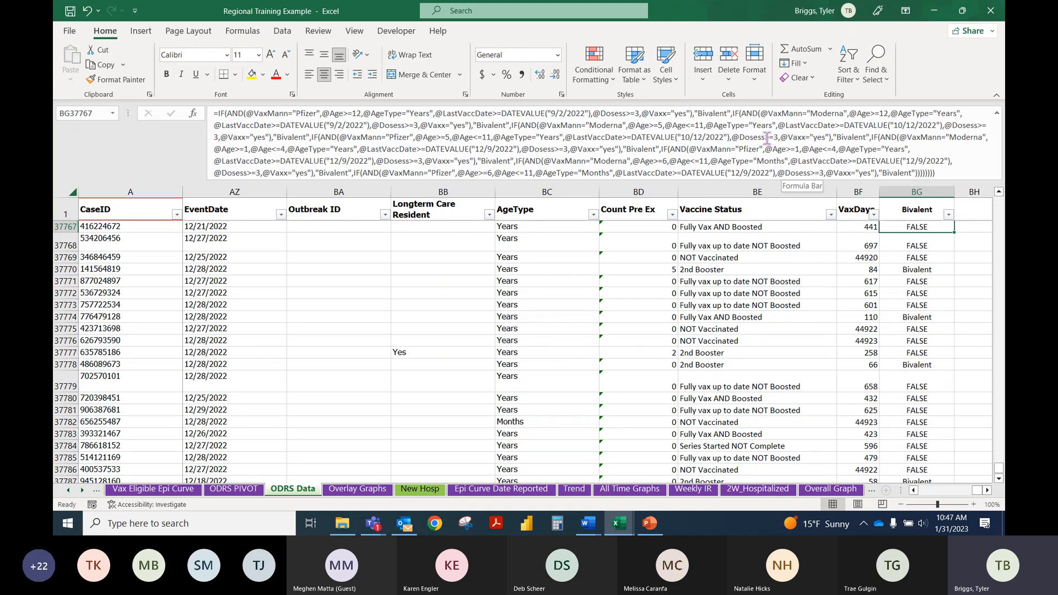
left_click(920, 268)
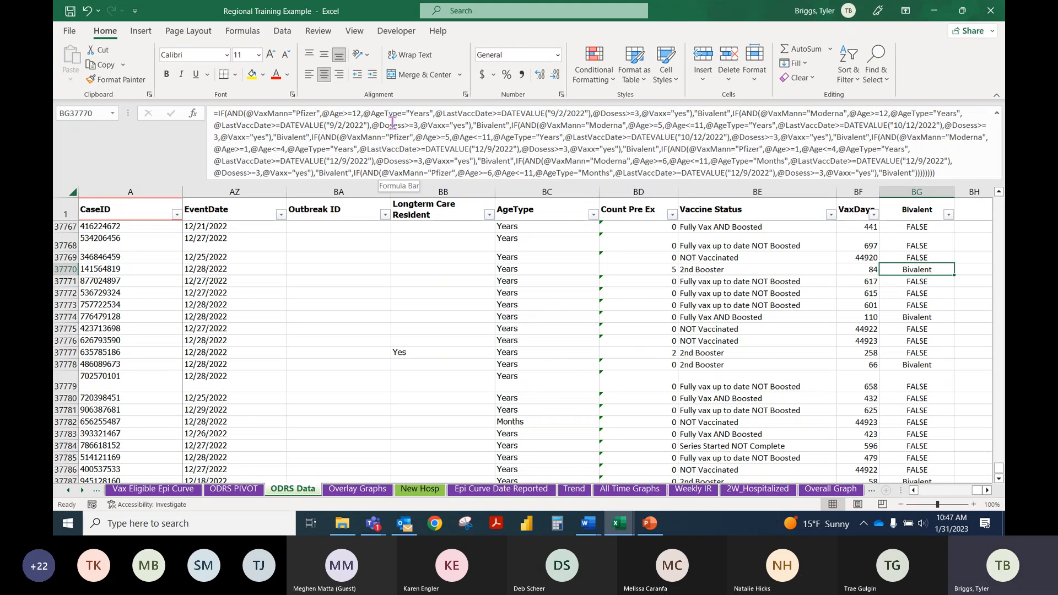
left_click(352, 114)
left_click_drag(351, 114, 347, 114)
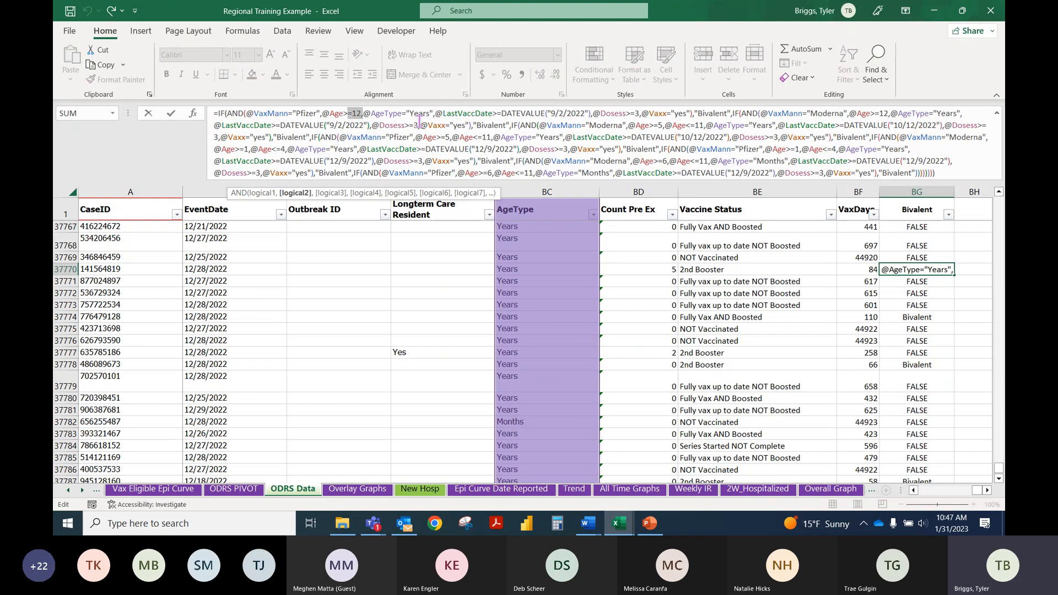
left_click(360, 125)
left_click_drag(359, 125, 330, 125)
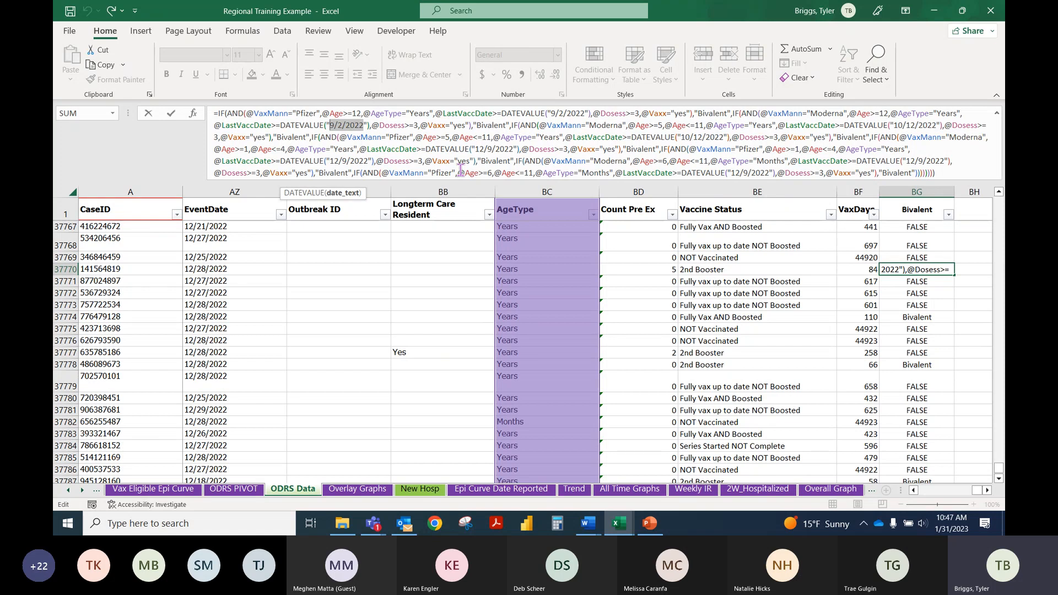
key("Return")
left_click(958, 281)
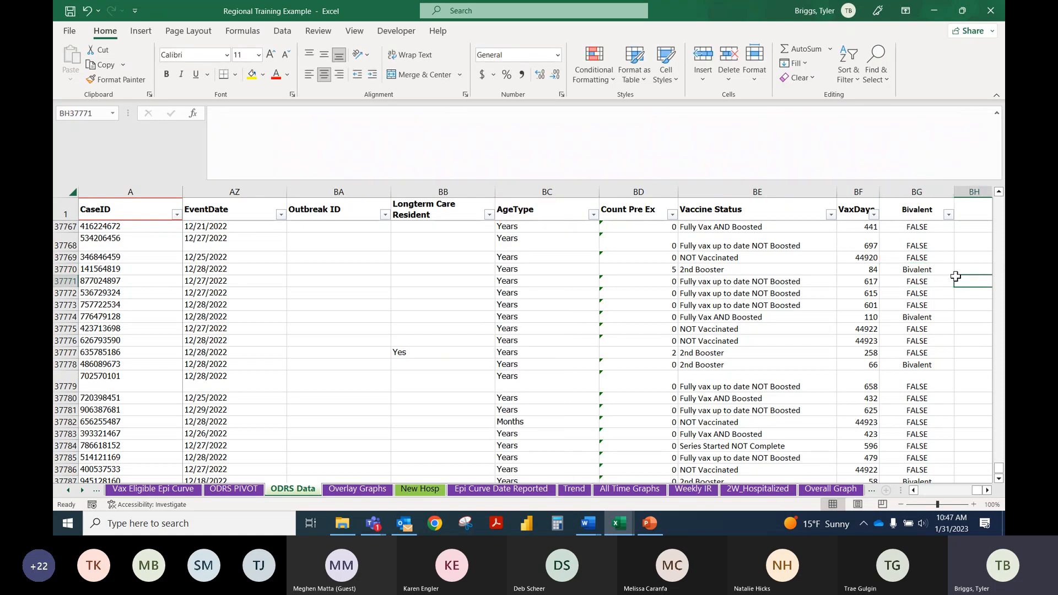
Step: Examine the 12/9/2022 date criterion in BG37770's Bivalent formula and look over the records further down the sheet
left_click(935, 246)
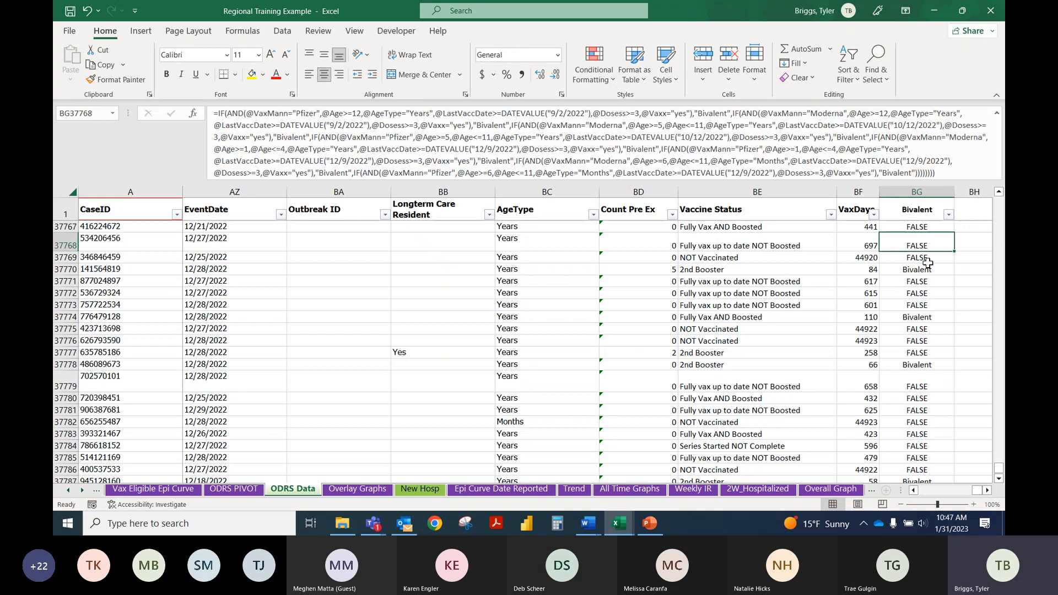
left_click(928, 266)
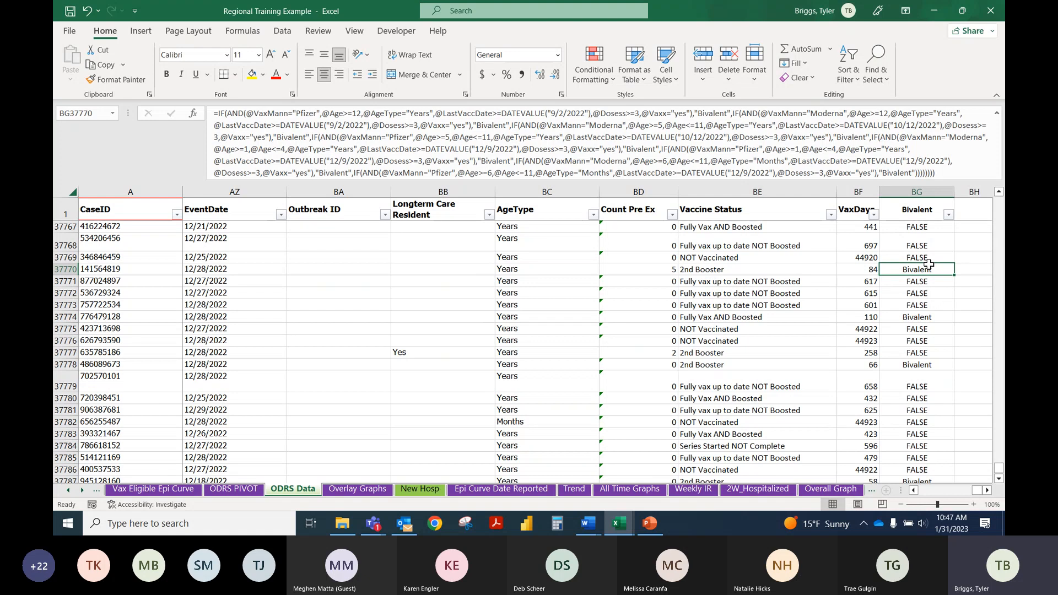
double_click(369, 163)
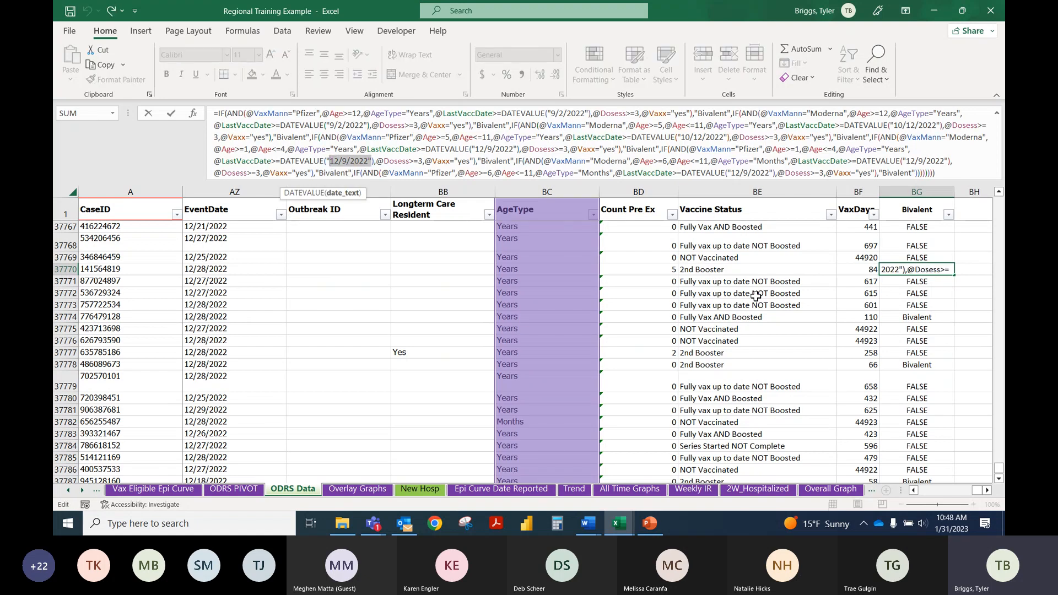
left_click(955, 316)
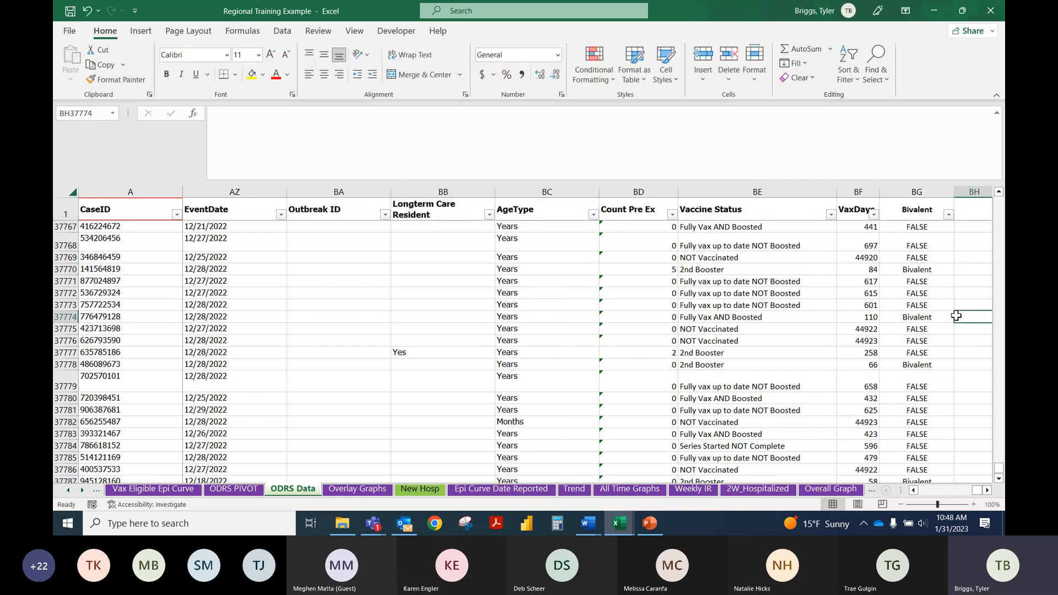
left_click(919, 268)
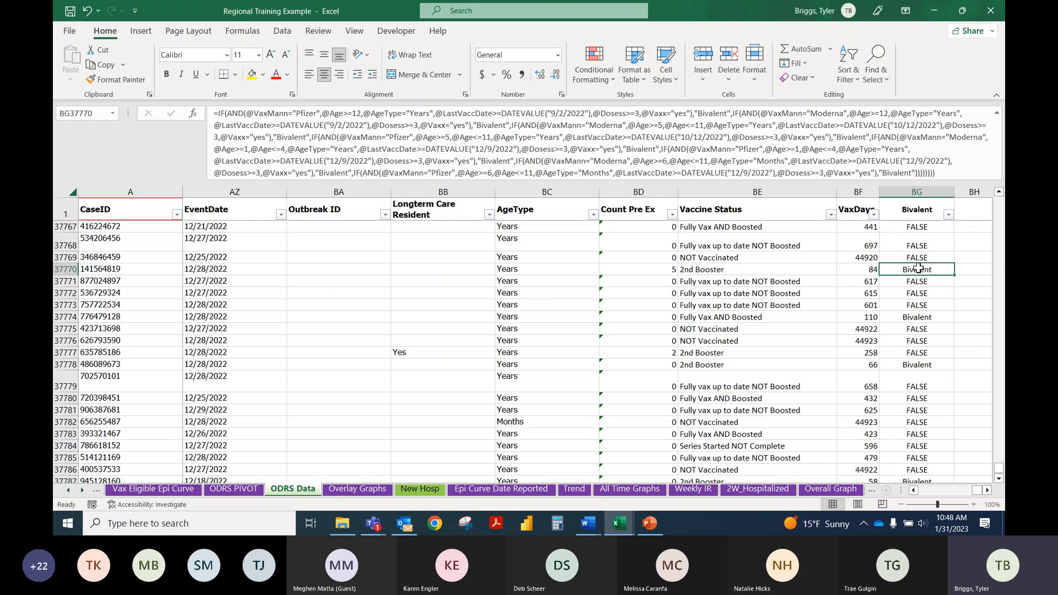
scroll(918, 269, "down", 8)
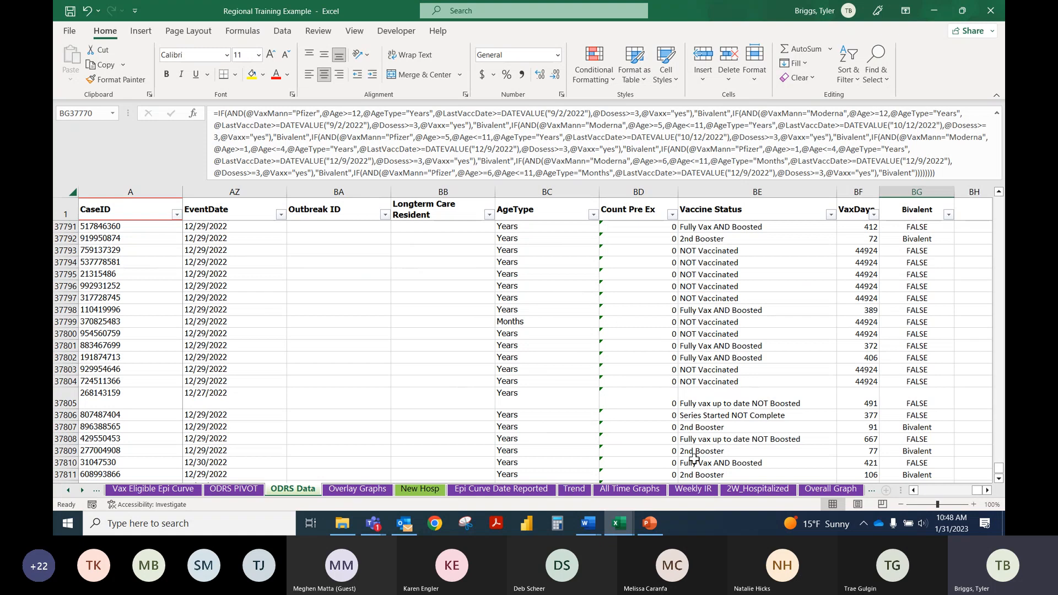
Step: Switch to the Excel Training Template Data Set Session 2 workbook and review the nested IF example in A8 with its purpose in P8
mouse_move(619, 523)
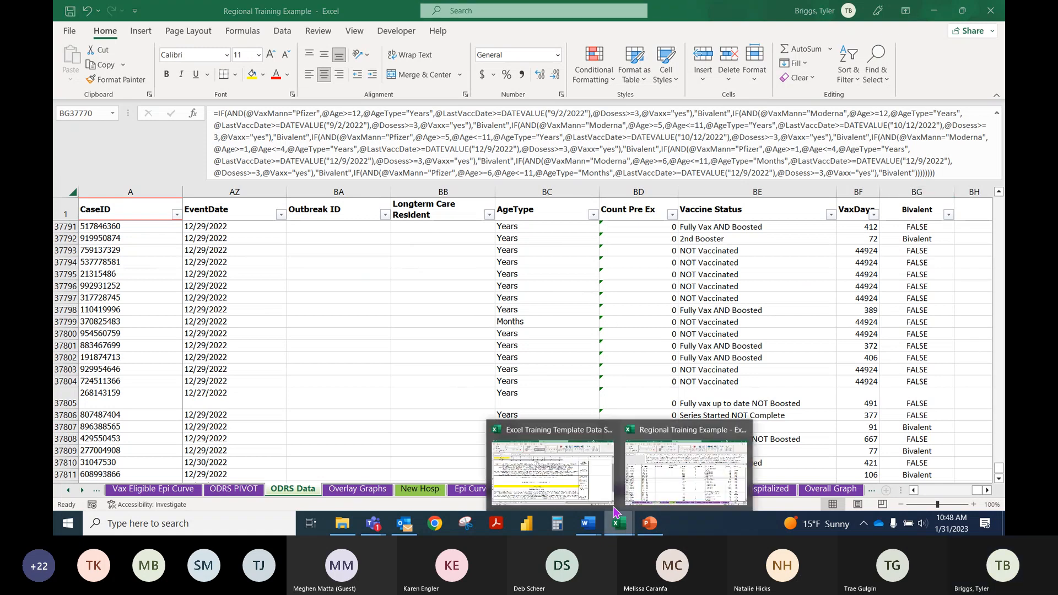
left_click(582, 483)
scroll(407, 258, "up", 1)
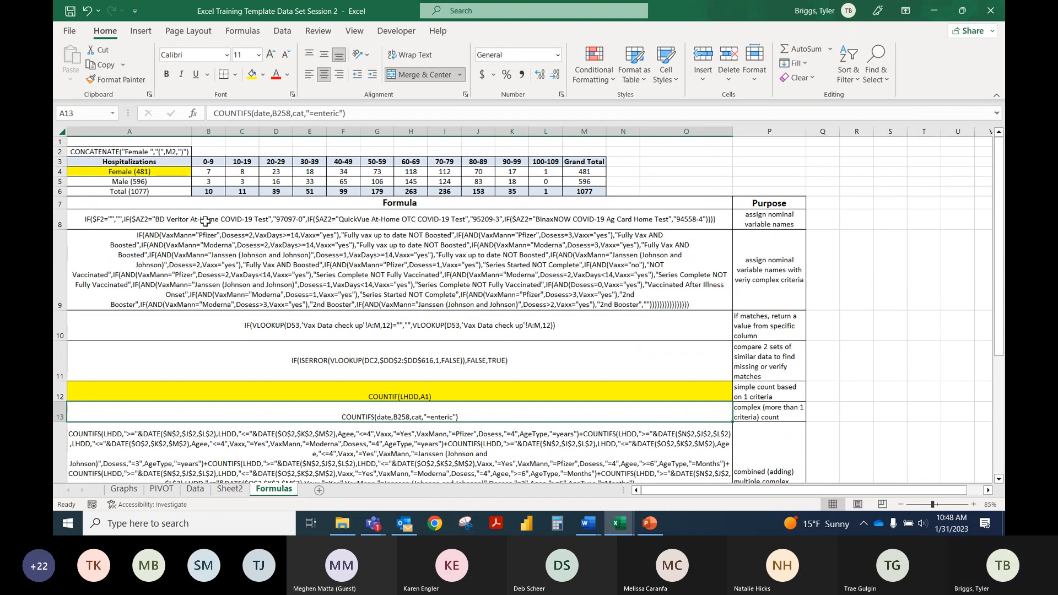
left_click(422, 218)
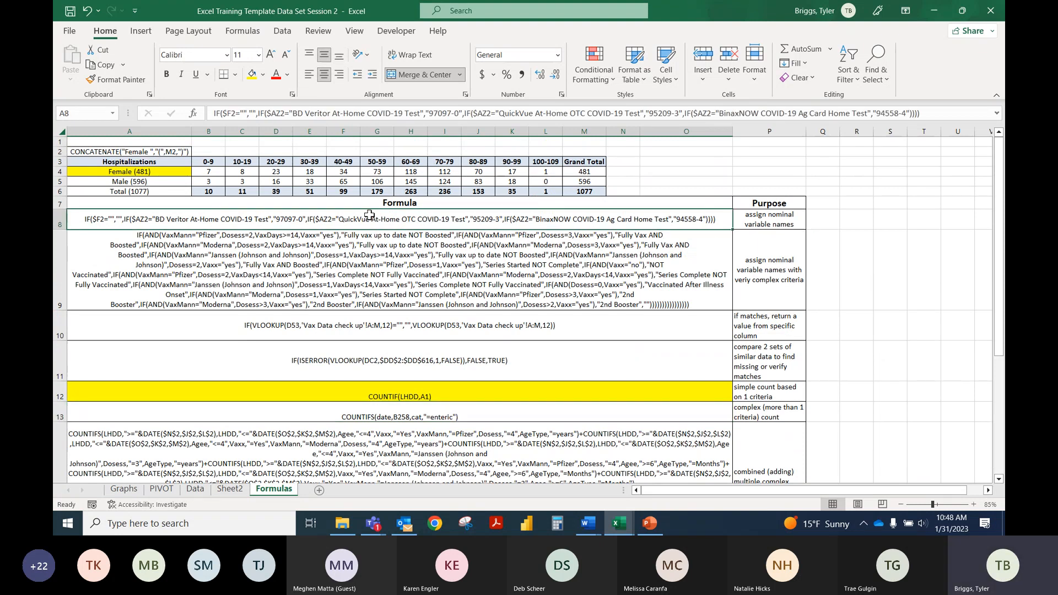
left_click(786, 220)
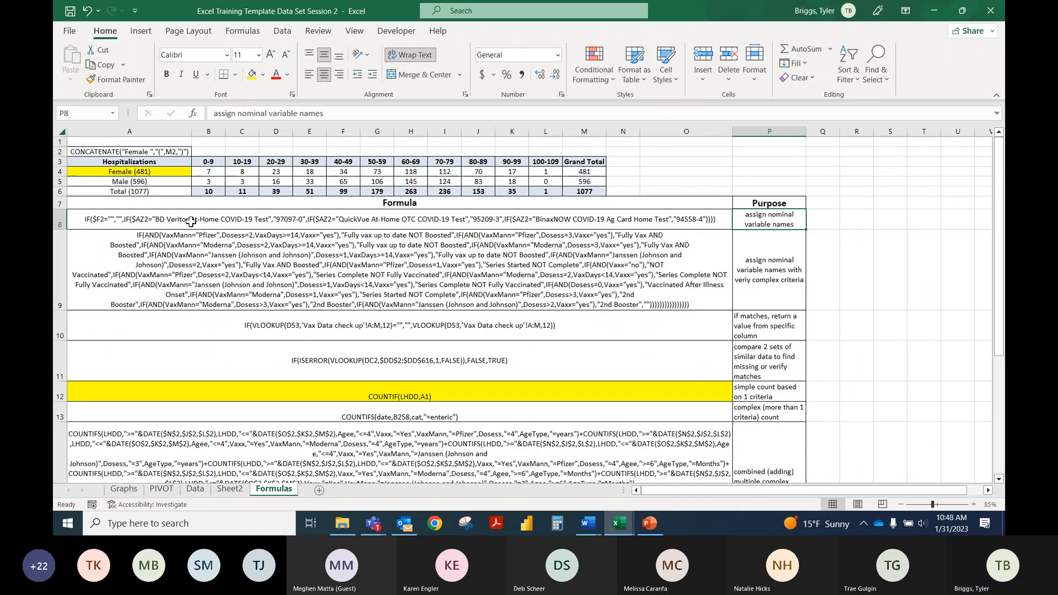
Step: Examine the "97097-0" result value inside the A8 nested IF example and review the VLOOKUP example in A10
left_click(310, 222)
double_click(312, 223)
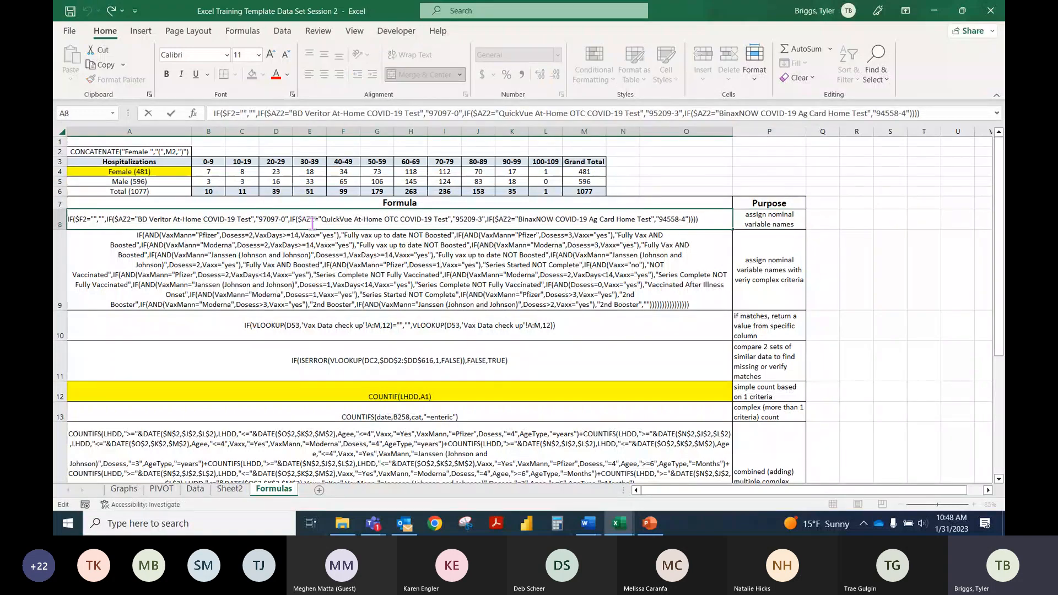
left_click_drag(286, 219, 257, 219)
left_click(393, 262)
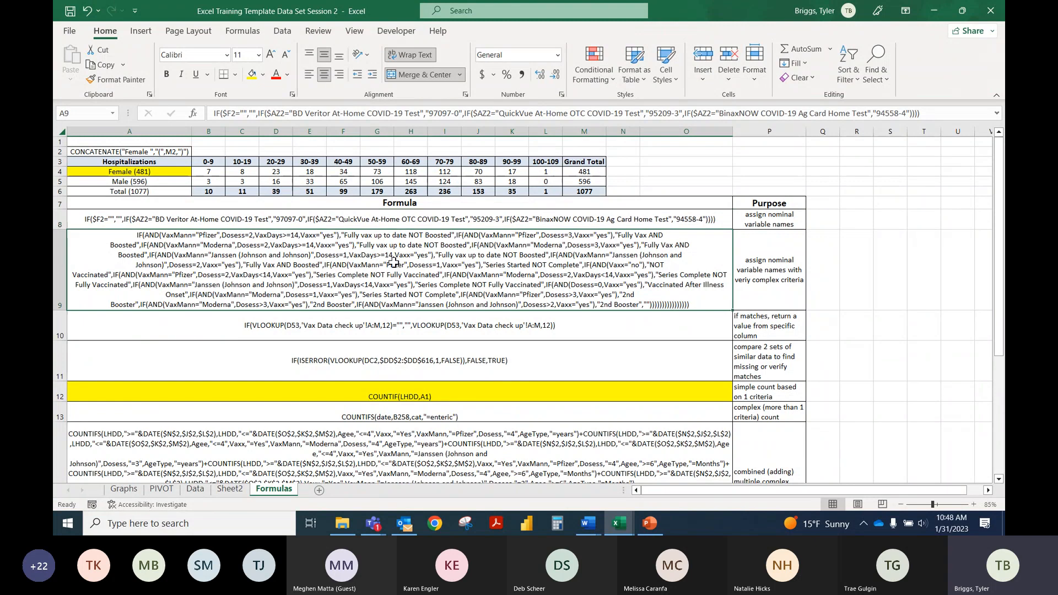
left_click(292, 216)
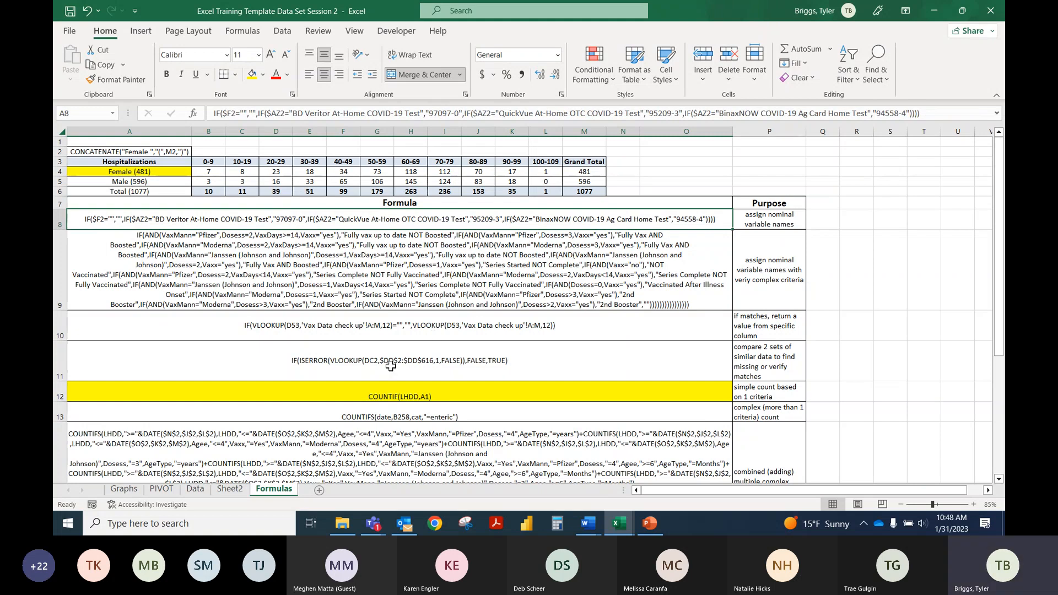
left_click(279, 331)
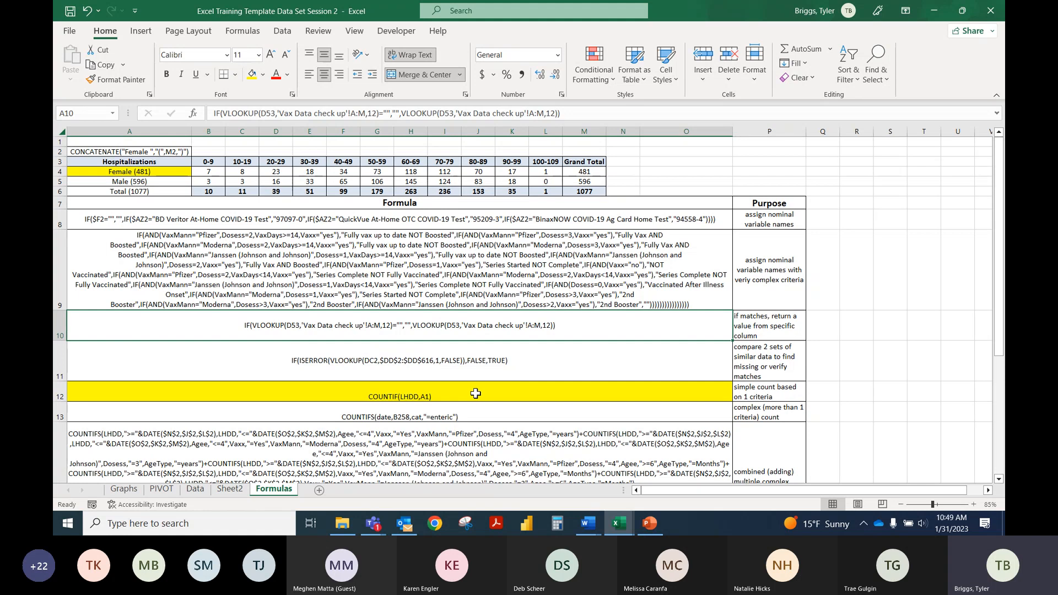
Step: Review the COUNTIF and COUNTIFS examples in A12 to A14 of the Formulas sheet along with their stated purposes
scroll(485, 386, "down", 3)
scroll(446, 354, "down", 1)
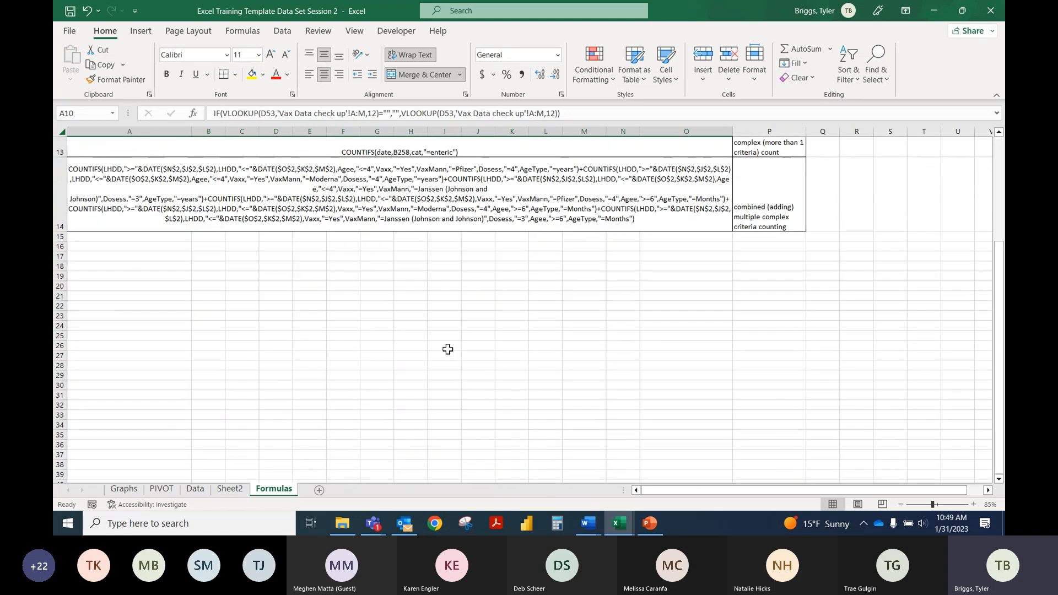
scroll(449, 347, "up", 3)
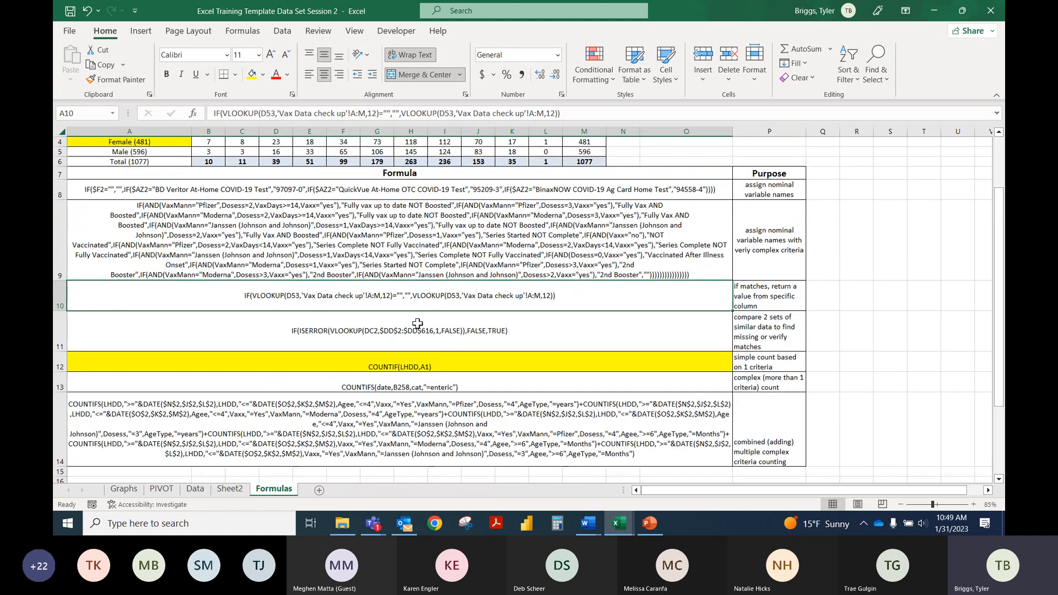
scroll(399, 308, "up", 1)
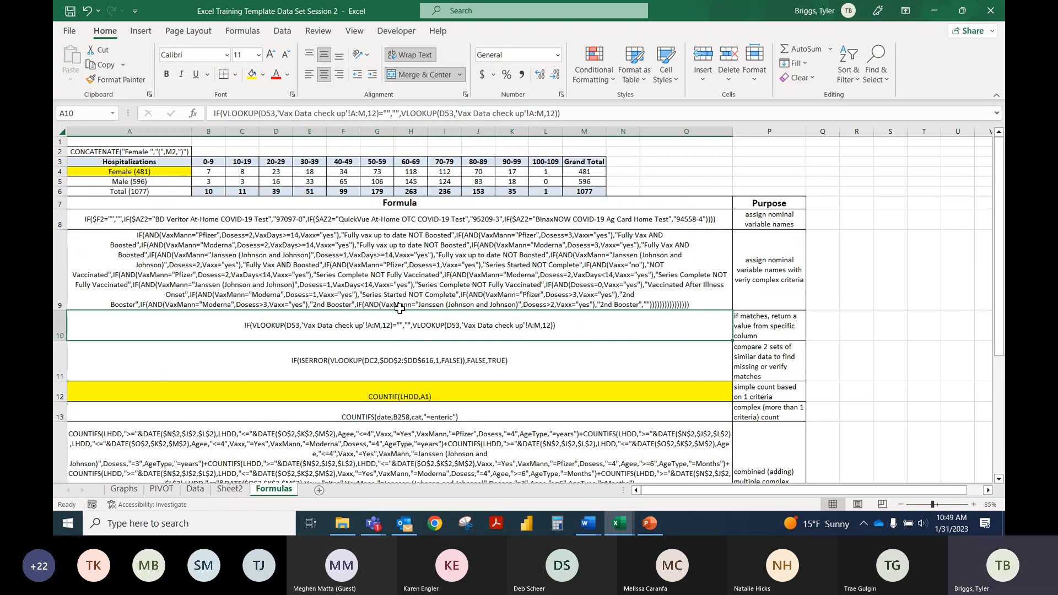
Step: Review the female and male counts on Sheet2 and in the pivot table on the PIVOT sheet
left_click(226, 490)
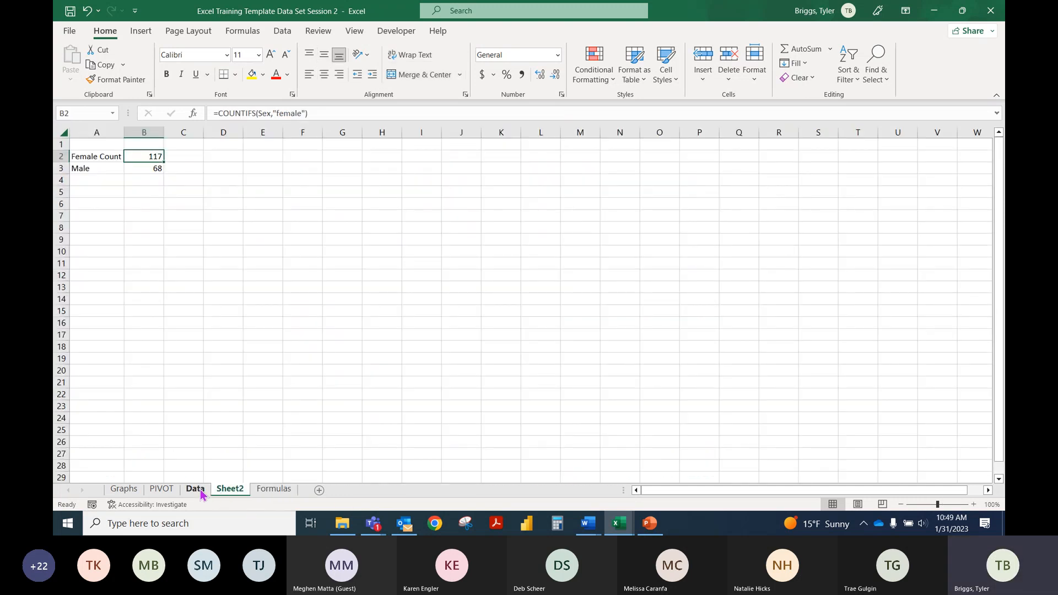
left_click(196, 489)
left_click(229, 489)
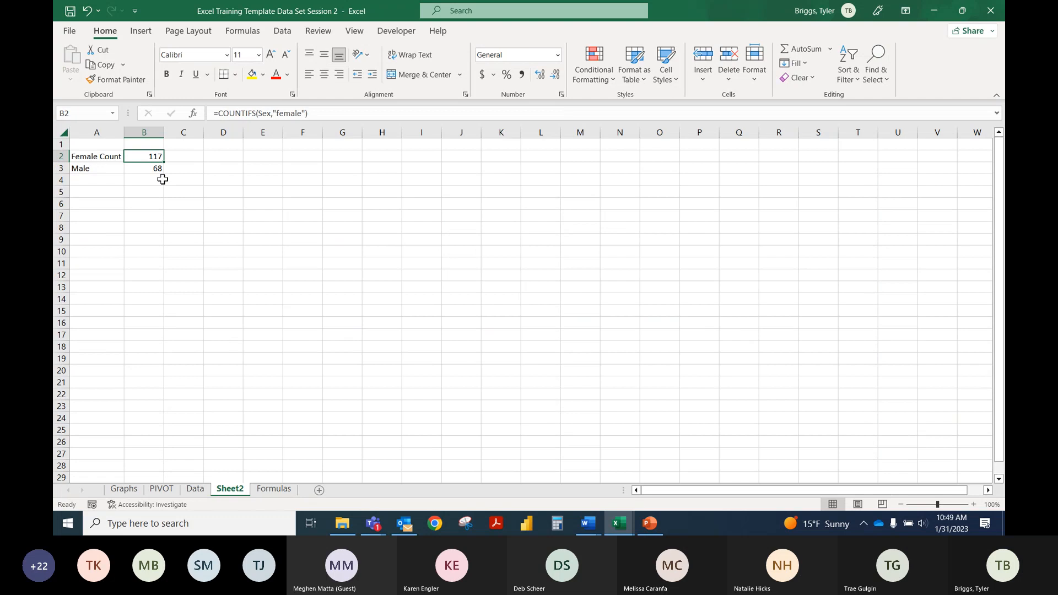
left_click(107, 182)
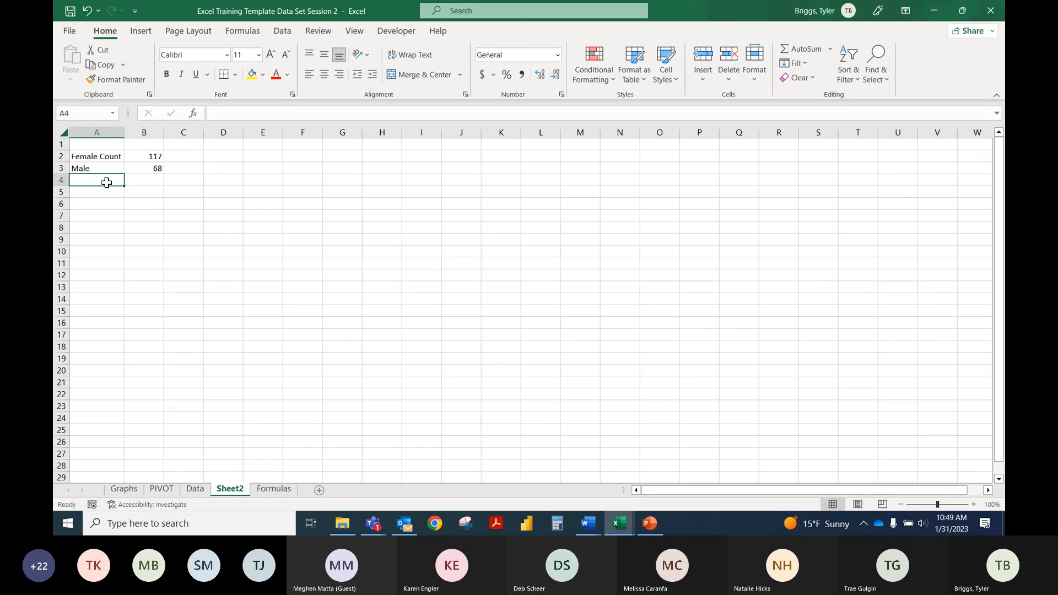
left_click(195, 489)
left_click(170, 490)
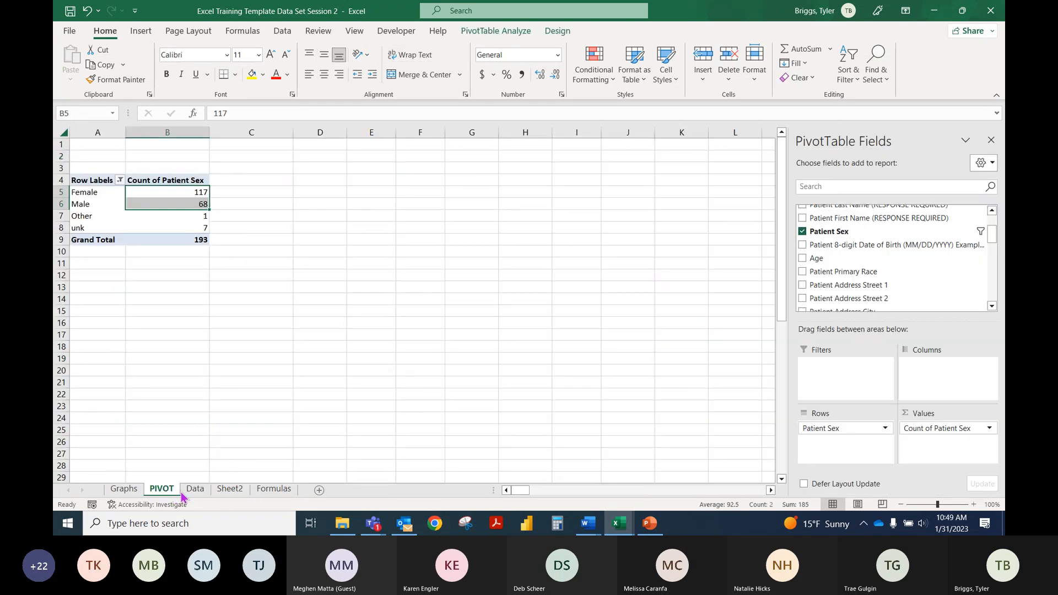
Step: Open the Data sheet and examine the AgeType and Illness Onset Date columns around row 173
left_click(195, 489)
left_click(858, 217)
left_click(892, 227)
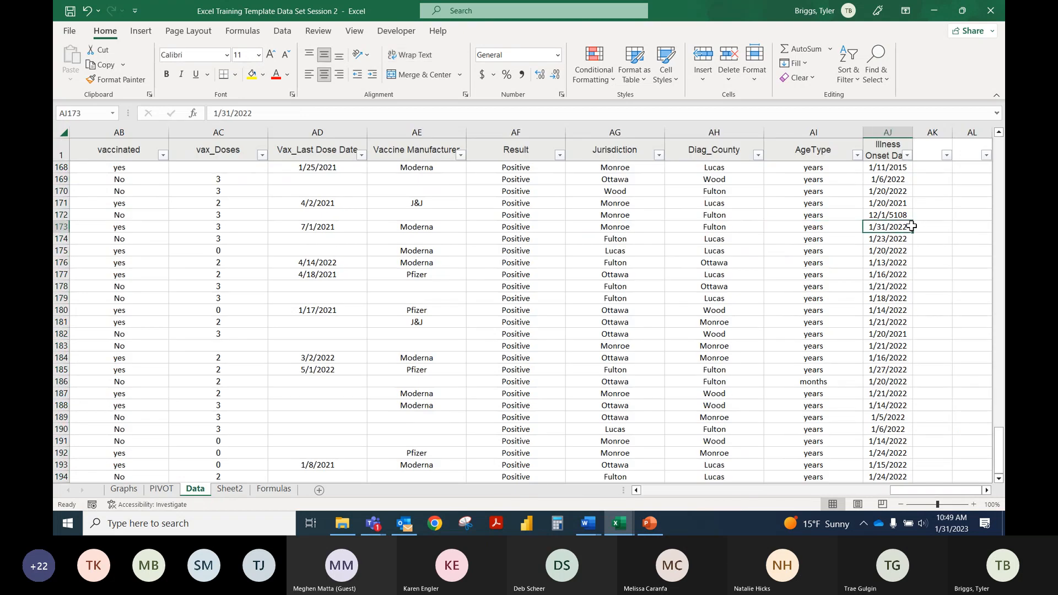
Step: Switch to the Regional Training Example workbook and examine the AgeType column entries on the ODRS Data sheet
left_click(620, 532)
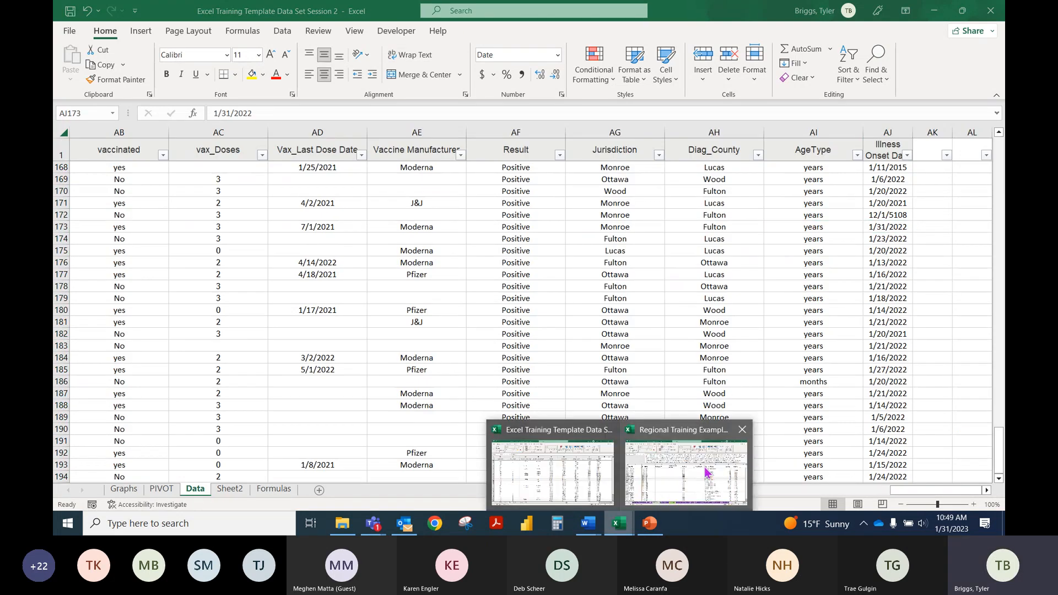
left_click(707, 472)
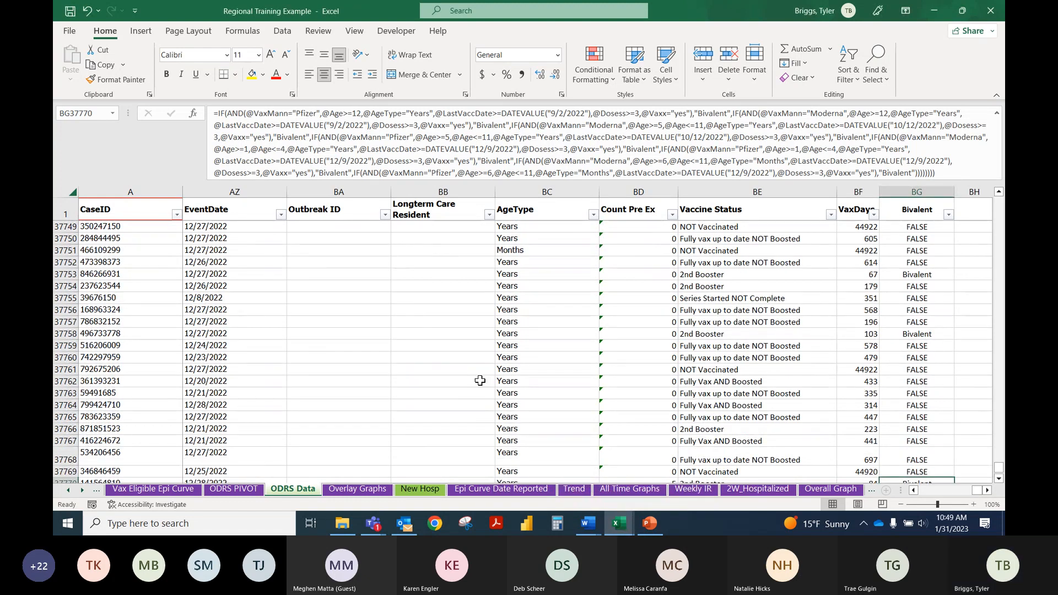
left_click(523, 287)
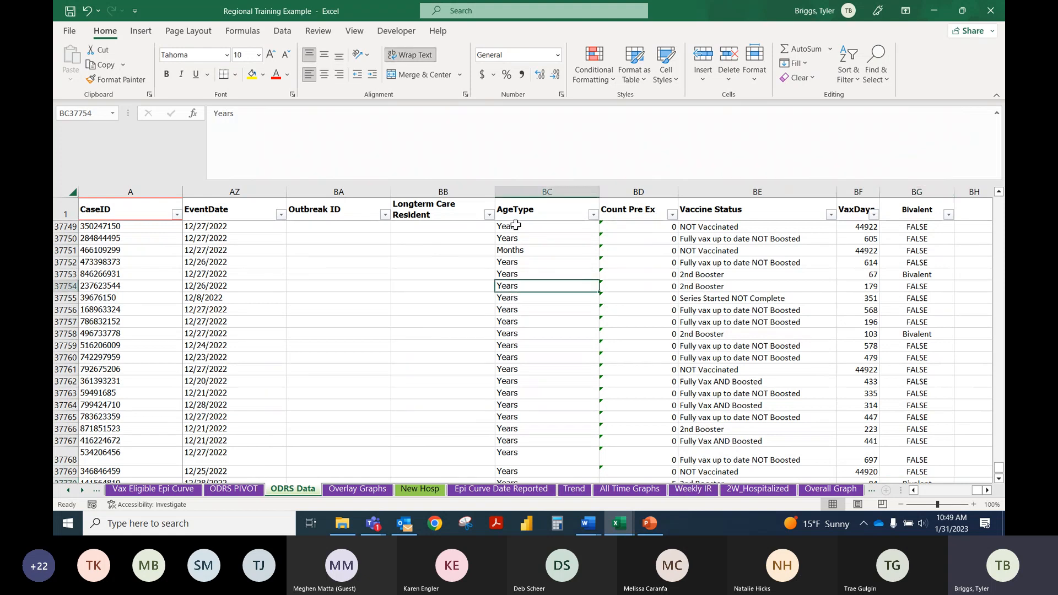
left_click(554, 228)
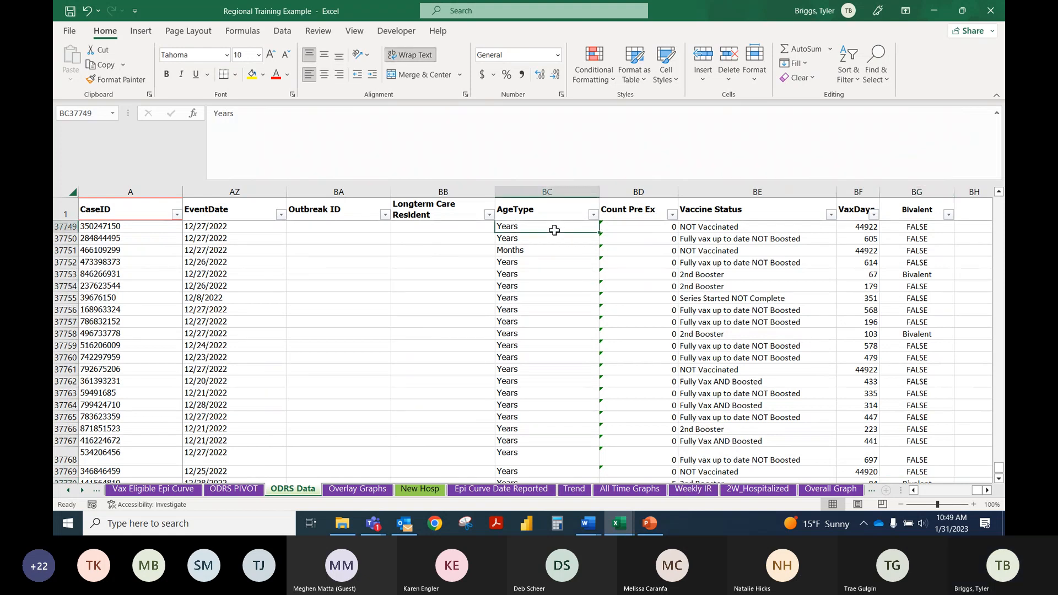
left_click(534, 209)
left_click(533, 227)
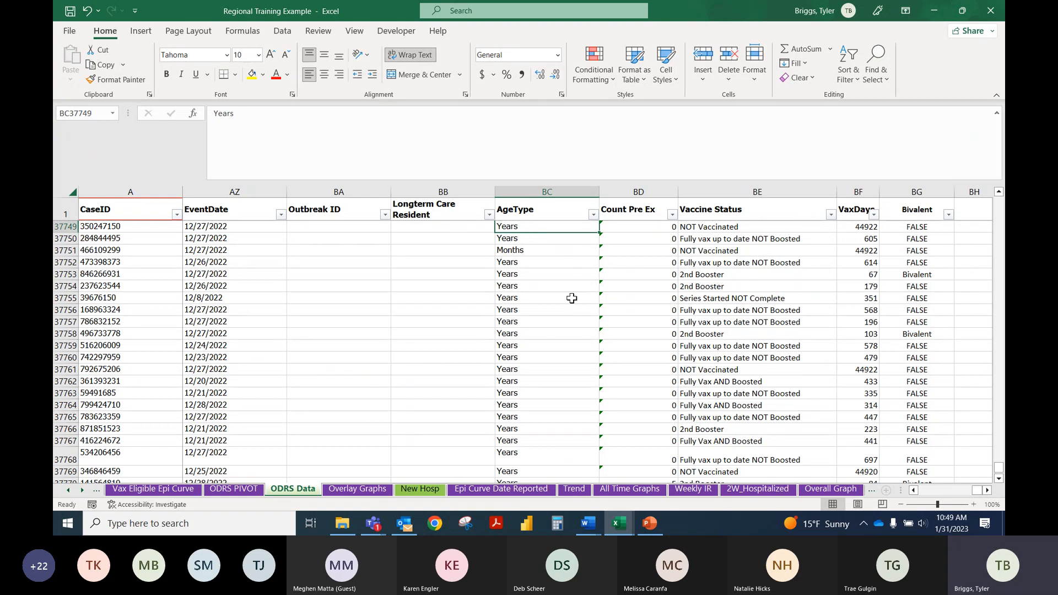
left_click(540, 238)
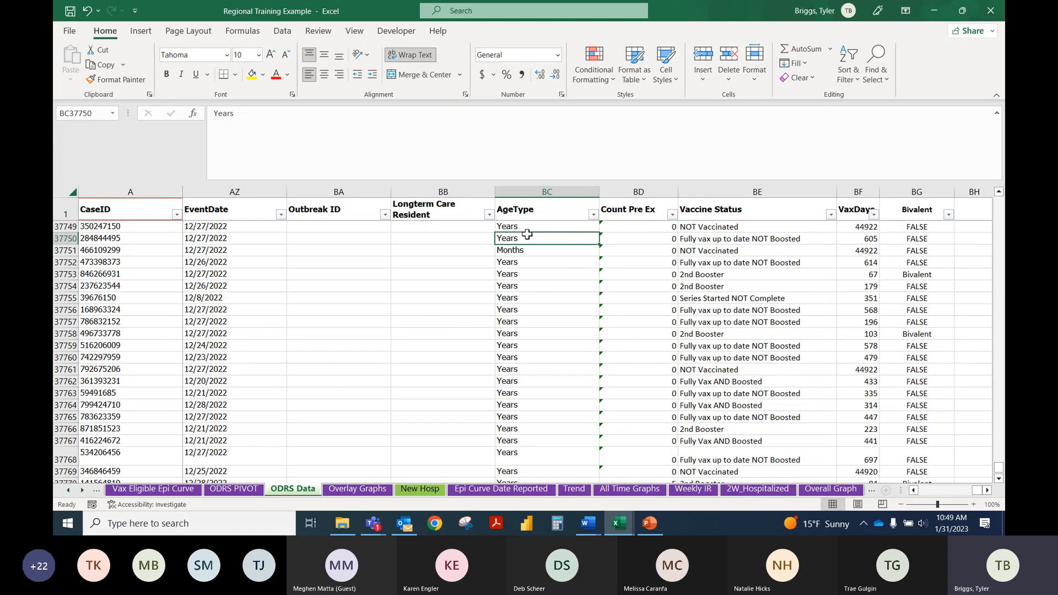
Step: Compare the Months age type in BC37751 with the same record's Age value in D37751
left_click(533, 216)
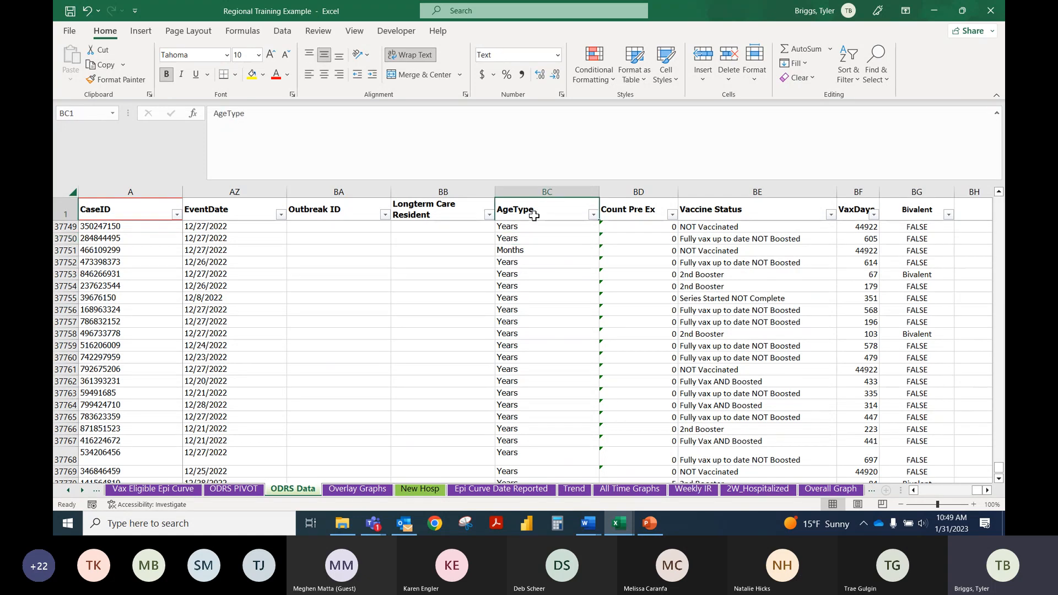
left_click(536, 251)
left_click_drag(976, 489, 912, 495)
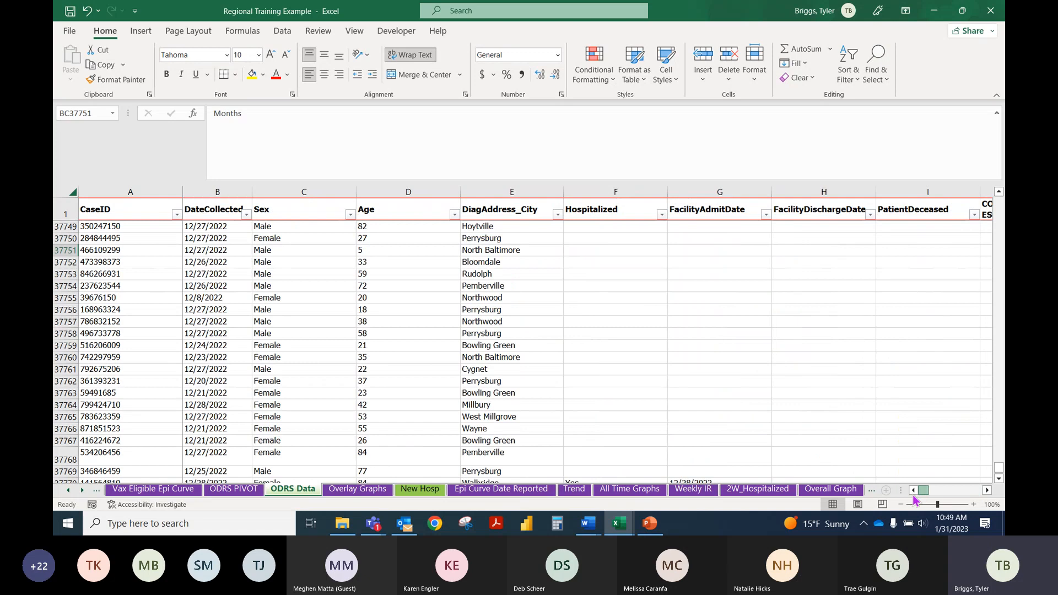
left_click(377, 252)
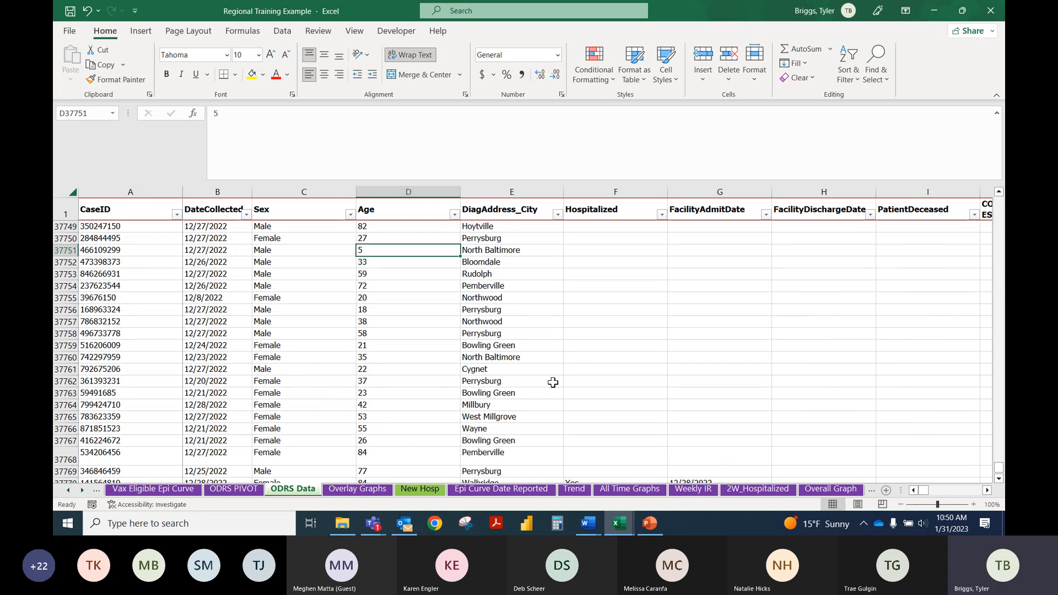
Step: Open the Vax Eligible Epi Curve sheet and examine row 654 across columns B to E, including the COUNTIFS formula in E654
left_click(161, 489)
left_click(202, 263)
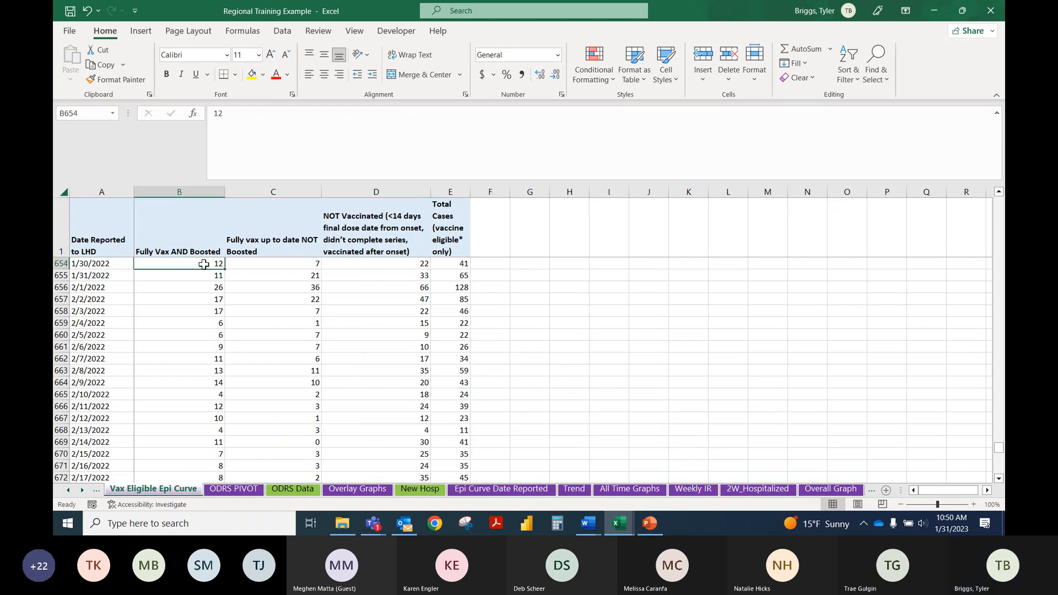
left_click(280, 264)
left_click(378, 264)
left_click(449, 261)
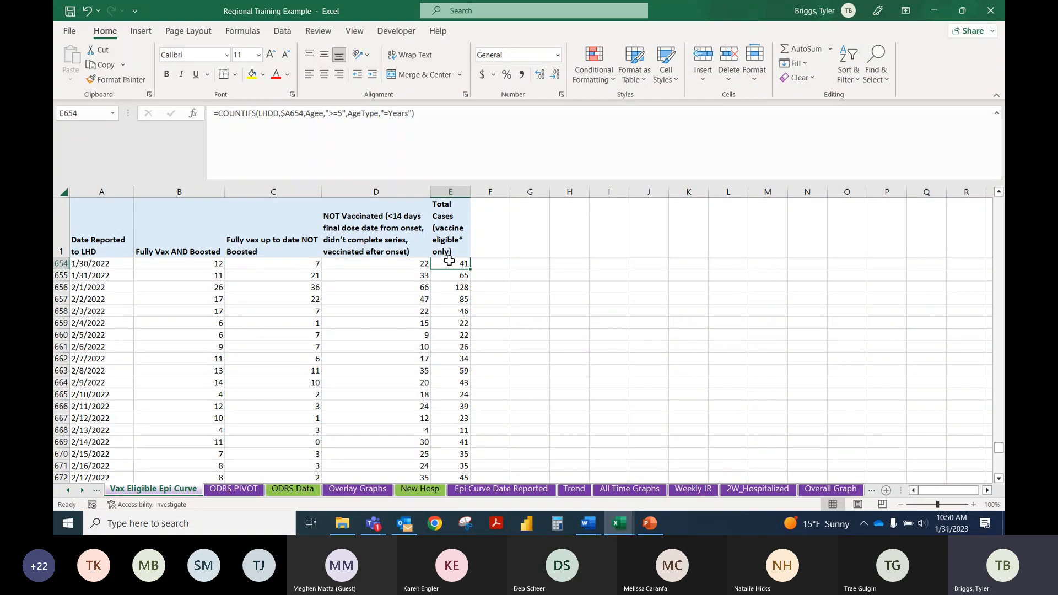
left_click(445, 138)
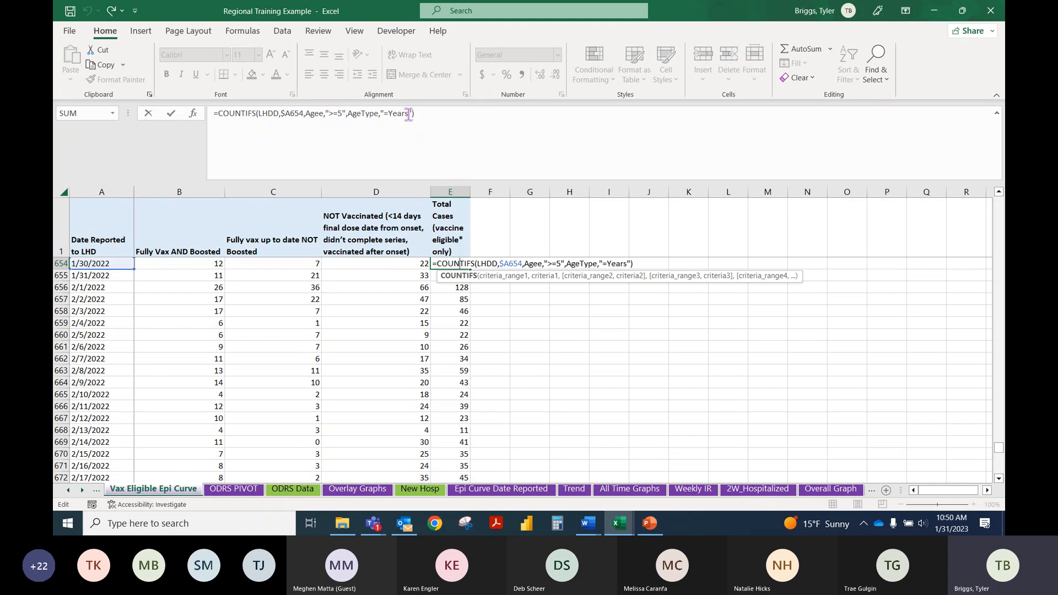
key("Return")
left_click(450, 264)
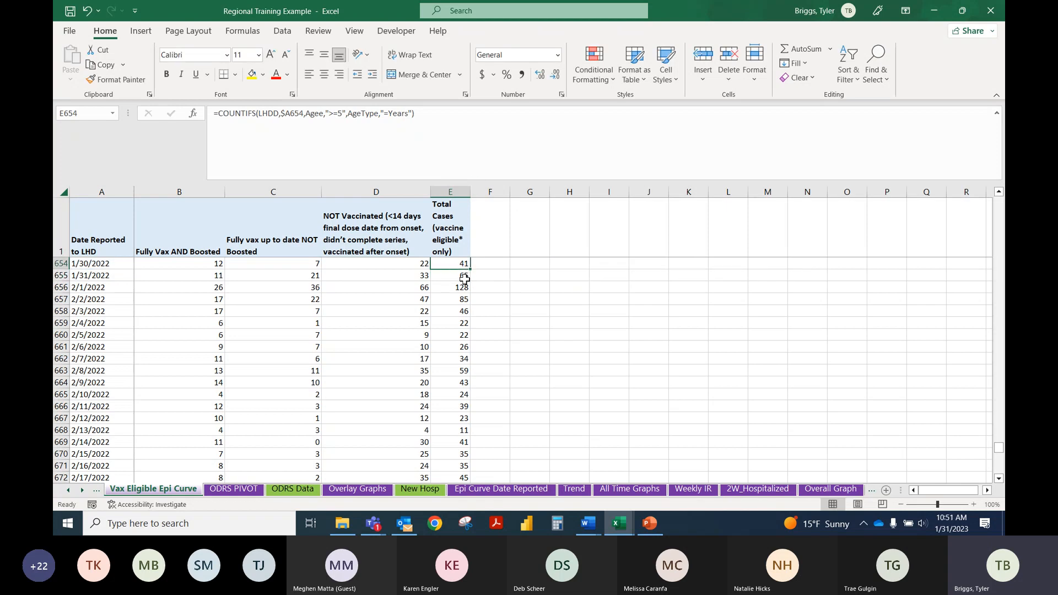
Step: Review the Total Cases (vaccine eligible* only) header in E1 and the column's counts and formulas around row 655
scroll(461, 288, "down", 3)
scroll(461, 288, "up", 12)
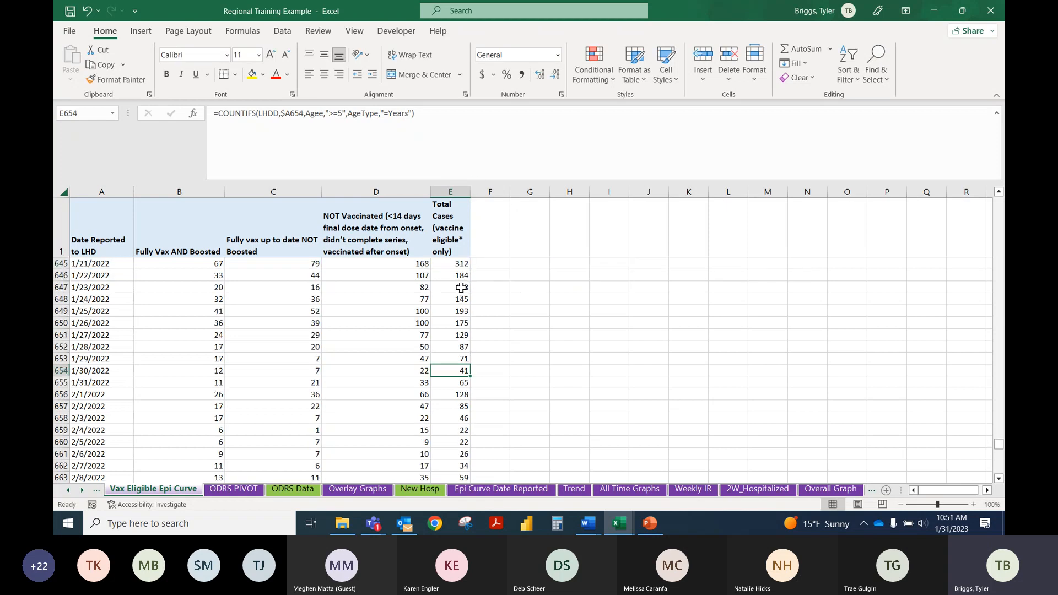
scroll(461, 288, "down", 2)
scroll(461, 287, "down", 5)
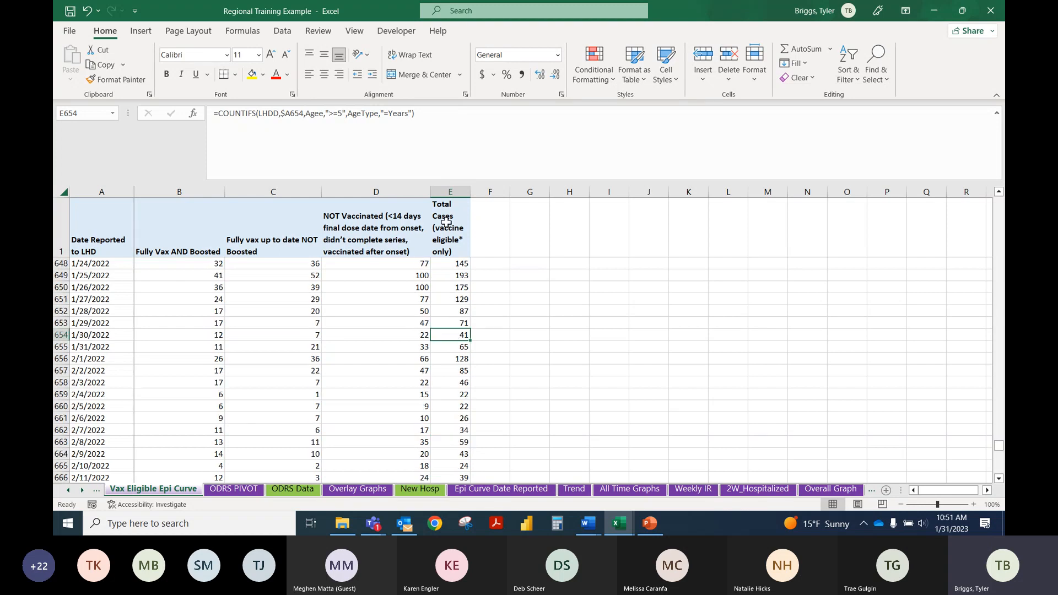
left_click(451, 228)
scroll(465, 319, "up", 1)
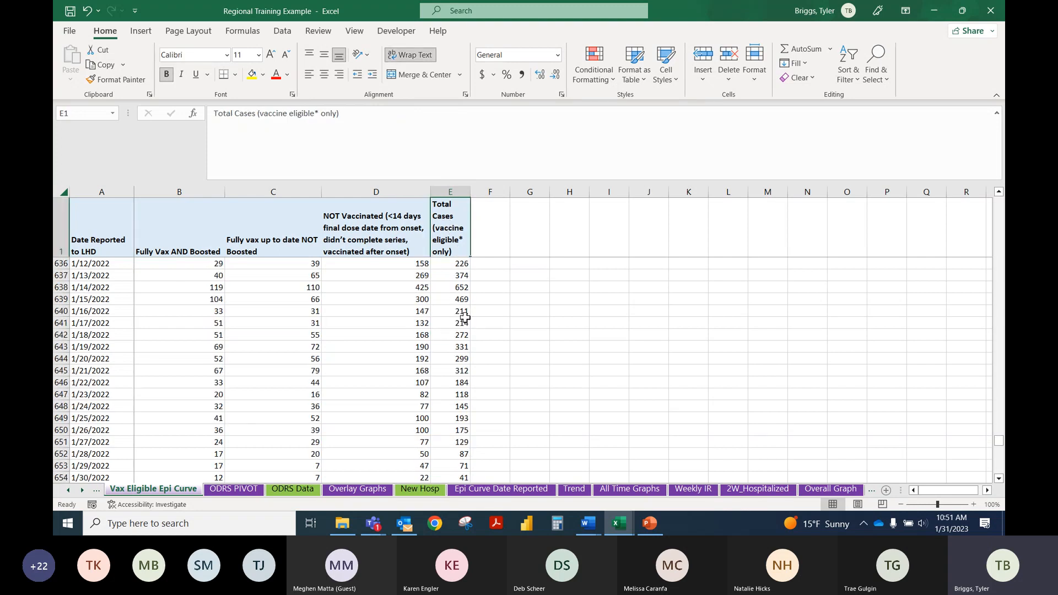
left_click(458, 382)
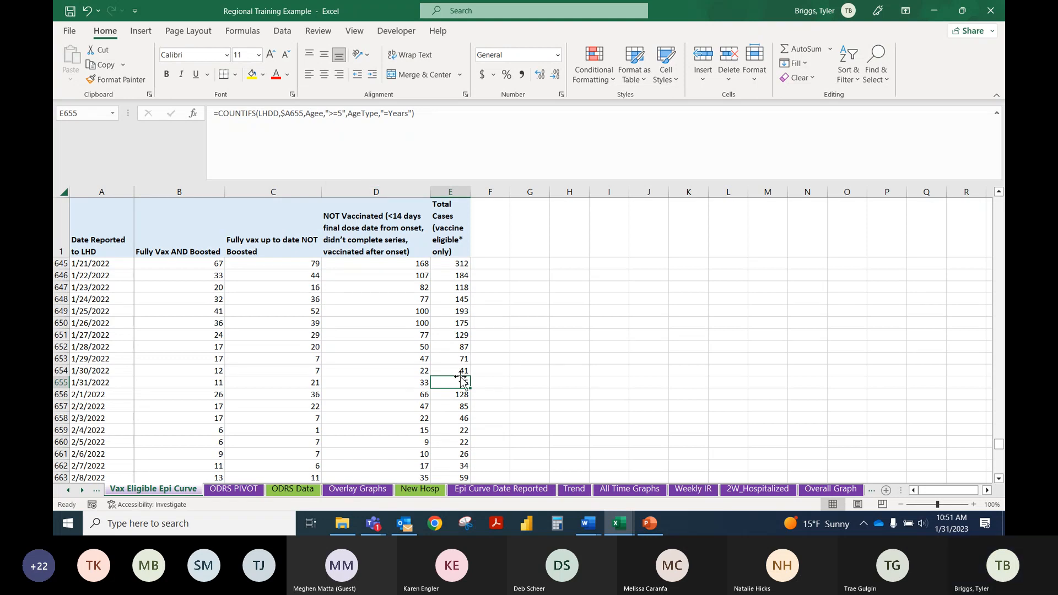
Step: Compare the age criteria in the Total Cases COUNTIFS formulas for earlier dates, checking E571 and E412
scroll(476, 329, "up", 5)
scroll(475, 328, "up", 20)
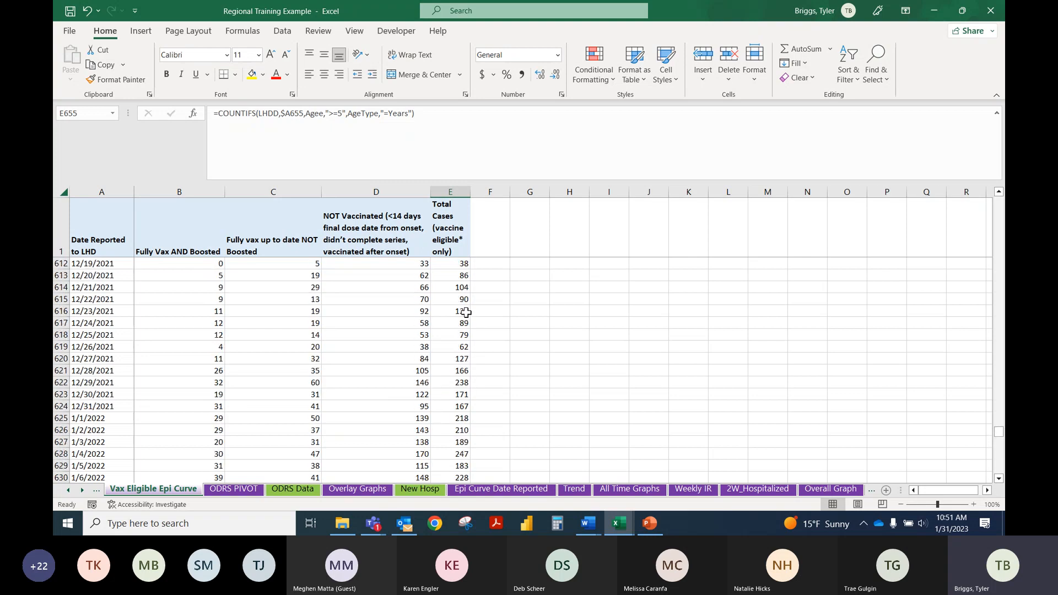
left_click(465, 276)
scroll(465, 276, "up", 20)
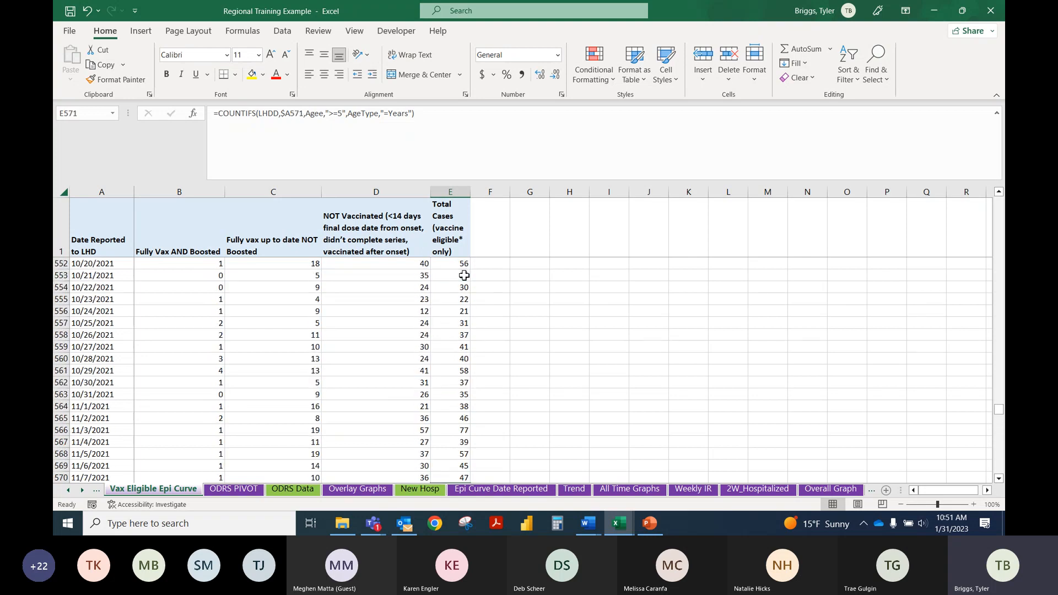
scroll(464, 276, "up", 16)
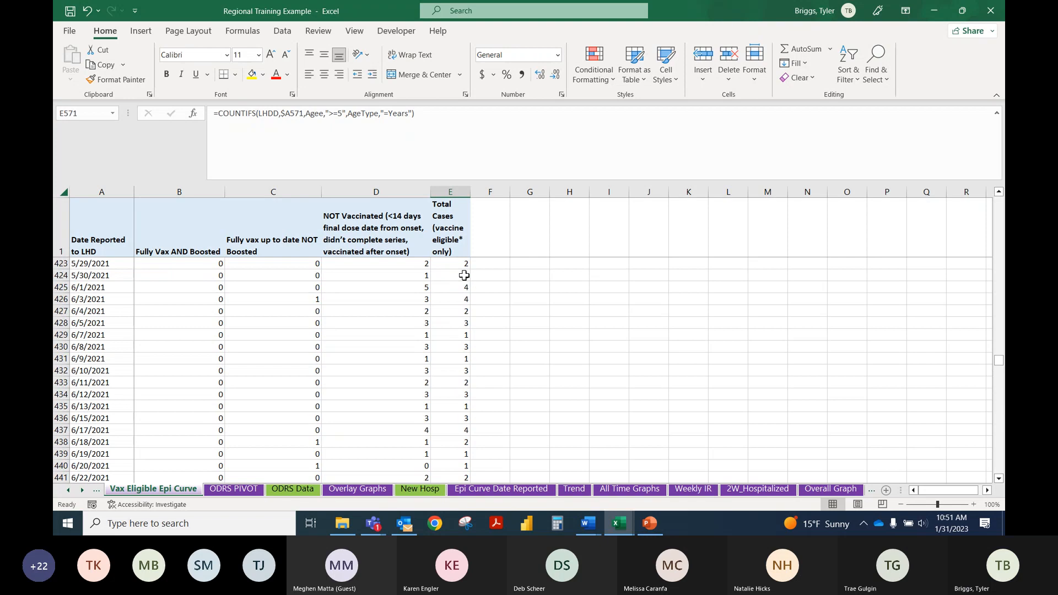
left_click(464, 275)
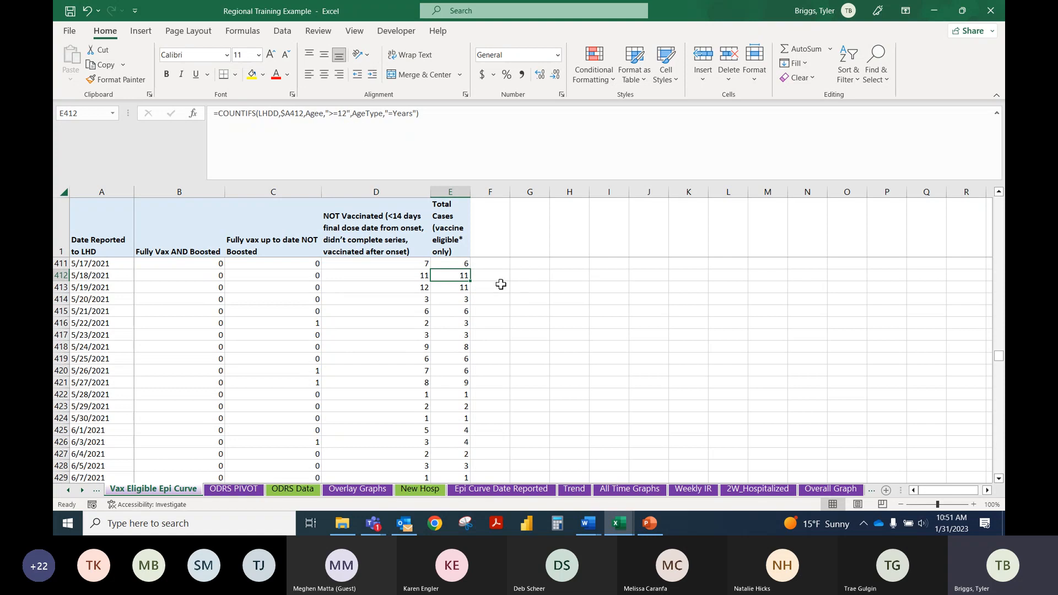
left_click(423, 275)
left_click(467, 274)
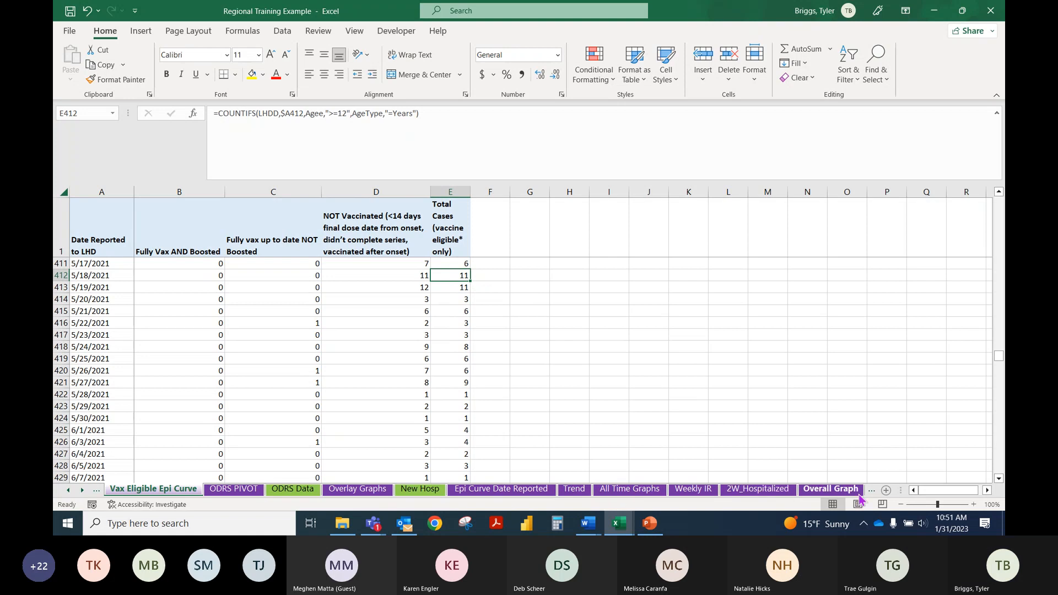
Step: Look through the Overall Graph, Trend and All Time Graphs sheets and open the Weekly IR sheet
left_click(838, 492)
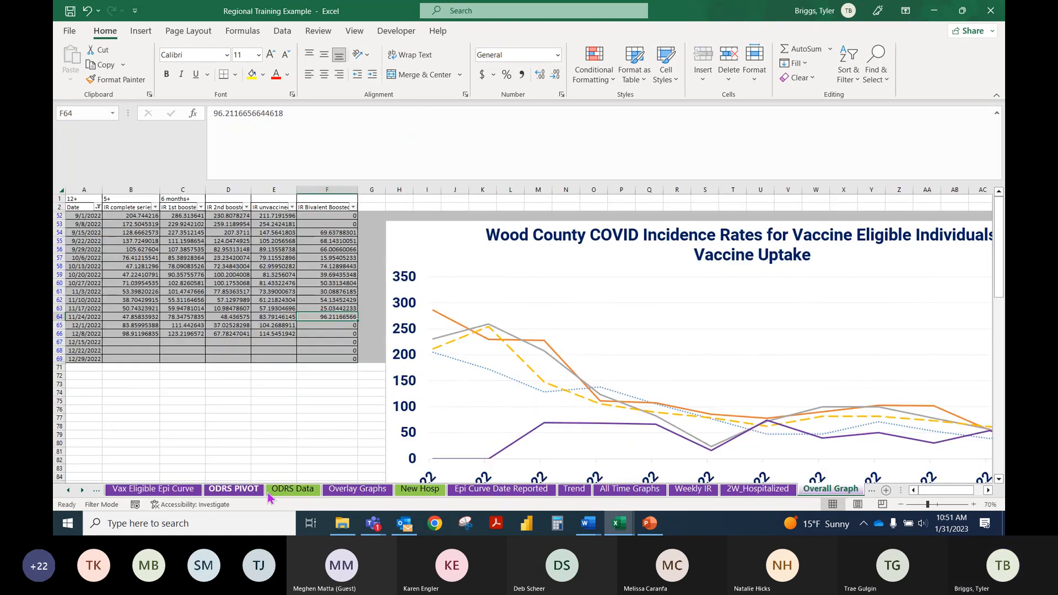
left_click(581, 495)
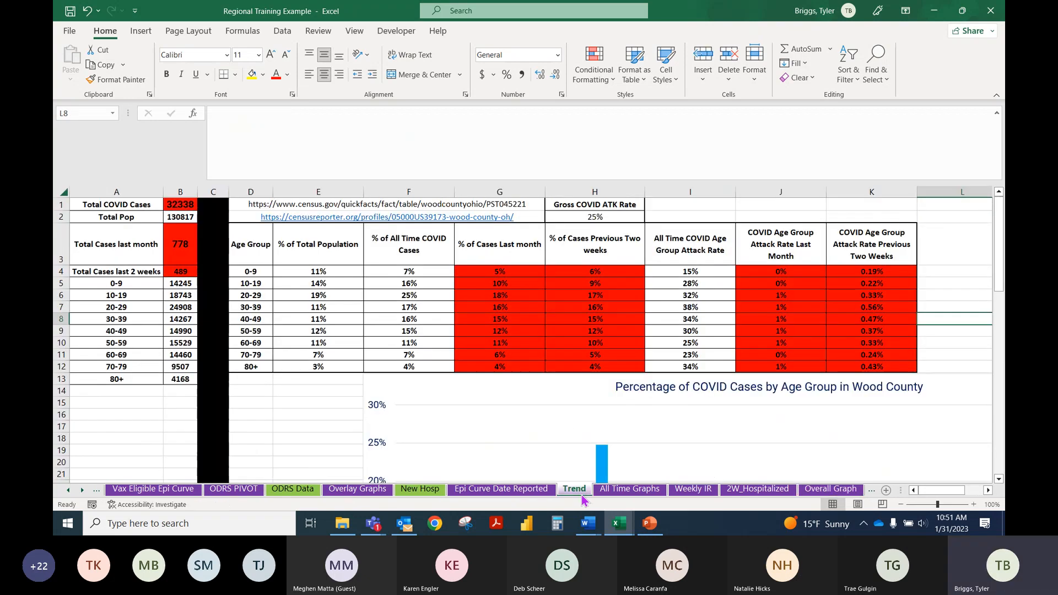
left_click(630, 490)
left_click(693, 490)
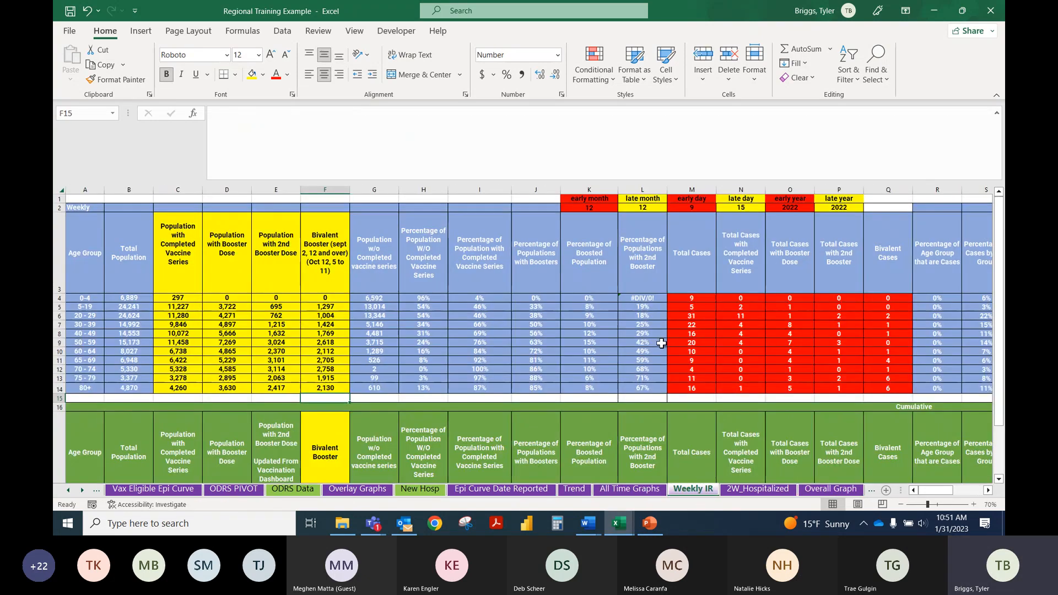
Step: Examine the combined years and months COUNTIFS formula for ages 0-4 Total Cases in M4 and its referenced date cells
left_click(696, 298)
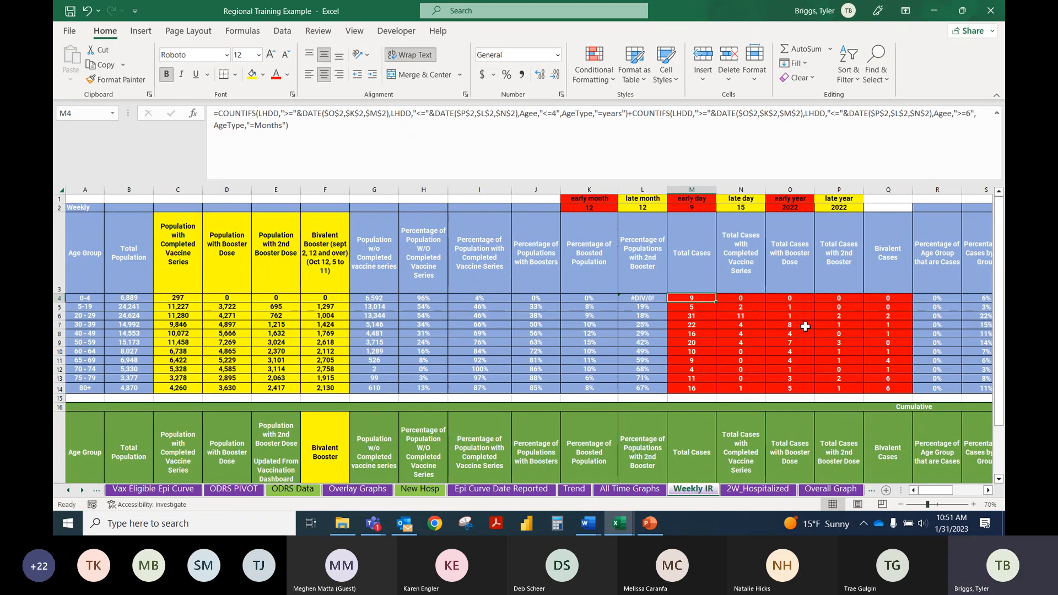
scroll(803, 331, "up", 2, "ctrl")
scroll(837, 424, "up", 1)
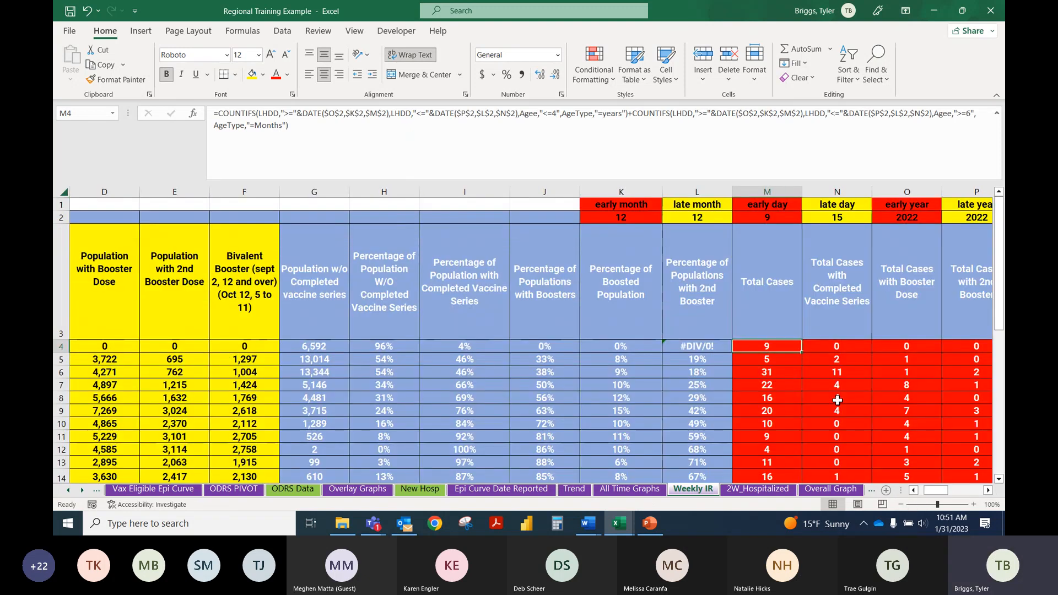
left_click_drag(943, 491, 956, 497)
scroll(733, 410, "down", 1)
scroll(717, 406, "up", 1)
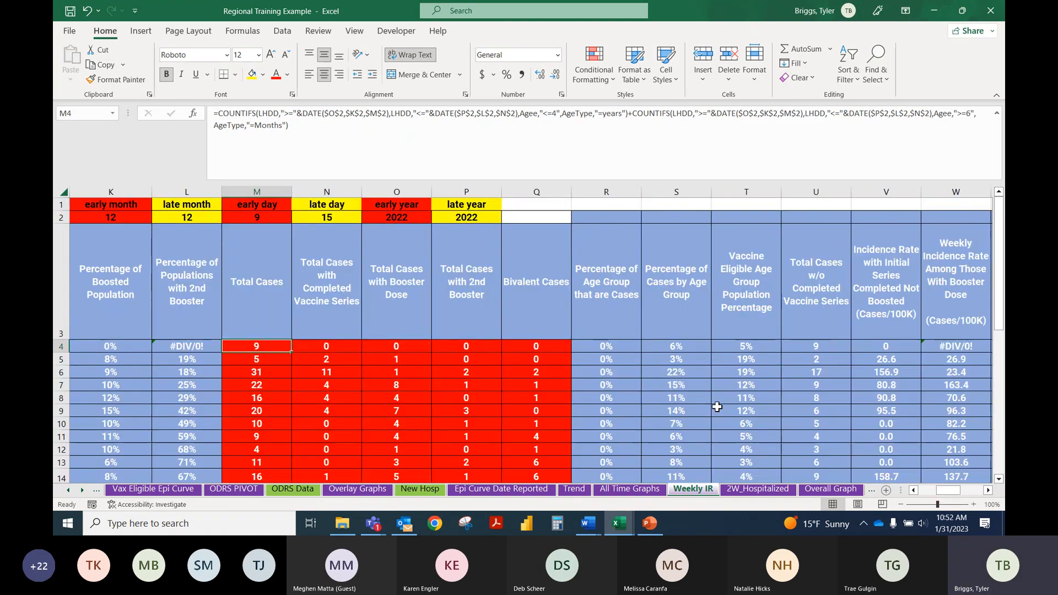
double_click(263, 345)
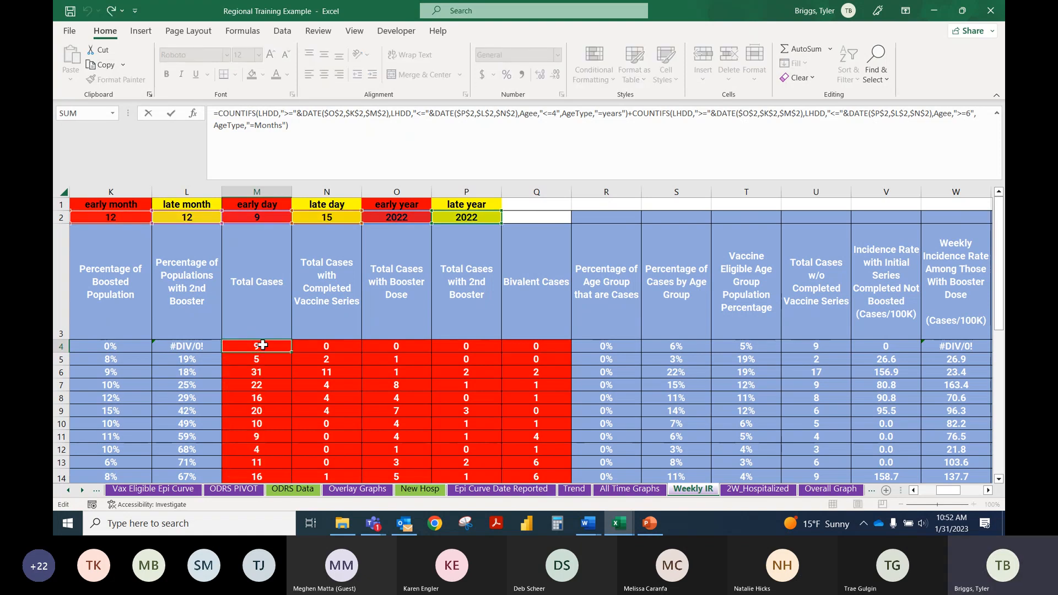
key("Escape")
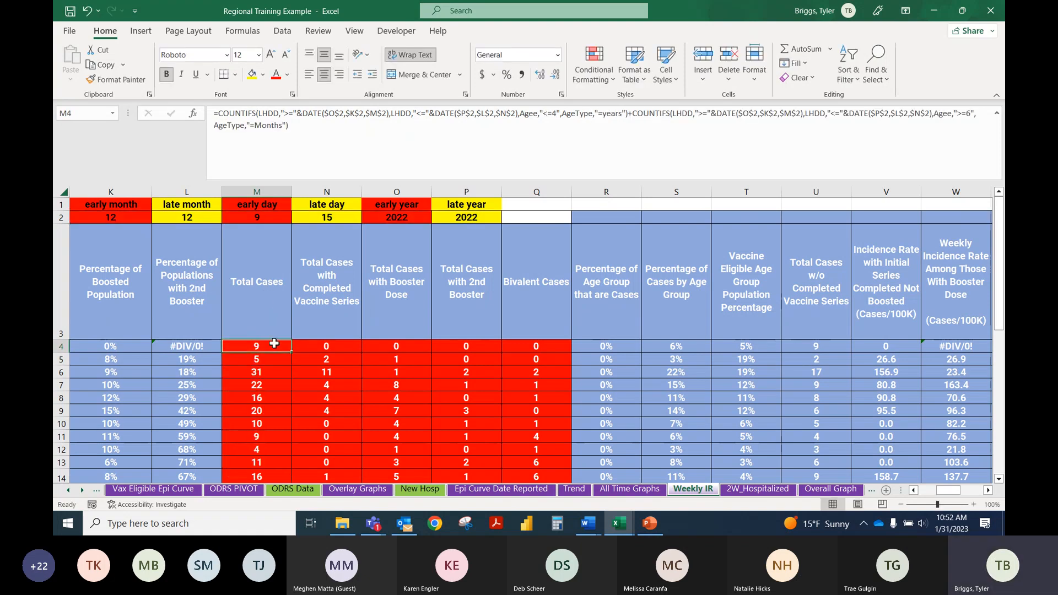
Step: Compare the 0-4 age group's COUNTIFS formulas for completed series, booster, second booster and bivalent cases with the Total Cases formula
left_click(324, 291)
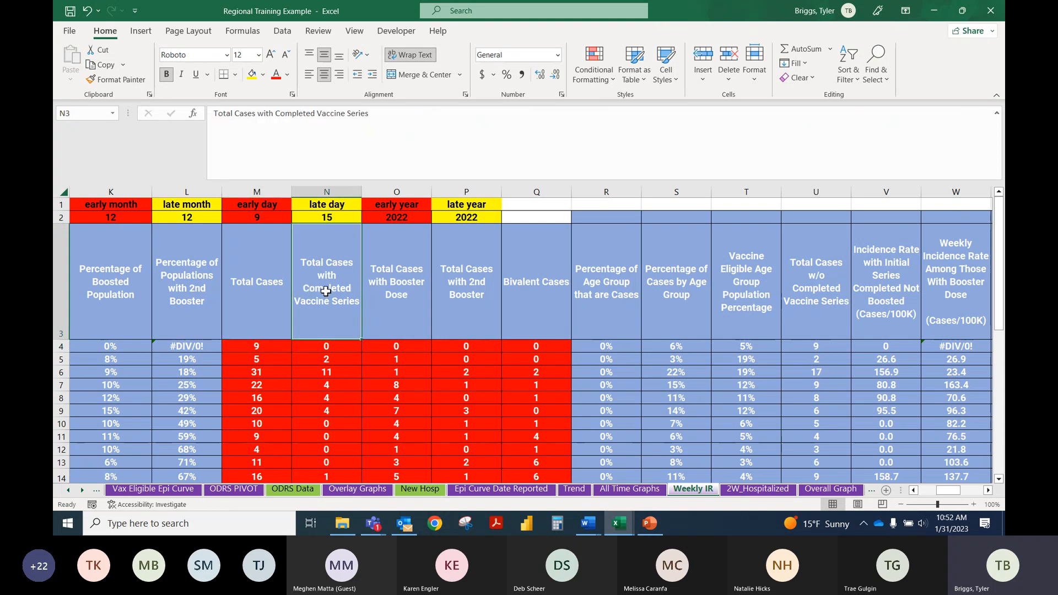
left_click(333, 346)
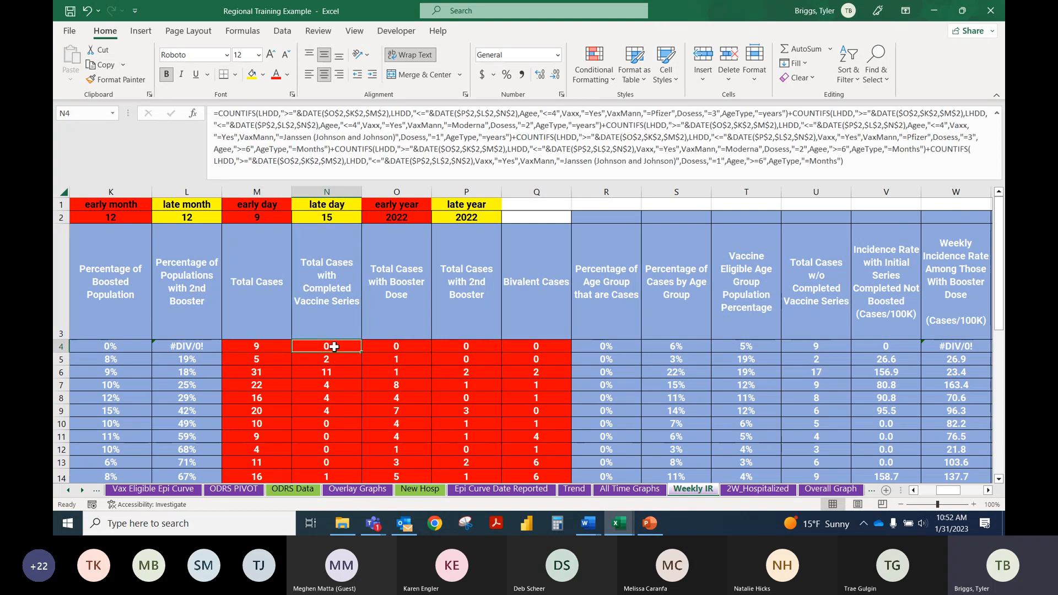
left_click(408, 346)
left_click(477, 345)
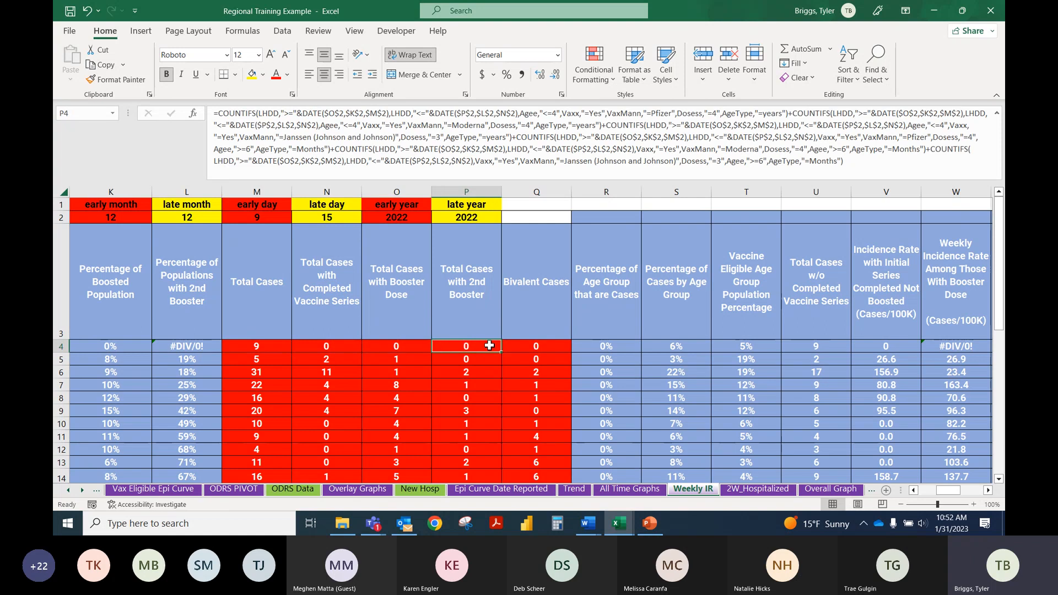
left_click(532, 346)
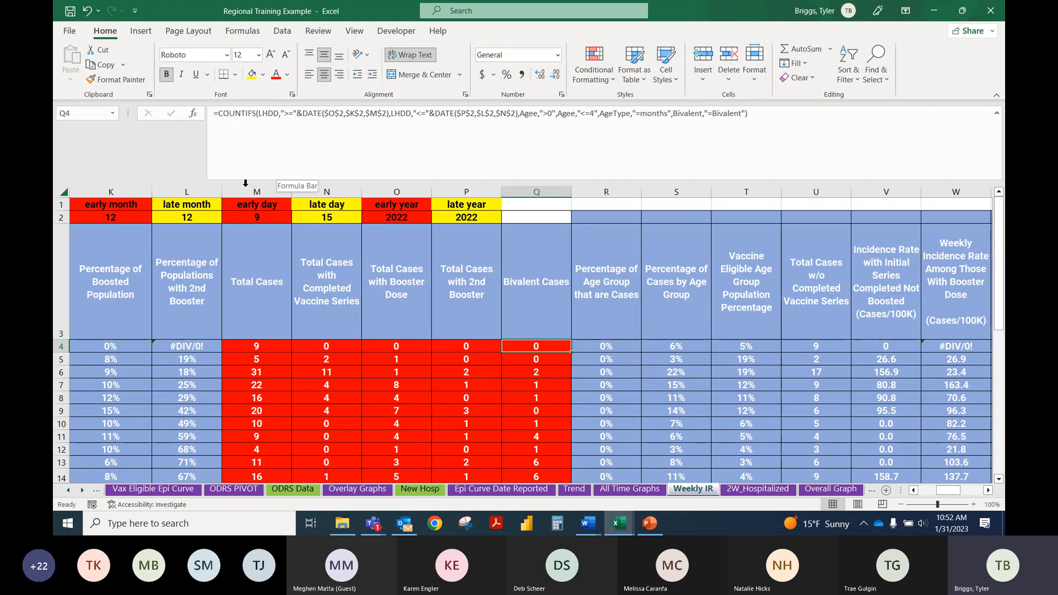
left_click(279, 348)
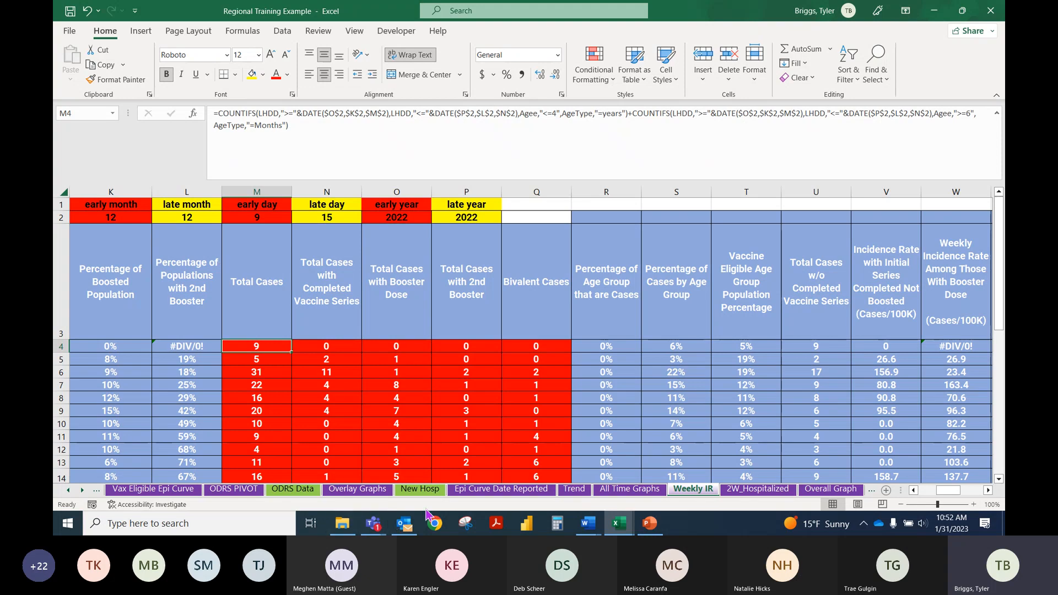
Step: Switch to the Excel Training Template Data Set Session 2 workbook and change Sheet2's B2 formula to =COUNTIFS(Sex,"female",vax,"yes")
mouse_move(618, 529)
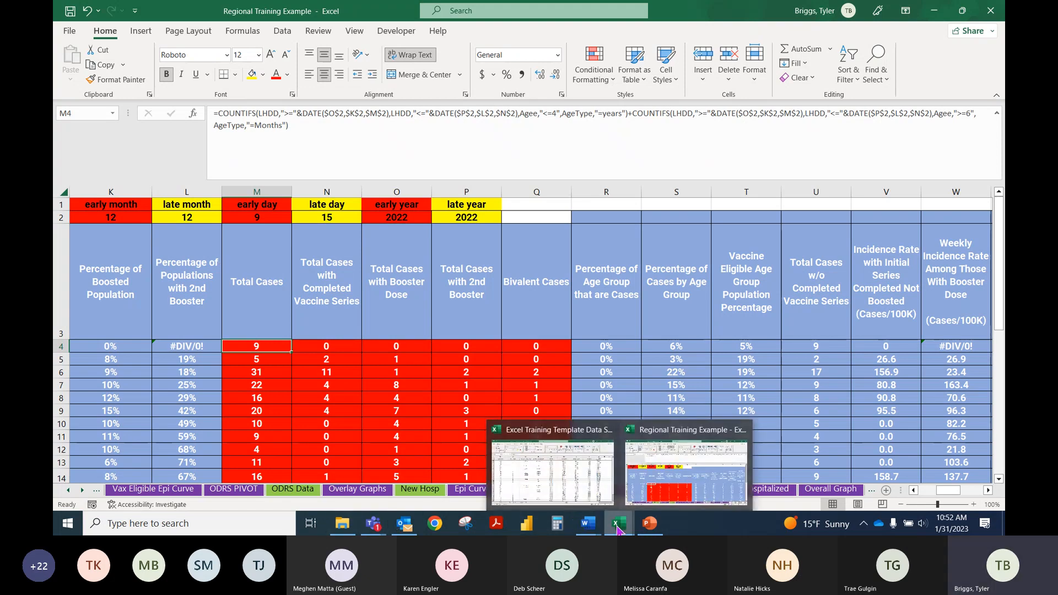
left_click(553, 492)
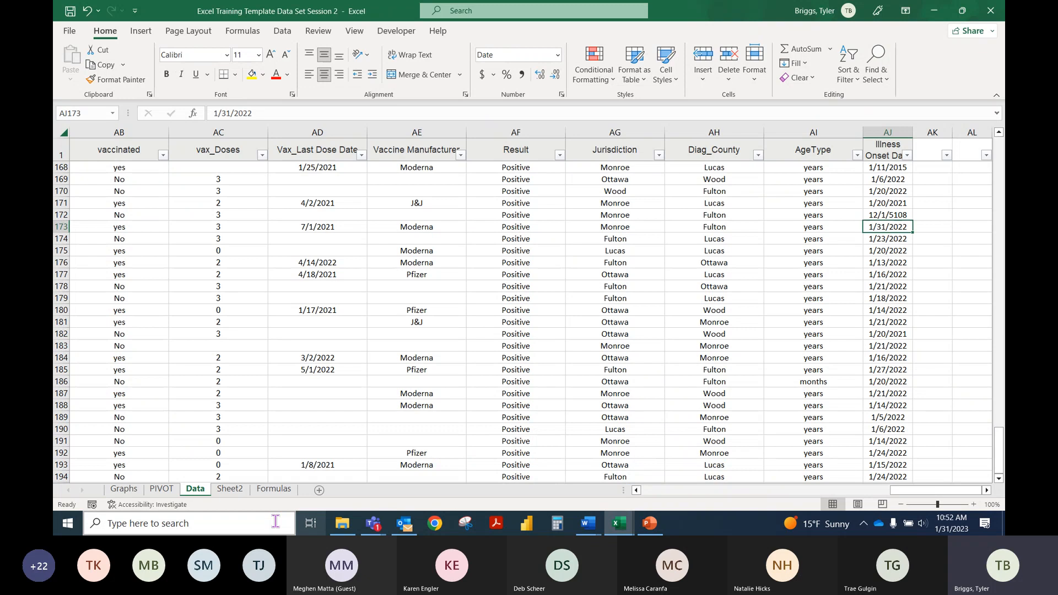
left_click(230, 490)
left_click(135, 157)
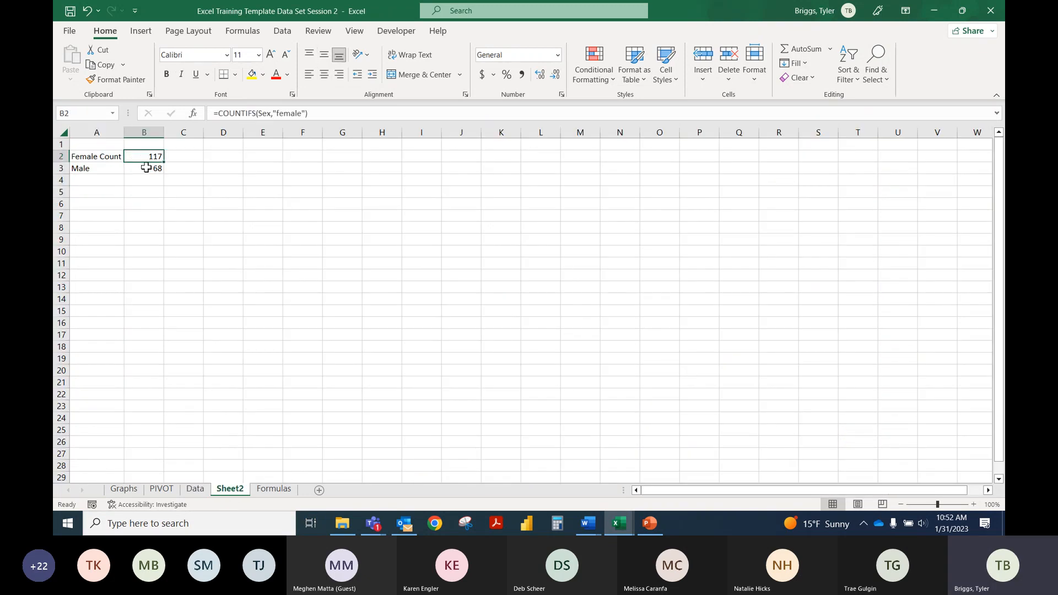
left_click(305, 114)
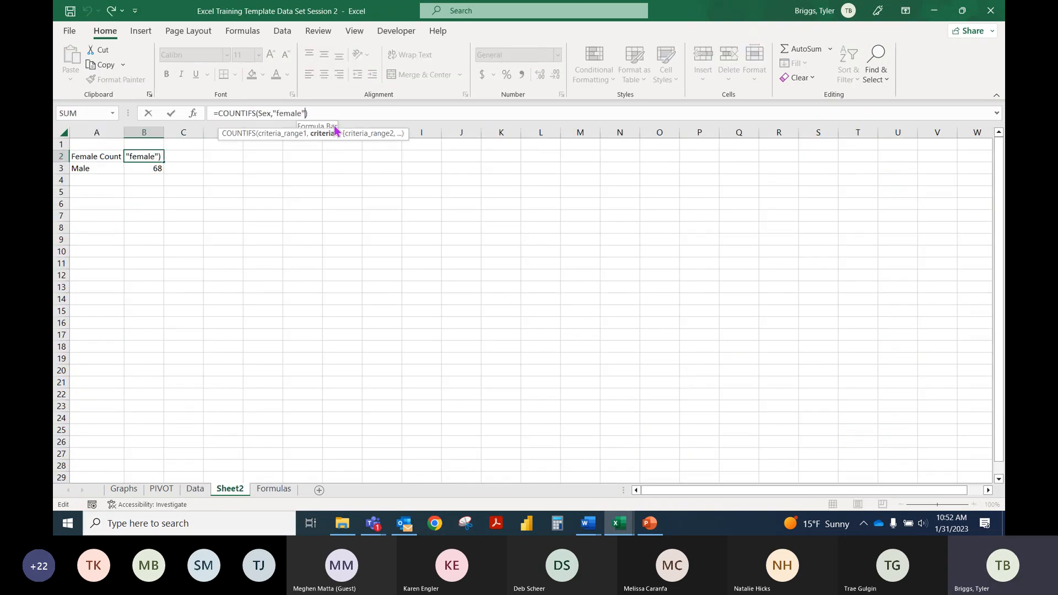
type(",vax")
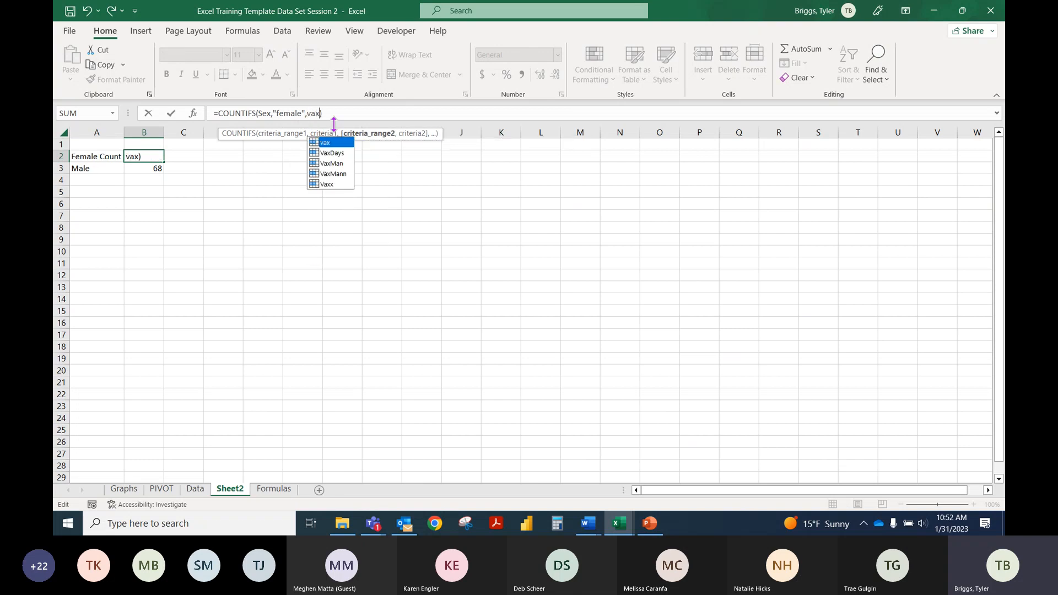
double_click(331, 143)
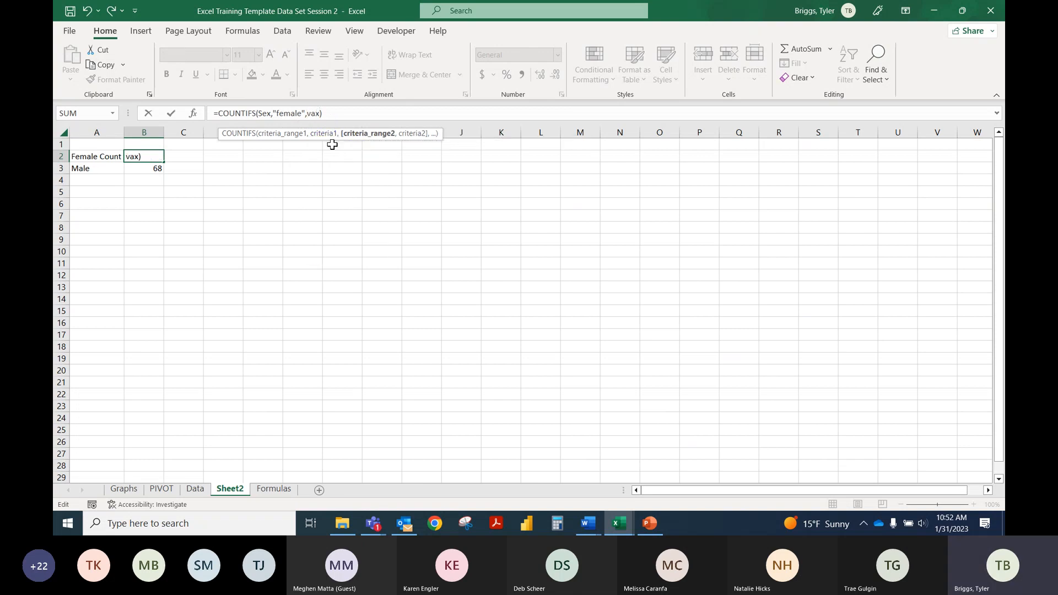
type(",")
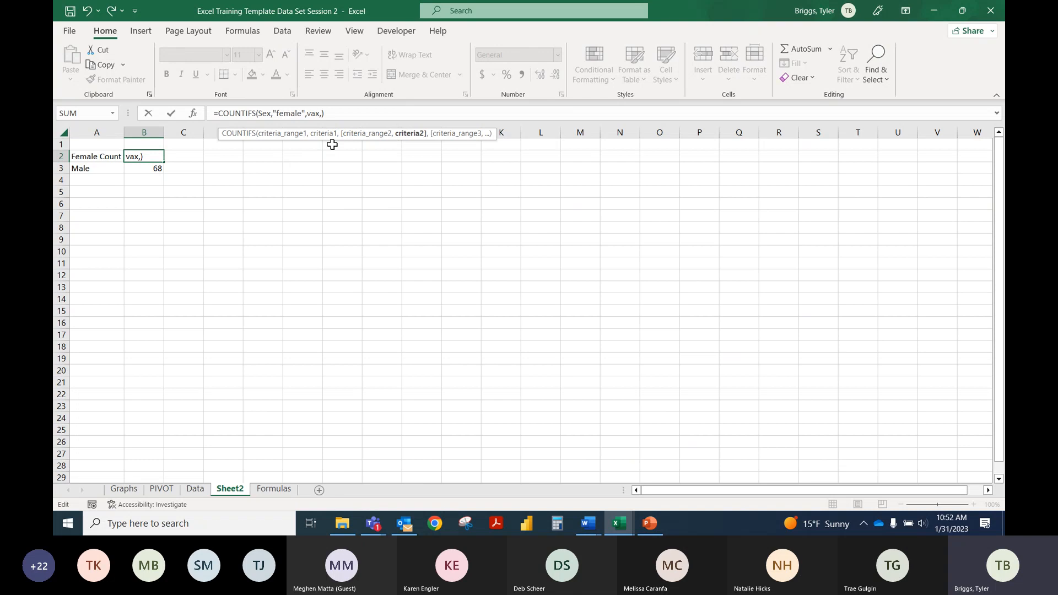
type("\"yes\"")
key("Return")
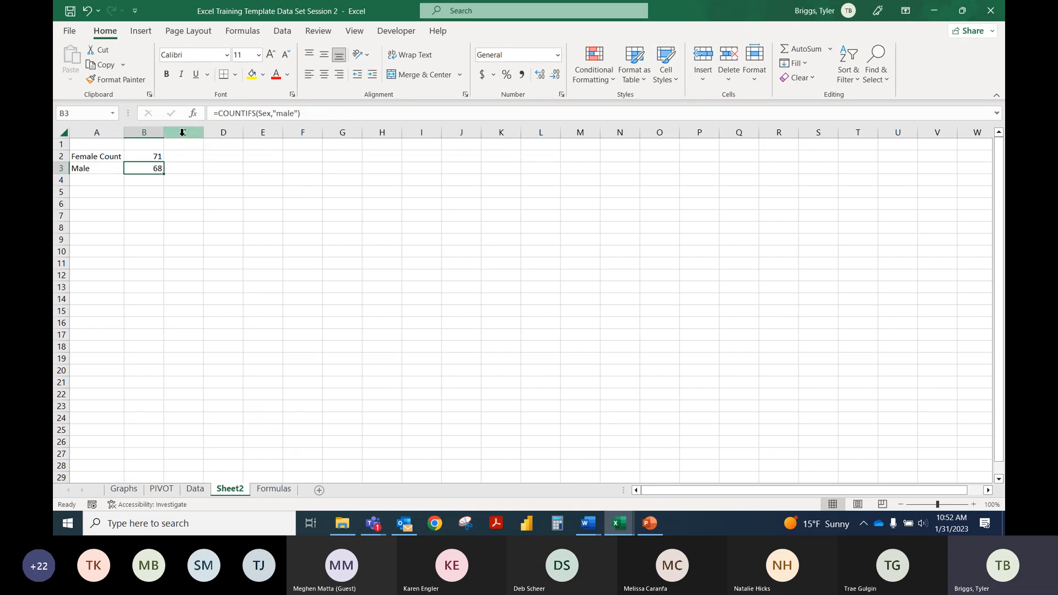
key("Up")
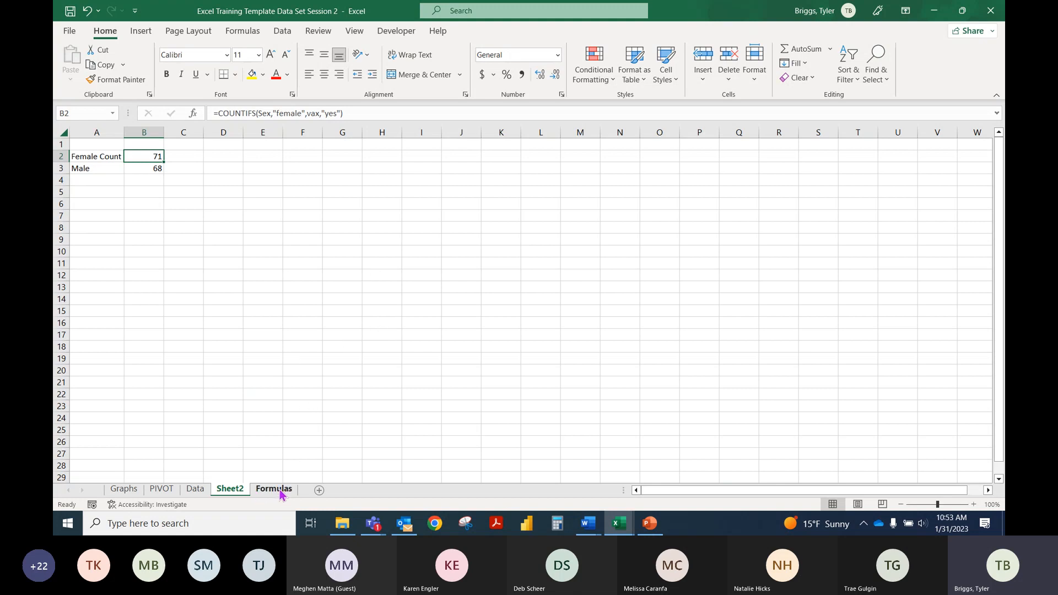
Step: Look through the Data and Formulas sheets, examining the nested IF formula for home test names in A8
left_click(198, 492)
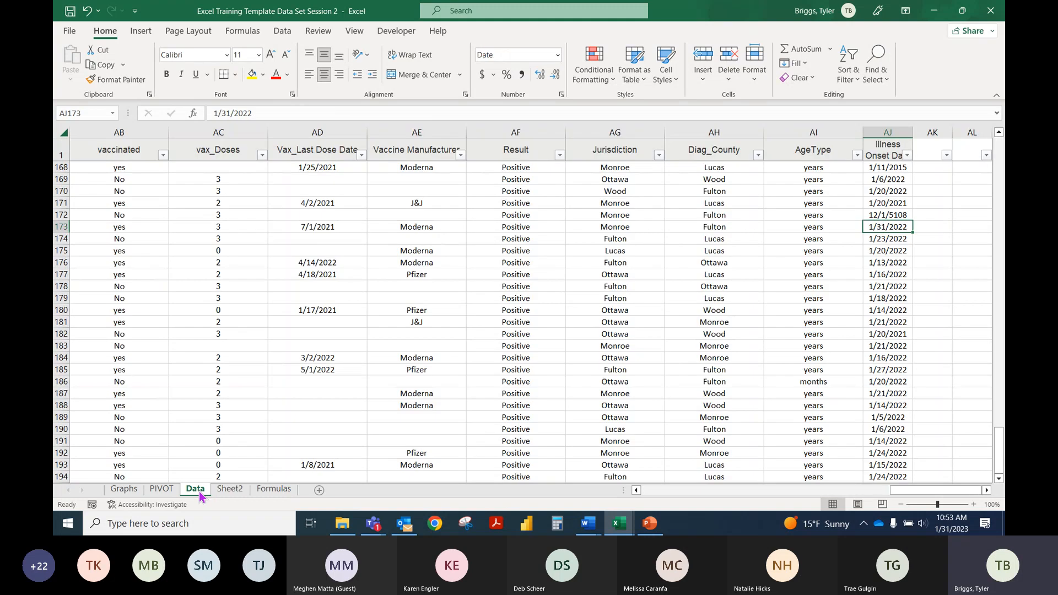
left_click(273, 489)
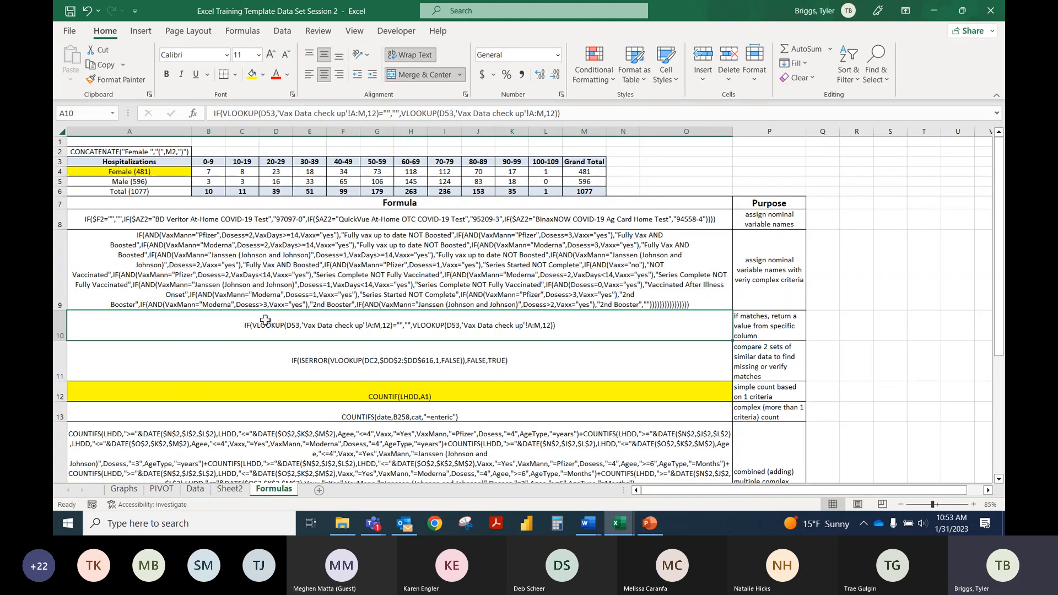
left_click(195, 219)
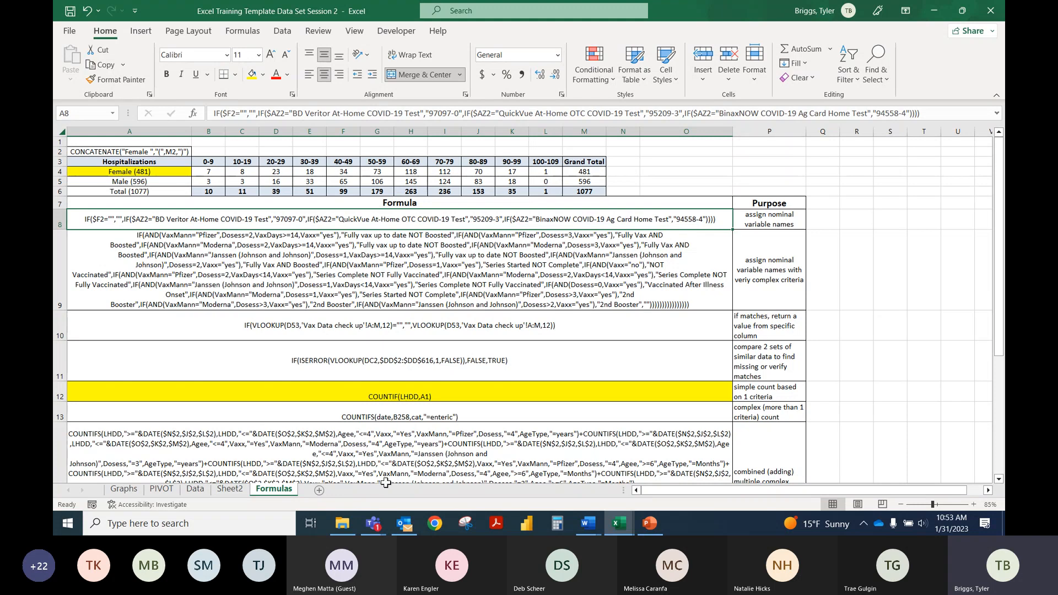
key("alt+Tab")
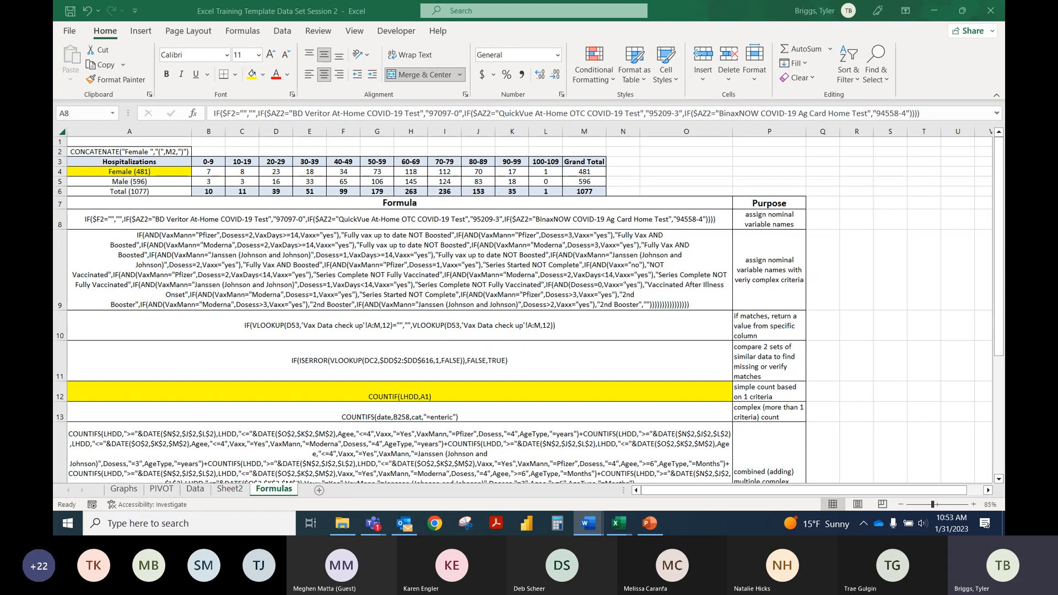
left_click(677, 181)
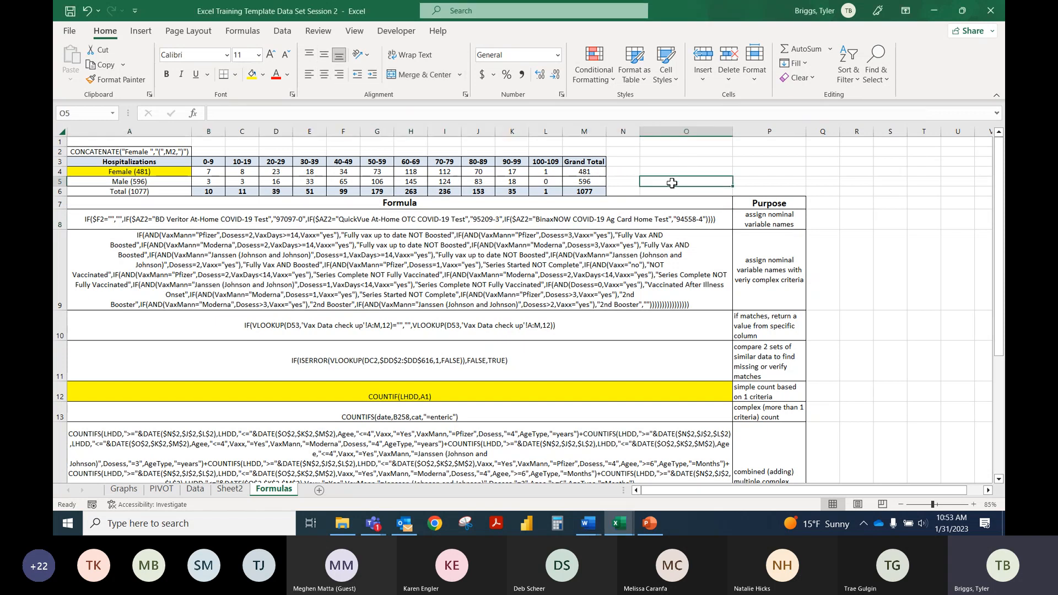
left_click(174, 493)
left_click(195, 489)
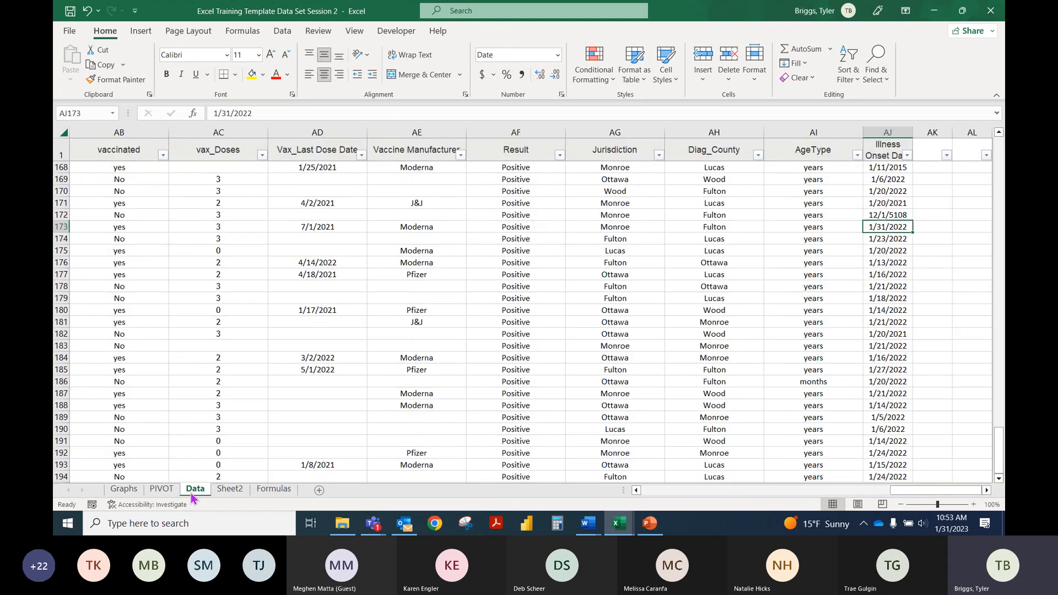
left_click(274, 492)
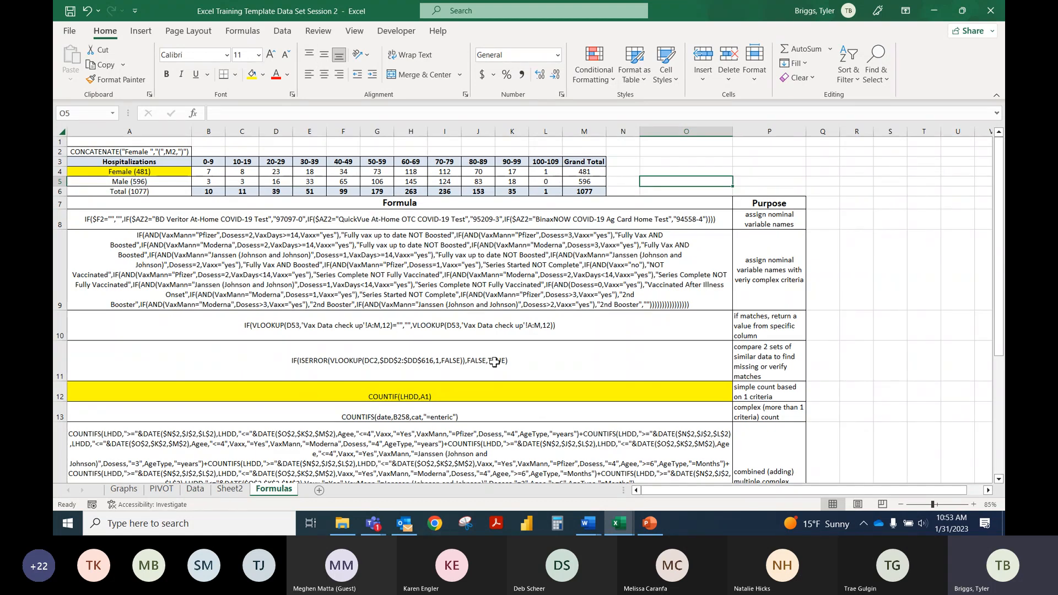
Step: Switch to the Regional Training Example workbook, examine the Agee criteria in Weekly IR's N5 formula, and open the ODRS Data sheet
mouse_move(618, 523)
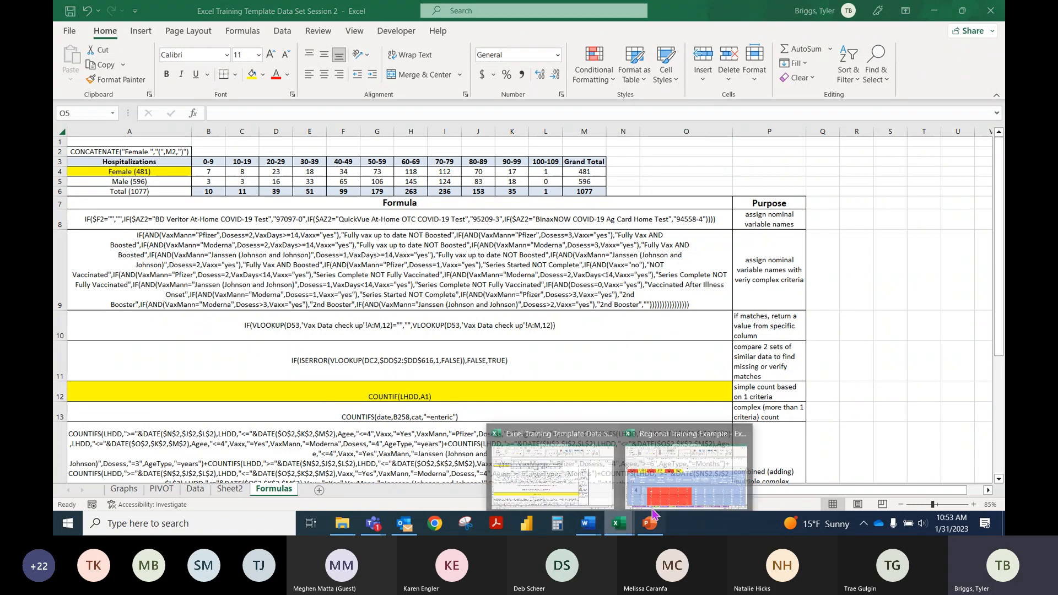
left_click(700, 463)
left_click(344, 357)
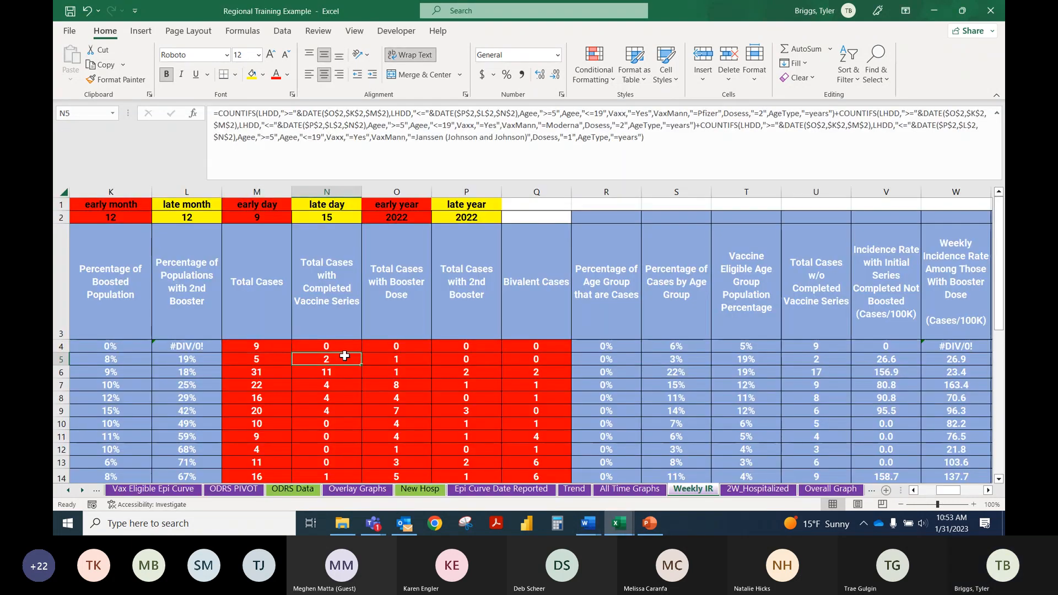
left_click(534, 114)
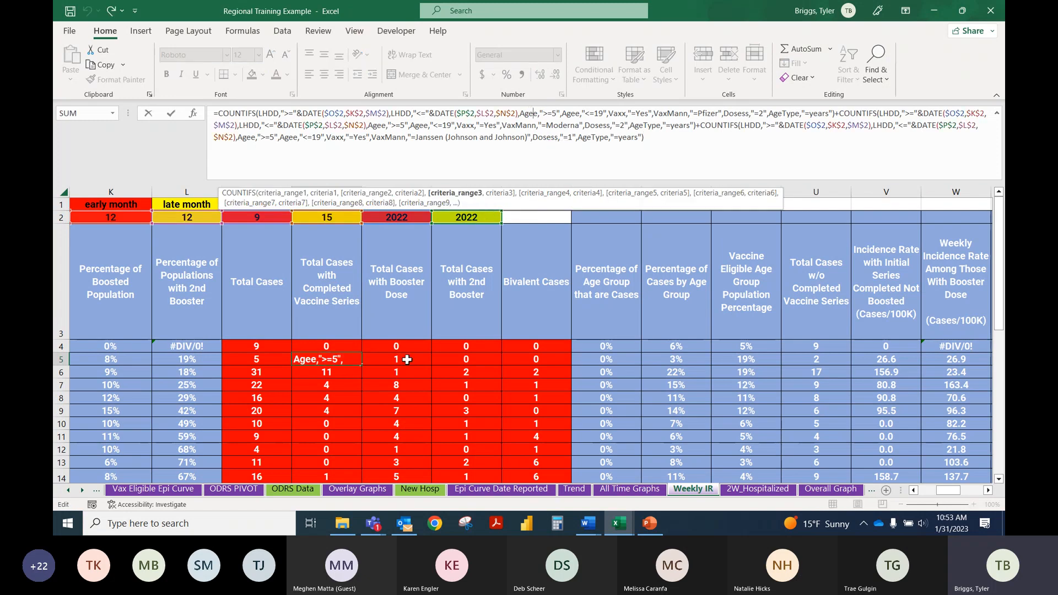
key("Escape")
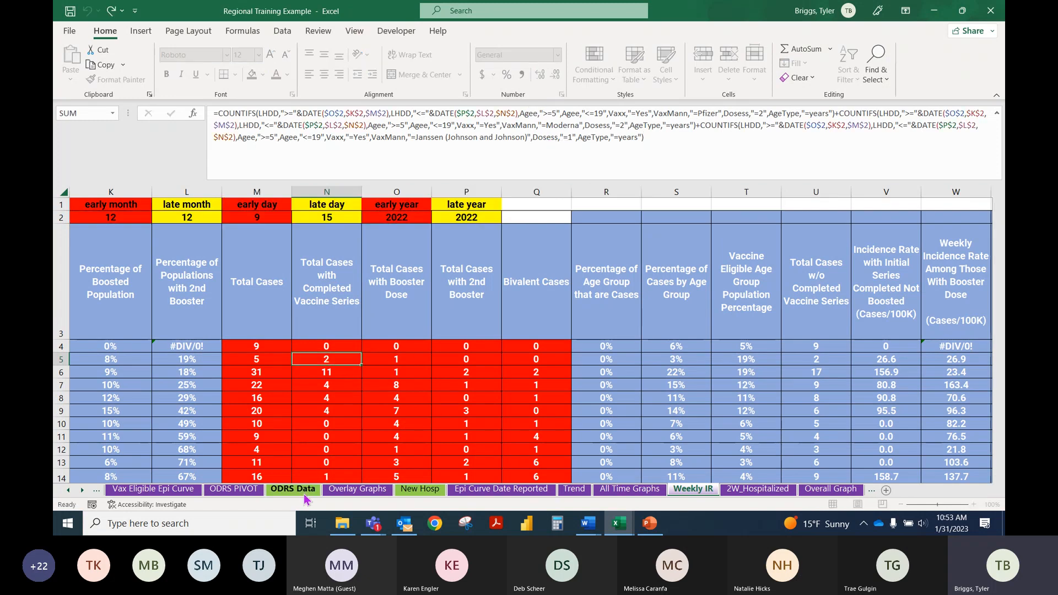
left_click(292, 489)
Step: Return to the Data sheet of the Excel Training Template Data Set Session 2 workbook and open the Name Manager
mouse_move(618, 523)
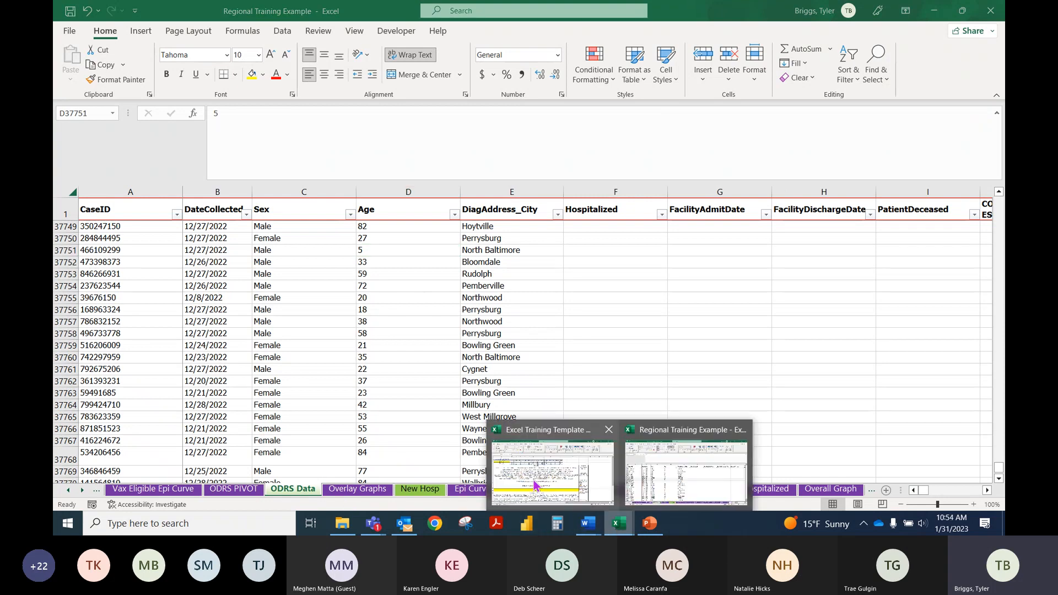
left_click(501, 455)
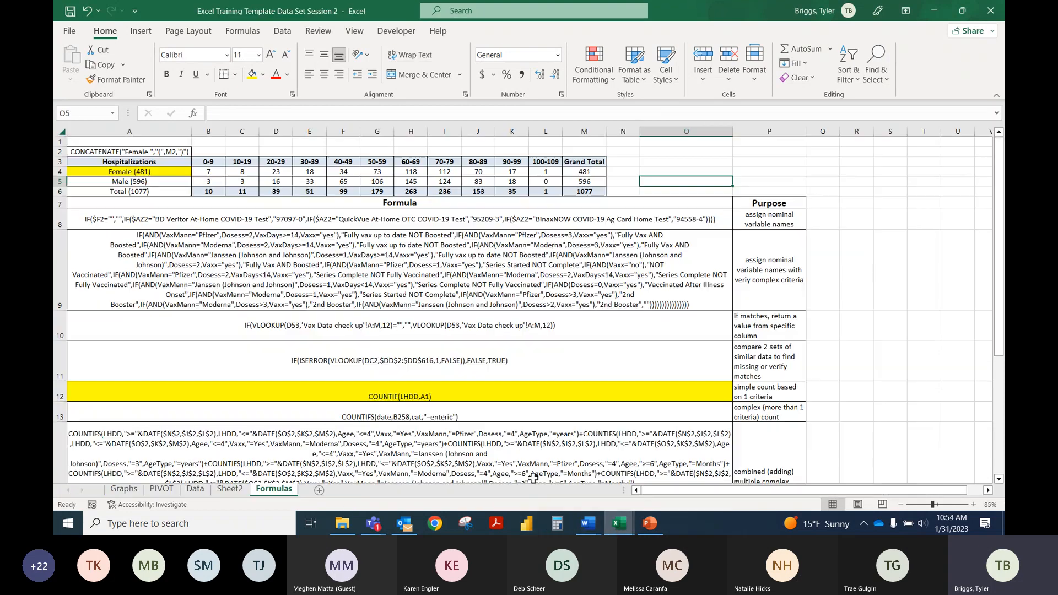
left_click(195, 489)
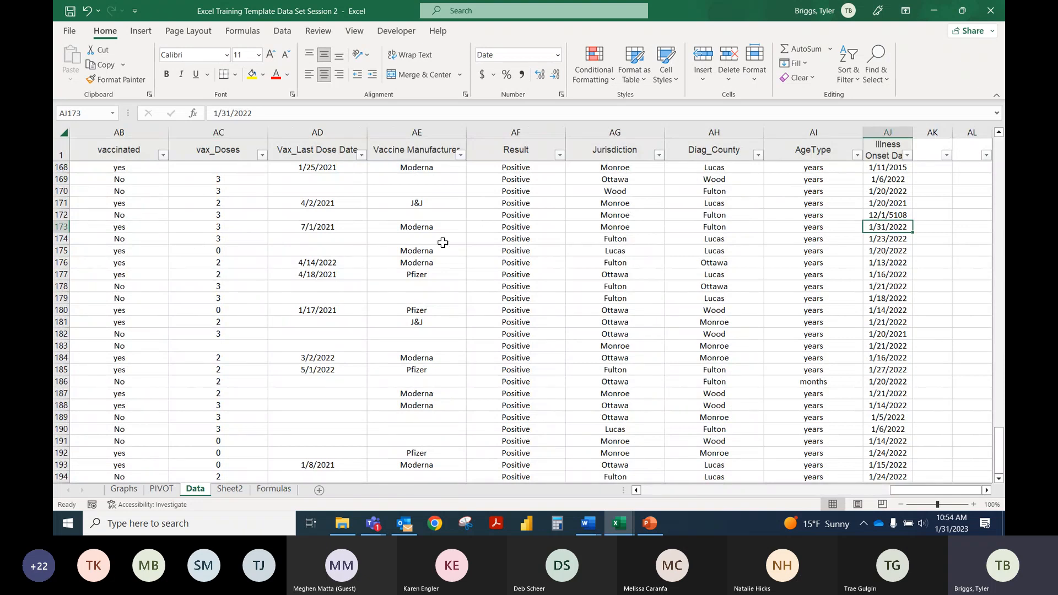
left_click(439, 239)
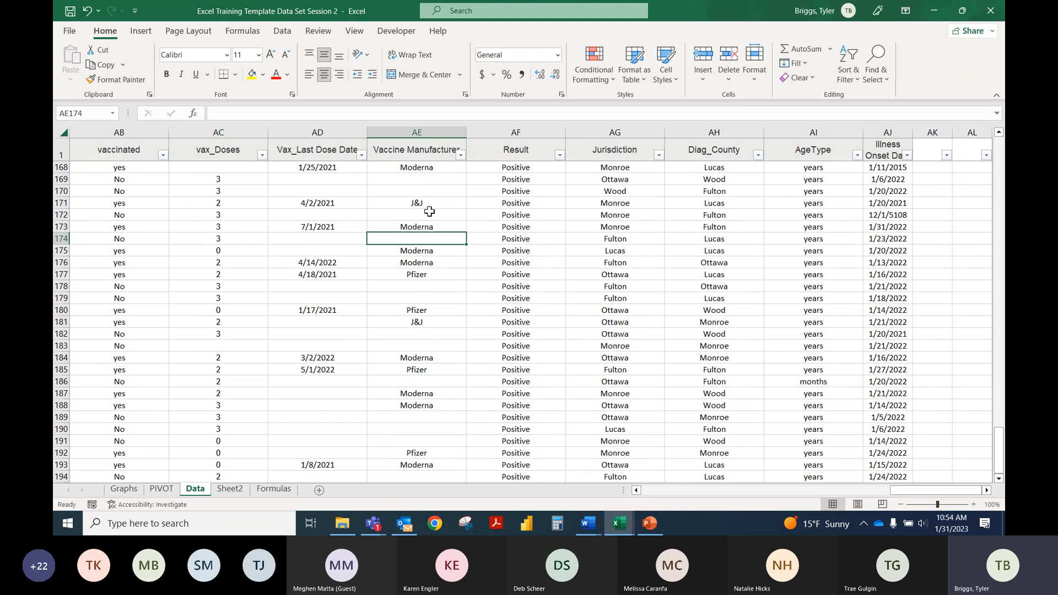
left_click(283, 33)
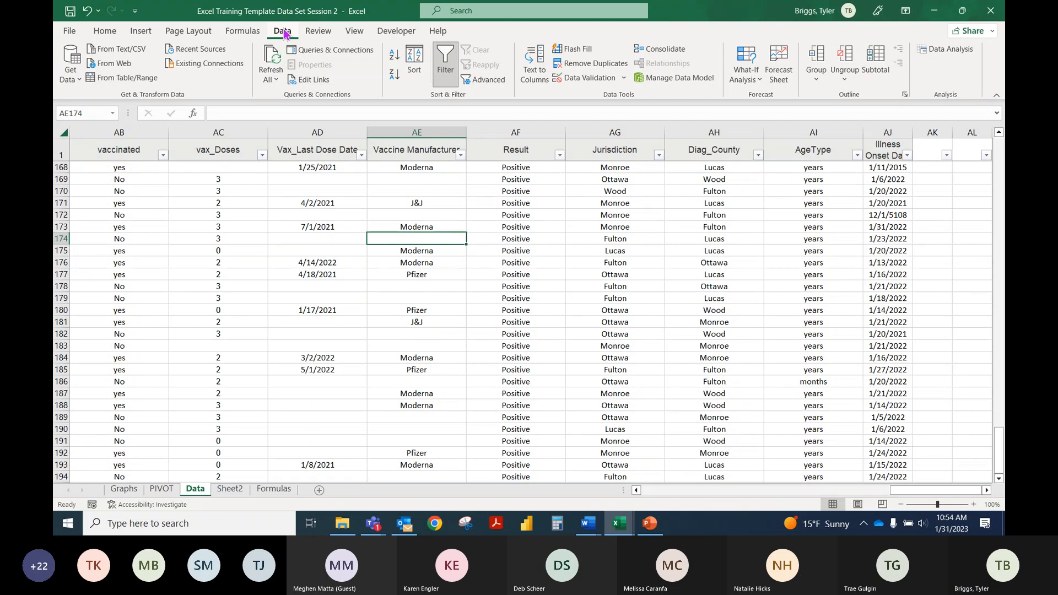
left_click(380, 32)
left_click(320, 32)
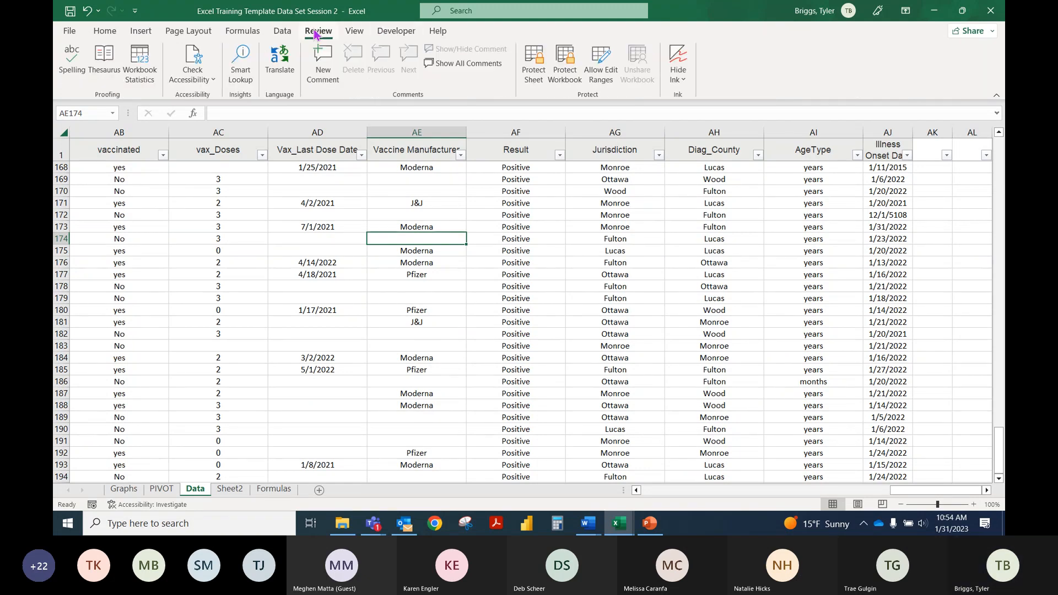
left_click(353, 31)
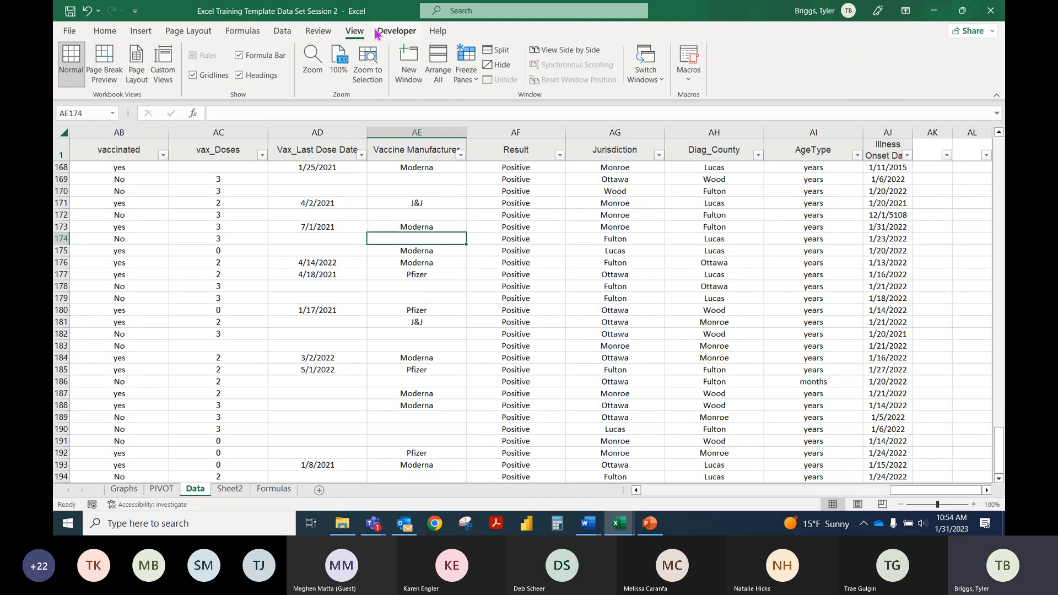
left_click(248, 35)
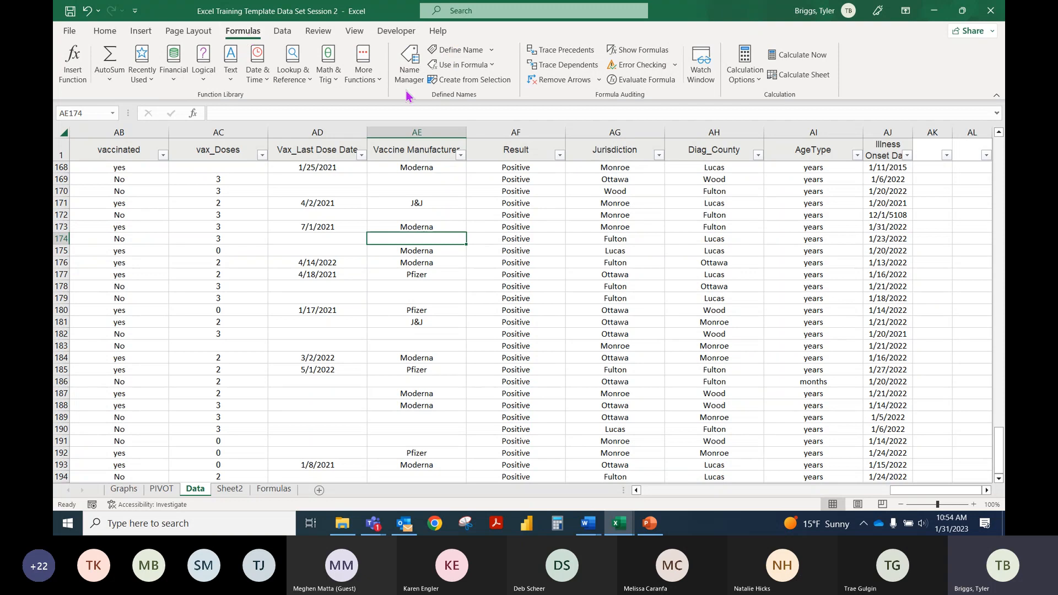
left_click(417, 77)
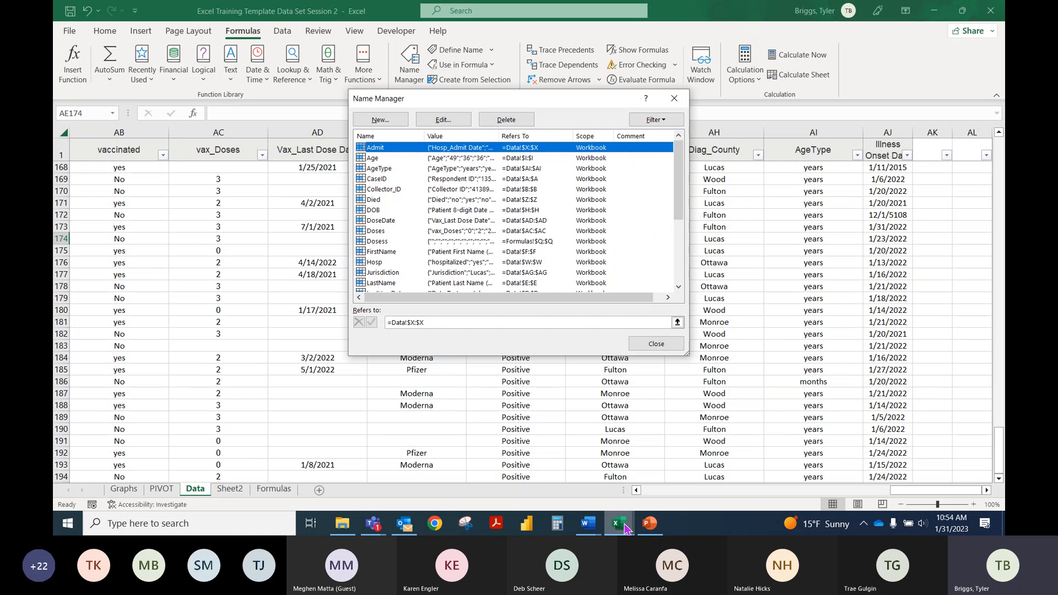
Step: Close the Name Manager and close the Regional Training Example workbook without saving its changes
mouse_move(618, 523)
mouse_move(733, 442)
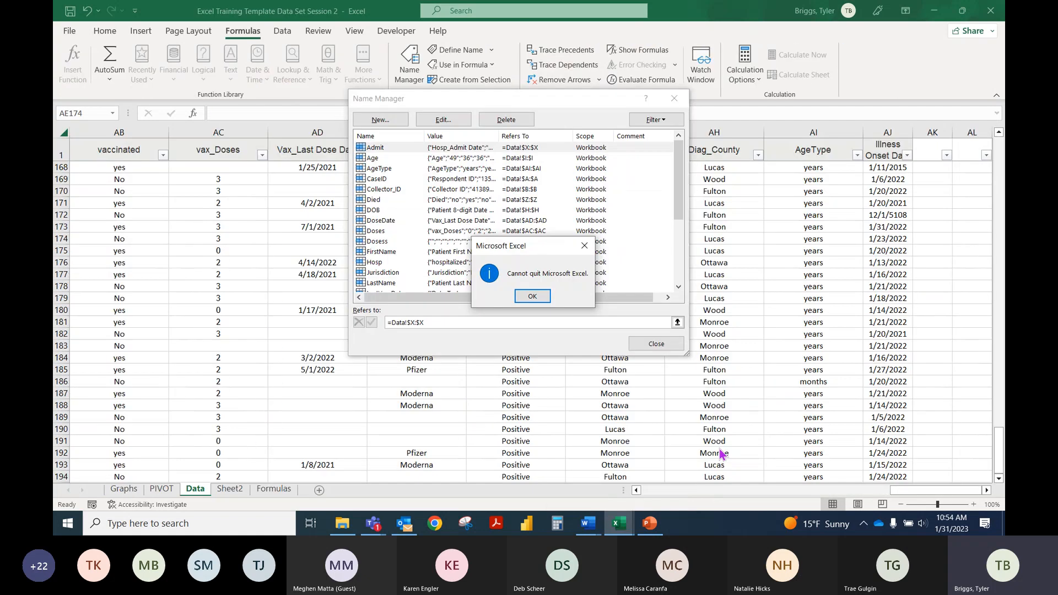
left_click(536, 301)
left_click(674, 99)
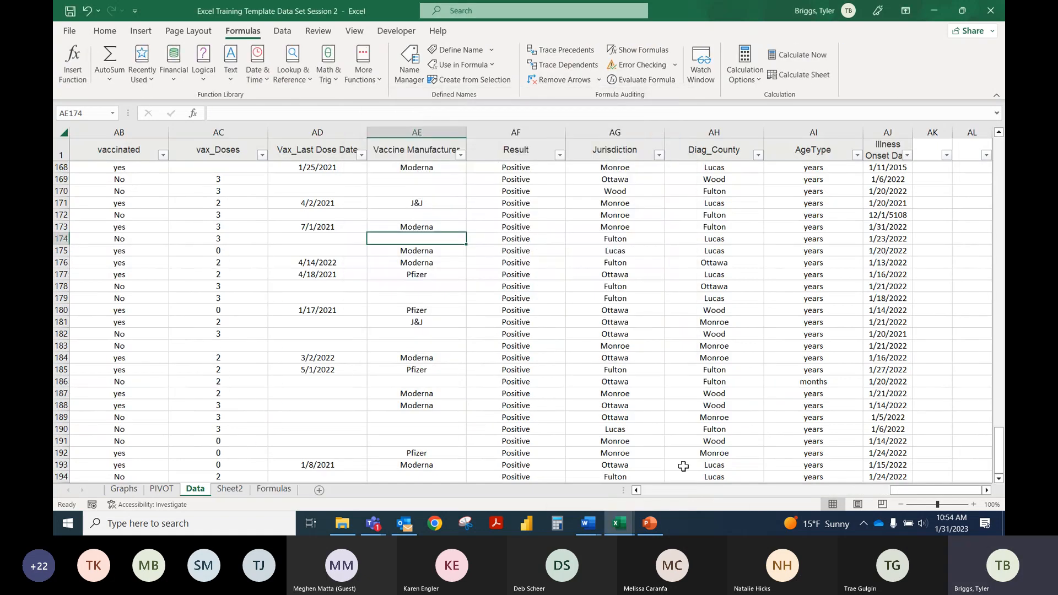
mouse_move(619, 523)
mouse_move(697, 456)
left_click(742, 430)
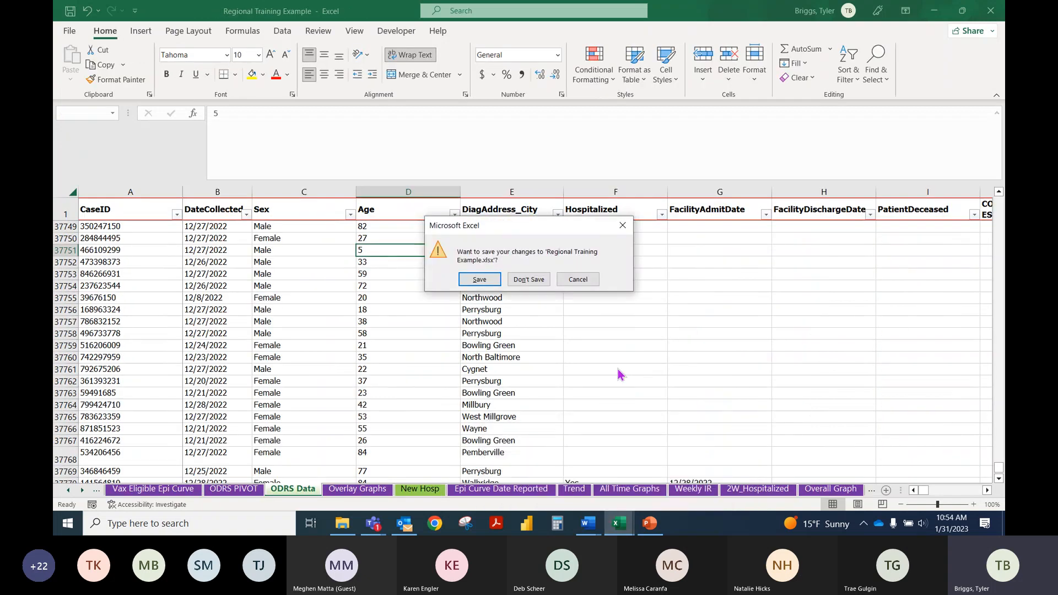
left_click(529, 278)
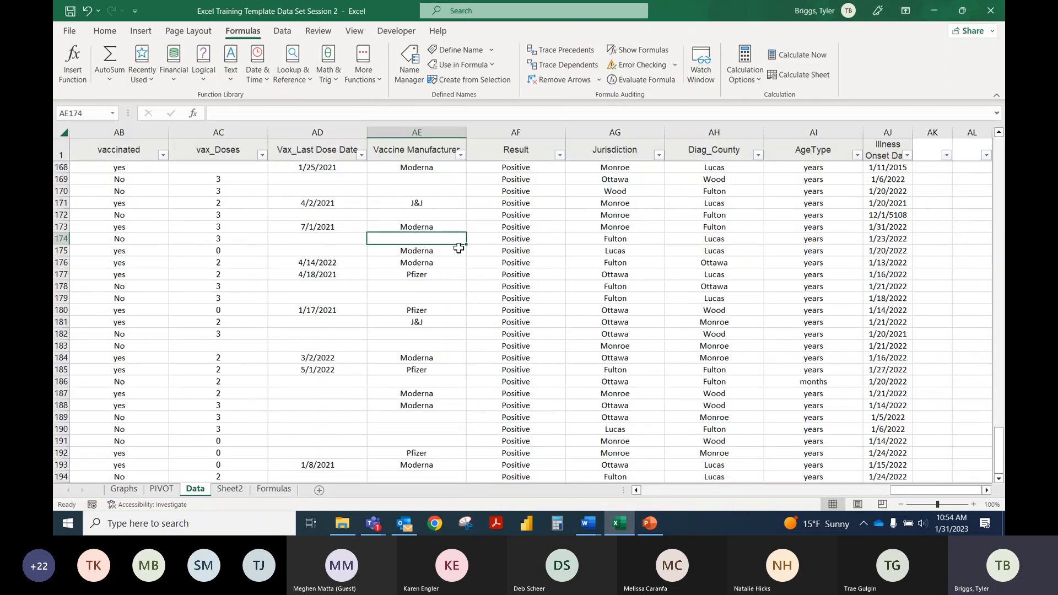
Step: Review the training workbook's defined names in the Name Manager, checking the ranges behind Age, Doses and Dosess
left_click(414, 76)
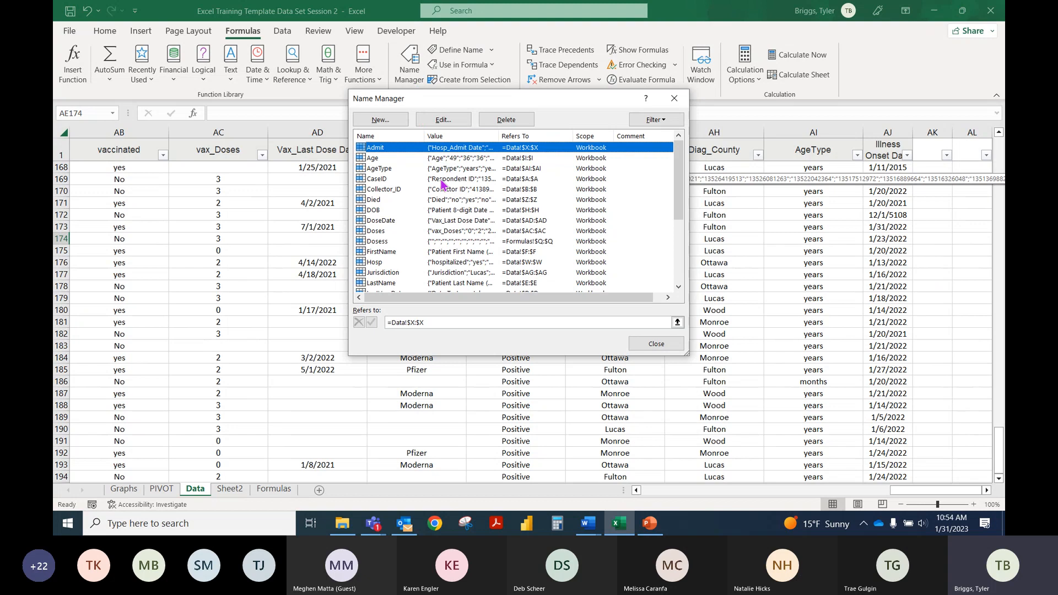
scroll(424, 188, "down", 2)
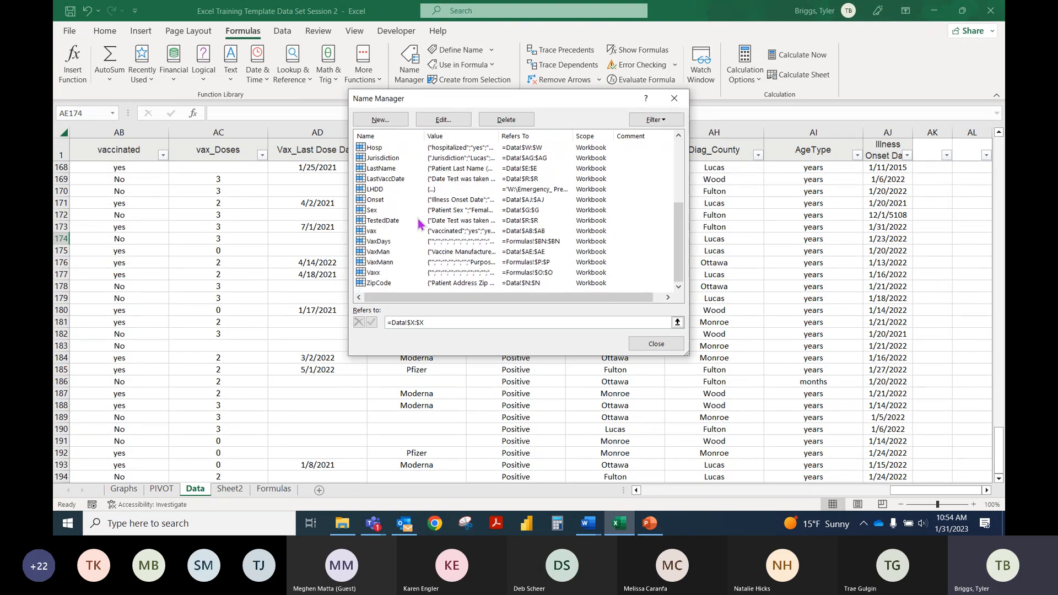
scroll(413, 189, "up", 2)
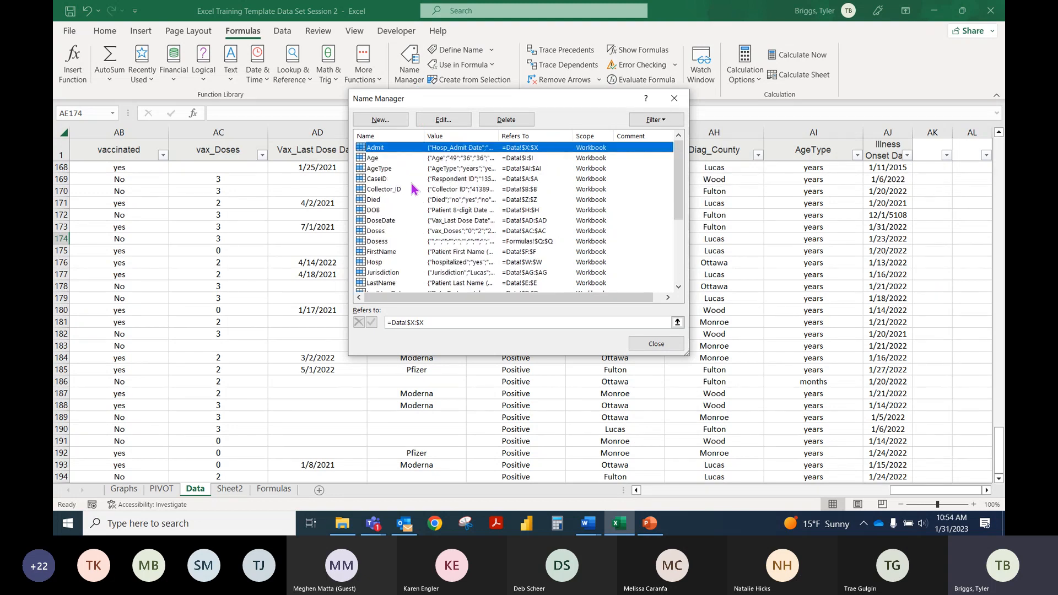
left_click(391, 159)
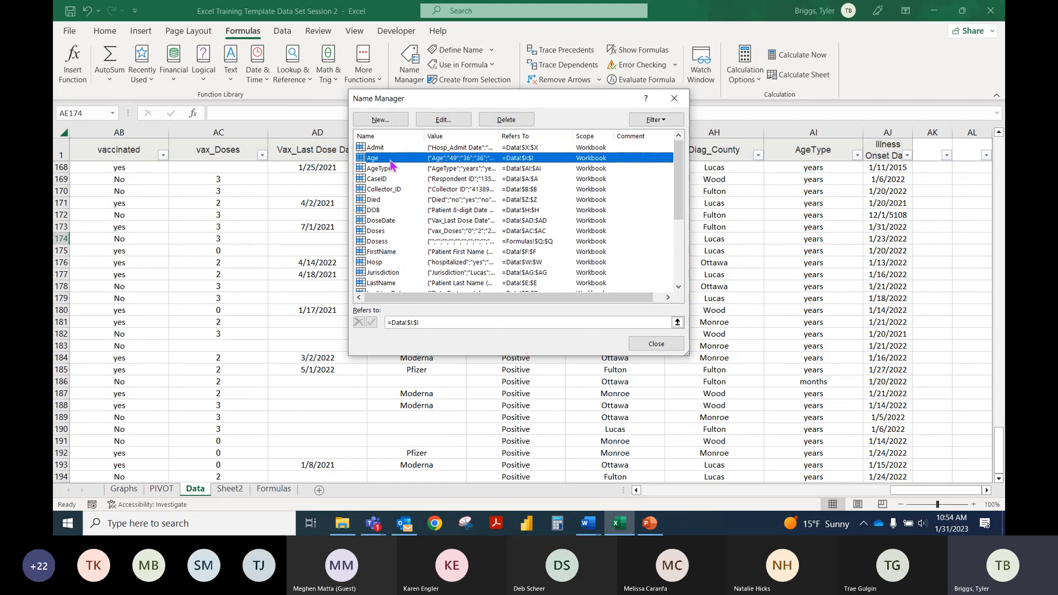
left_click(396, 231)
left_click(397, 242)
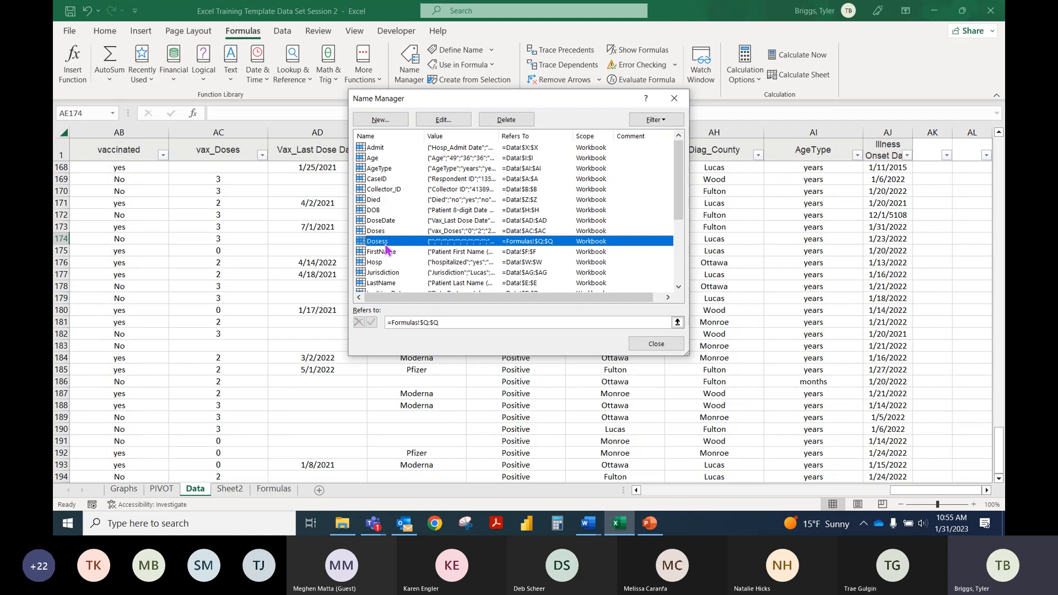
left_click(379, 159)
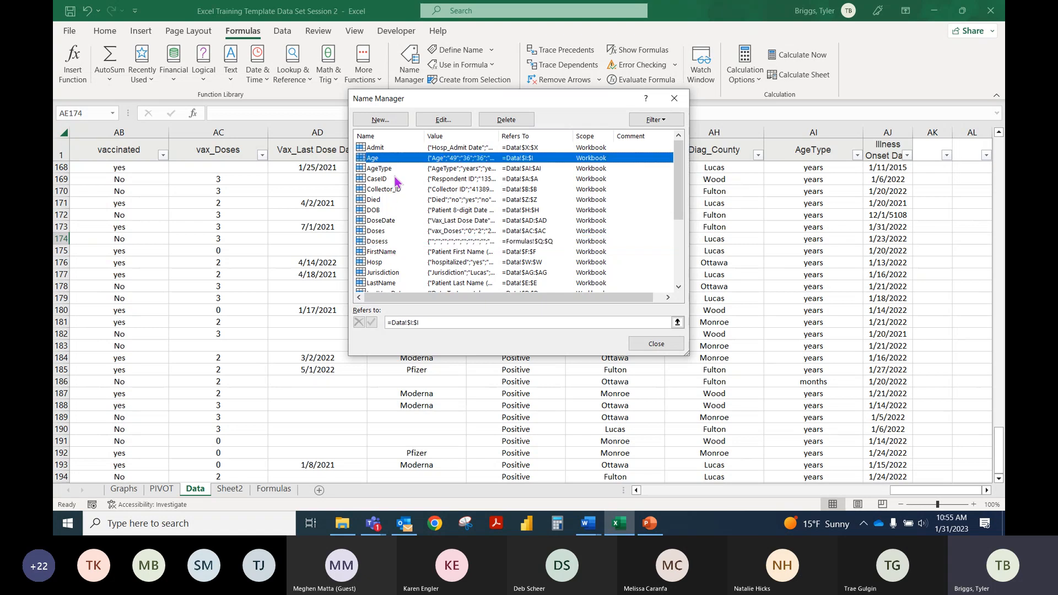
Step: Rename the AgeType named range to AgeT and go to the Formulas sheet
left_click(388, 169)
left_click(438, 119)
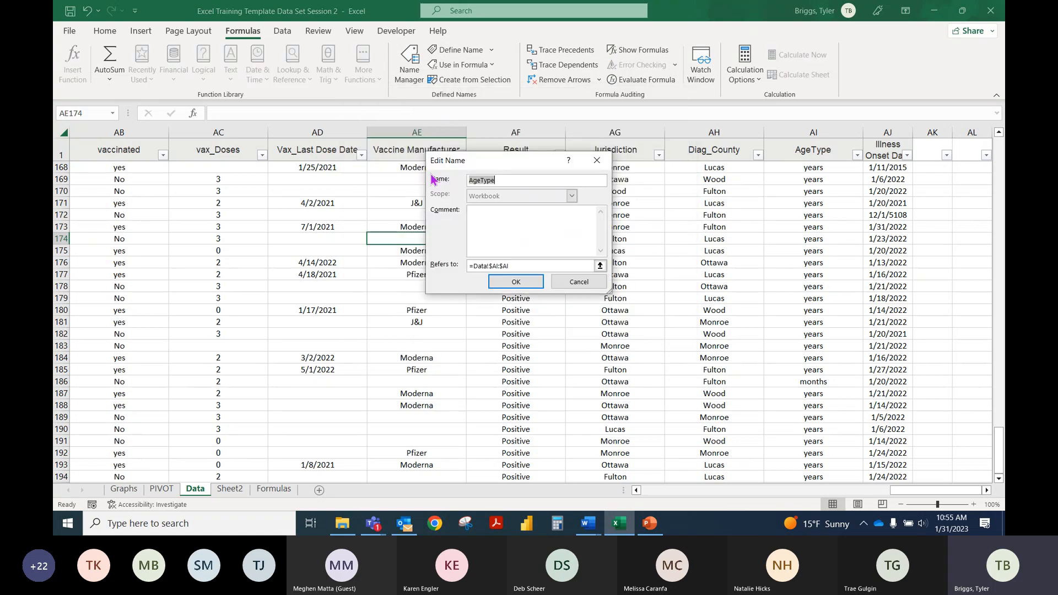
double_click(506, 177)
type("Ag")
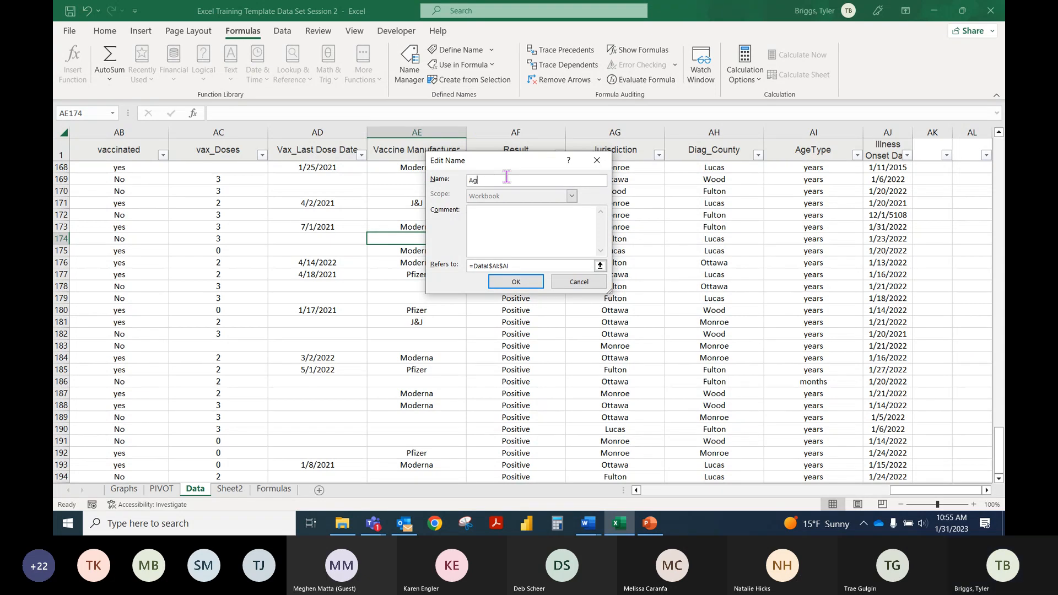
type("eT")
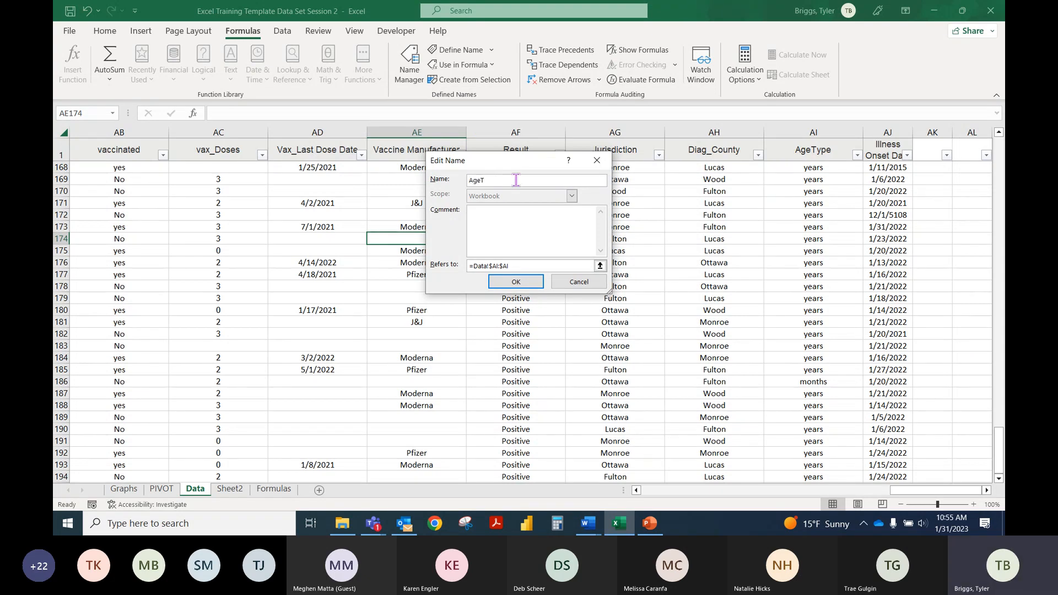
left_click(517, 281)
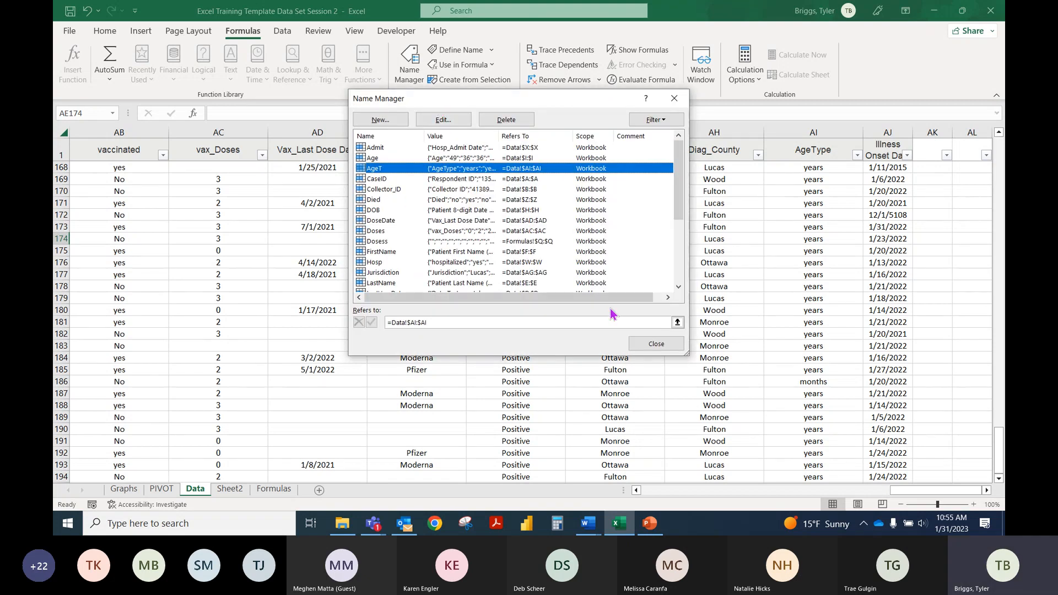
left_click(664, 344)
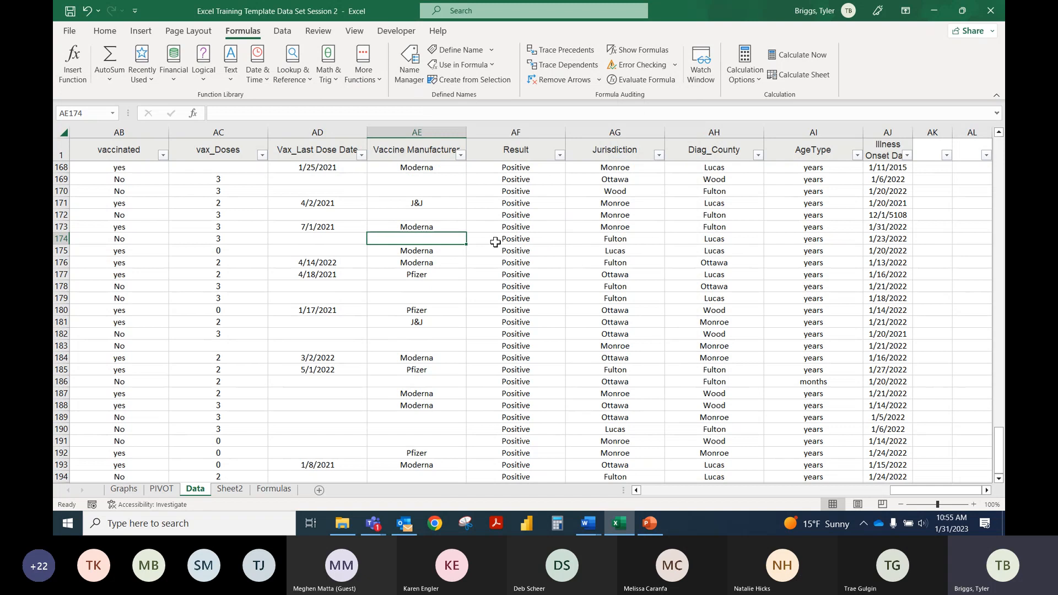
left_click(271, 493)
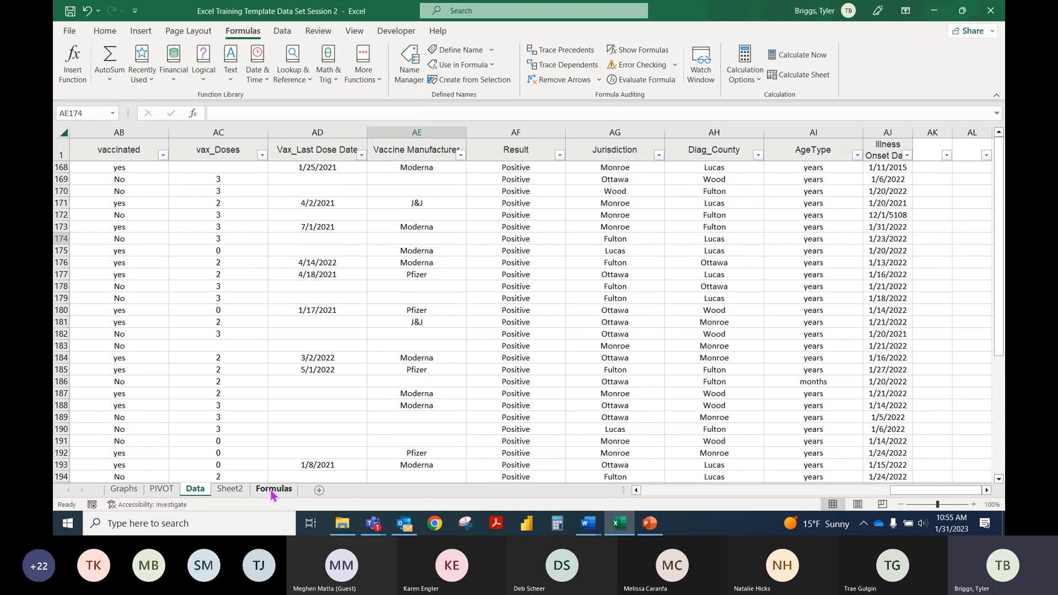
Step: Look at Sheet2, return to the Data sheet, and check the range behind the AgeT name in the Name Manager
left_click(237, 489)
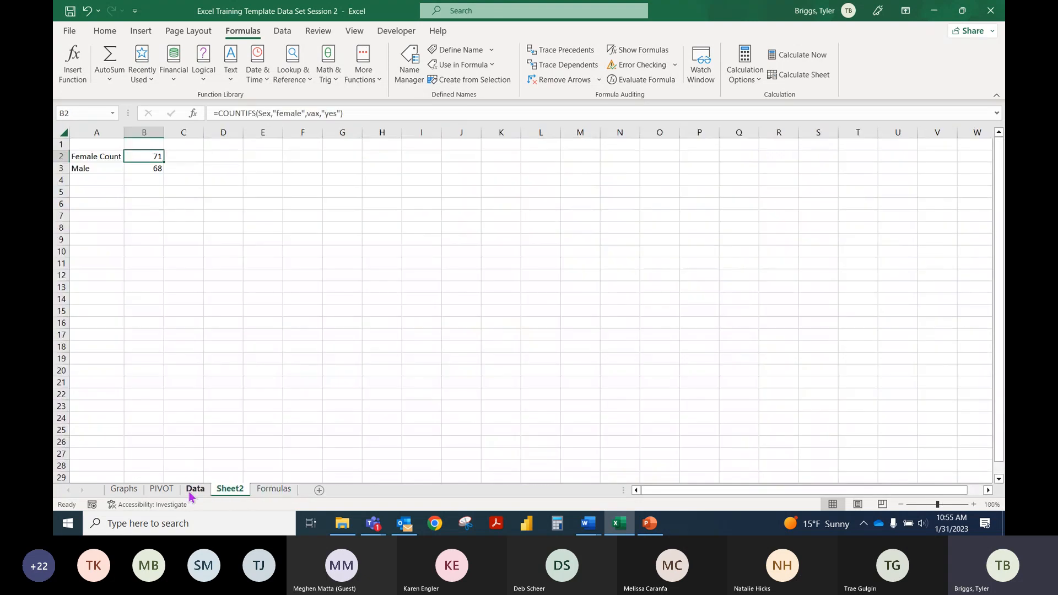
left_click(191, 492)
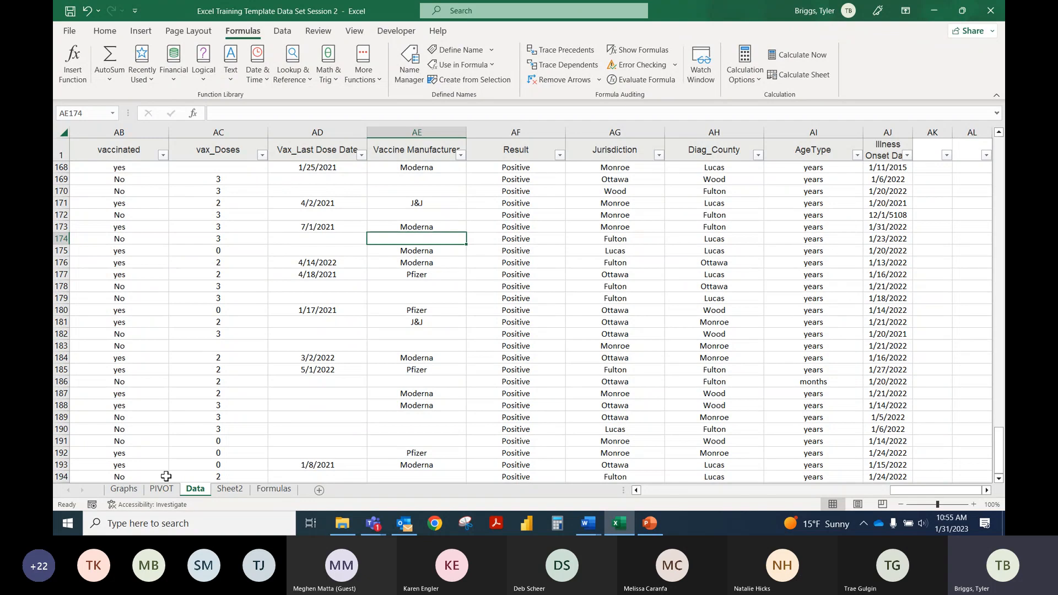
left_click(409, 62)
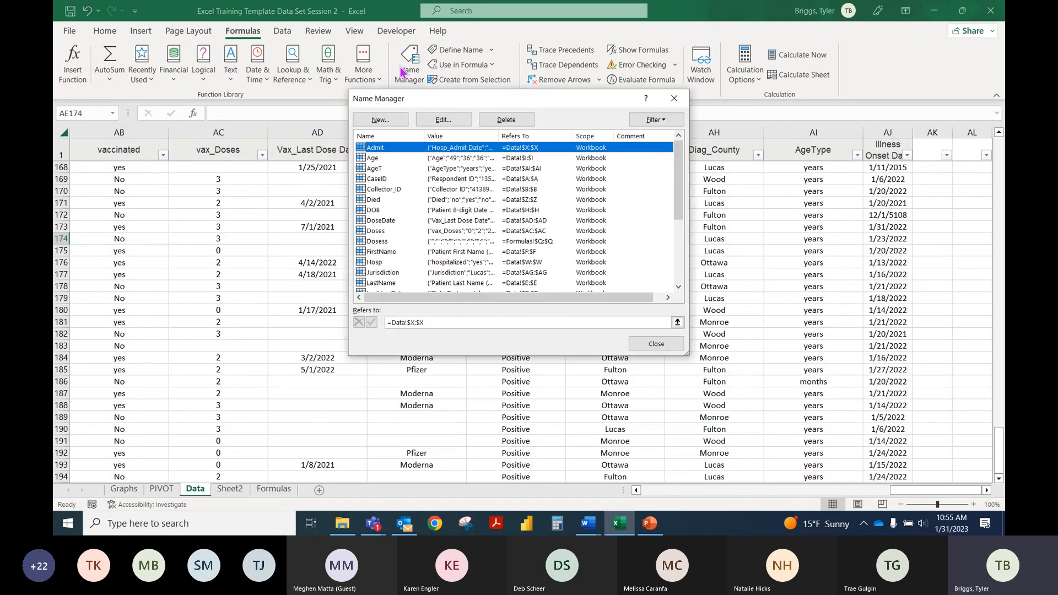
left_click(397, 169)
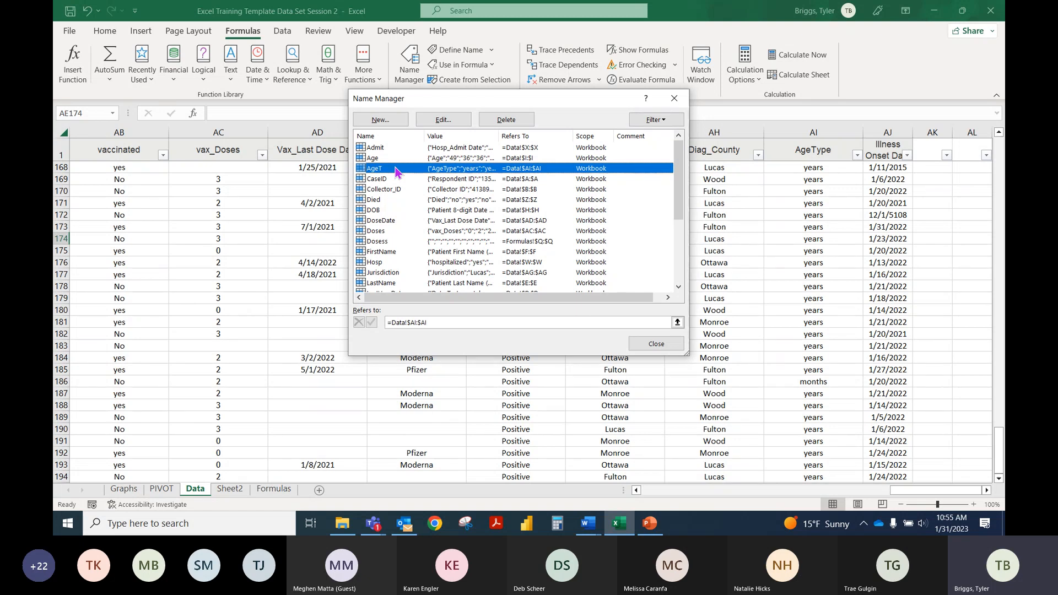
left_click(673, 99)
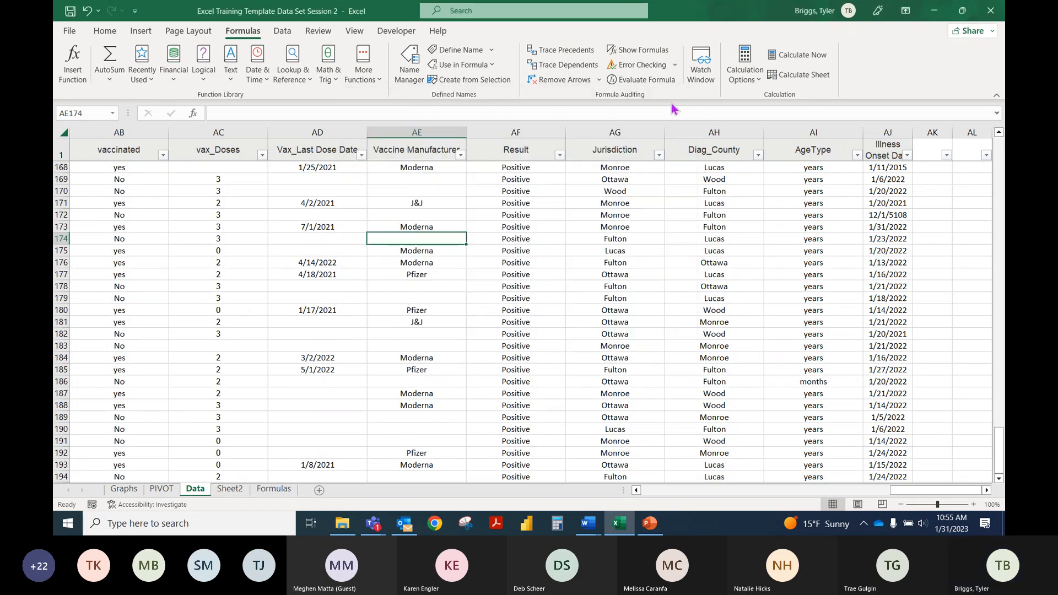
Step: Switch to the Microsoft Excel Training Session 2 presentation in PowerPoint and show the Graphs slide
left_click(649, 524)
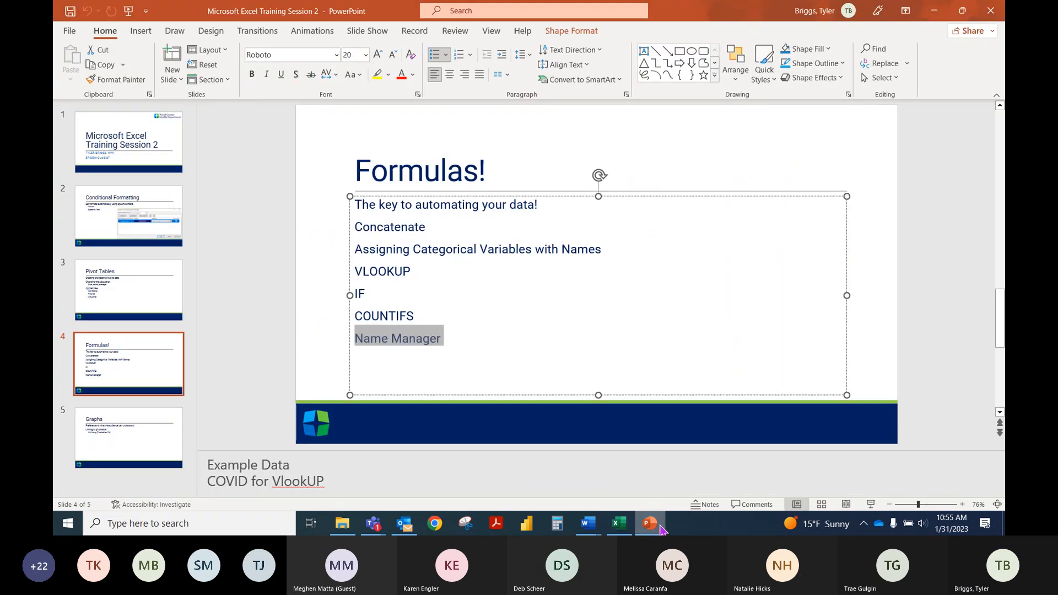
left_click(148, 445)
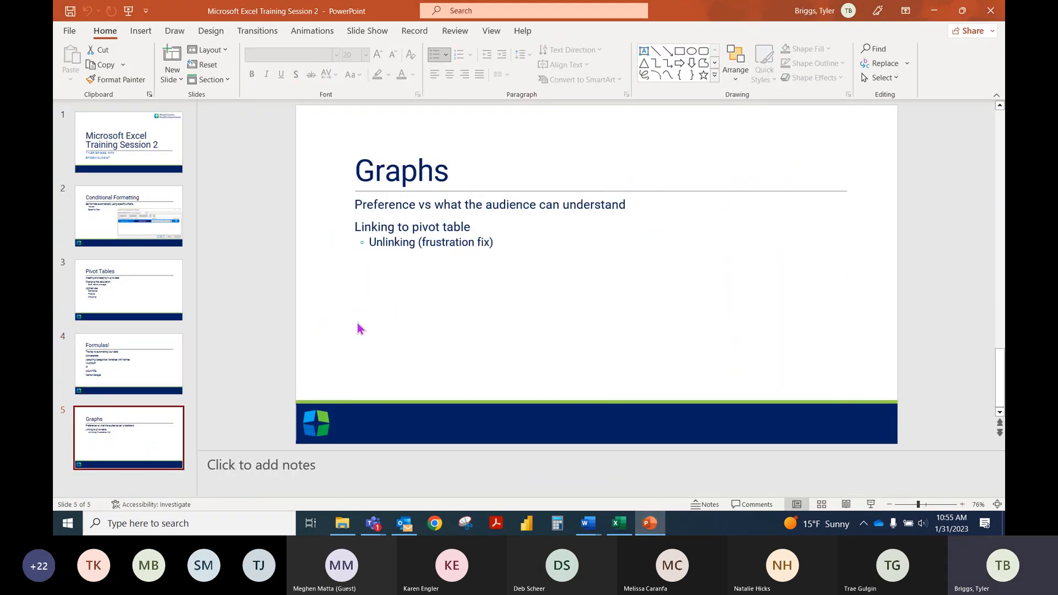